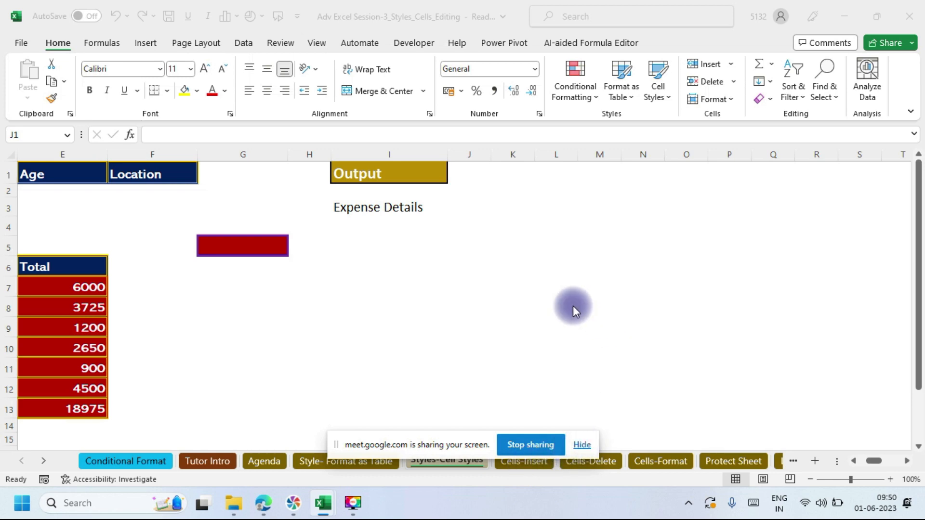
Step: On the Cells-Insert sheet, insert a blank column at column J and delete it again
click(581, 444)
click(526, 461)
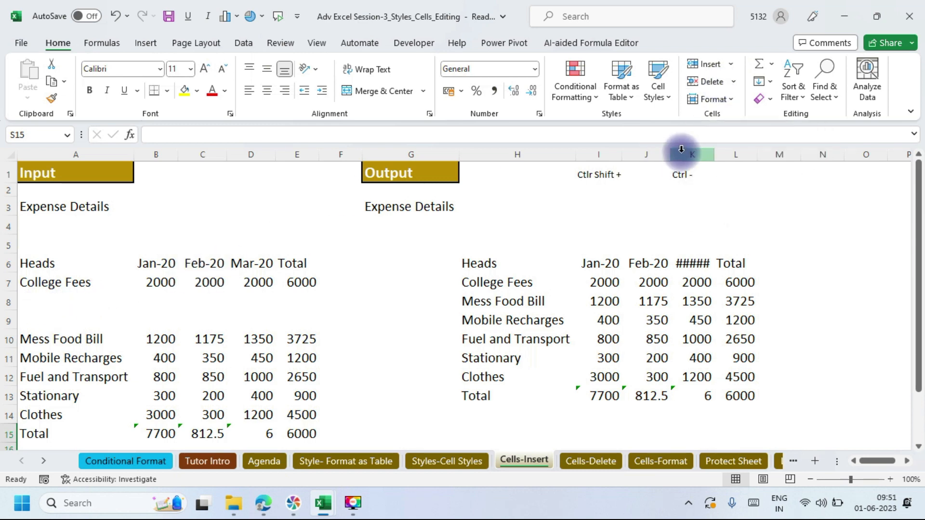
click(641, 149)
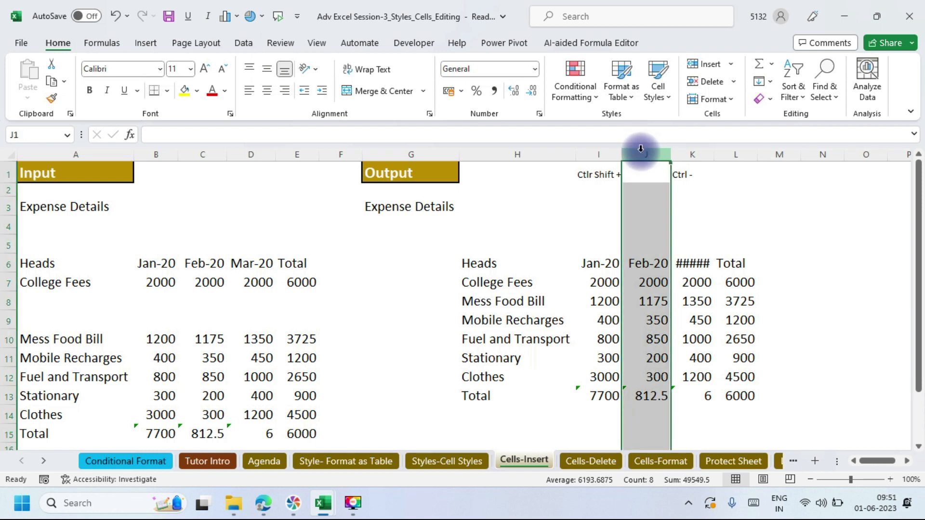
key(ctrl+shift+plus)
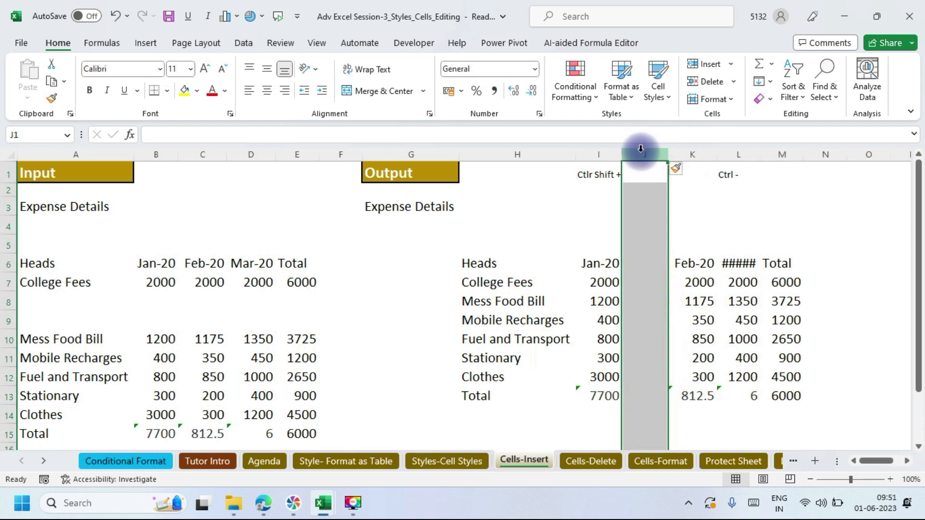
key(ctrl+minus)
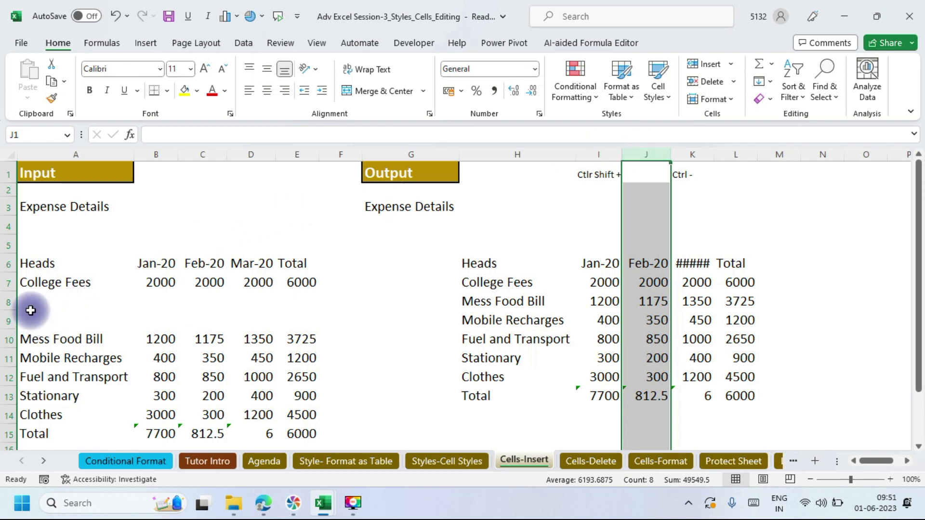
Step: Select the blank range A8:E9, try deleting it with cells shifted left, then undo
click(27, 300)
drag(28, 300, 297, 328)
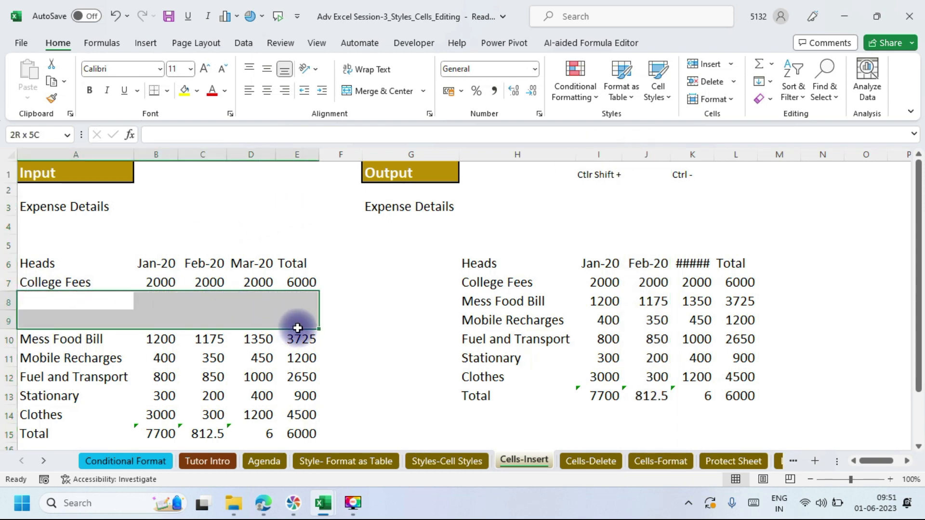
drag(297, 328, 297, 329)
key(ctrl+minus)
drag(273, 140, 224, 18)
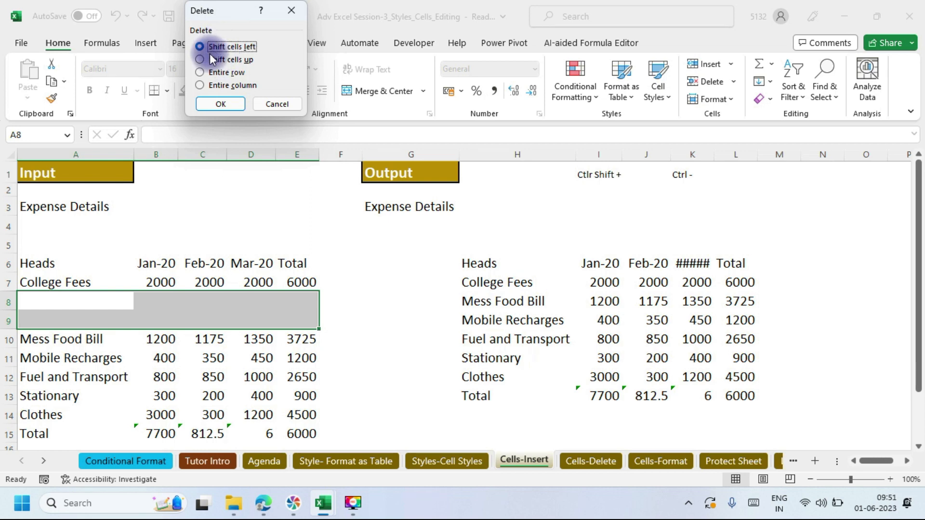
click(233, 105)
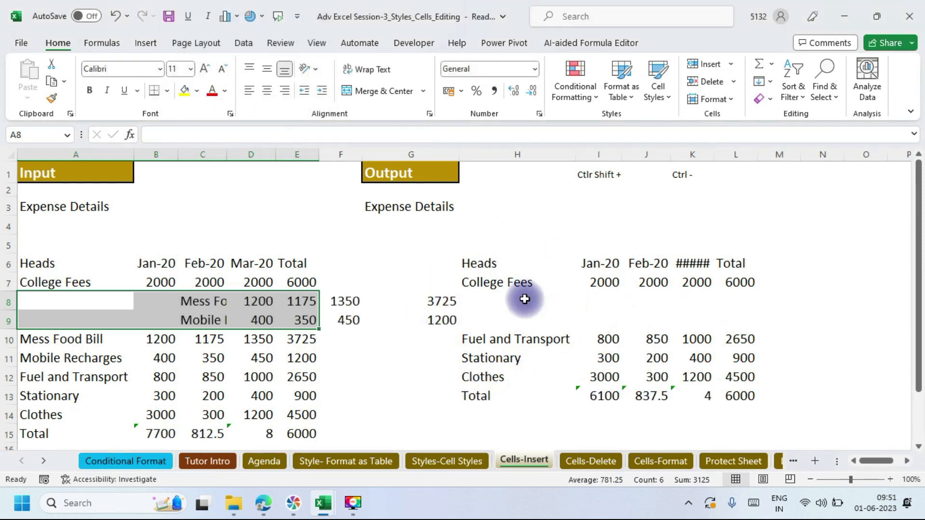
key(ctrl+z)
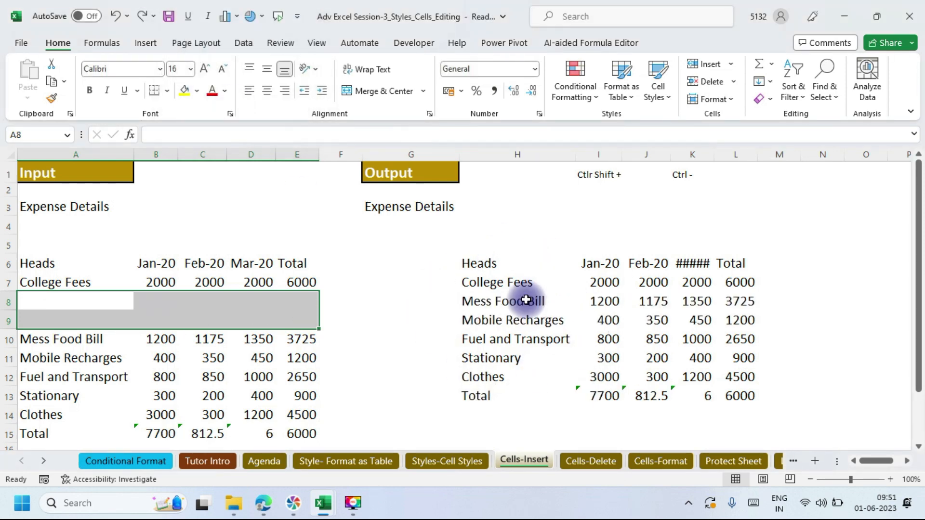
Step: Delete the blank cells A8:E9 with cells shifted up, then select the Mess Food Bill and Mobile Recharges rows
key(ctrl+minus)
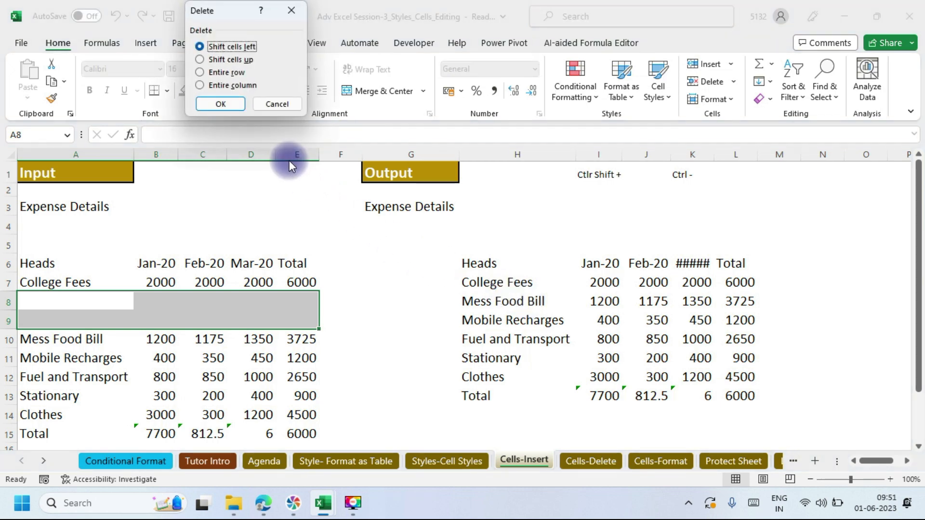
click(202, 59)
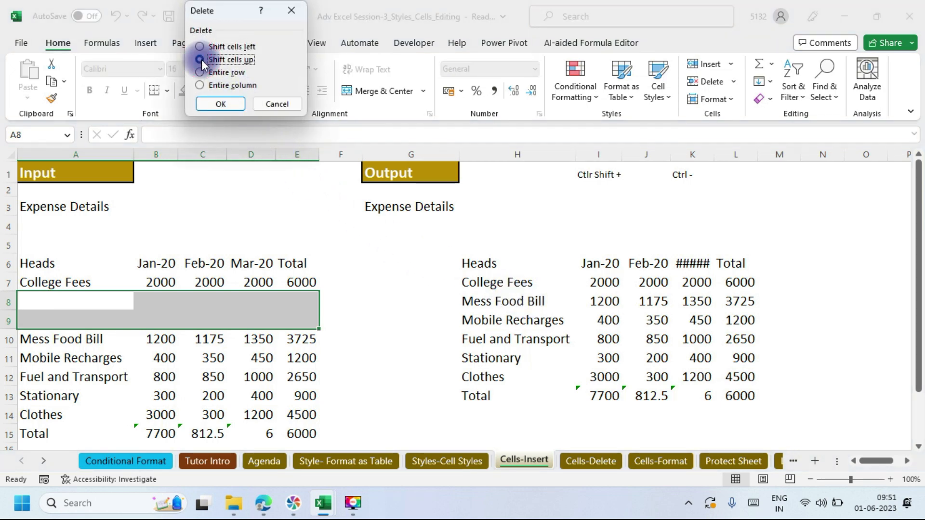
click(229, 103)
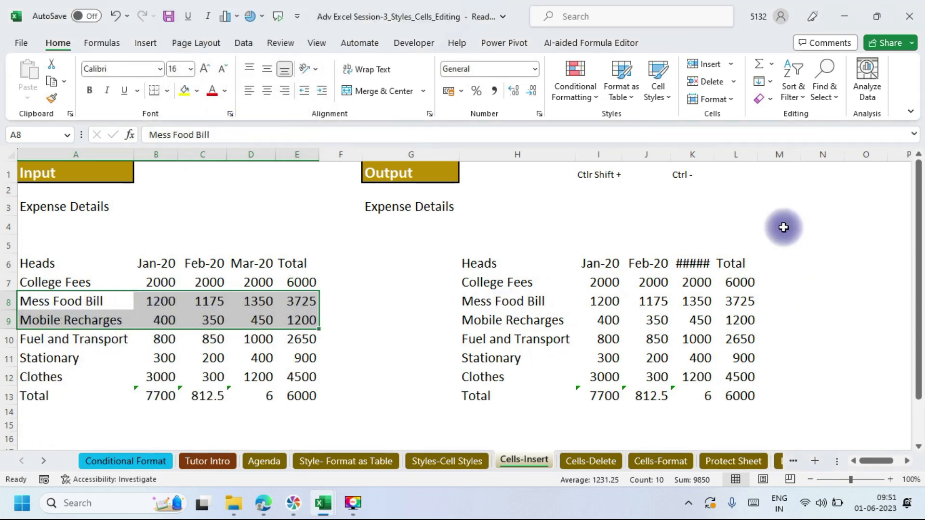
drag(114, 299, 301, 321)
key(ctrl+shift+plus)
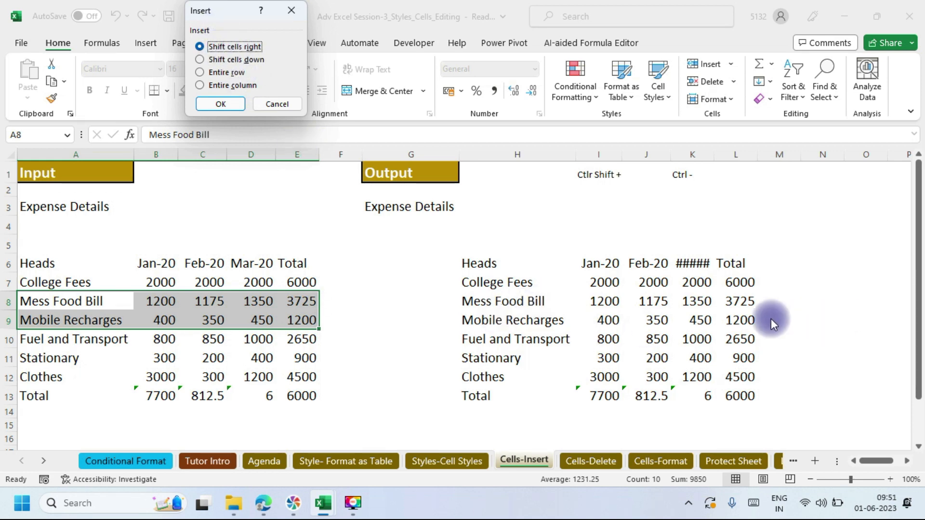
Step: Insert two blank rows above Mess Food Bill by shifting cells down, and select A8:E9
click(199, 60)
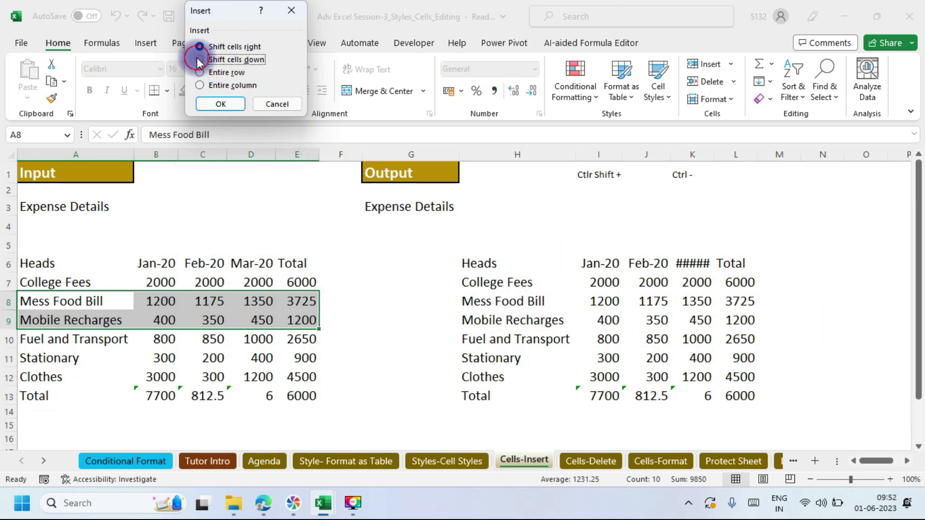
click(224, 103)
drag(64, 300, 298, 319)
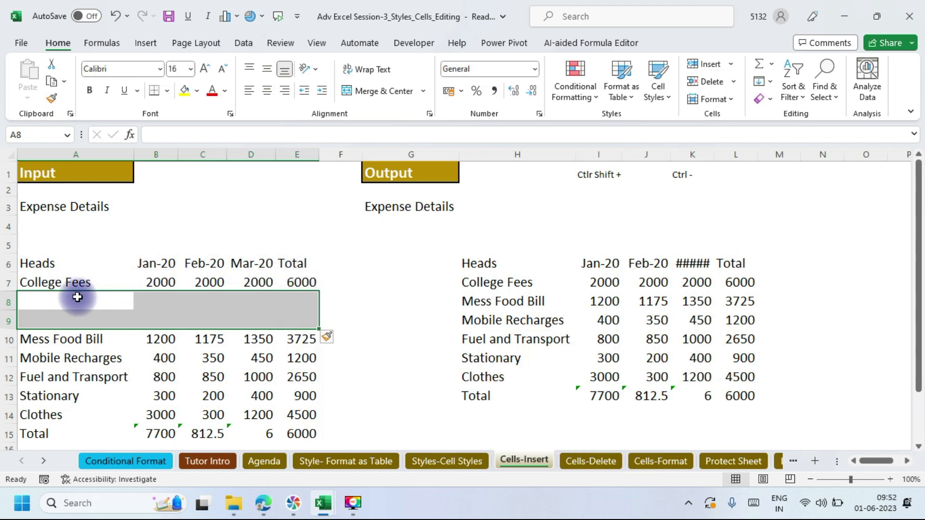
drag(77, 297, 302, 321)
Step: Reselect the blank range A8:E9, then select A8:E10 for the next insertion
click(536, 462)
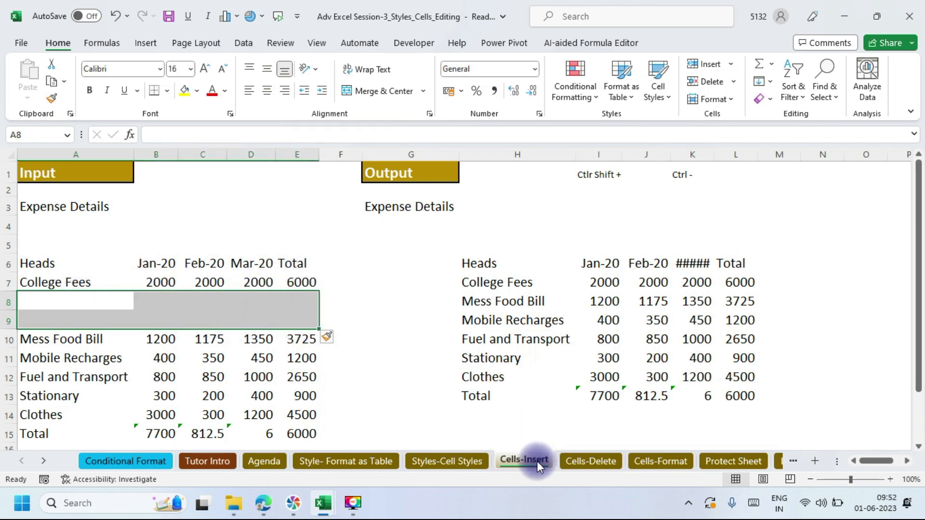
click(379, 397)
drag(45, 326, 305, 326)
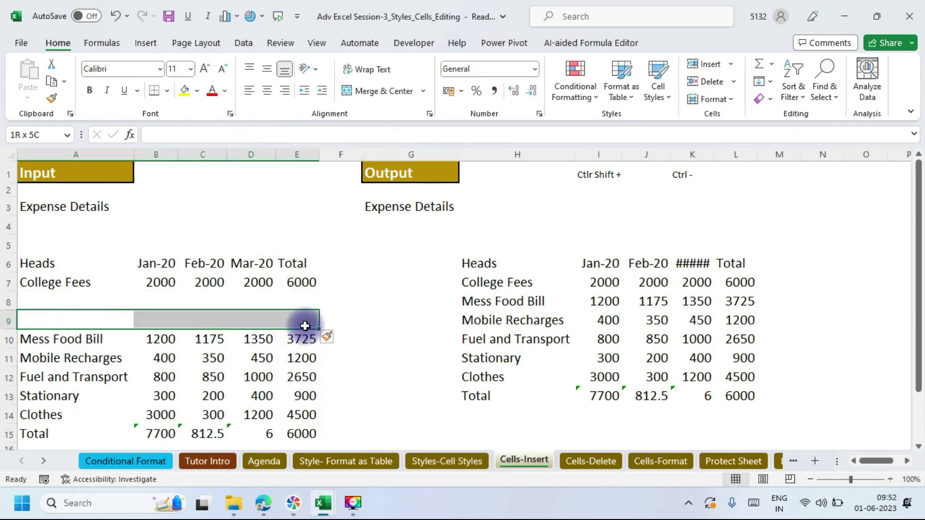
drag(305, 326, 299, 301)
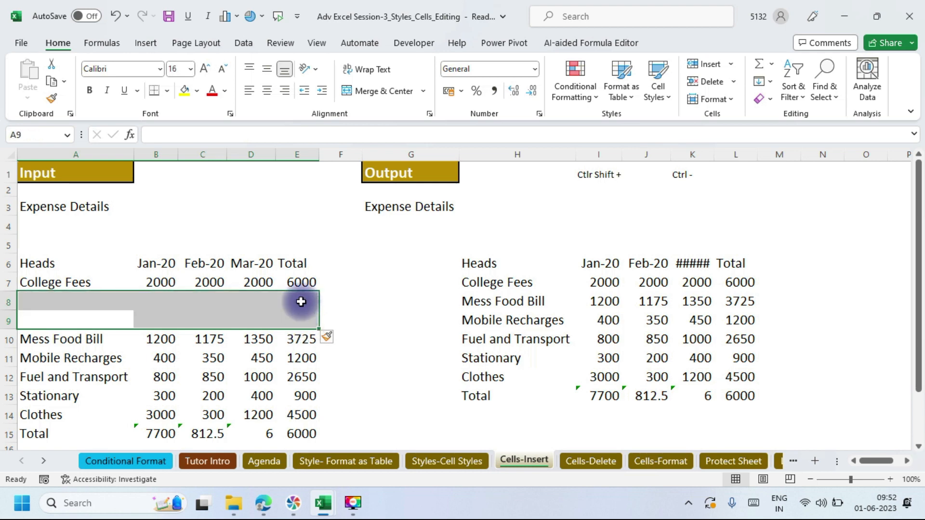
click(36, 295)
drag(37, 294, 295, 335)
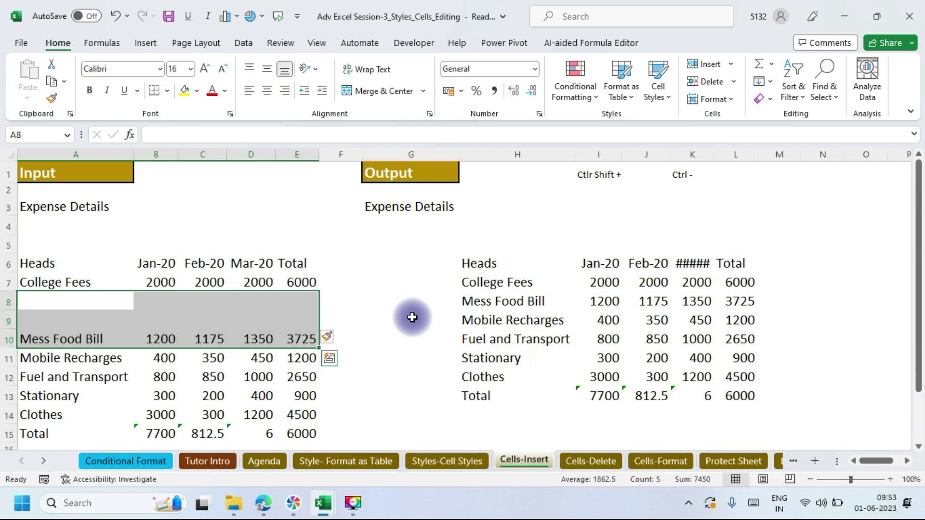
Step: Try inserting cells at A8:E10 with existing data shifted right, then undo it
key(ctrl+shift+plus)
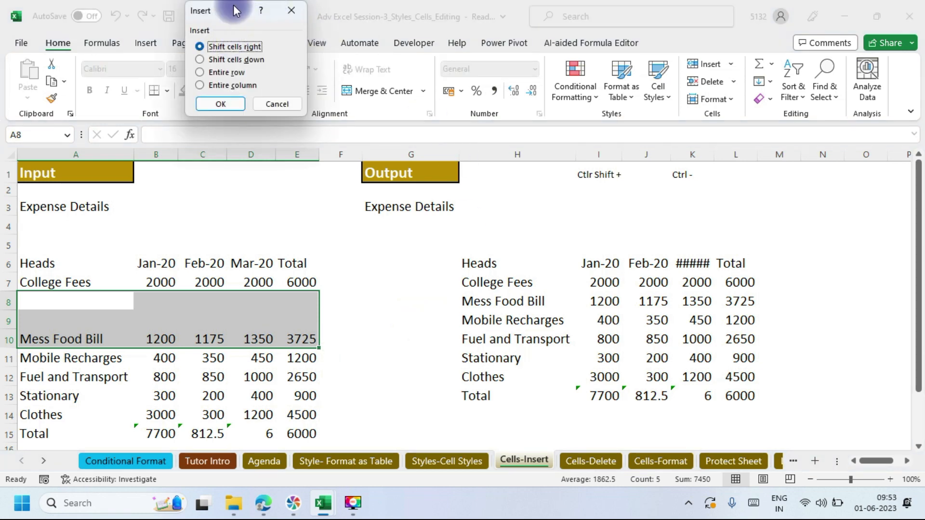
drag(231, 8, 165, 142)
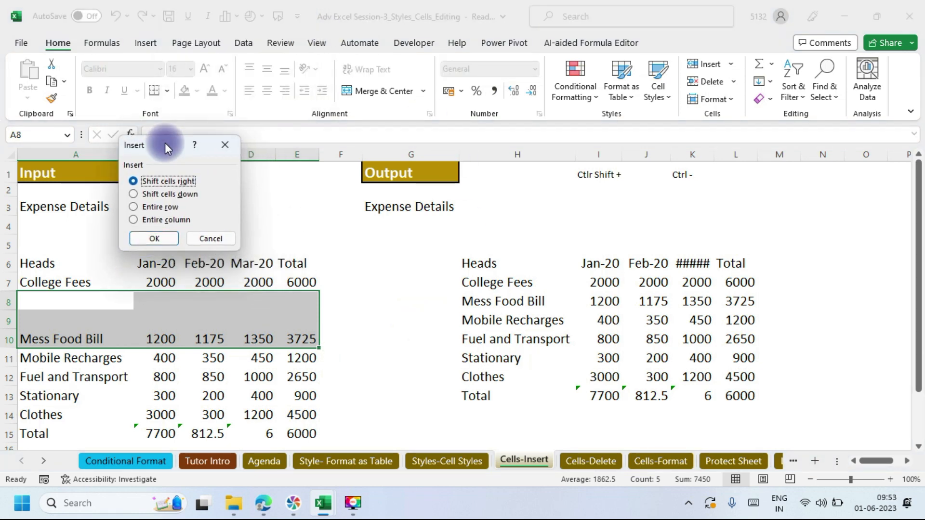
click(154, 238)
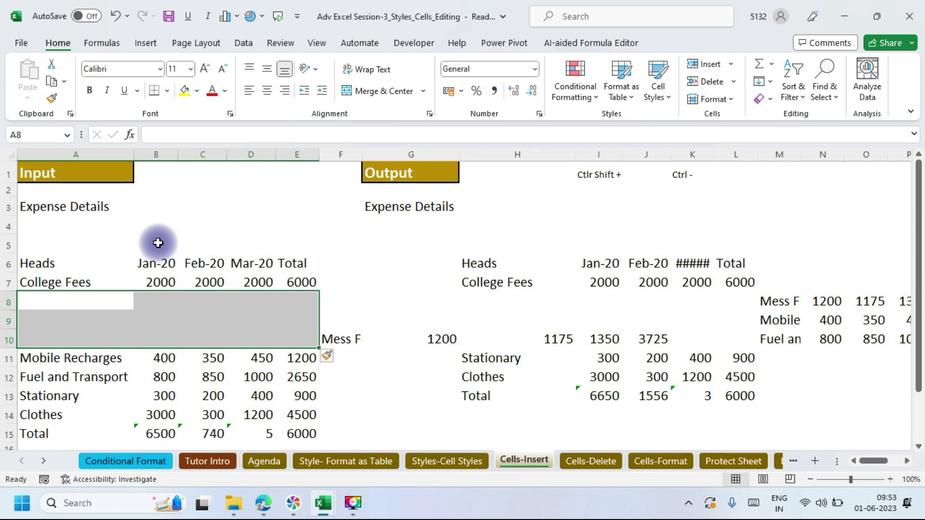
key(ctrl+z)
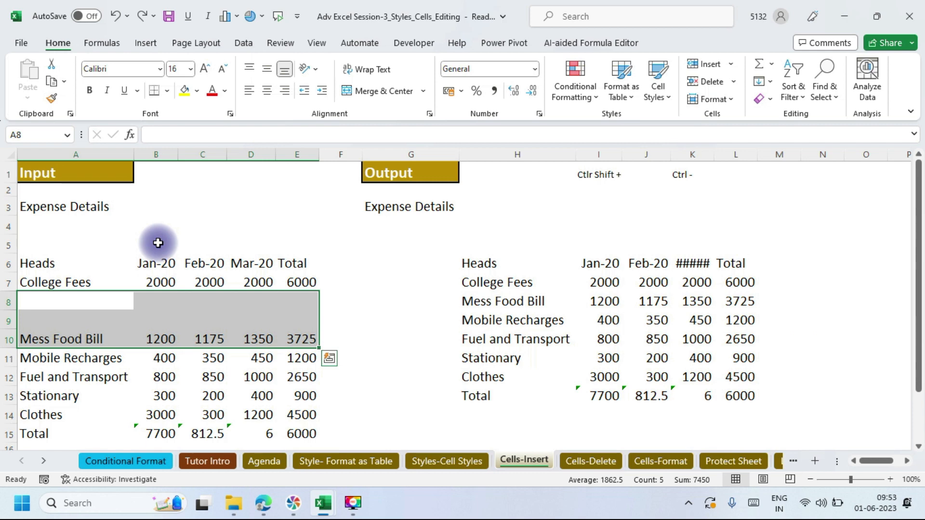
Step: Insert three more blank rows by shifting cells down, then switch to the Conditional Format sheet
key(ctrl+shift+plus)
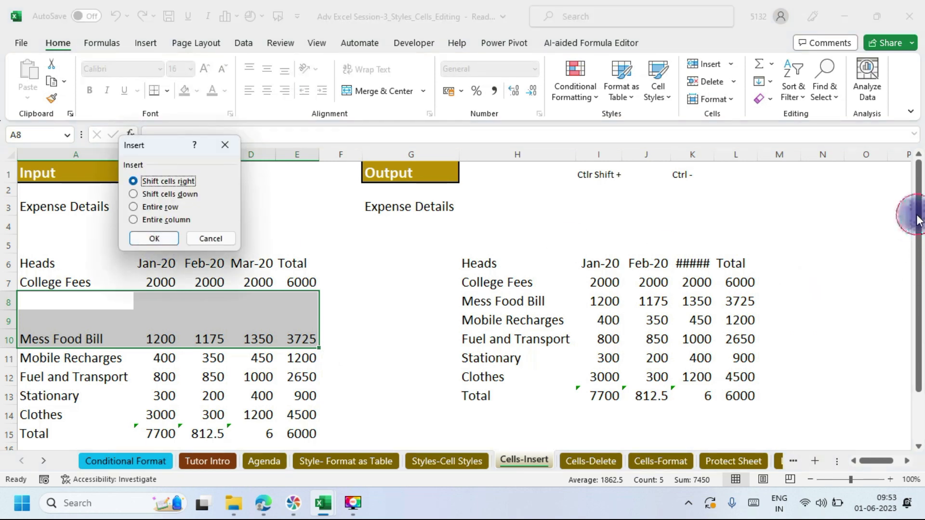
click(132, 194)
click(158, 236)
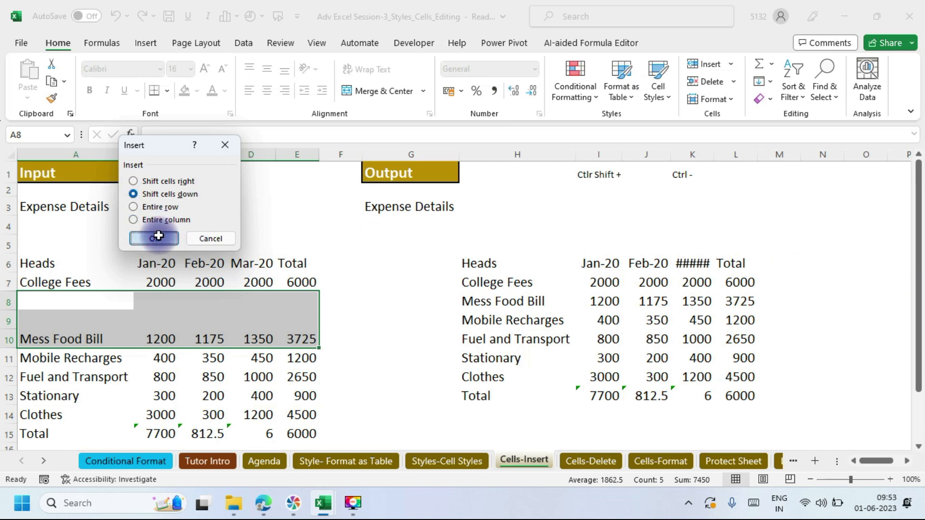
drag(39, 301, 316, 377)
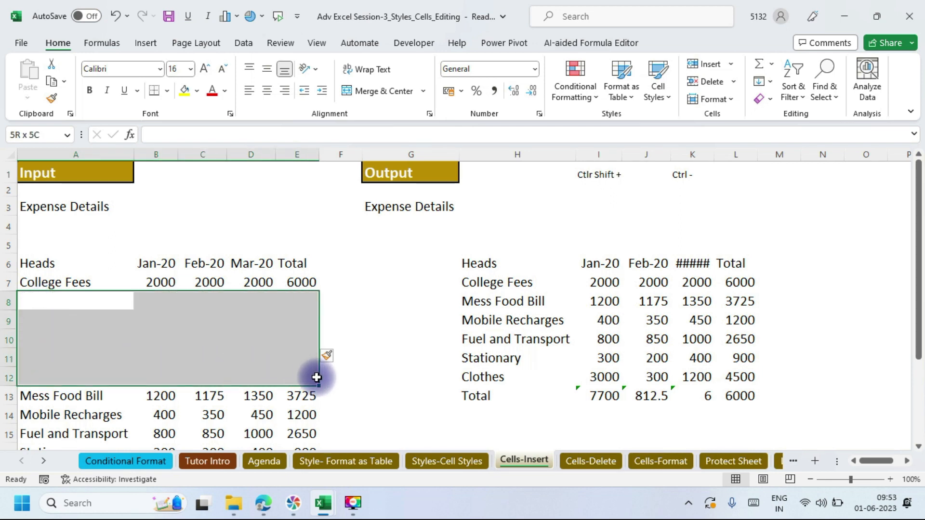
drag(316, 377, 297, 342)
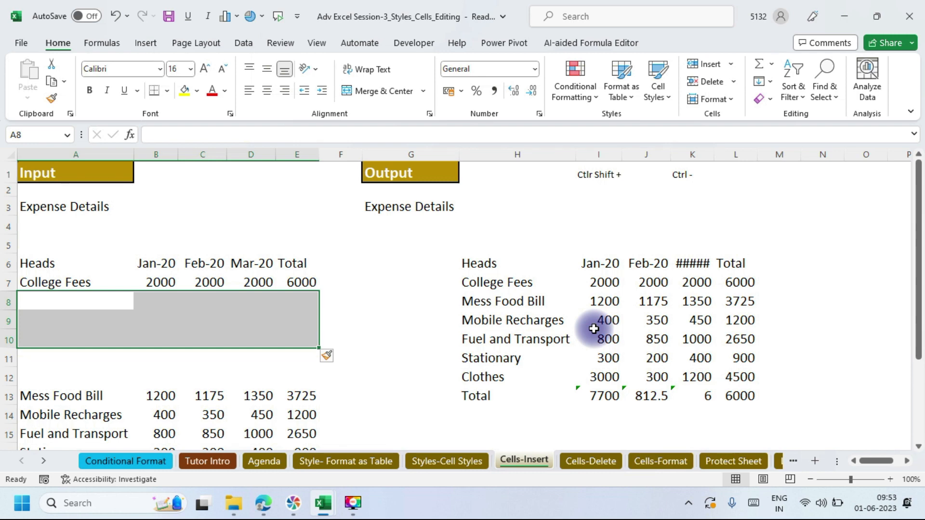
click(130, 465)
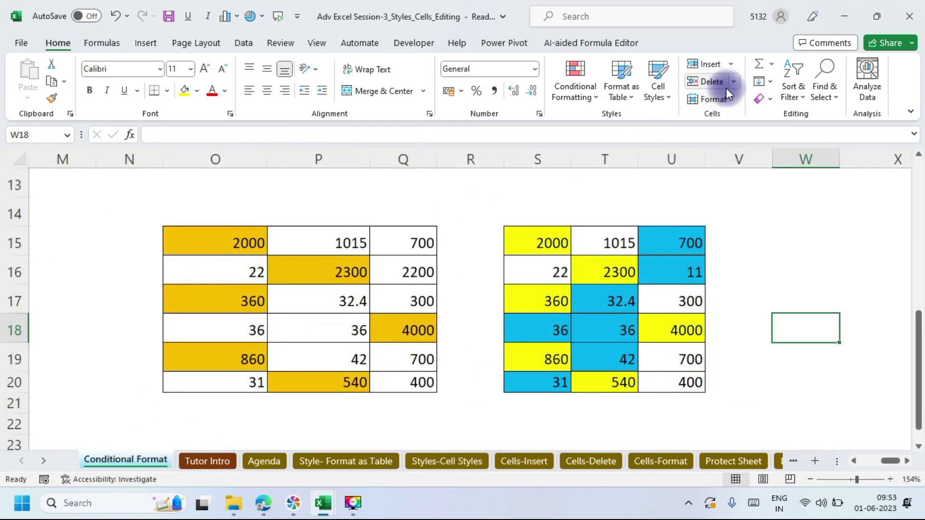
Step: Add a new blank worksheet, then delete the empty Sheet9 again
click(731, 63)
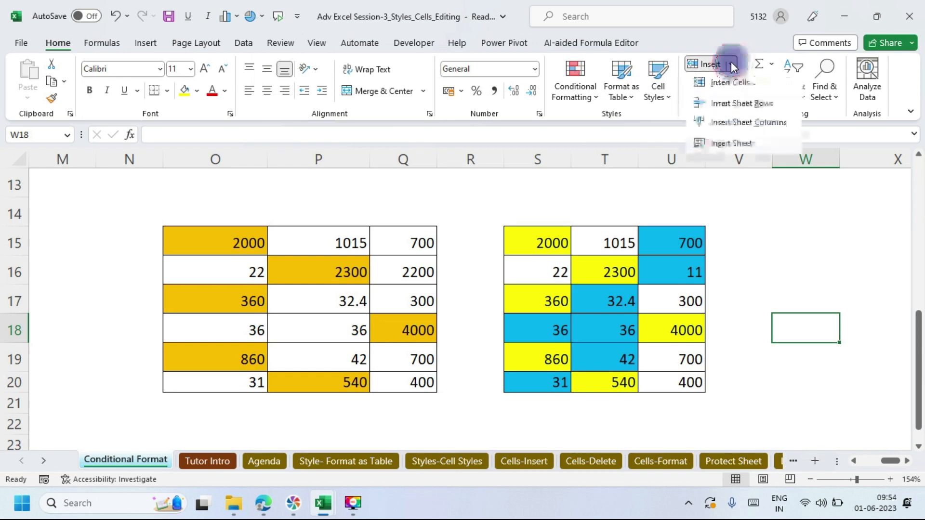
click(730, 143)
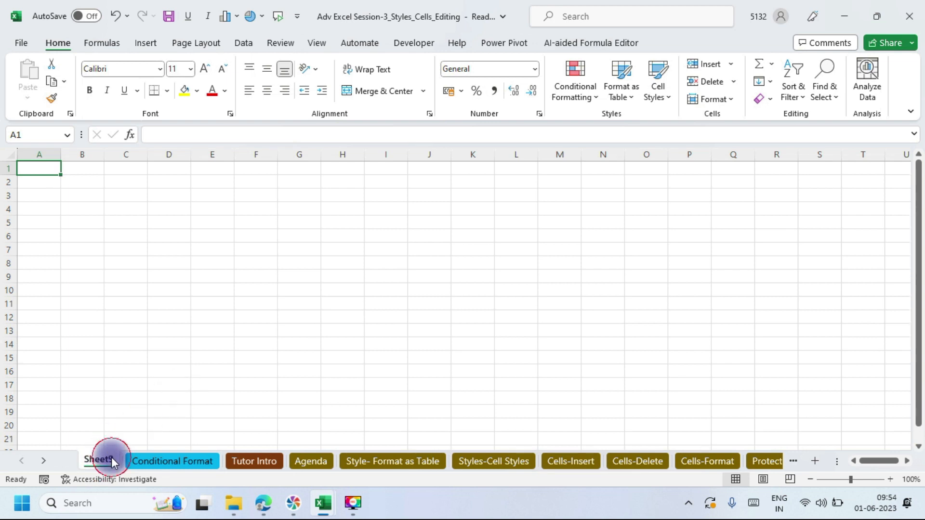
click(734, 80)
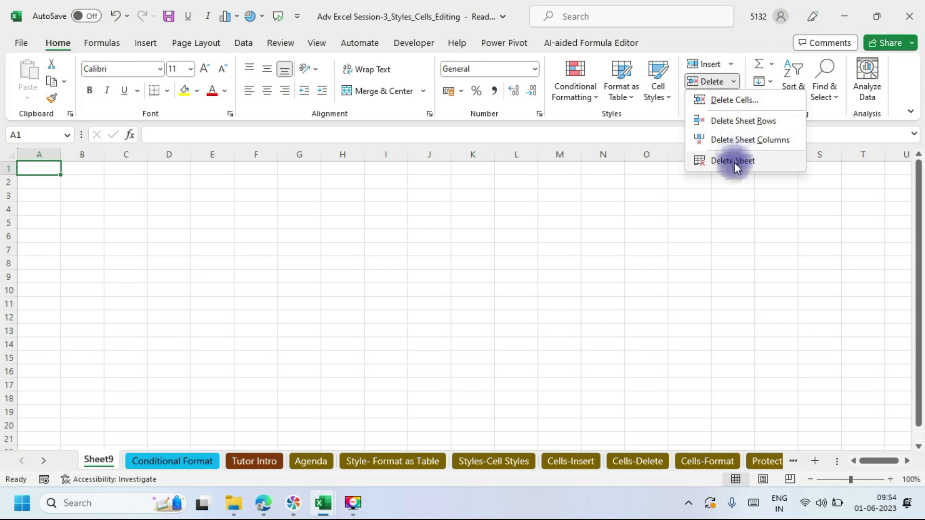
click(733, 160)
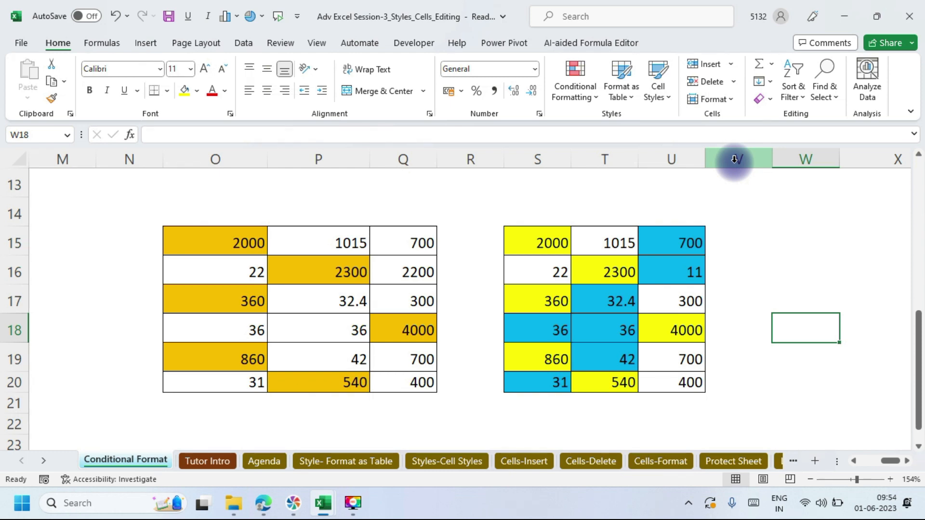
Step: Look at the Format options without changes, then create a new blank workbook
click(736, 98)
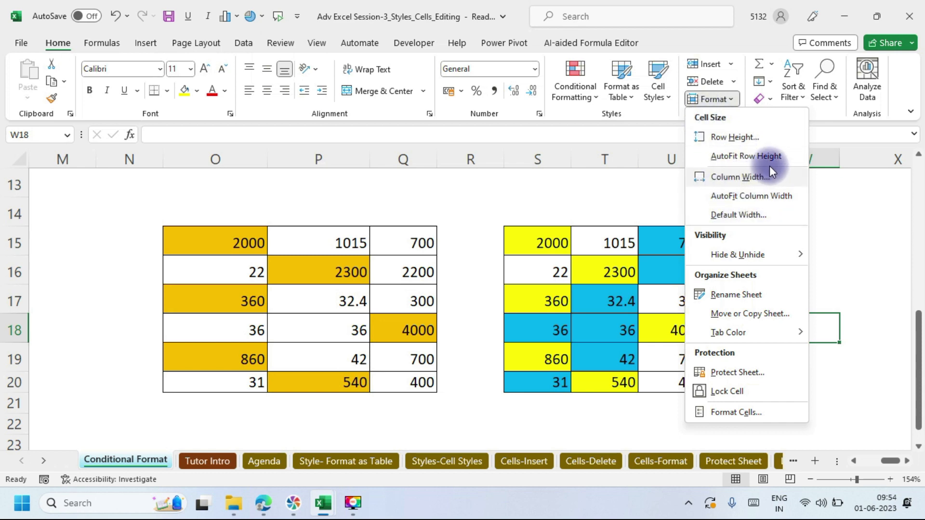
click(556, 189)
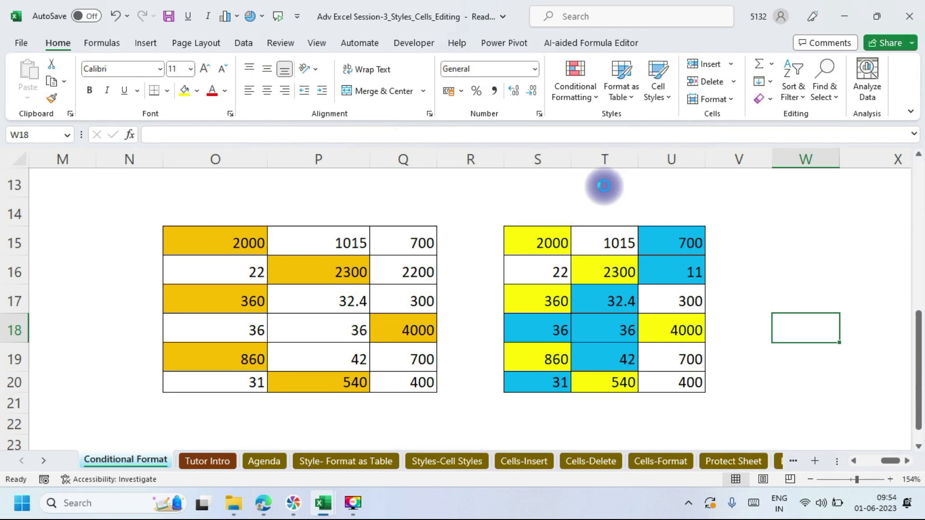
key(ctrl+n)
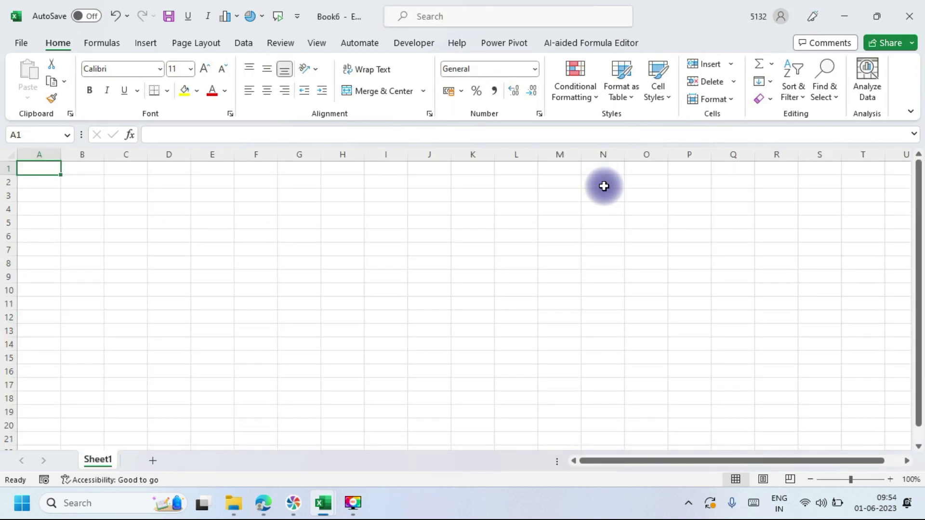
Step: Select the entire sheet and apply All Borders to every cell
click(8, 155)
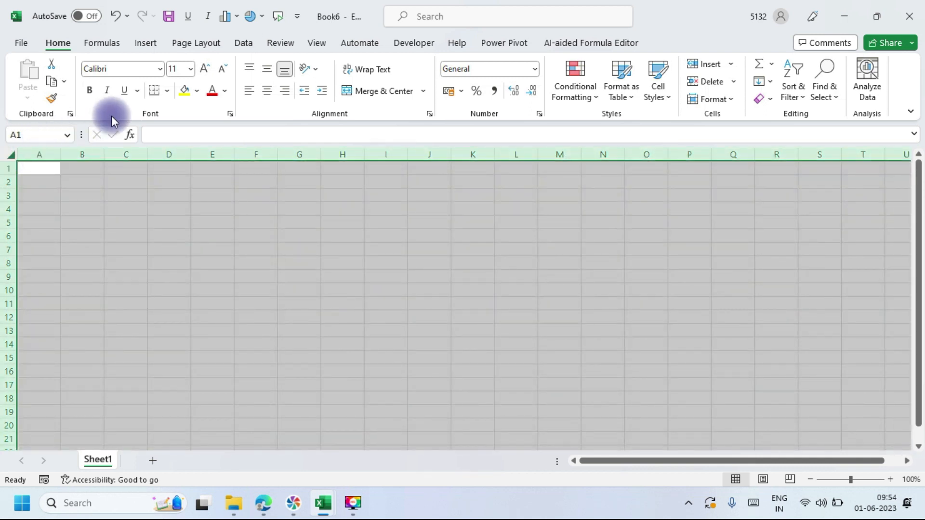
click(167, 90)
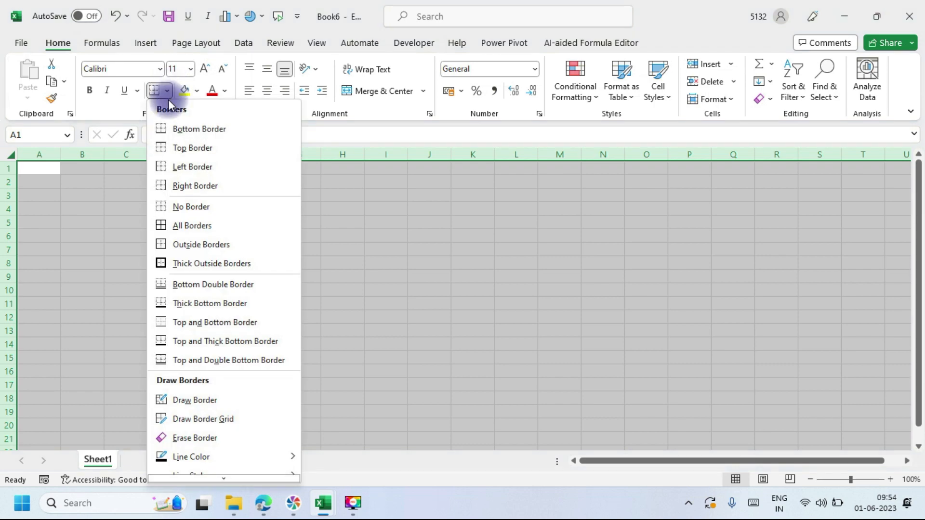
click(171, 225)
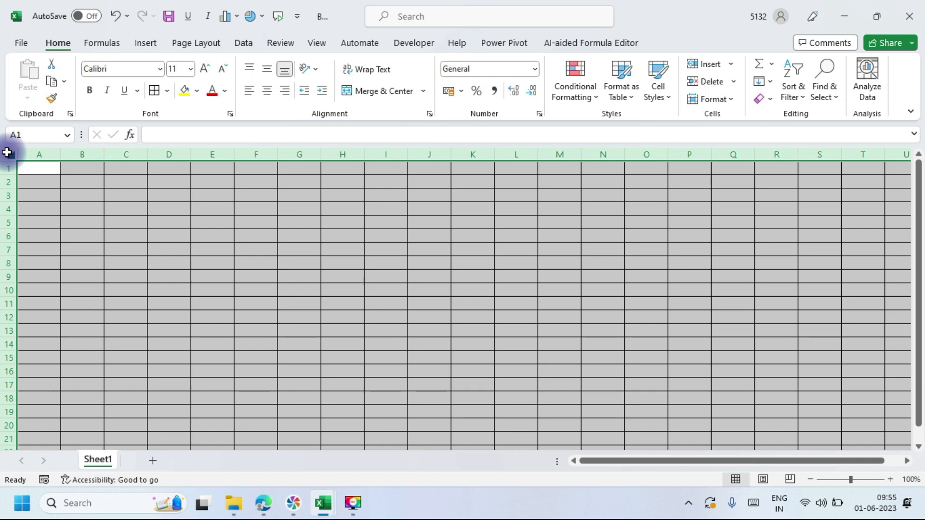
click(169, 88)
click(185, 227)
click(183, 227)
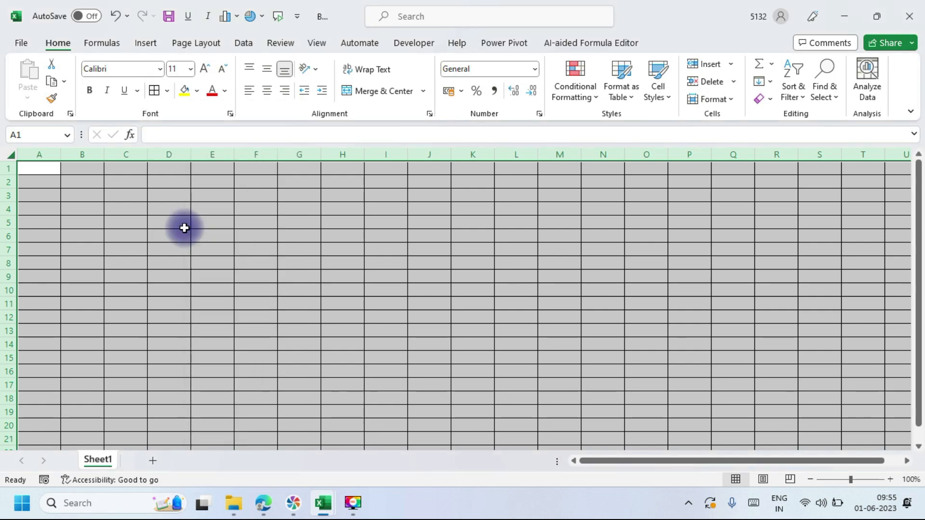
Step: Set the row height of all rows to 45 via Format > Row Height
click(731, 99)
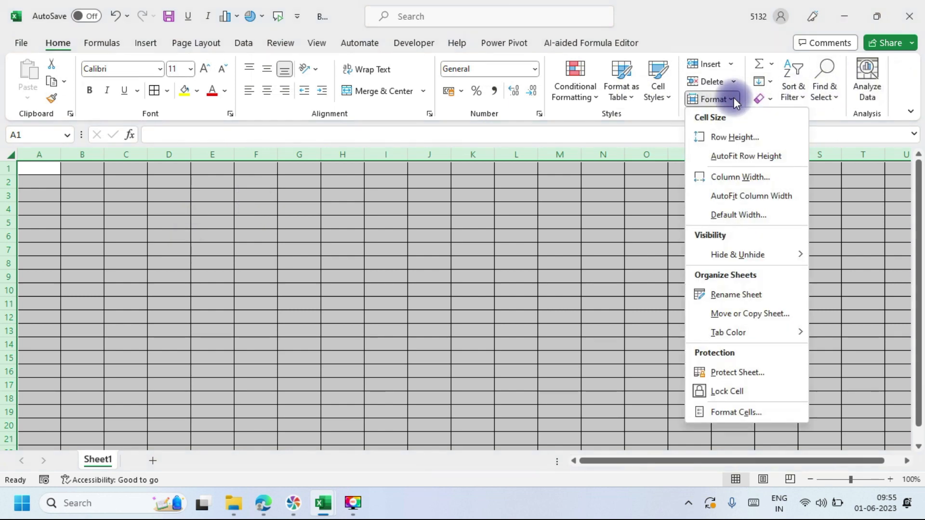
click(730, 137)
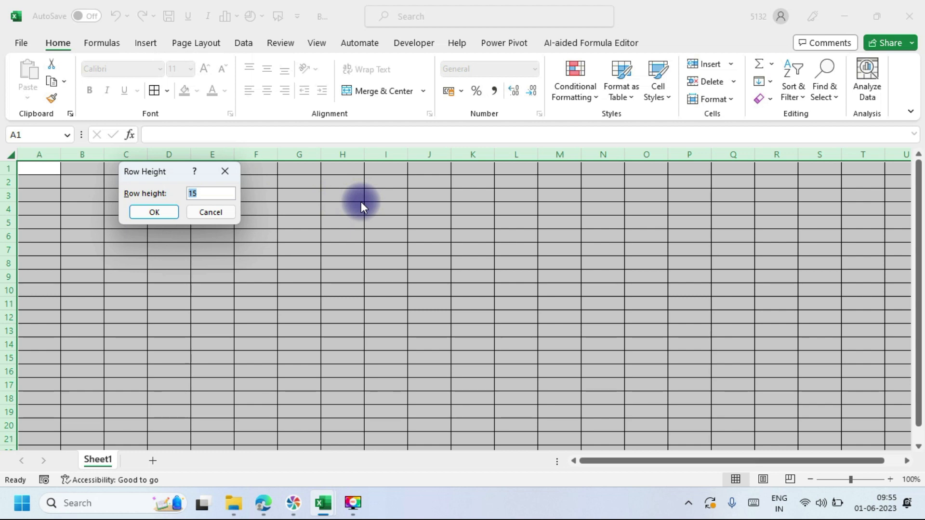
text(45)
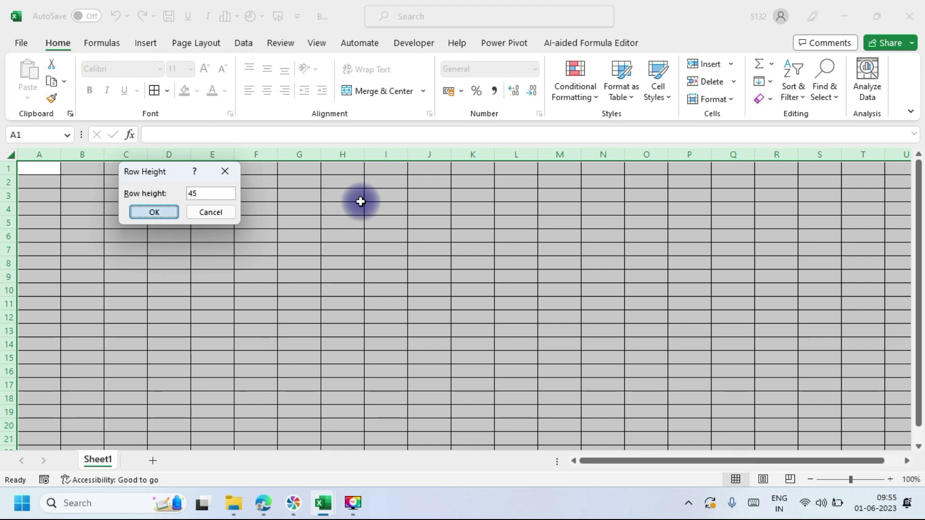
key(Return)
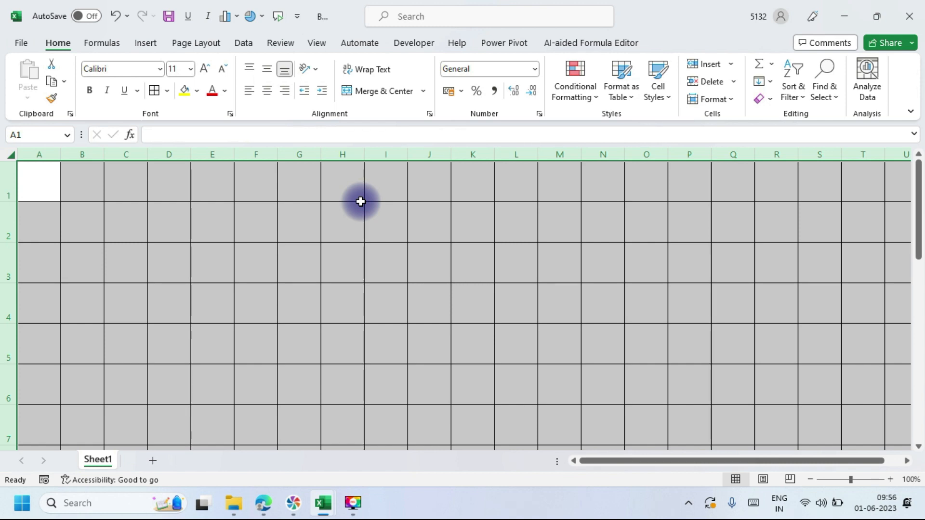
mouse_move(258, 505)
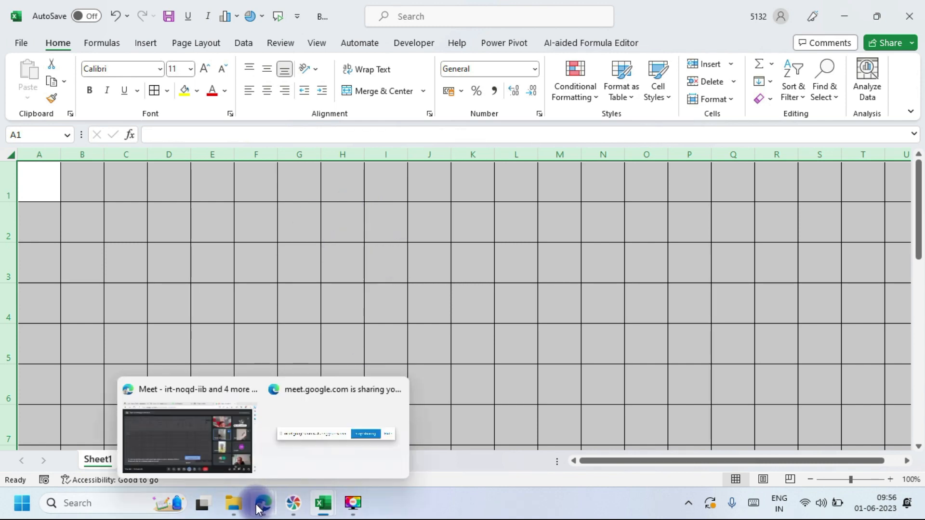
click(223, 449)
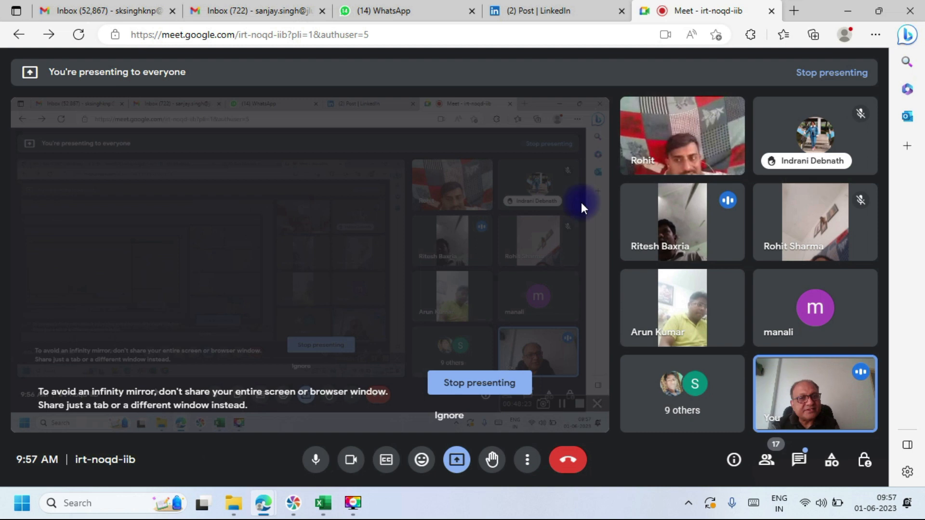
click(848, 10)
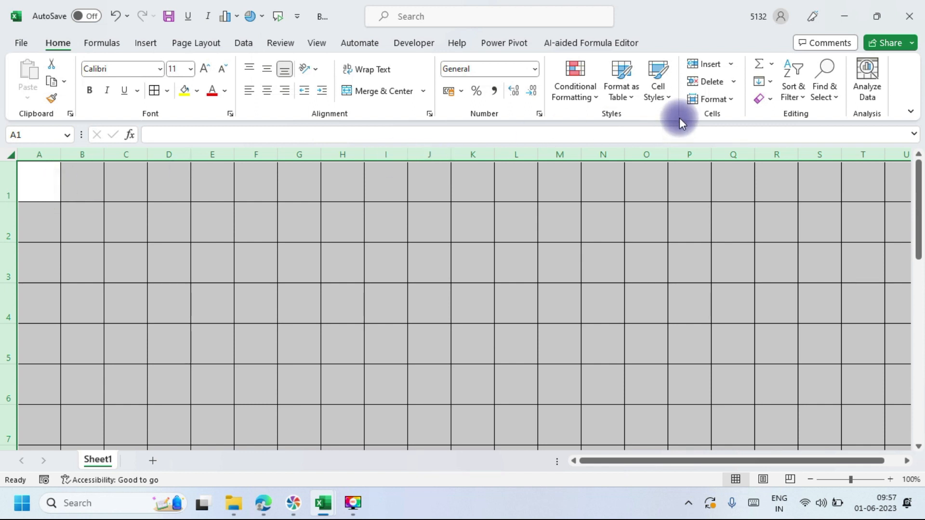
Step: Set the column width of all columns to 25 via Format > Column Width
click(731, 100)
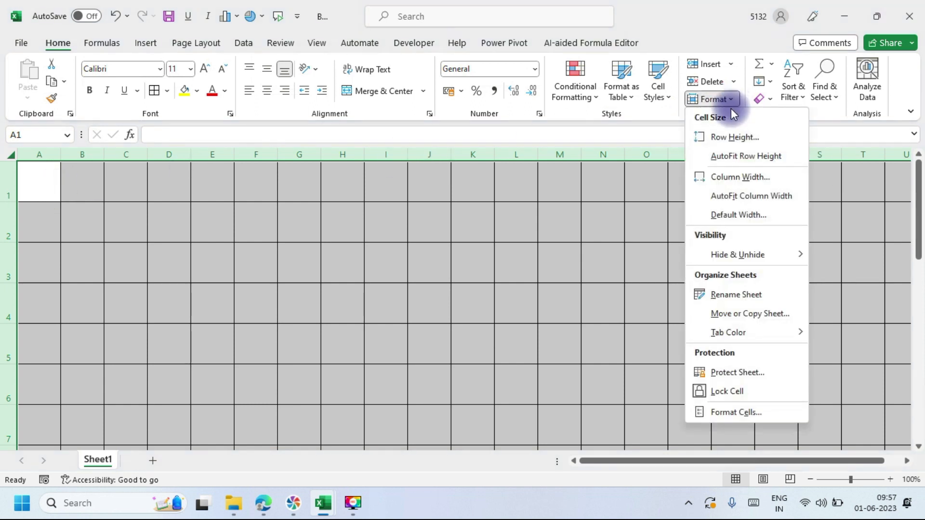
click(733, 178)
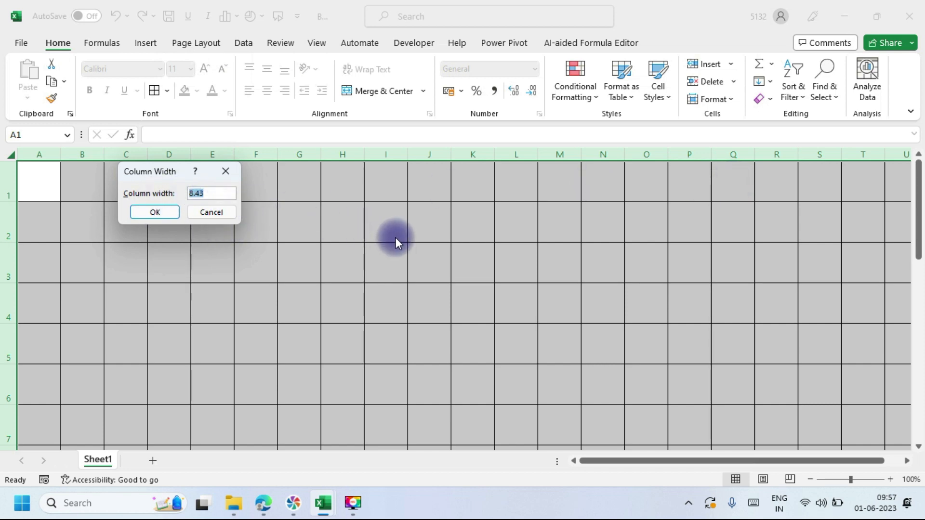
text(25)
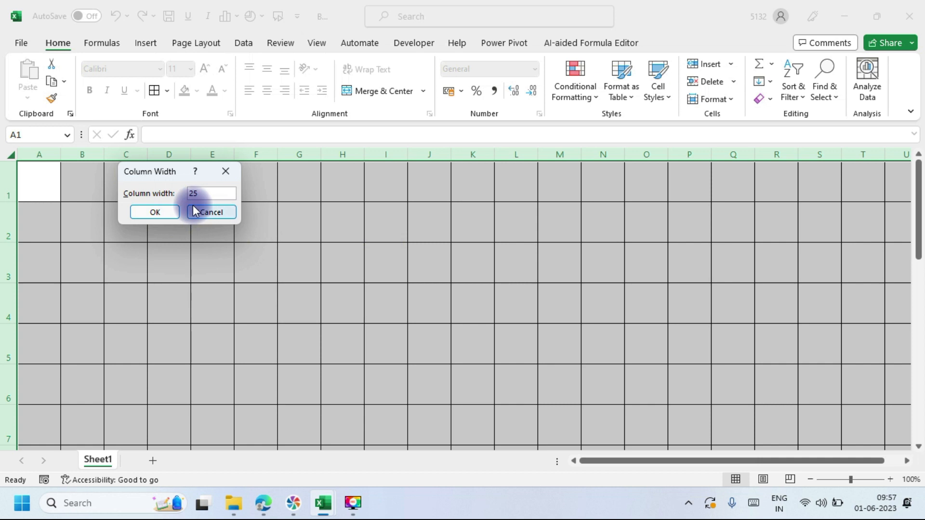
click(160, 214)
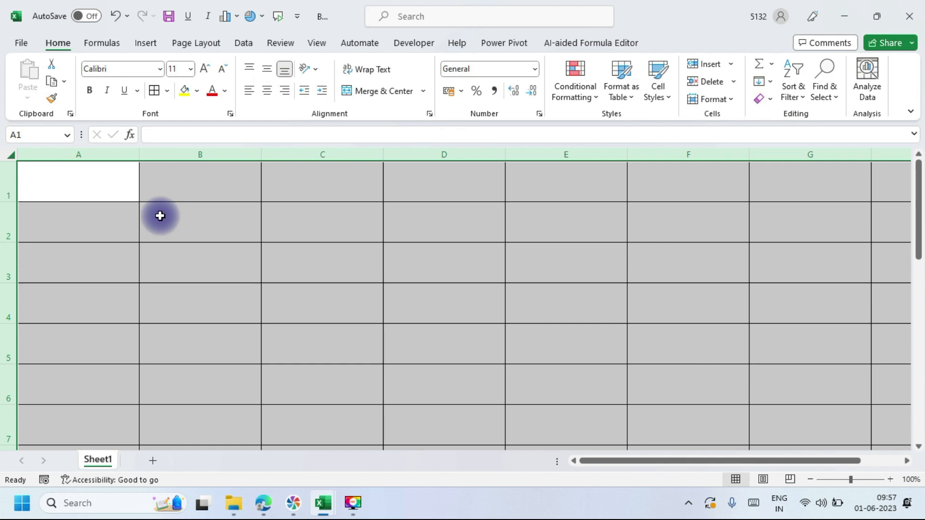
click(738, 99)
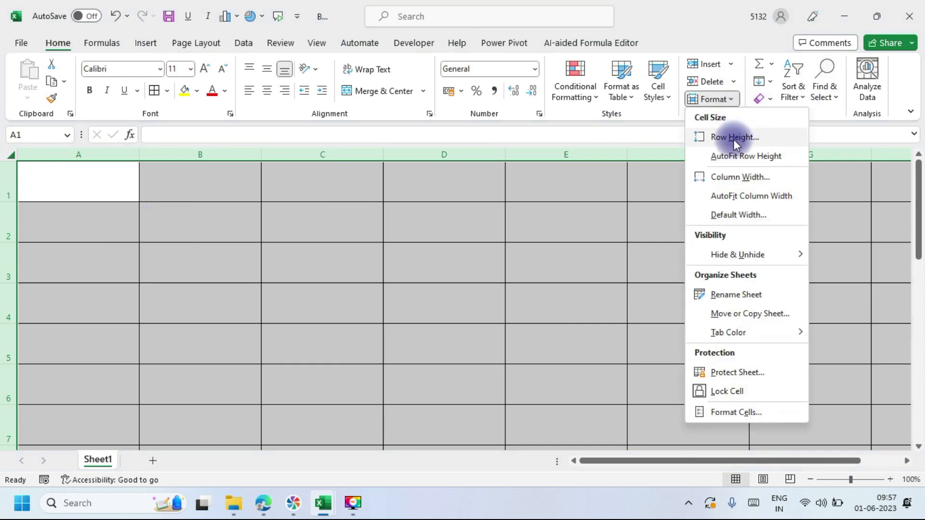
mouse_move(742, 255)
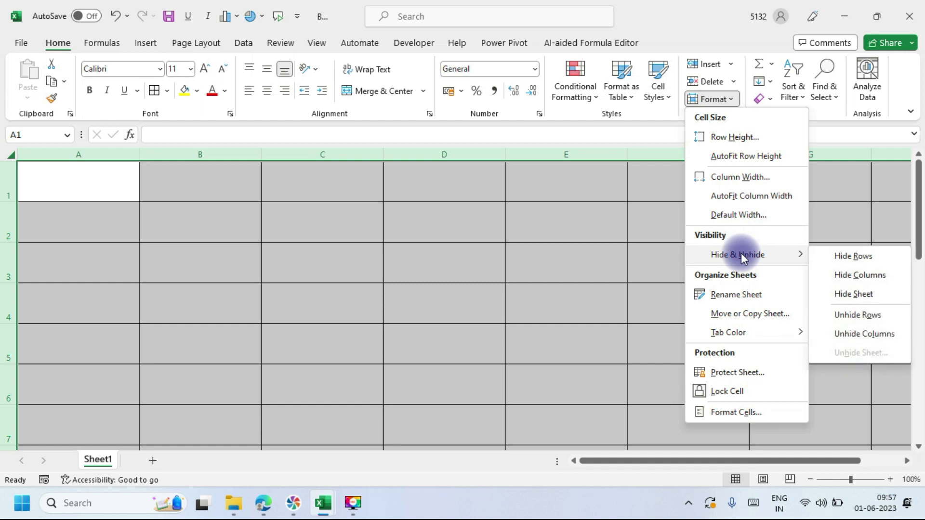
click(405, 280)
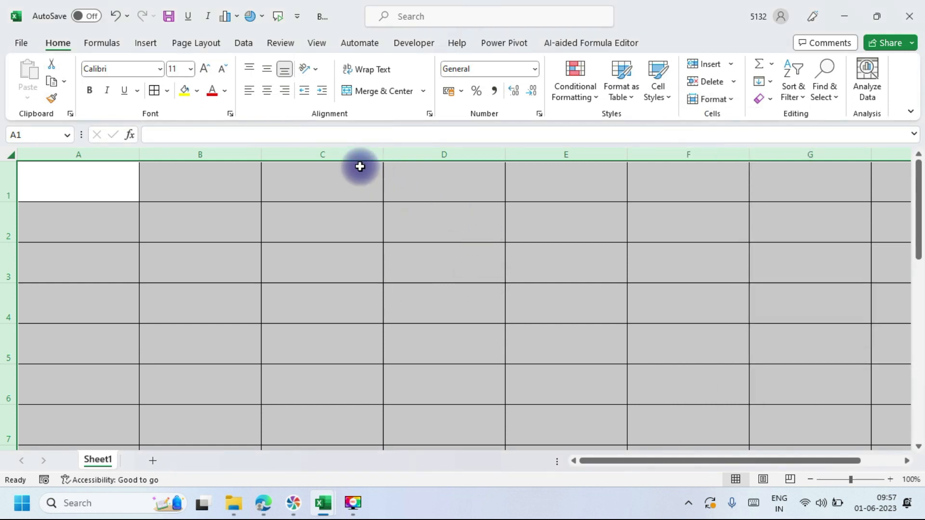
click(333, 149)
drag(333, 148, 460, 150)
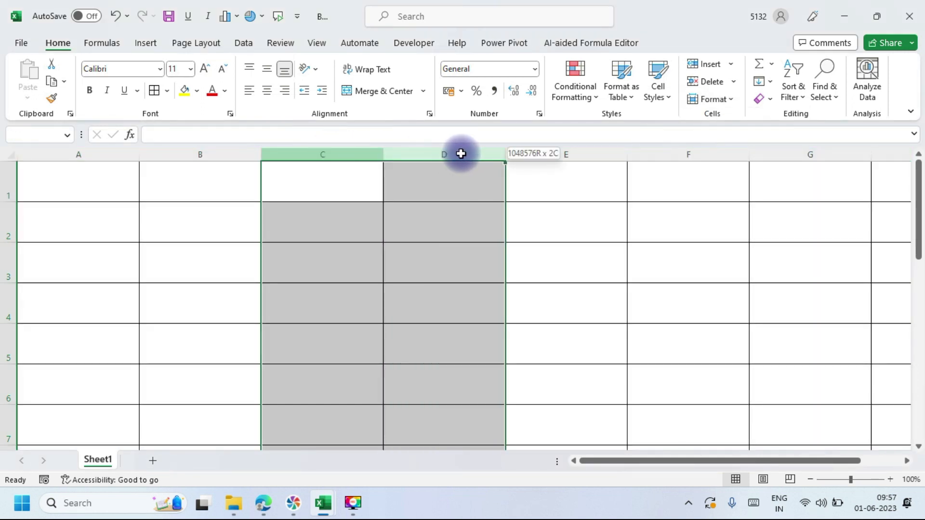
click(730, 99)
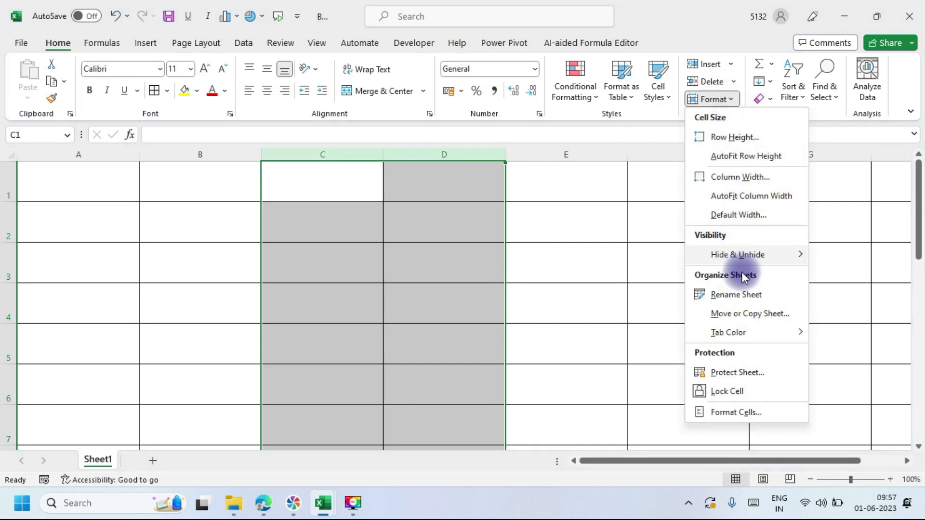
mouse_move(743, 262)
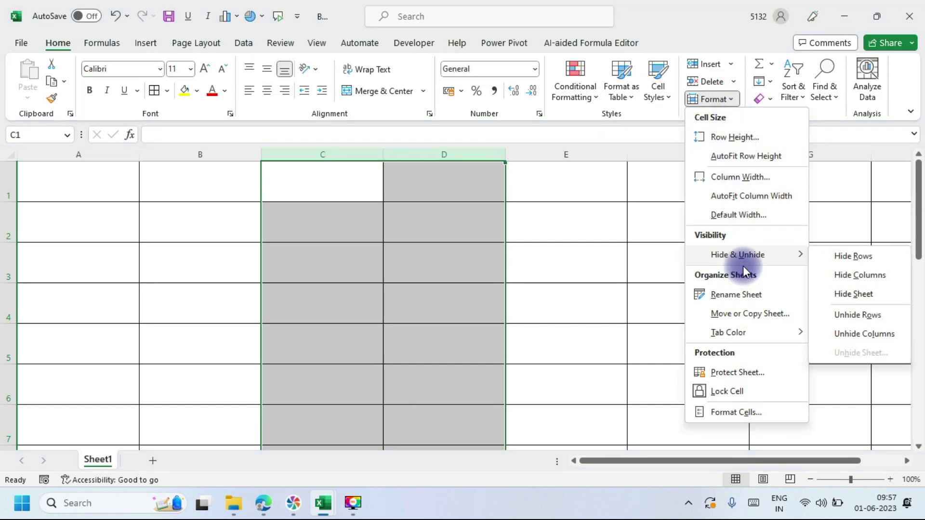
click(855, 275)
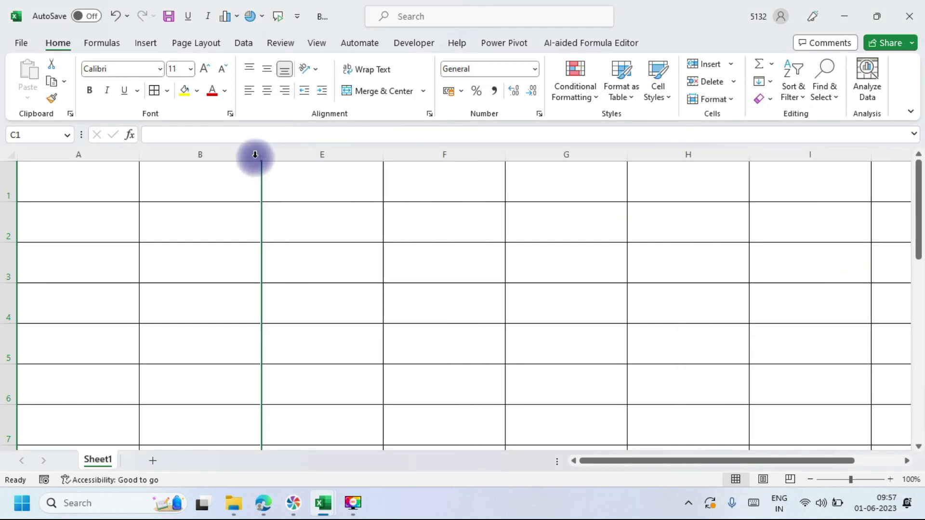
drag(231, 153, 253, 157)
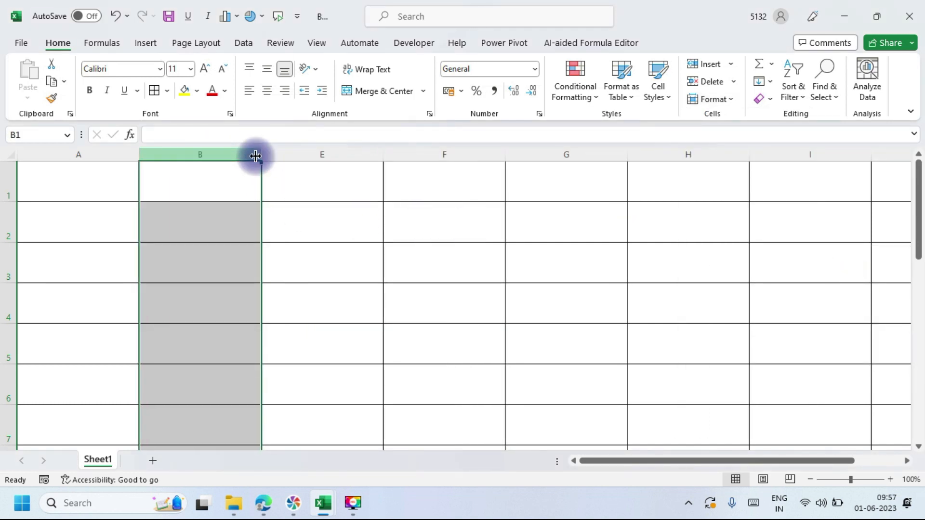
click(324, 158)
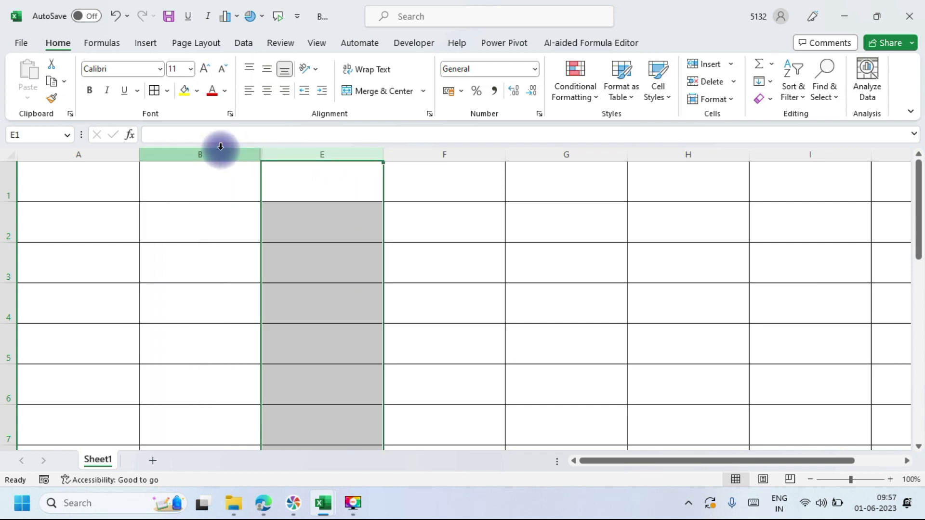
key(ctrl+z)
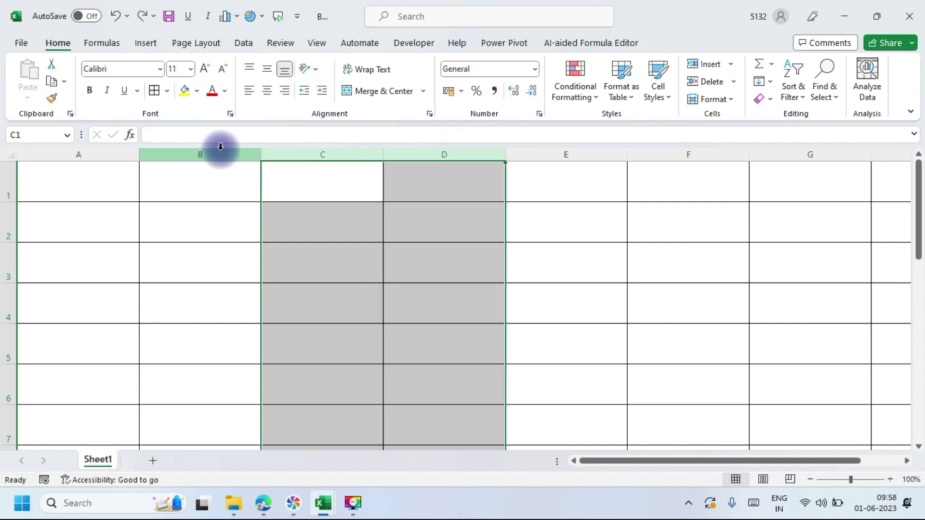
Step: Fill columns C and D yellow
click(279, 153)
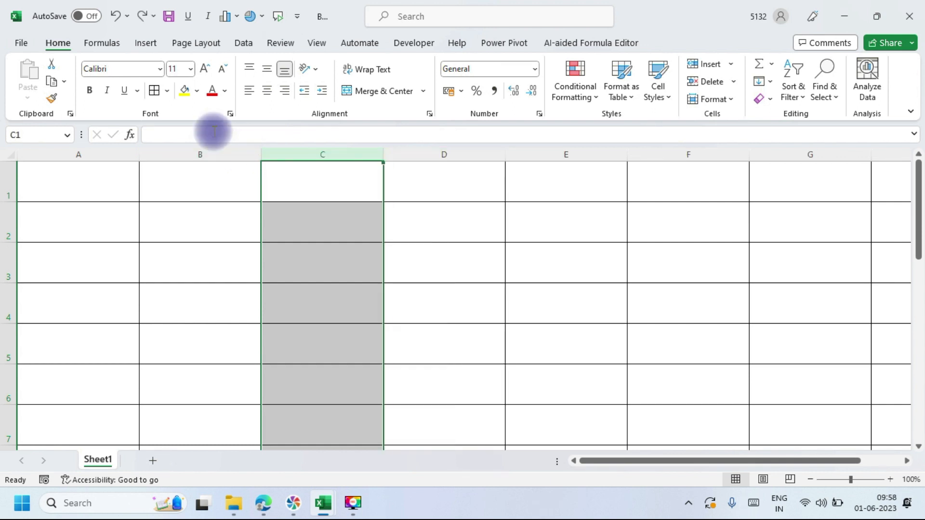
click(186, 91)
click(396, 155)
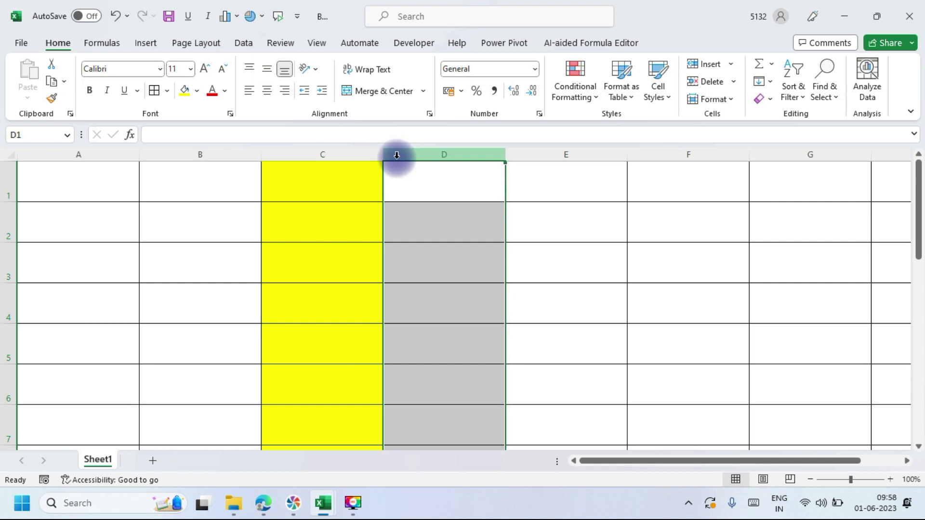
click(186, 92)
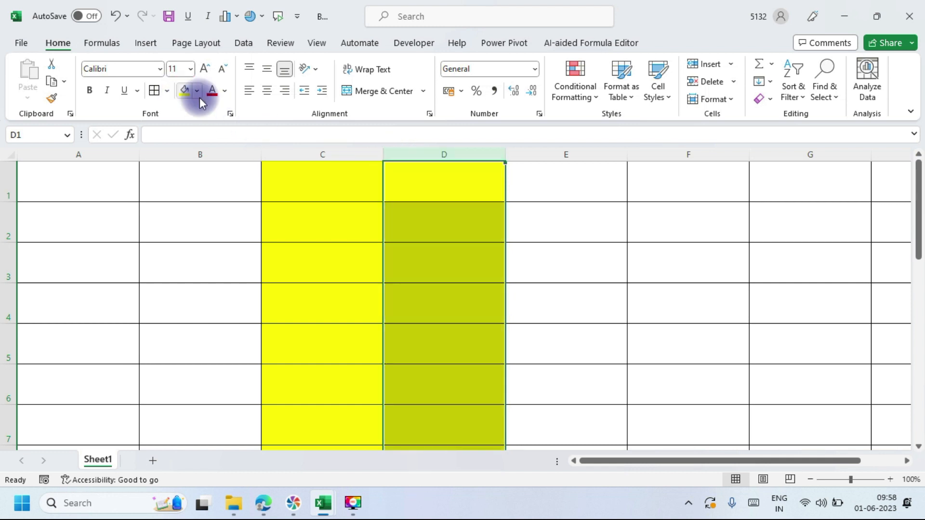
Step: Fill columns E and B light blue
click(572, 153)
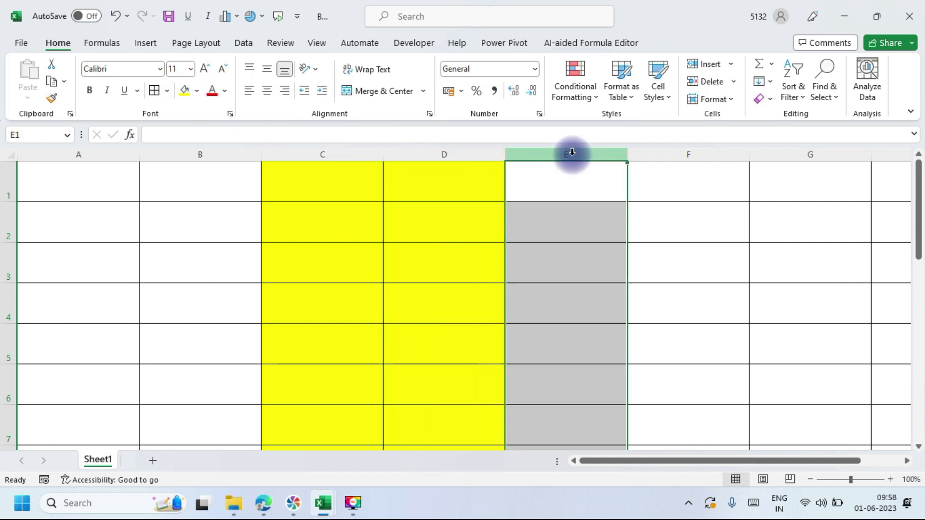
click(199, 90)
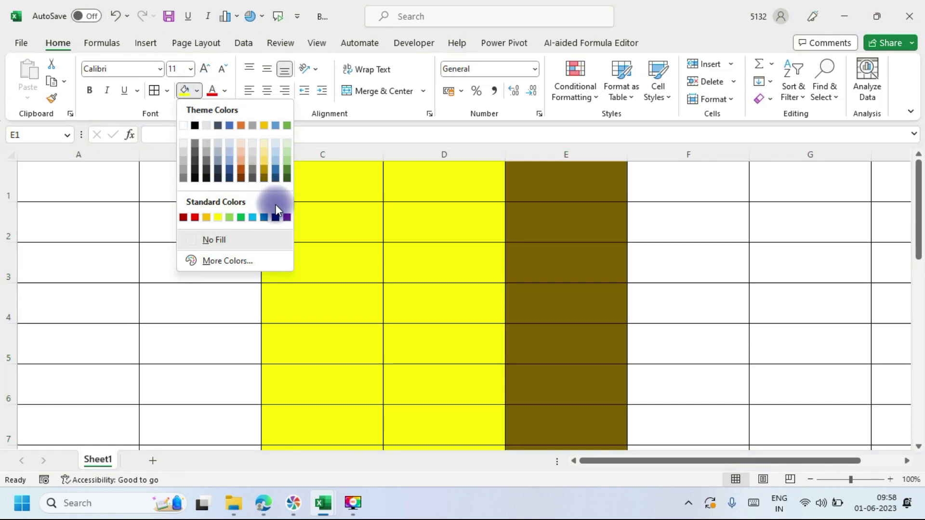
click(252, 217)
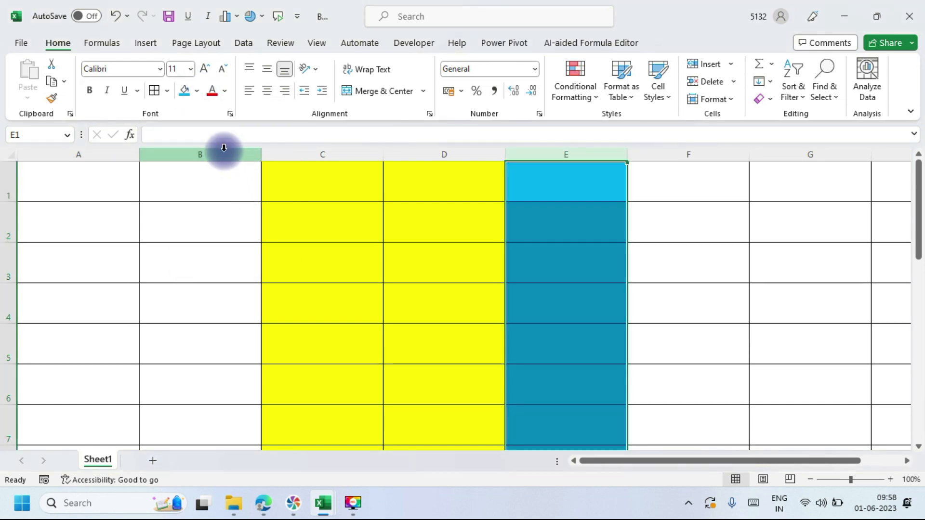
click(221, 153)
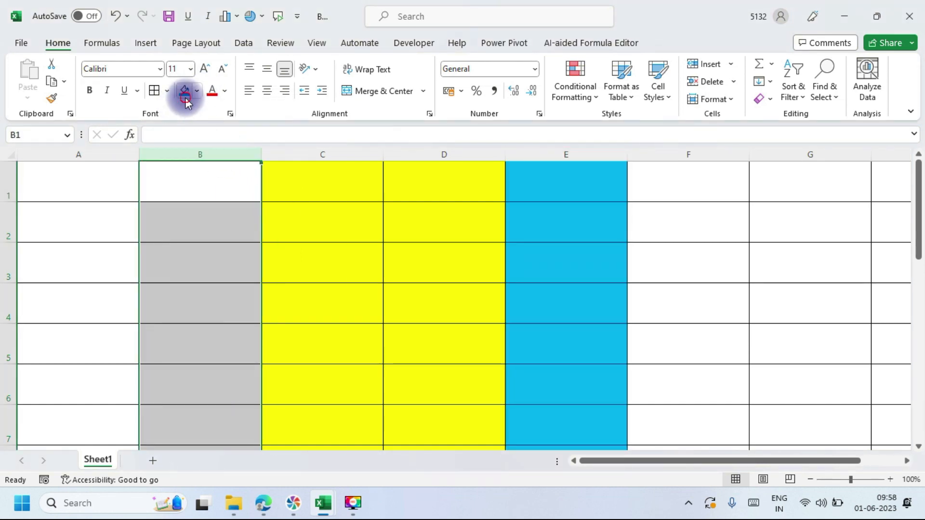
click(185, 91)
click(636, 244)
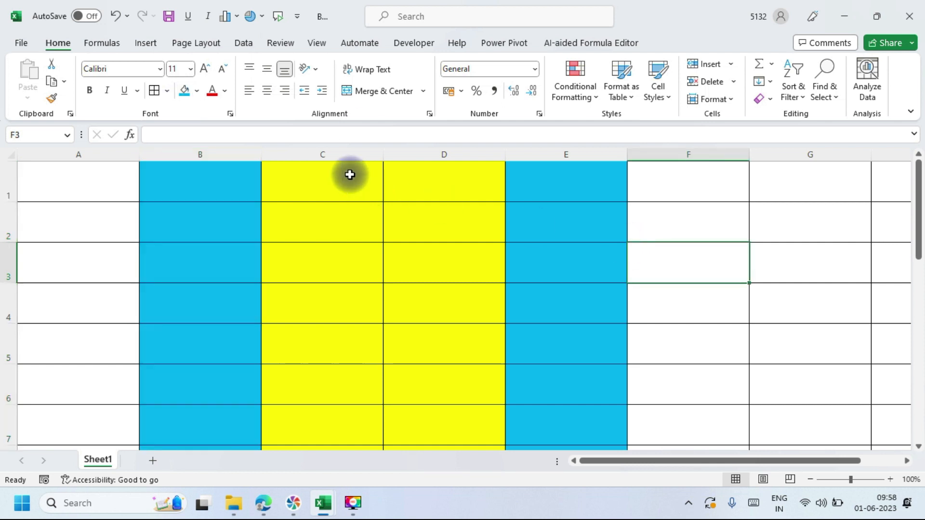
click(333, 151)
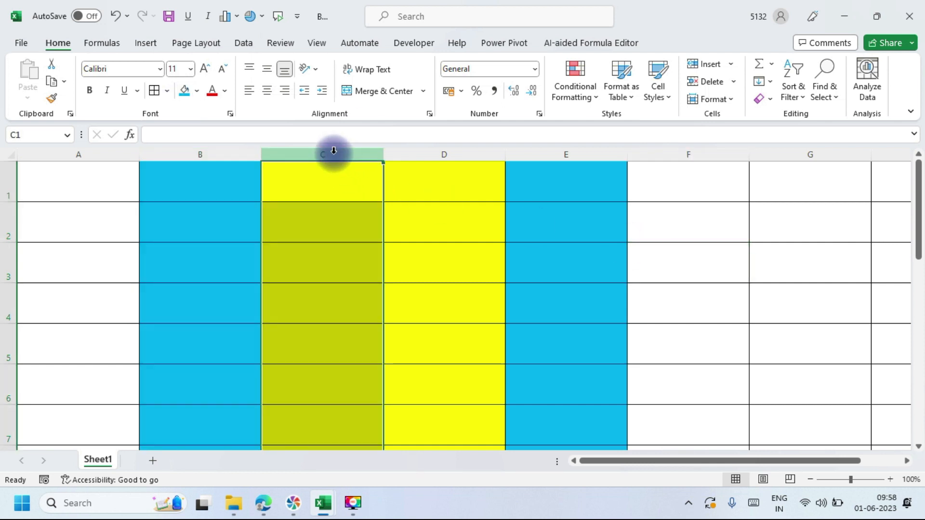
key(shift+Right)
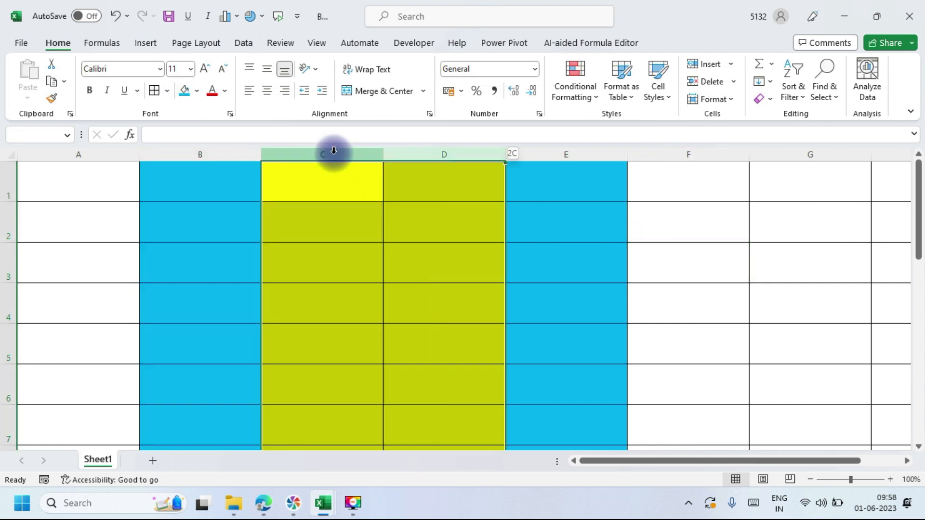
click(730, 97)
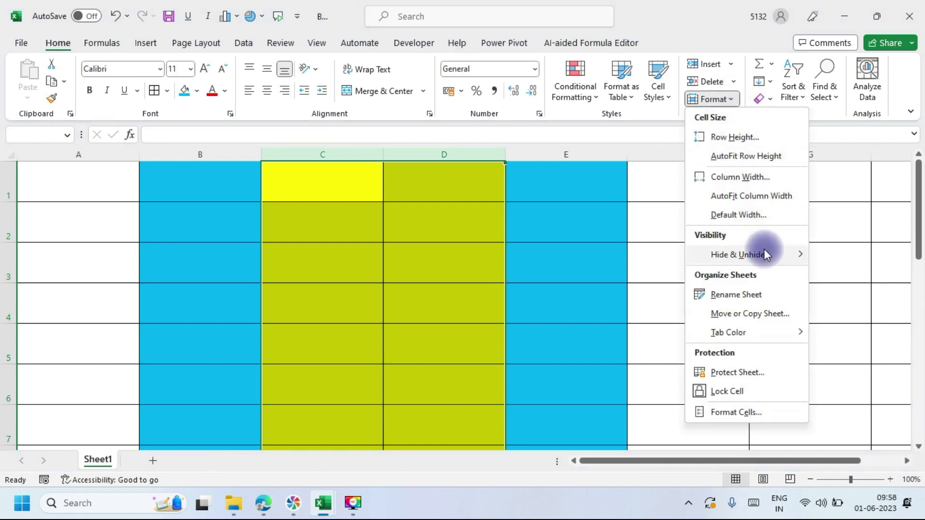
mouse_move(764, 250)
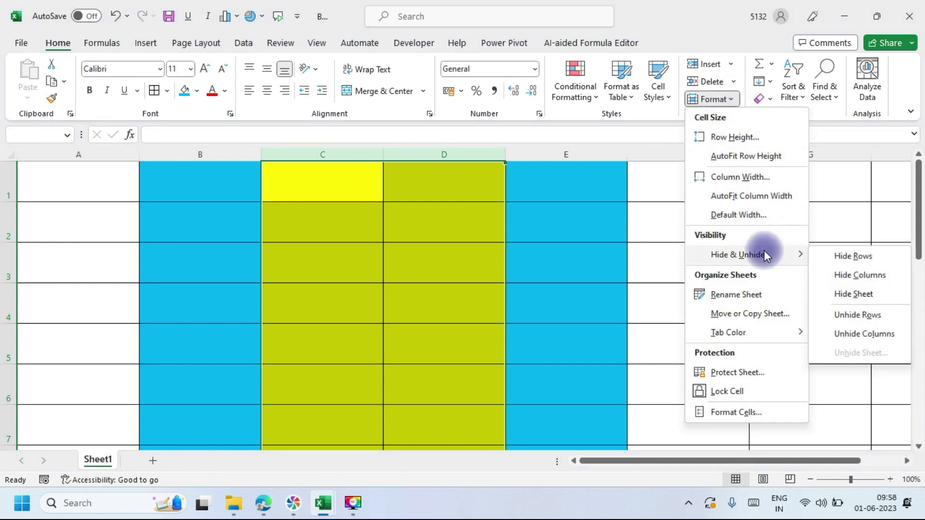
click(859, 275)
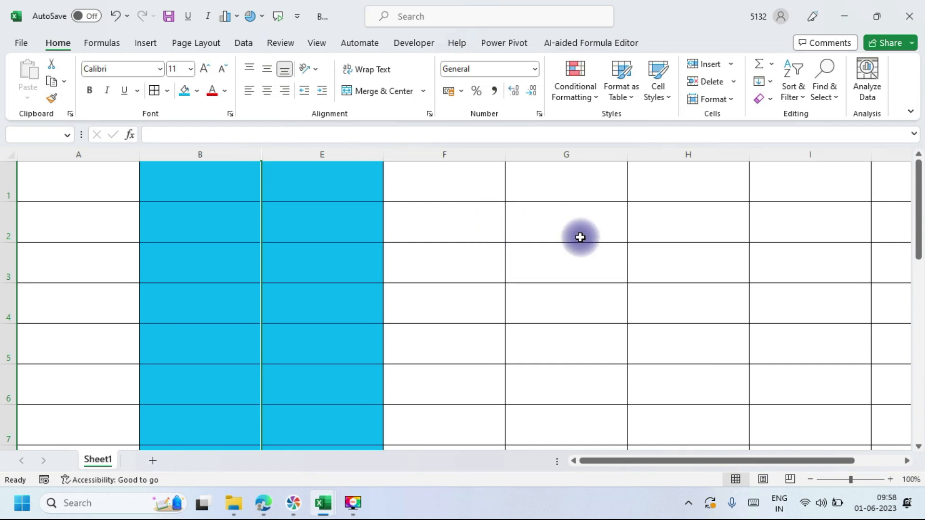
click(476, 241)
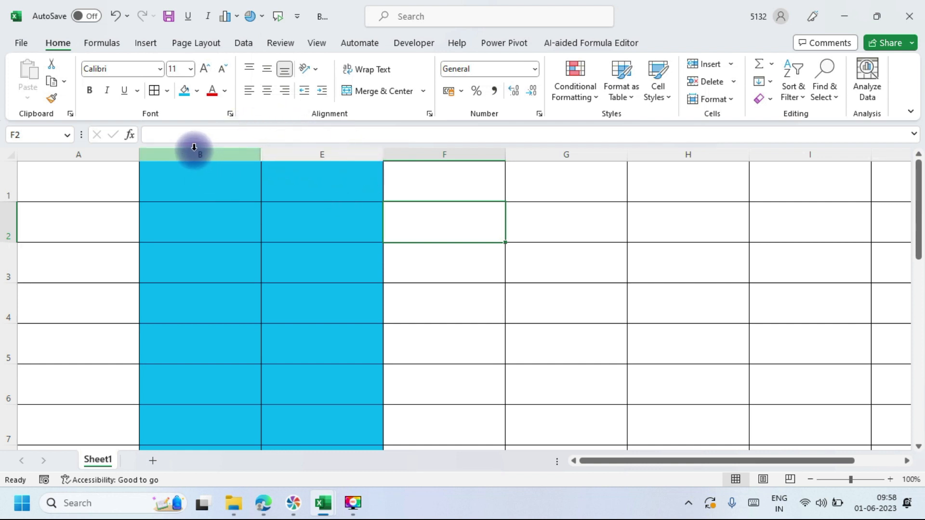
click(194, 147)
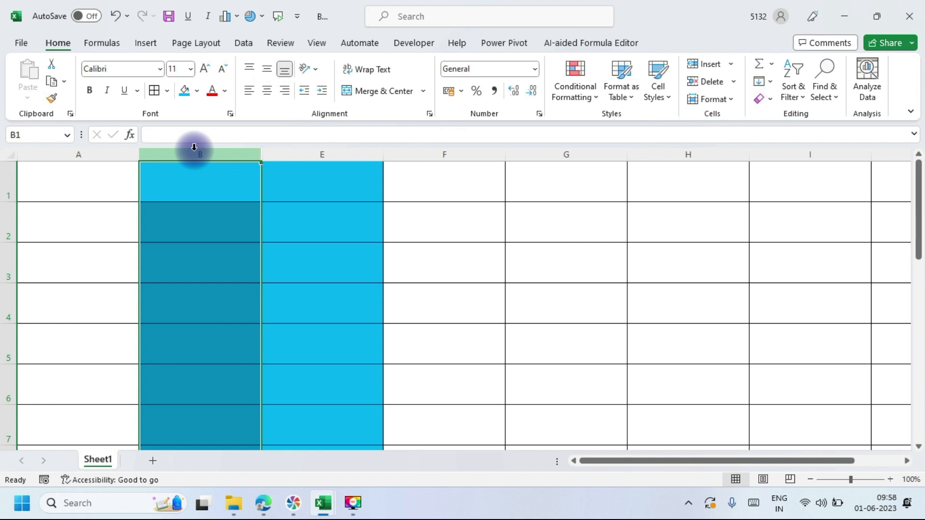
key(shift+Right)
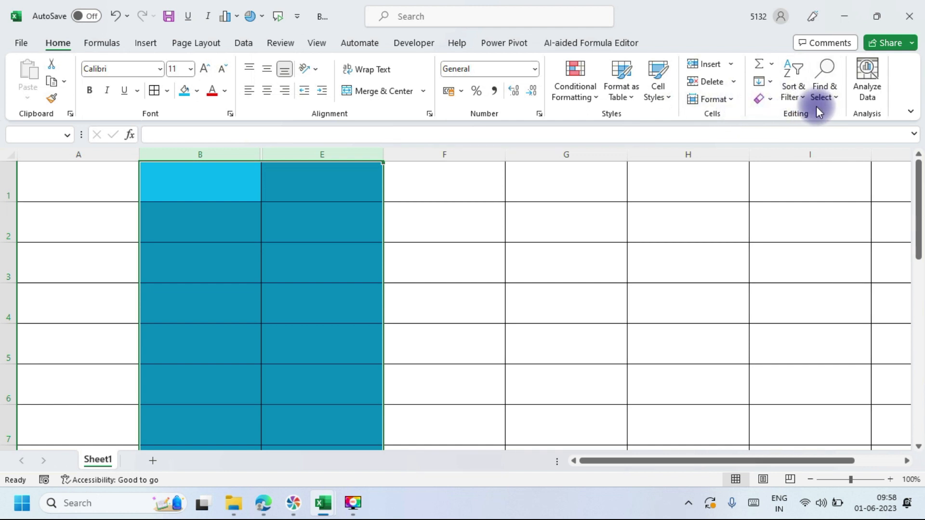
click(730, 99)
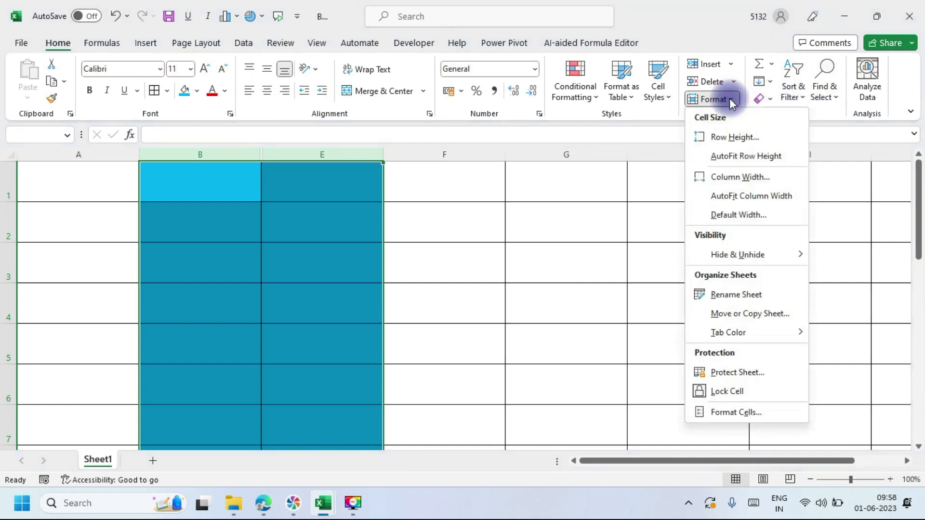
mouse_move(775, 255)
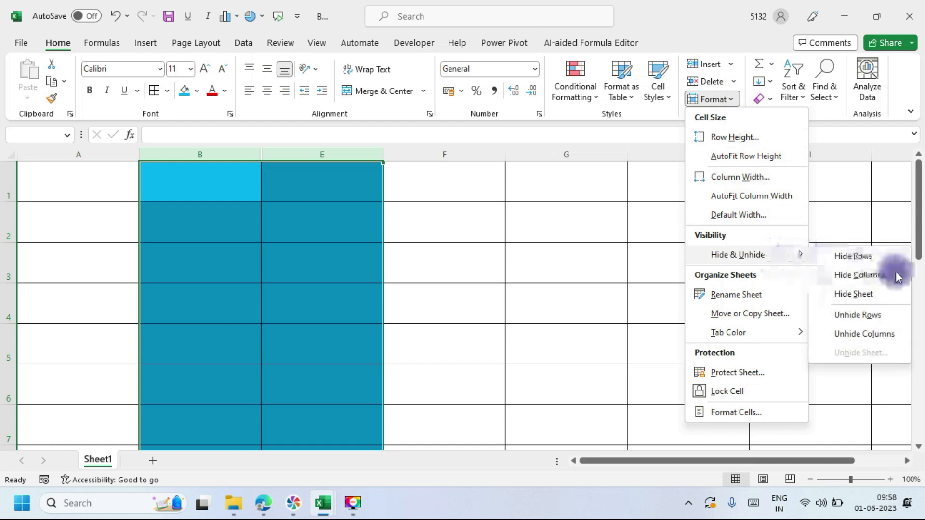
click(871, 335)
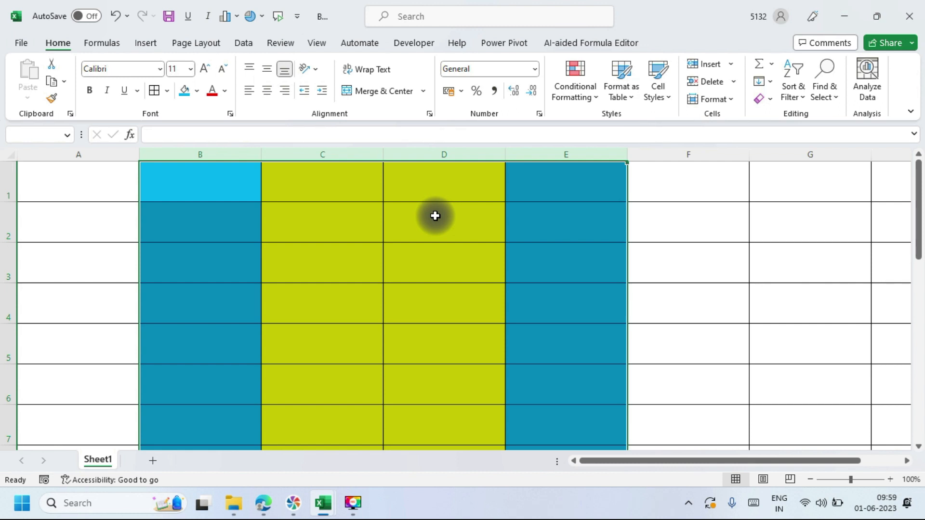
Step: Using the Fill Color palette, colour row 2 Red, row 3 Green and row 4 Red
click(10, 227)
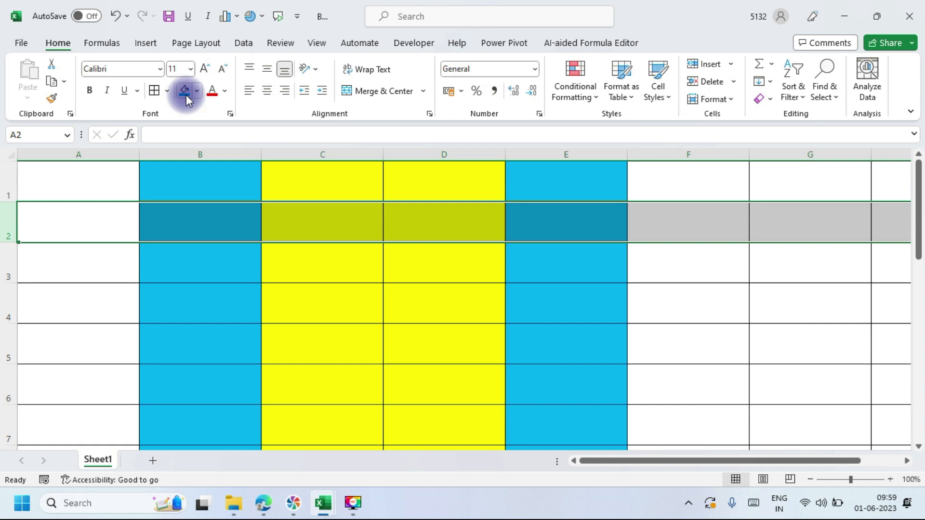
click(198, 90)
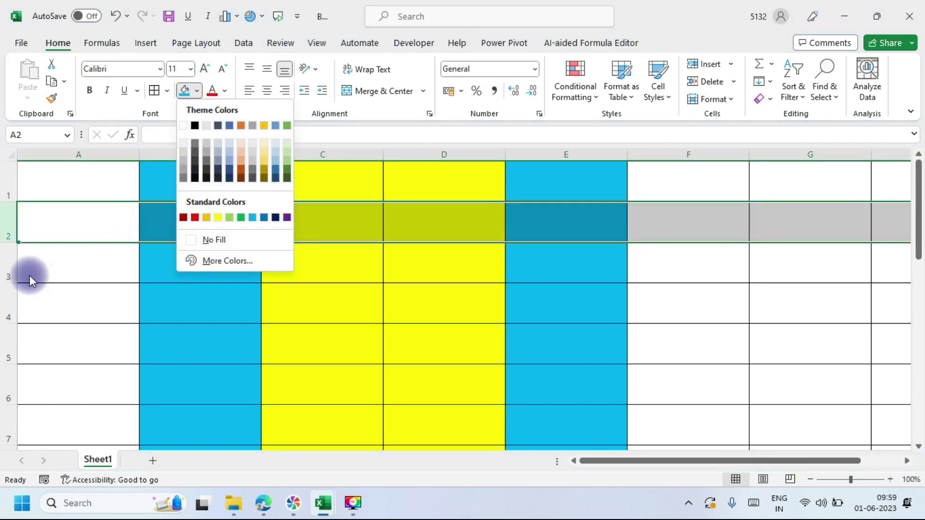
click(194, 217)
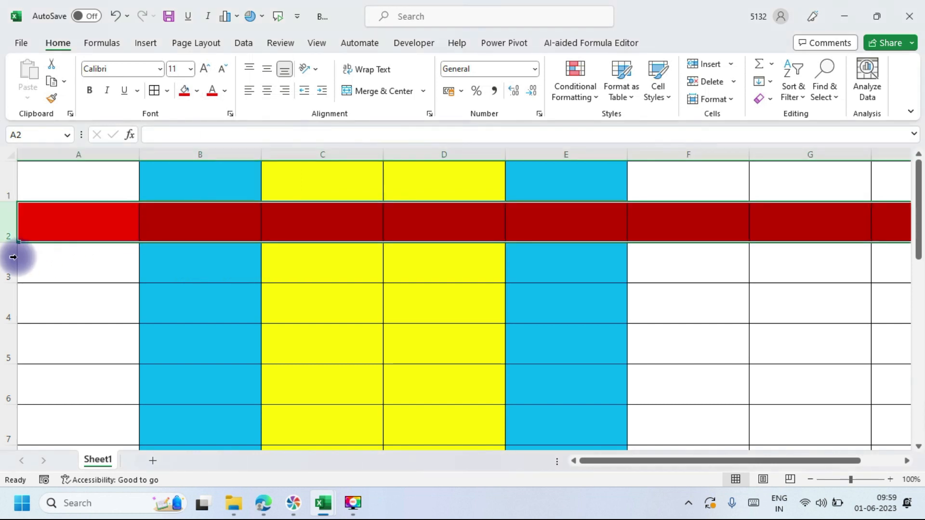
click(18, 262)
click(8, 263)
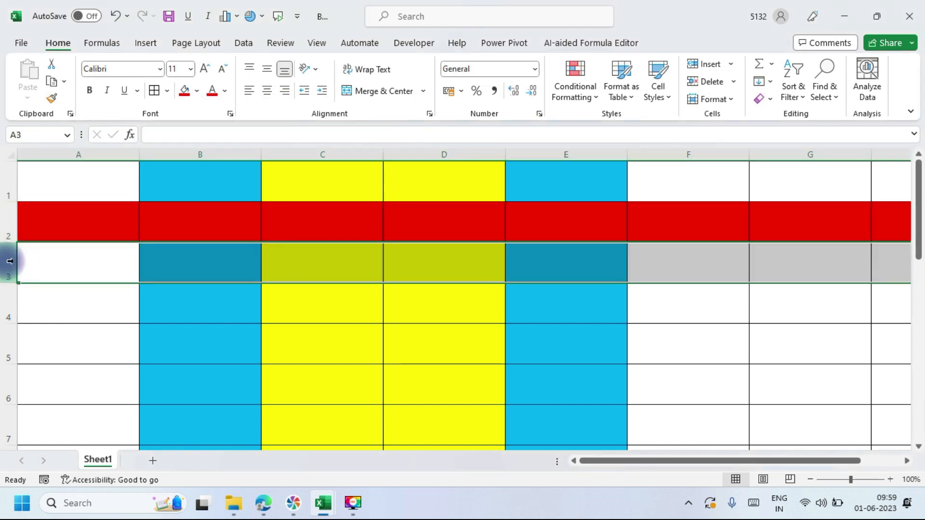
click(197, 91)
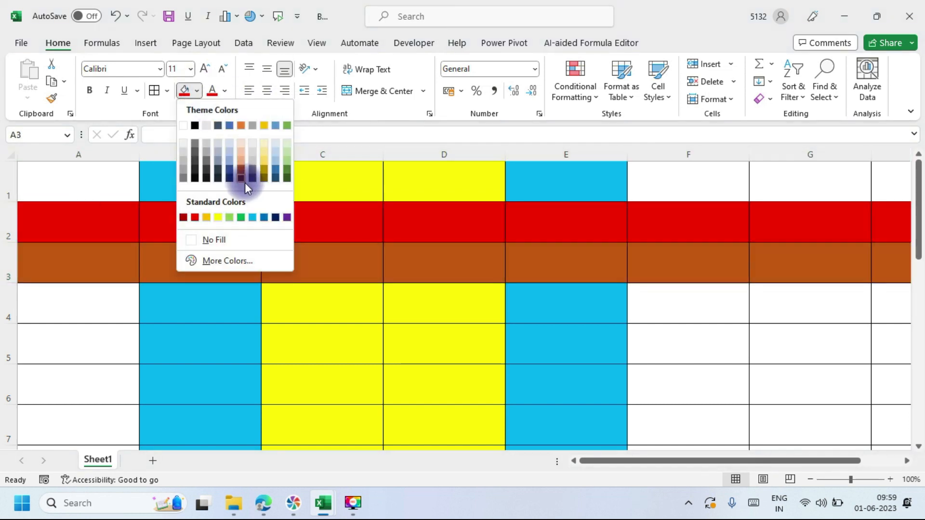
click(239, 217)
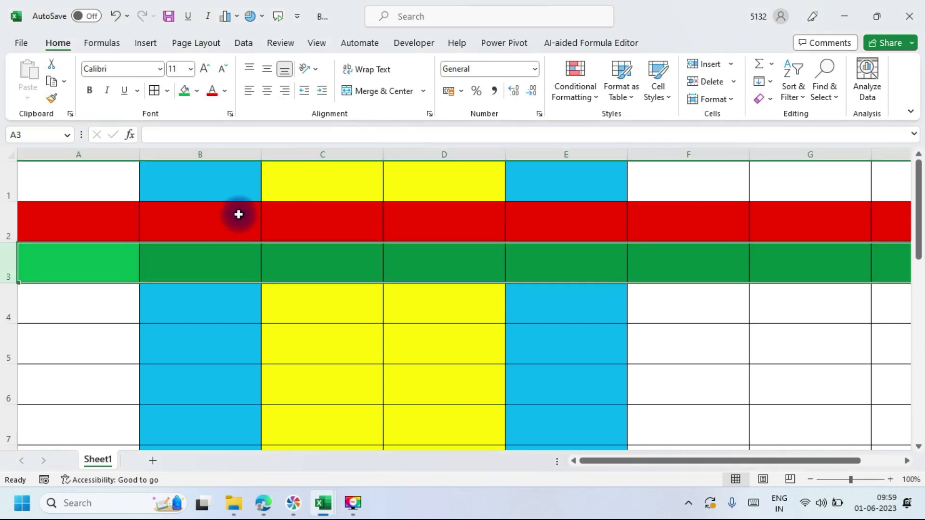
click(8, 306)
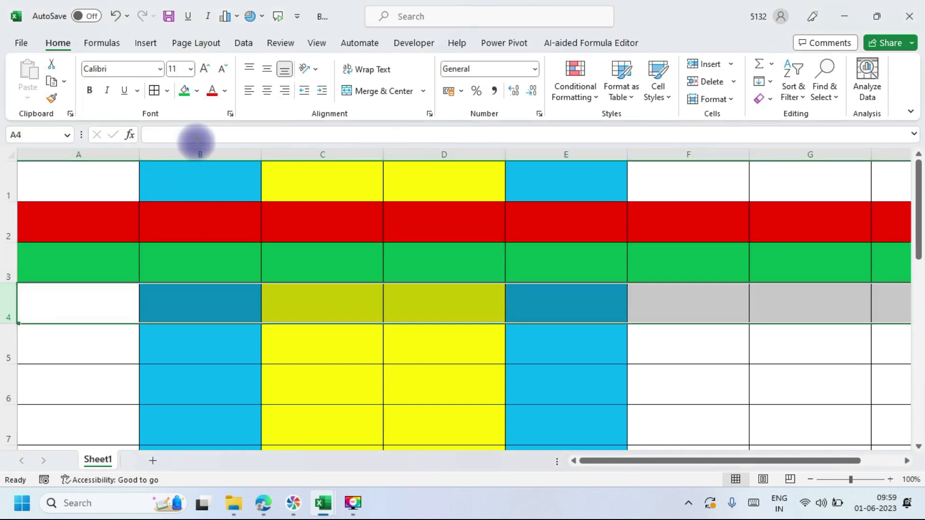
click(199, 92)
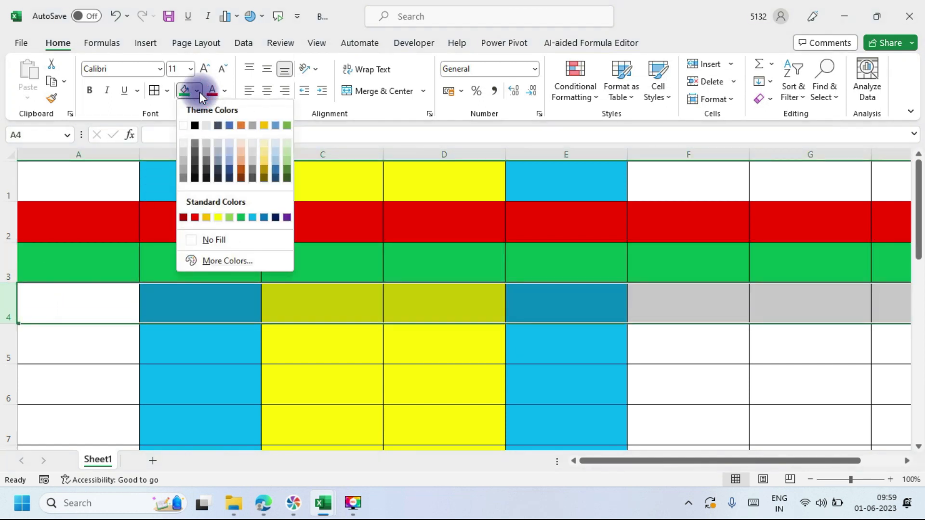
click(190, 216)
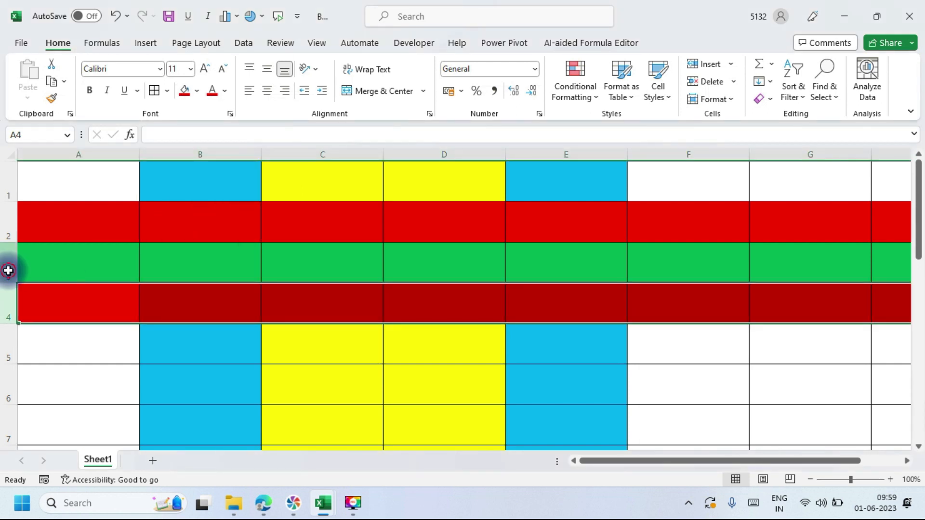
click(9, 264)
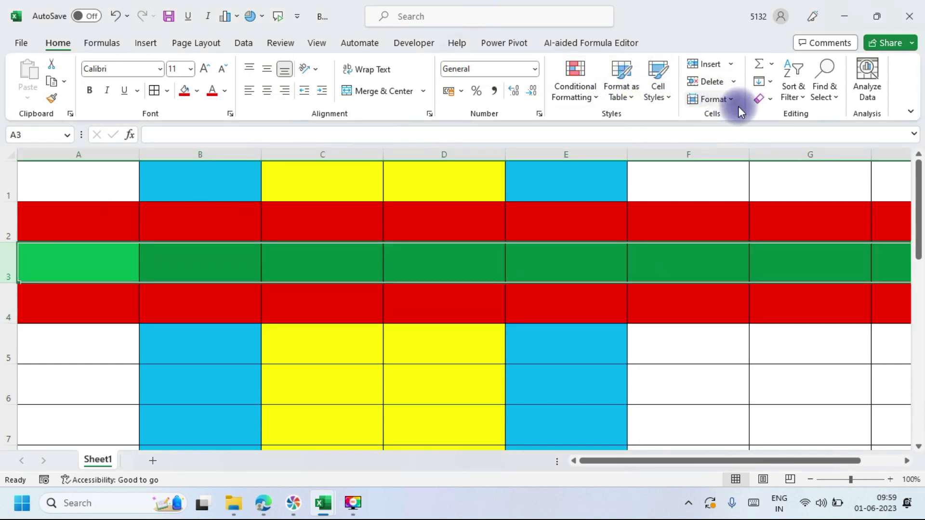
Step: Hide the green row 3 through Format > Hide & Unhide
click(726, 97)
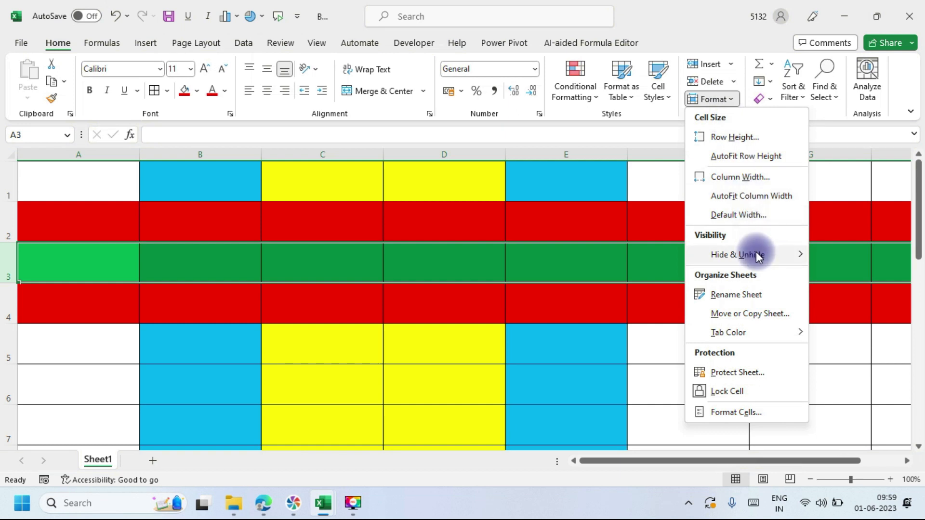
mouse_move(755, 252)
click(871, 264)
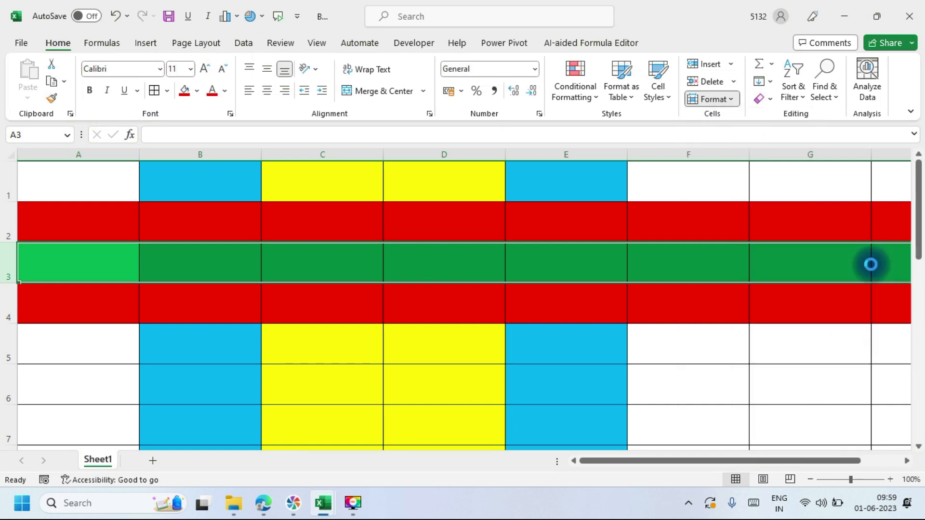
Step: Select rows 2–4 and unhide row 3 so it shows between the red rows
click(10, 228)
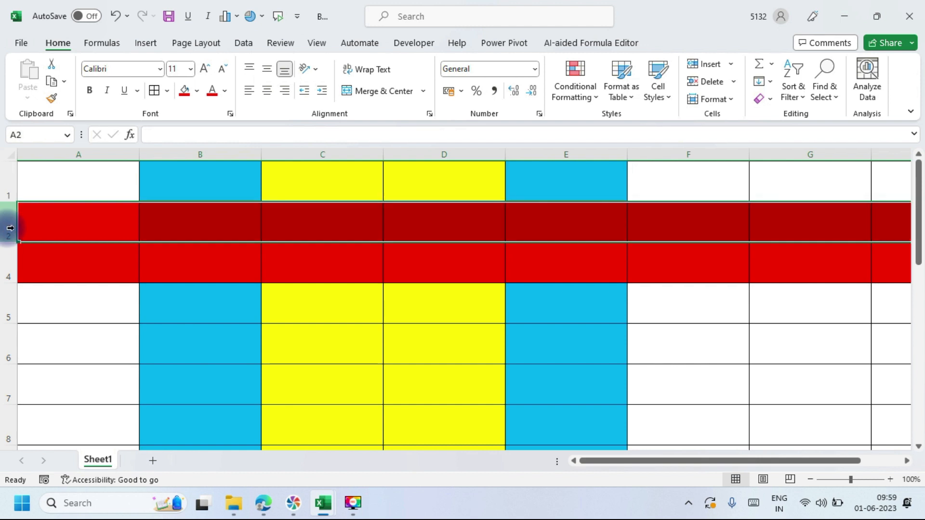
drag(10, 228, 10, 264)
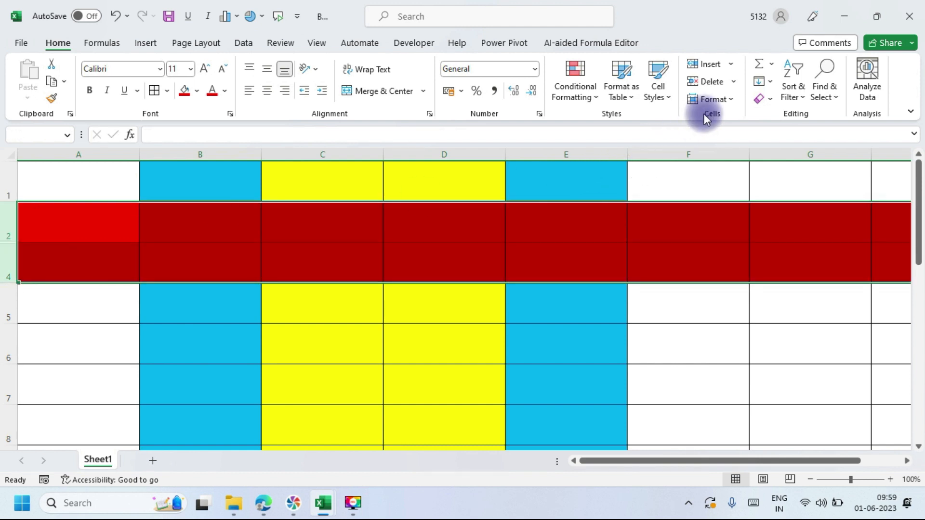
click(729, 98)
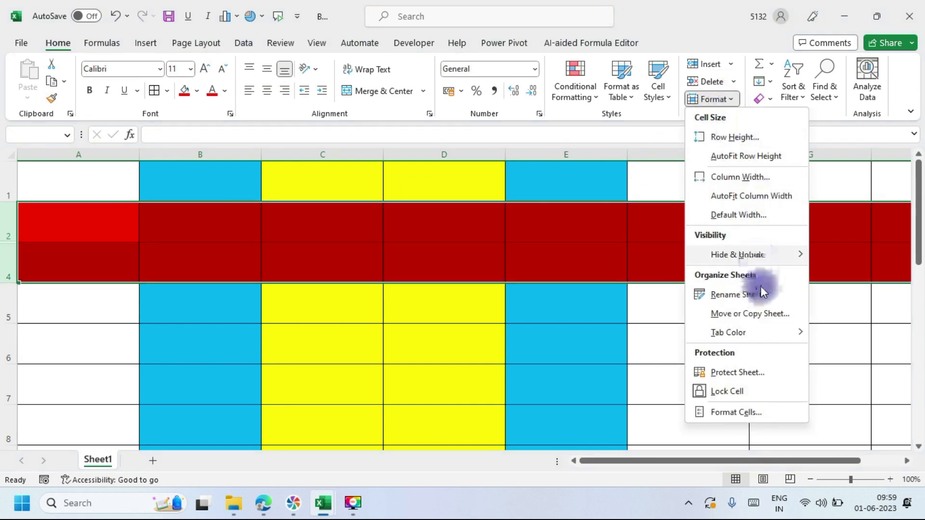
mouse_move(780, 255)
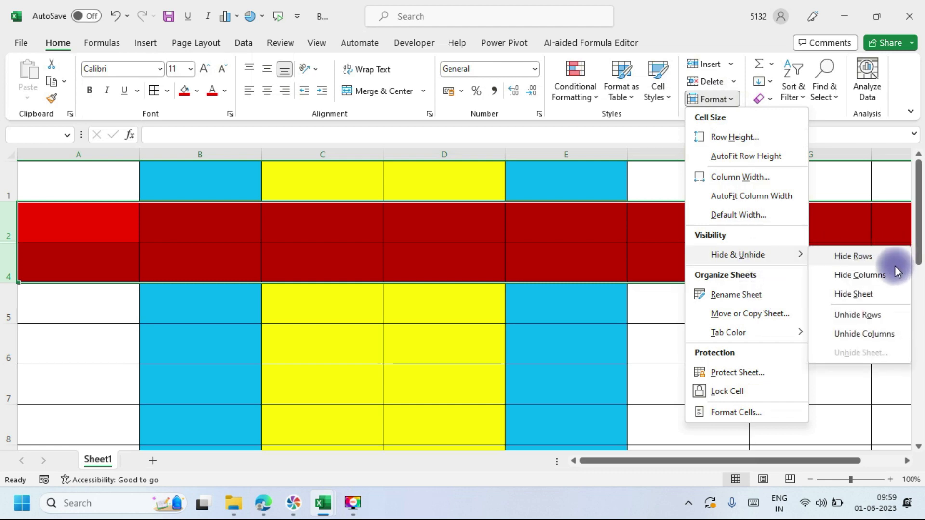
click(871, 316)
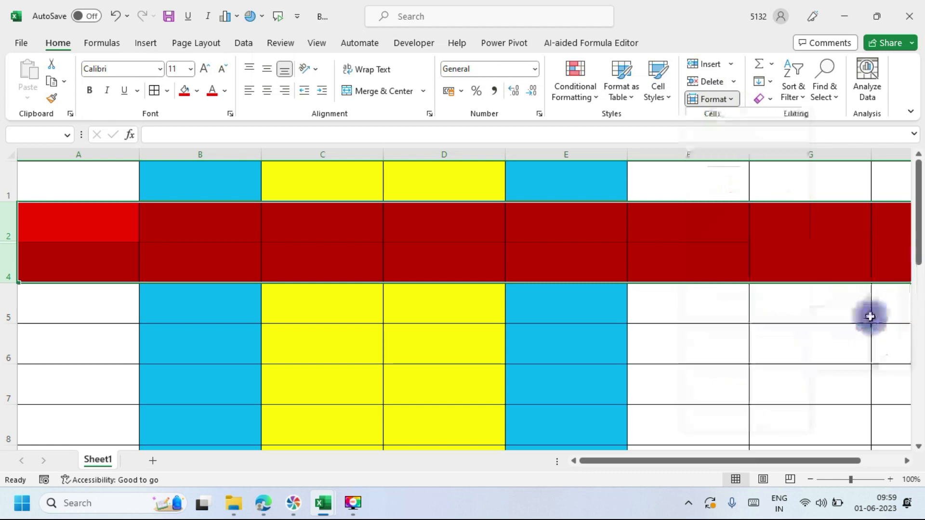
Step: Add a blank Sheet2, then hide Sheet1
click(152, 463)
click(110, 462)
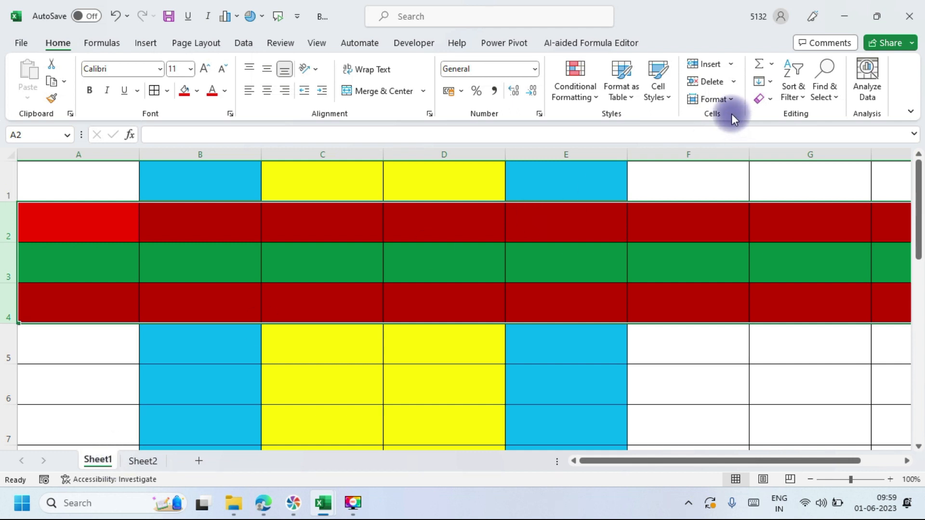
click(726, 101)
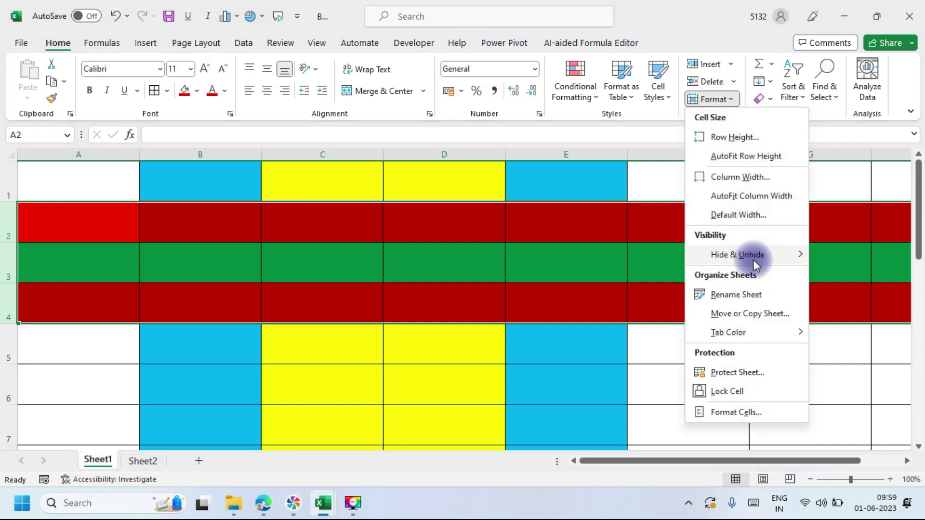
mouse_move(753, 255)
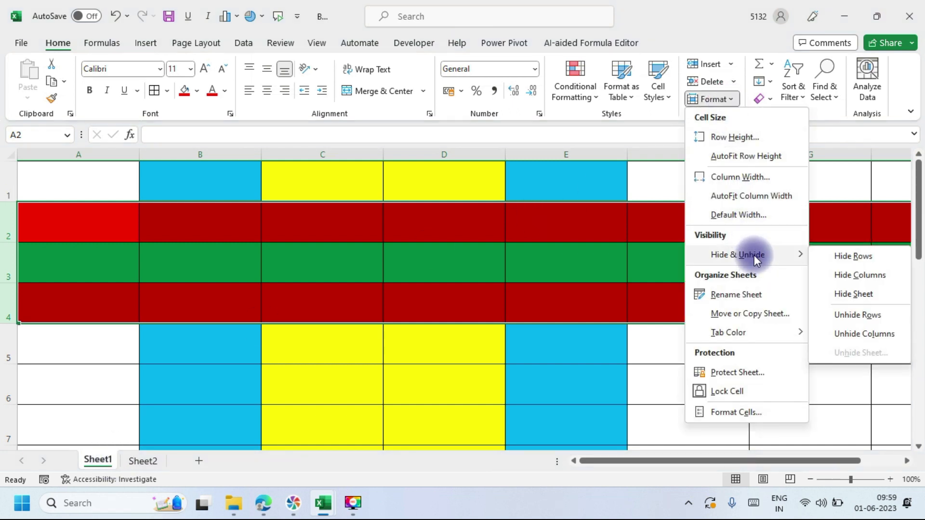
click(853, 294)
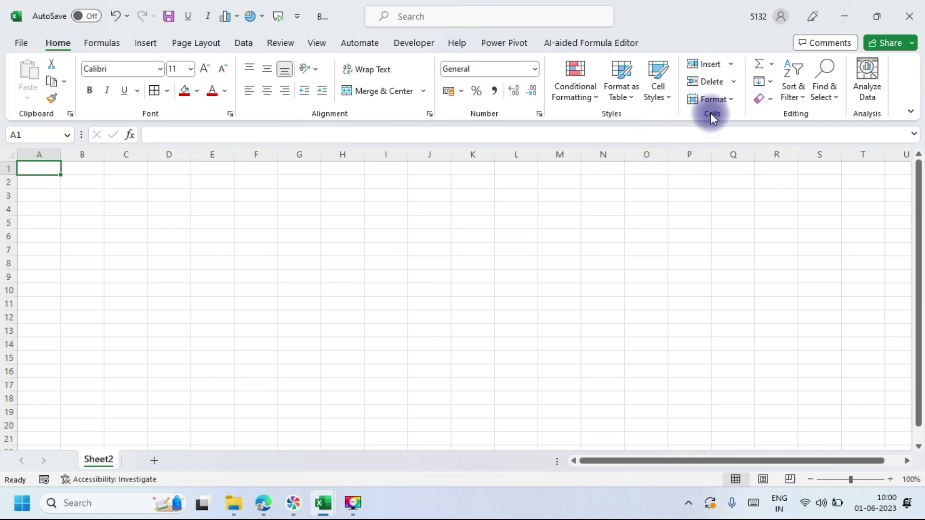
Step: Unhide Sheet1 by choosing it from the hidden-sheets list
click(730, 100)
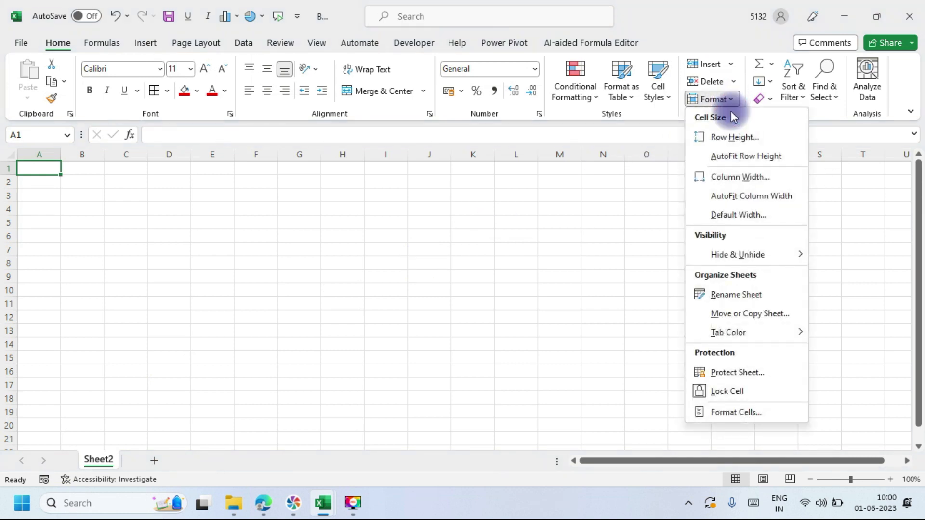
mouse_move(755, 248)
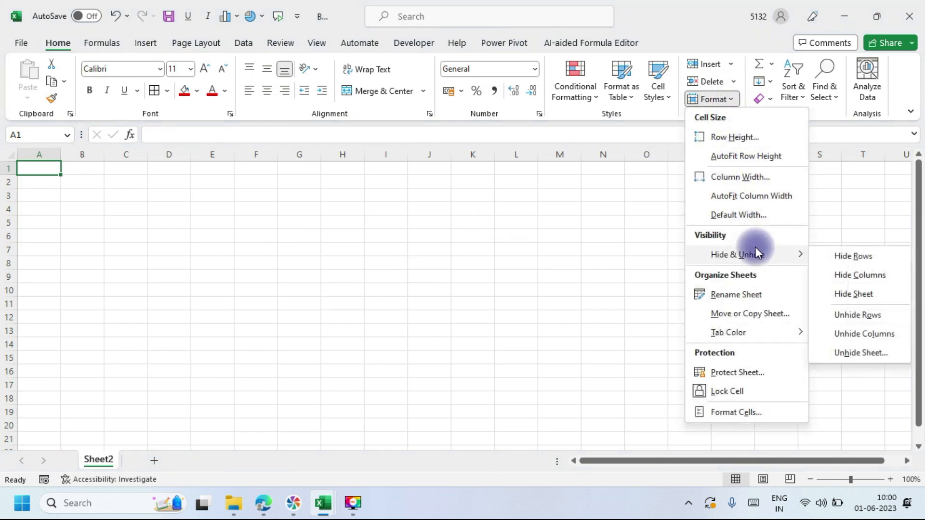
click(849, 353)
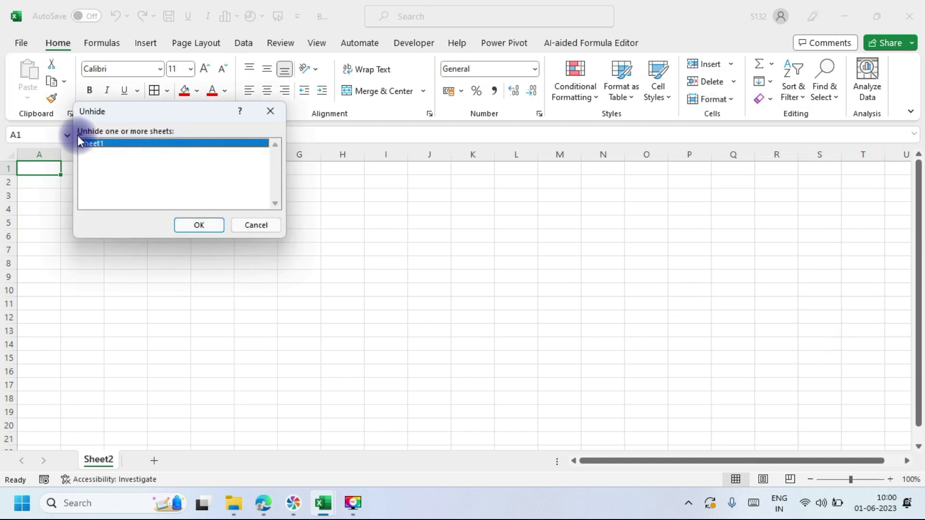
click(202, 225)
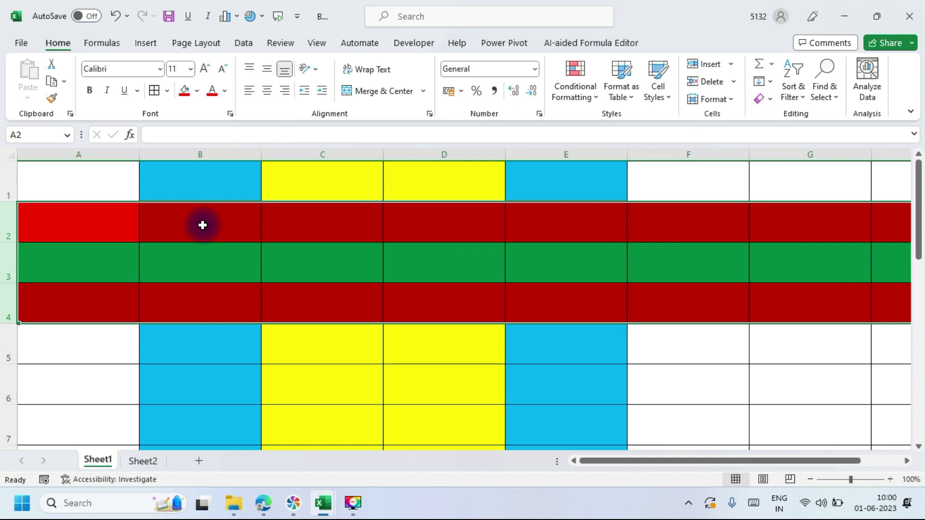
key(alt+Tab)
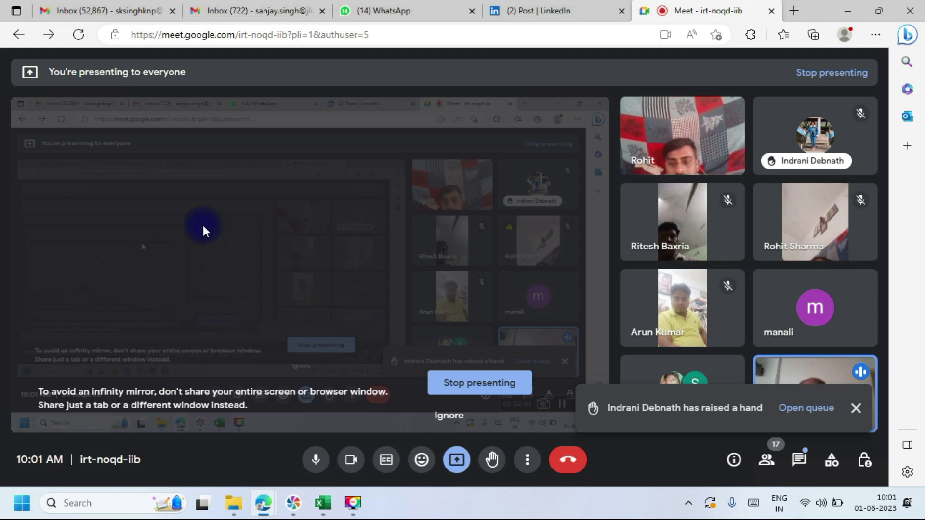
key(alt+Tab)
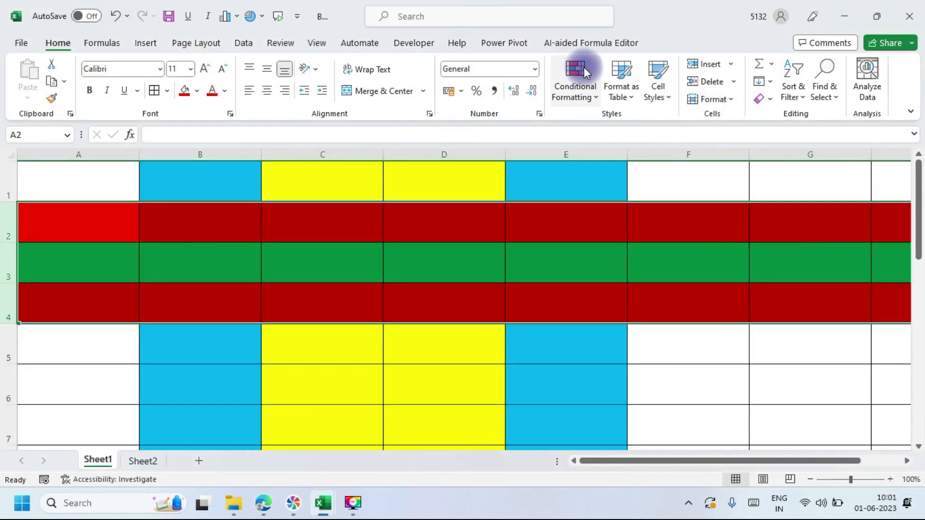
Step: Rename the Sheet1 tab to 'Format', then switch to Sheet2 and back to check it
click(727, 100)
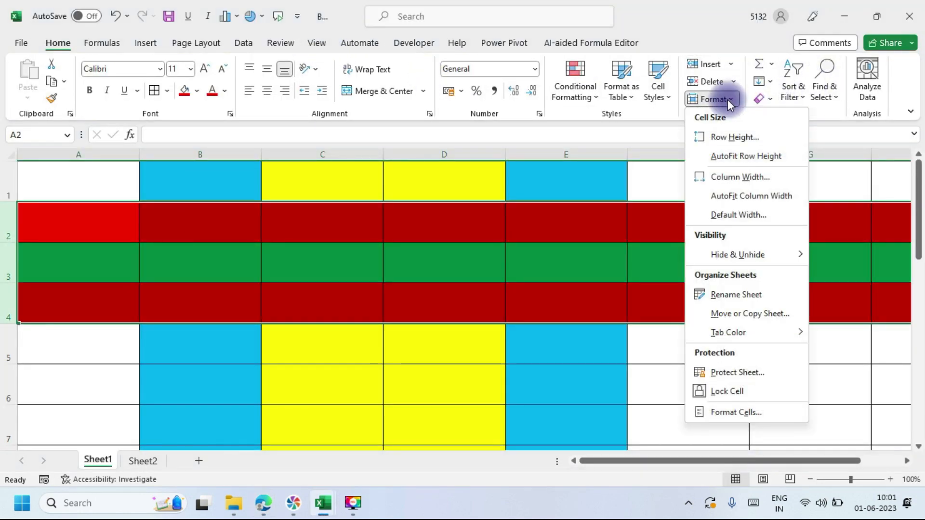
mouse_move(746, 253)
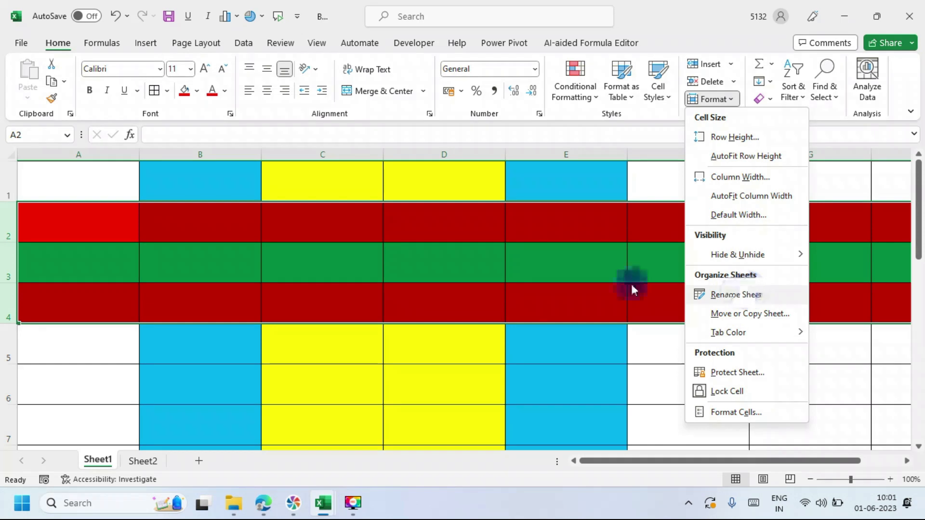
click(77, 385)
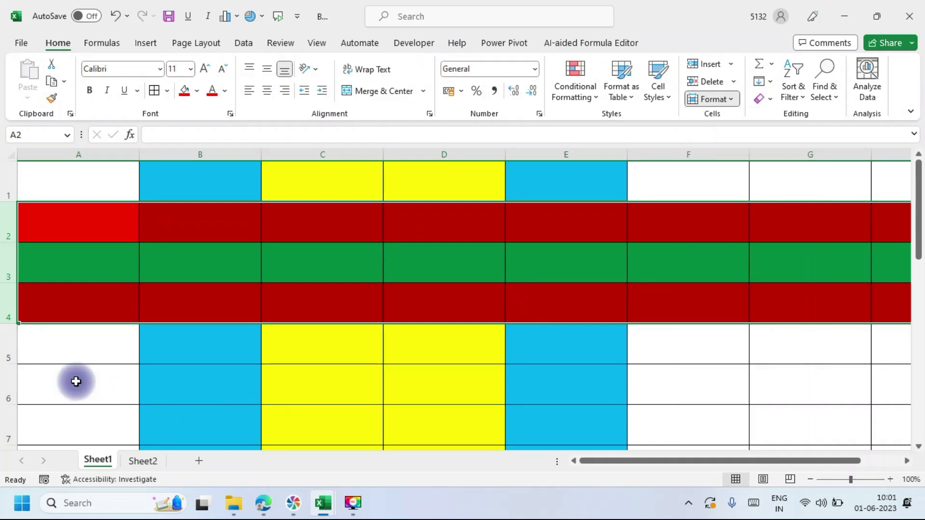
double_click(98, 461)
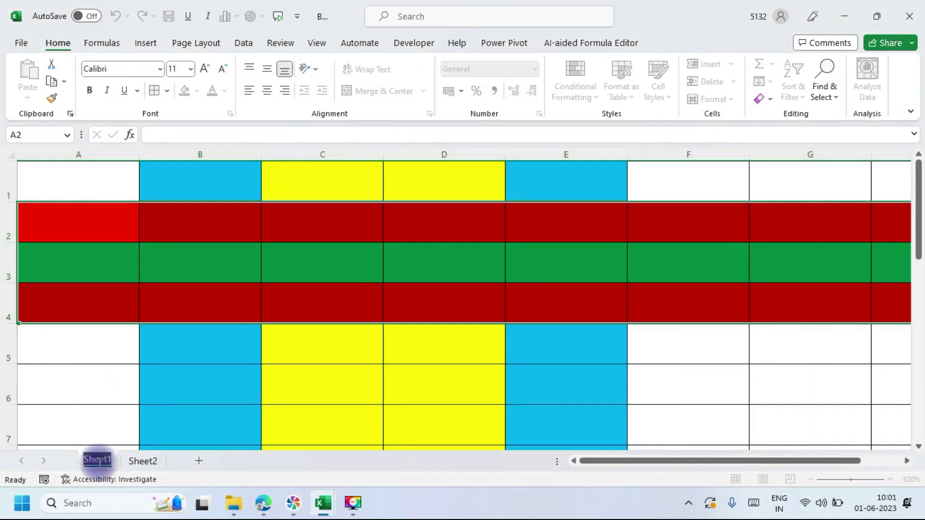
text(Format)
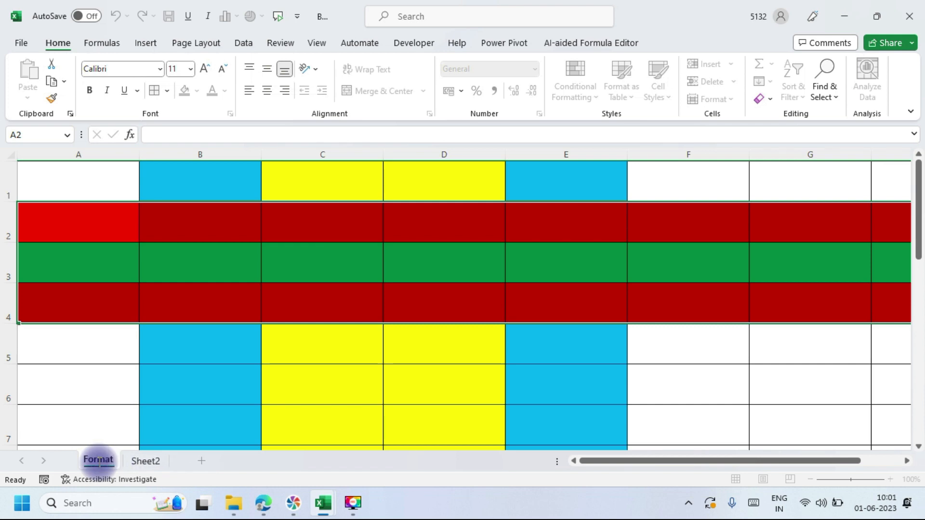
click(272, 405)
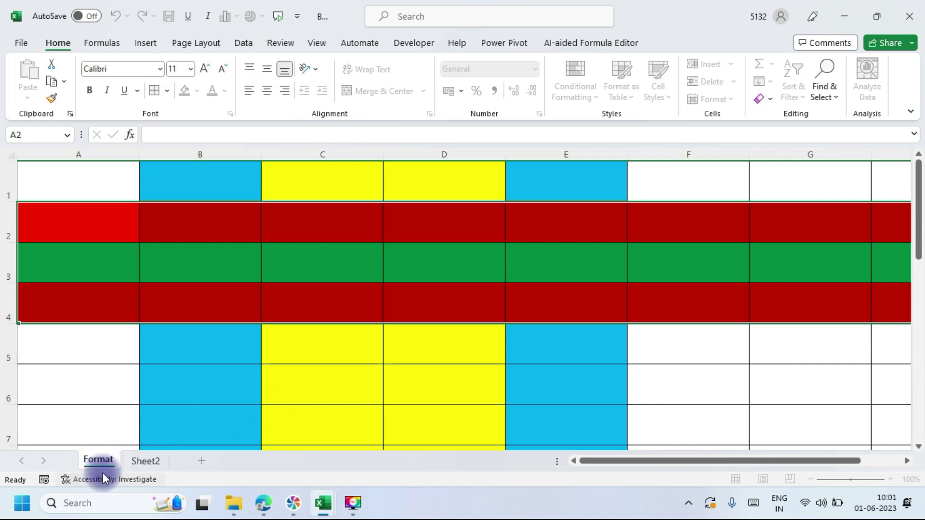
click(147, 461)
click(109, 459)
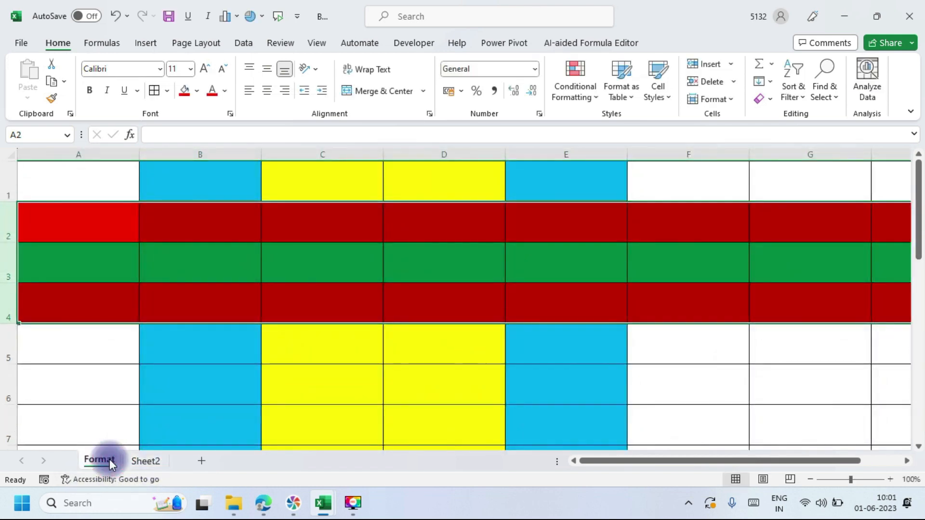
Step: Colour the Format sheet tab purple and check it from Sheet2
click(729, 95)
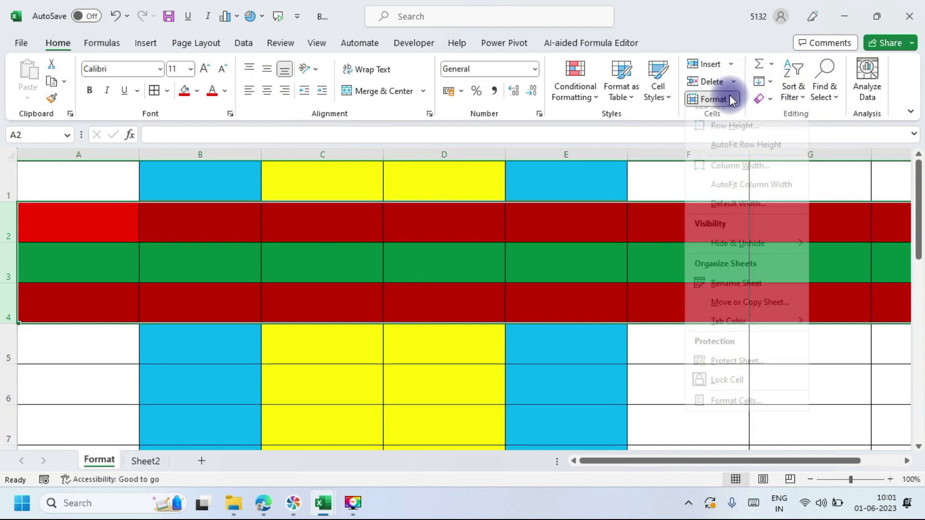
mouse_move(759, 336)
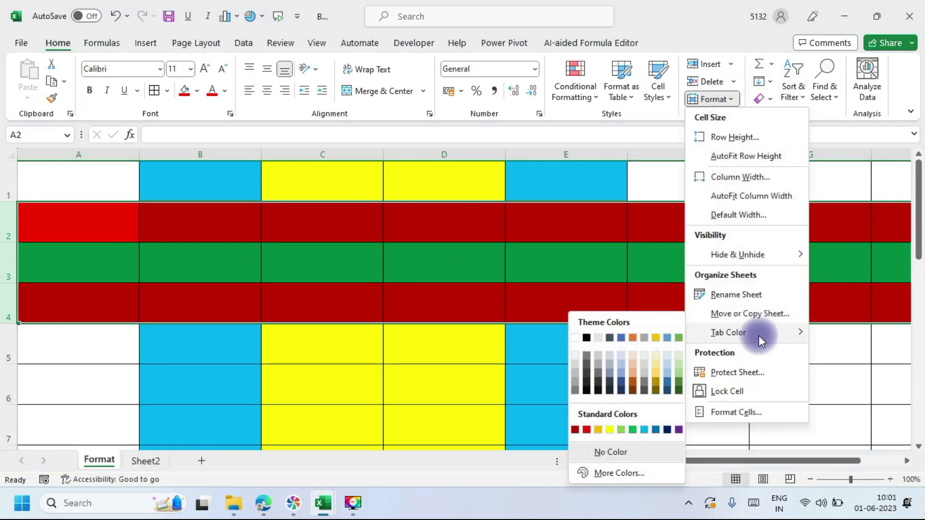
click(678, 428)
click(153, 458)
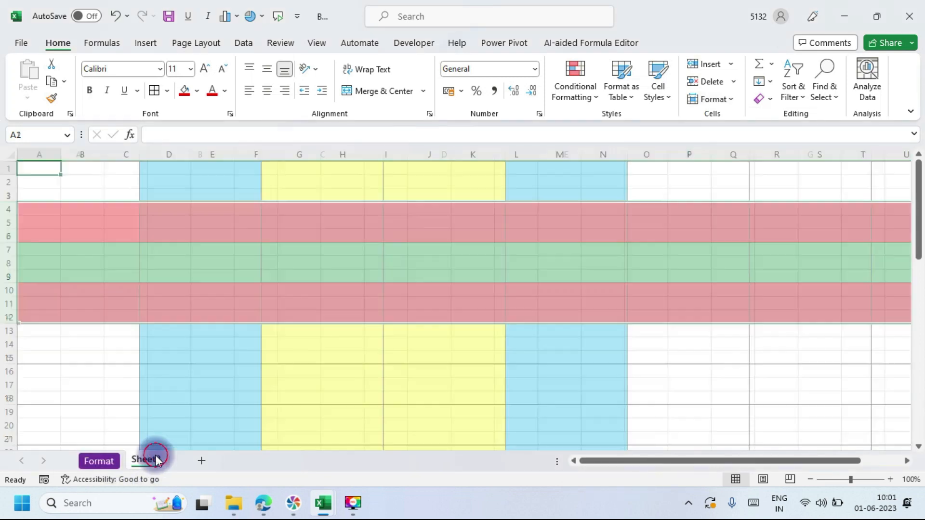
click(99, 459)
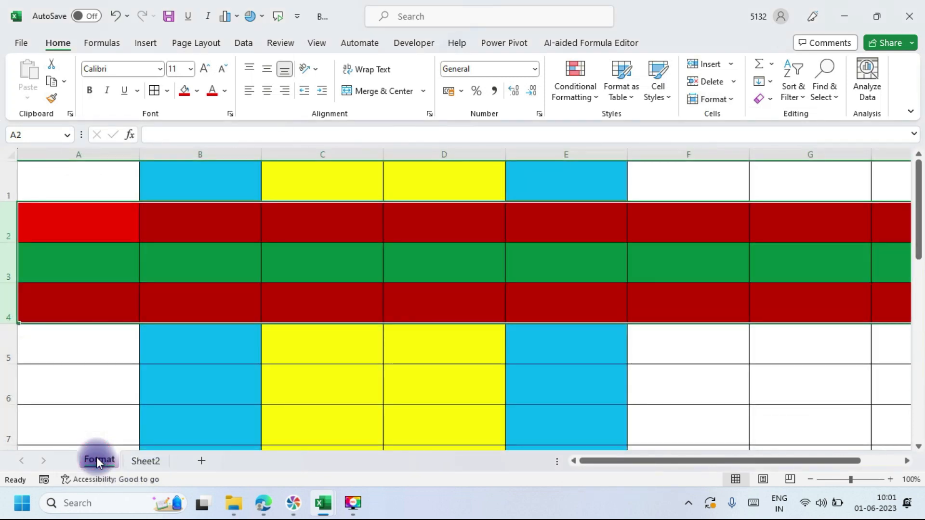
click(127, 460)
click(101, 459)
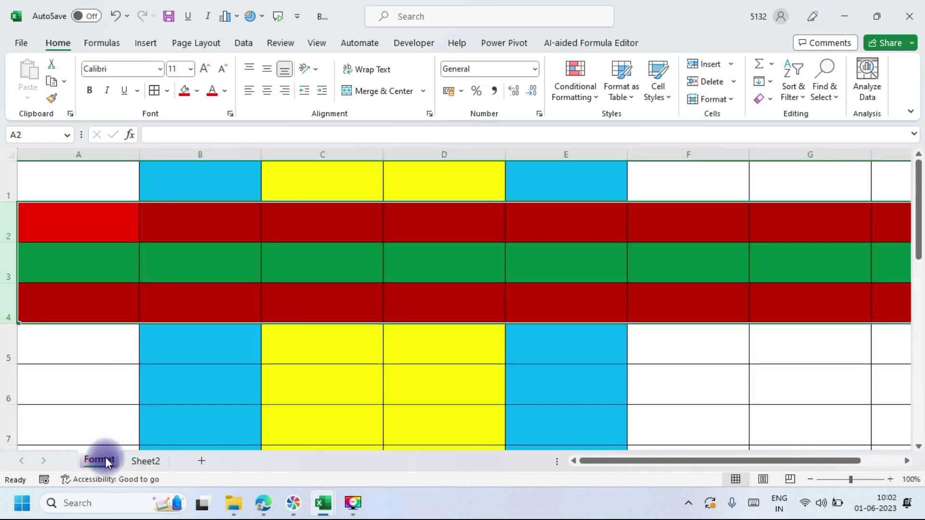
Step: Add Sheet3 and Sheet4, group them, and colour the grouped tabs dark red
click(202, 460)
click(248, 460)
click(148, 457)
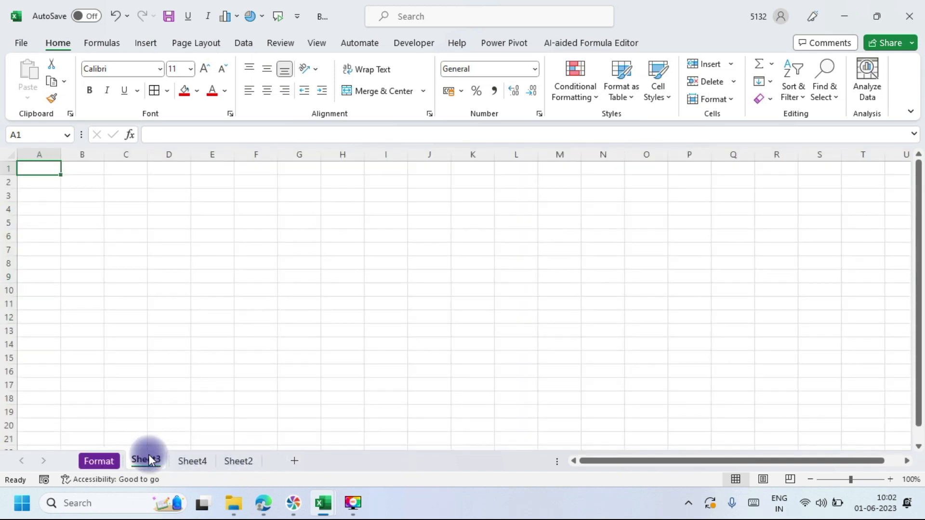
ctrl+click(193, 461)
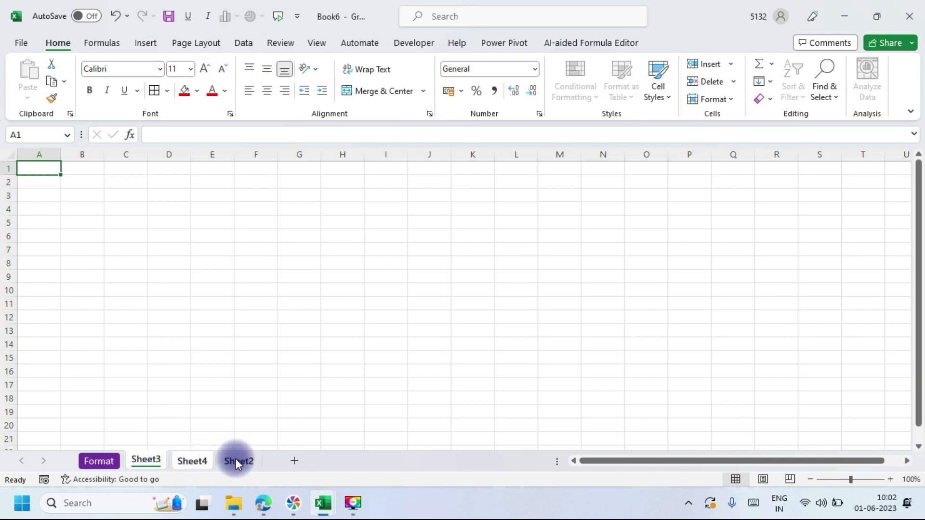
click(735, 97)
mouse_move(750, 331)
click(571, 429)
Step: Check the tab colours by switching from Format to Sheet3 and back to Format
click(107, 458)
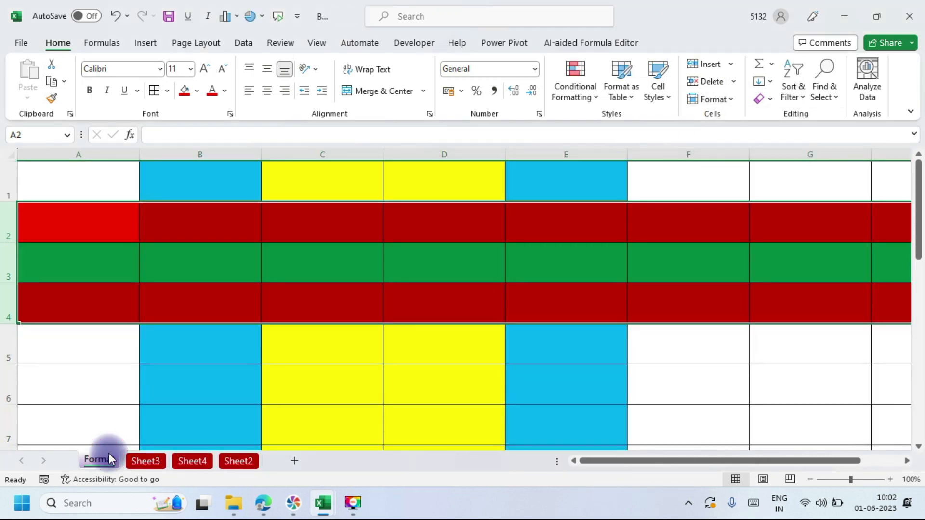
click(140, 455)
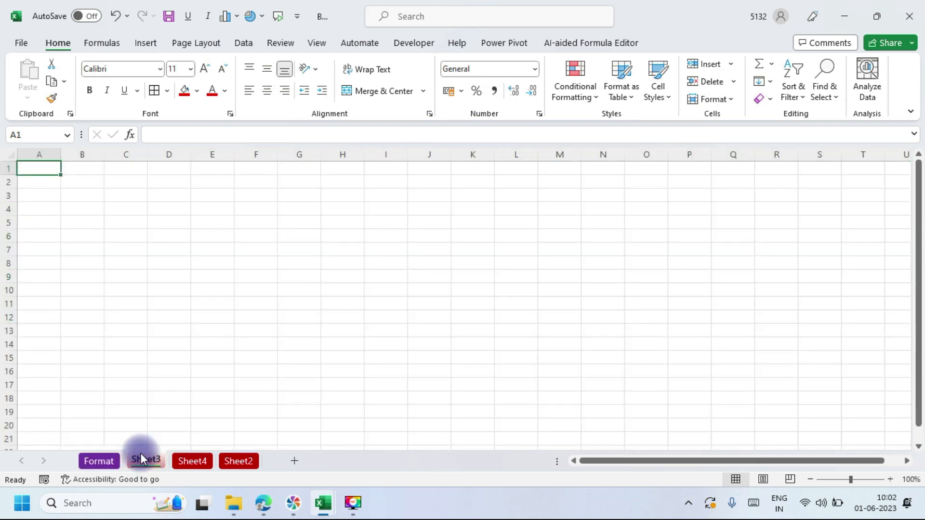
click(114, 456)
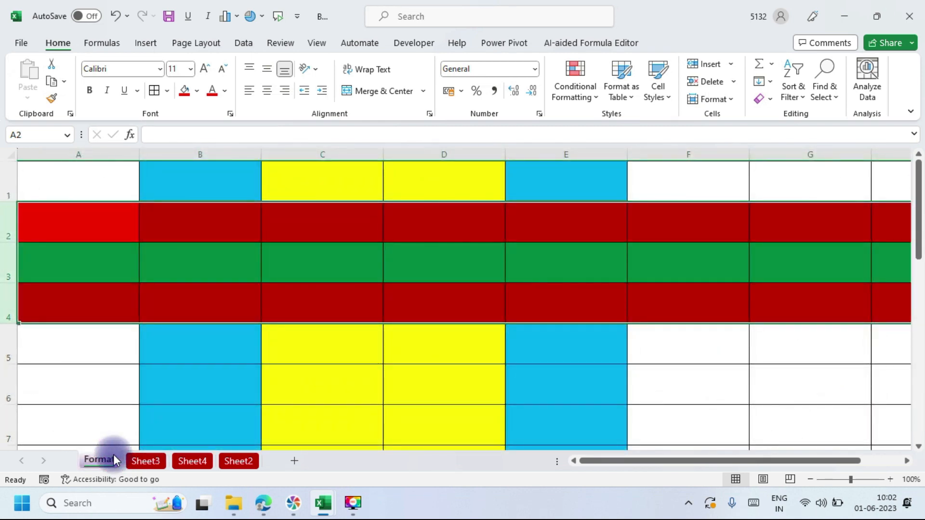
Step: Drag the Format tab through several positions, return it to first, then switch to Google Meet
drag(104, 459, 222, 417)
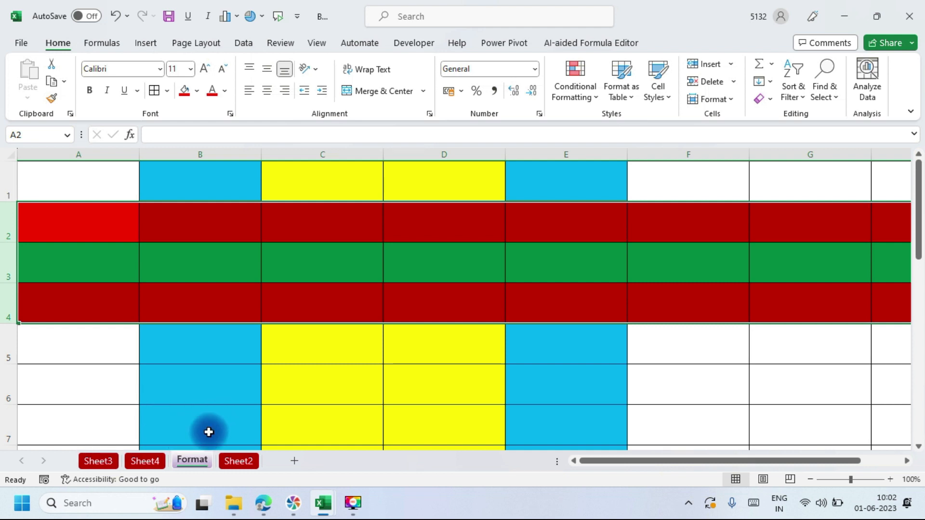
mouse_move(191, 457)
mouse_down()
mouse_move(230, 422)
mouse_move(293, 425)
mouse_up()
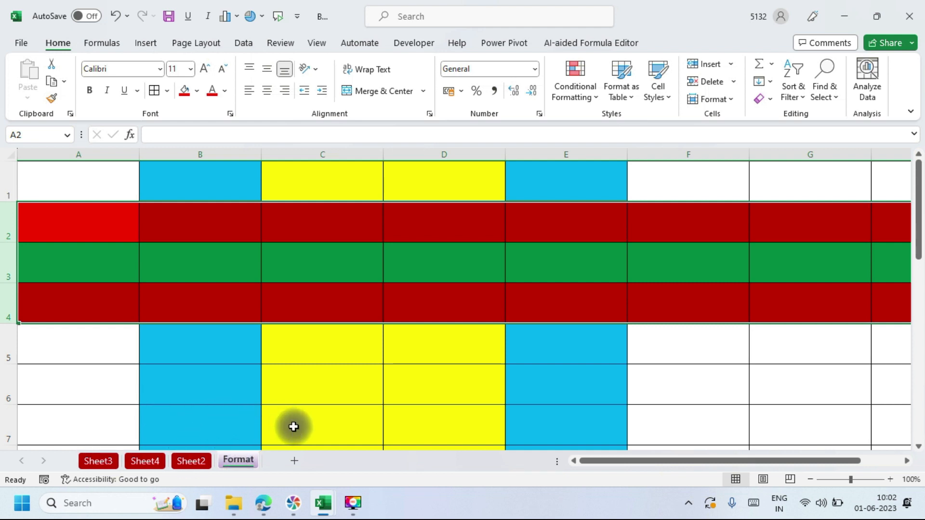
drag(240, 460, 80, 412)
mouse_move(103, 461)
mouse_down()
mouse_move(116, 429)
mouse_move(190, 425)
mouse_up()
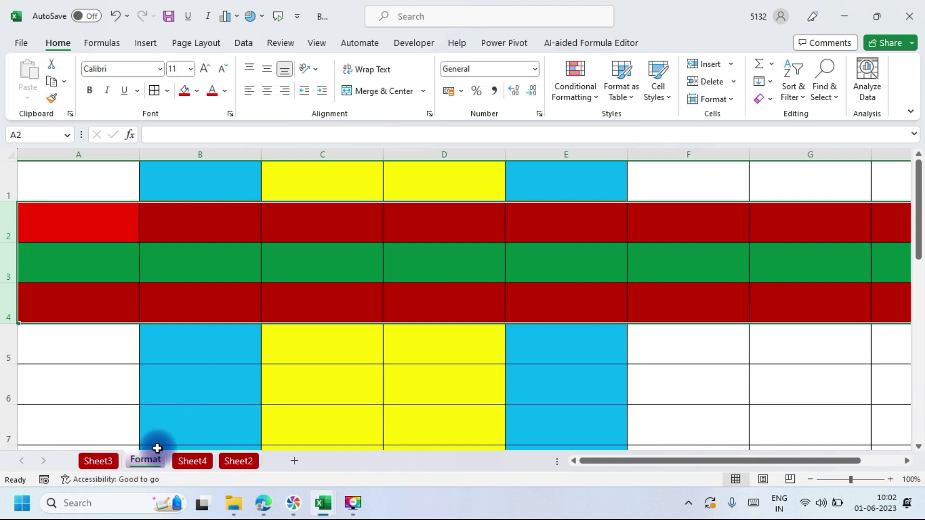
drag(140, 458, 238, 421)
drag(192, 457, 291, 428)
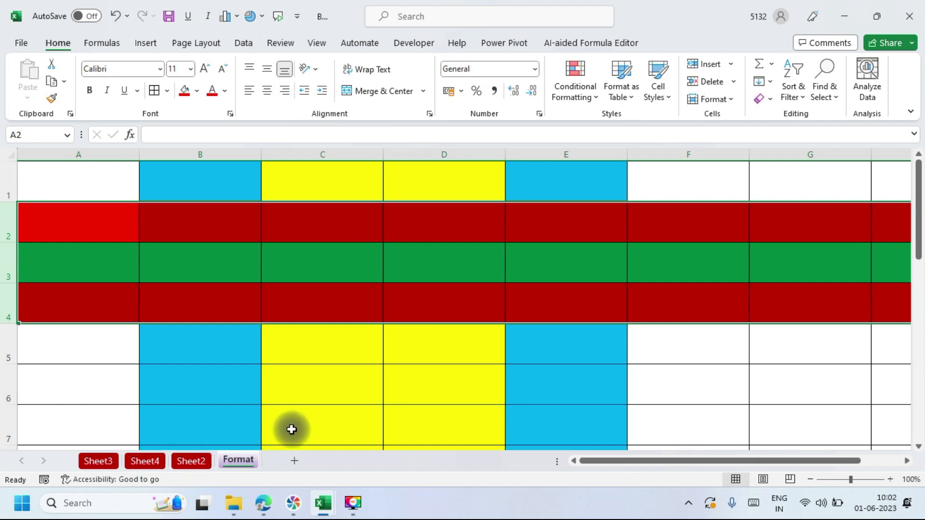
drag(236, 461, 98, 427)
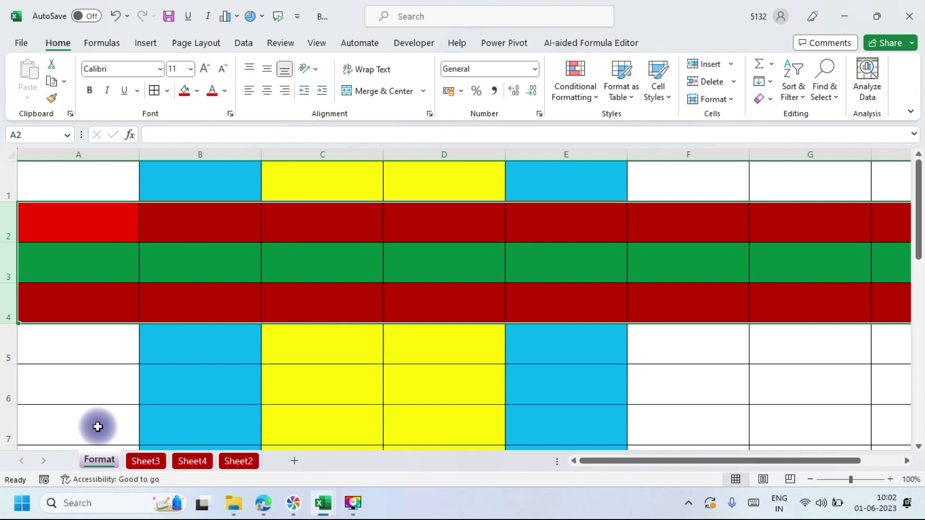
key(alt+Tab)
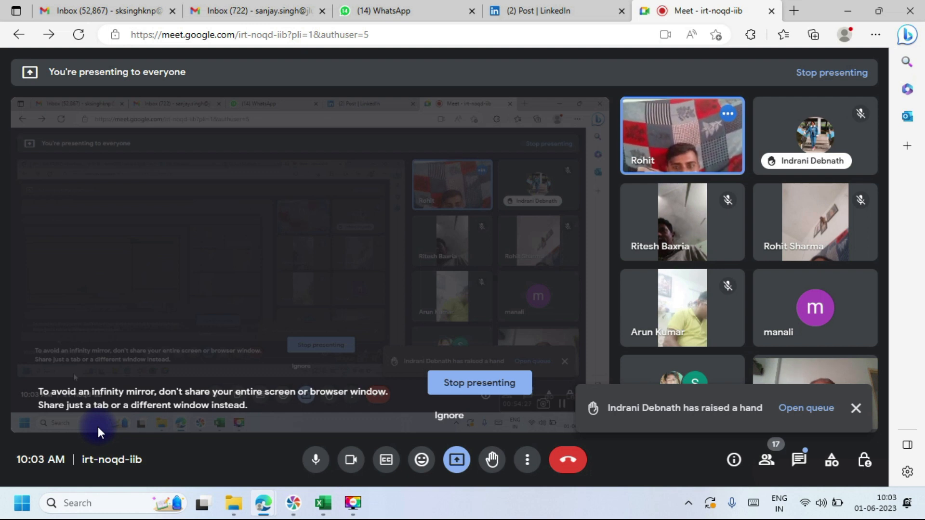
Step: Switch from the Google Meet window back to the Excel workbook with Alt+Tab
key(alt+Tab)
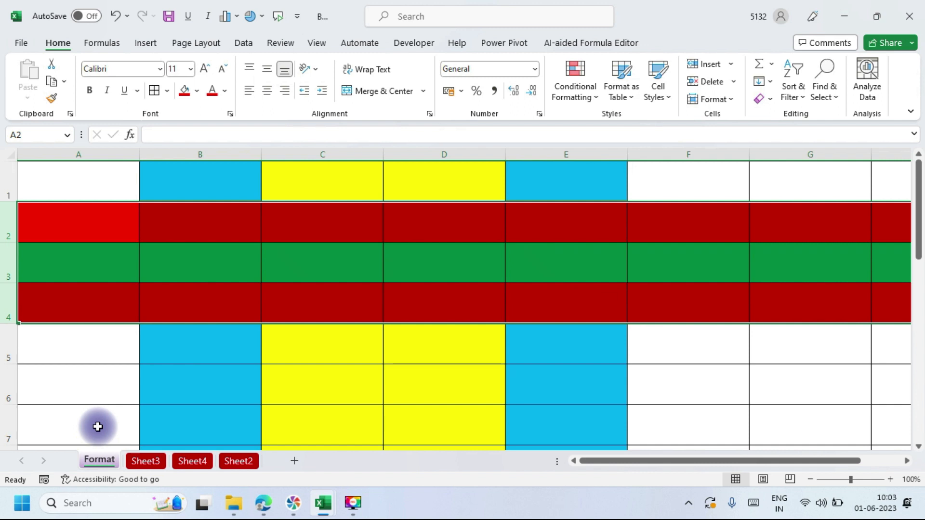
click(112, 461)
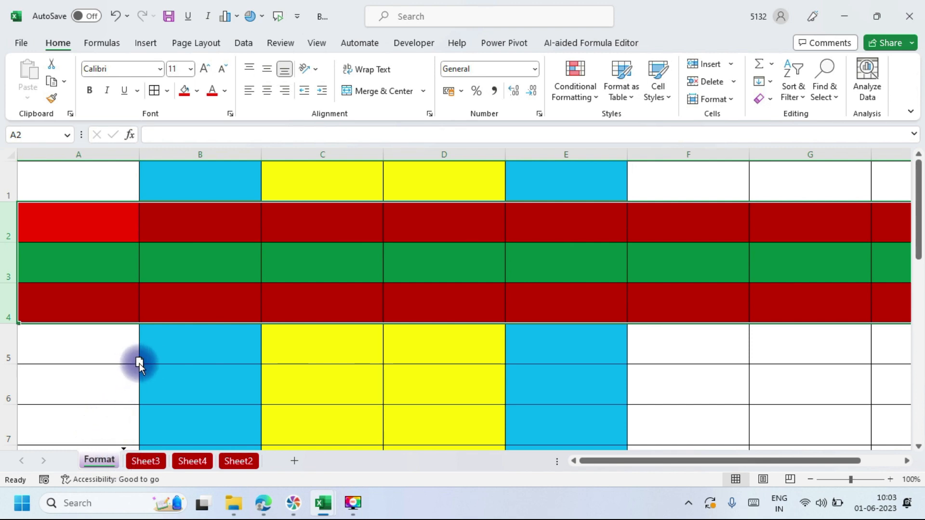
drag(178, 363, 241, 404)
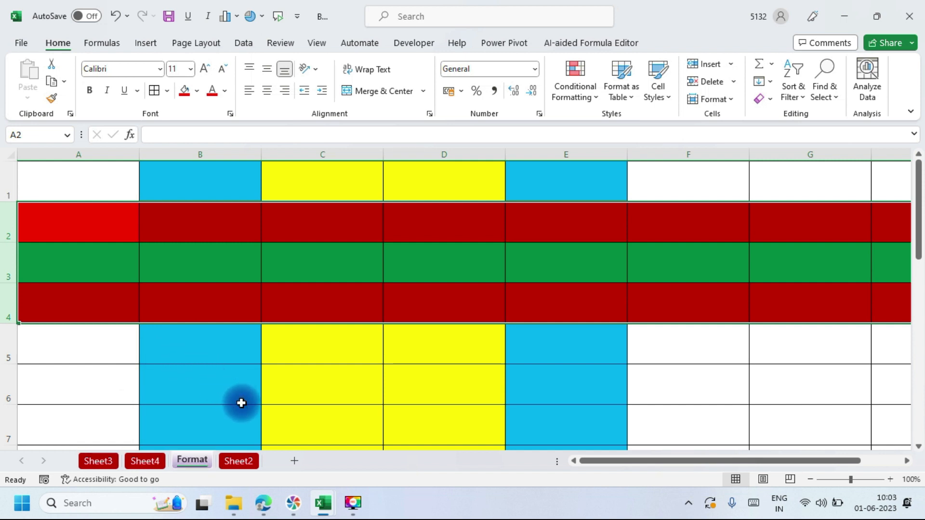
drag(246, 401, 291, 415)
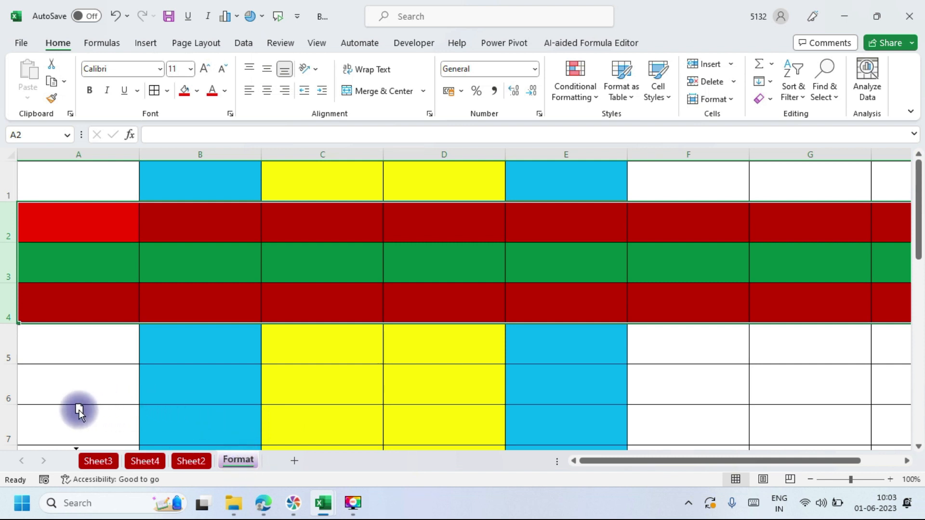
drag(79, 410, 79, 409)
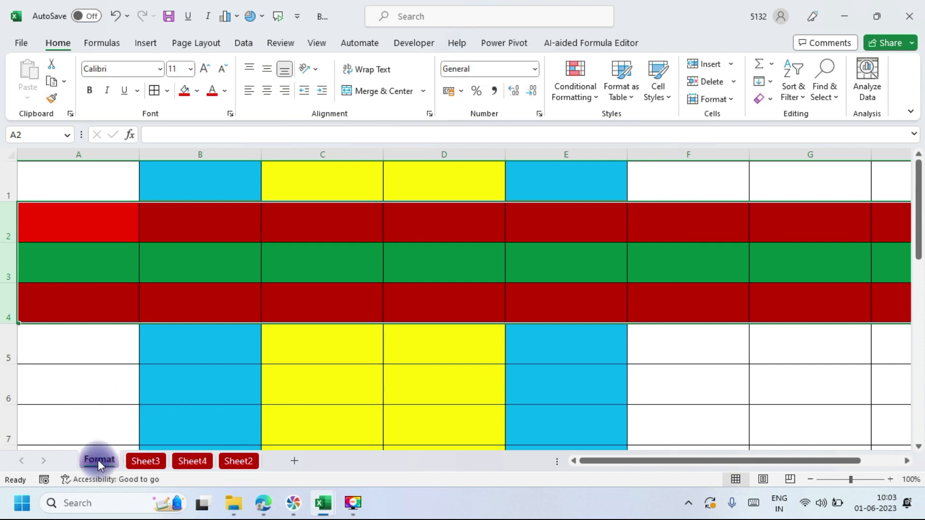
drag(98, 459, 284, 422)
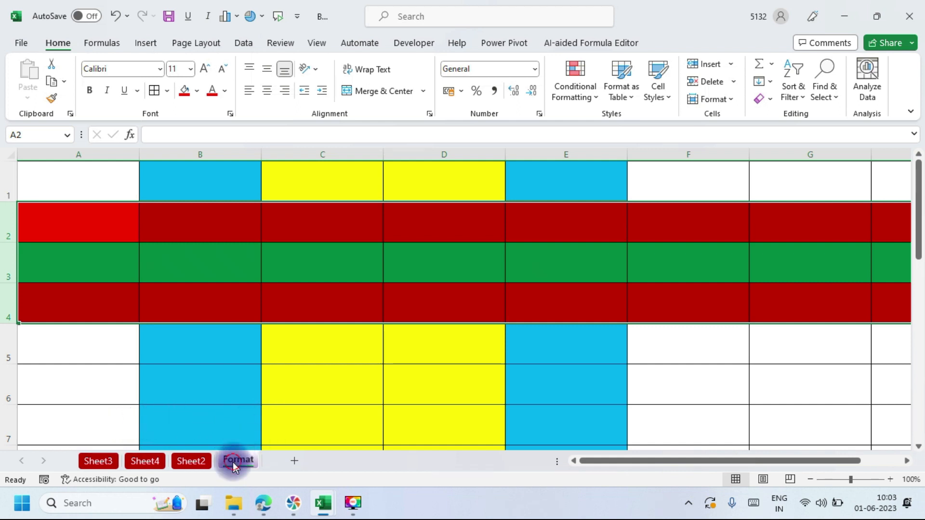
drag(158, 412, 101, 414)
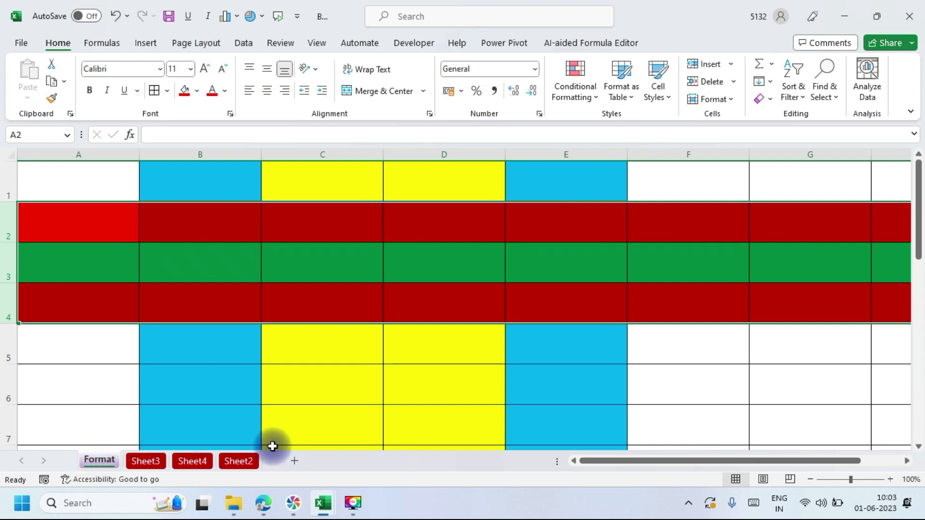
Step: Move the Format sheet to the end of the sheet order using Move or Copy's (move to end) option
click(730, 102)
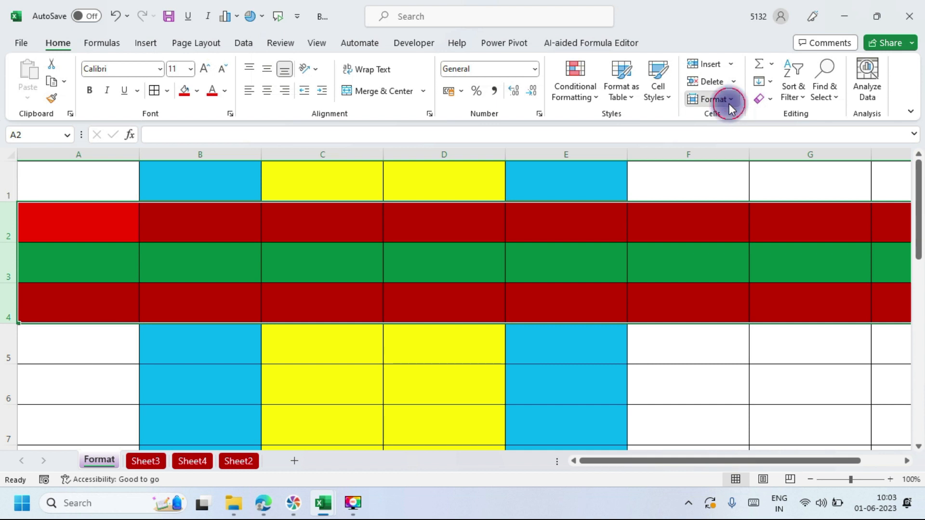
mouse_move(727, 340)
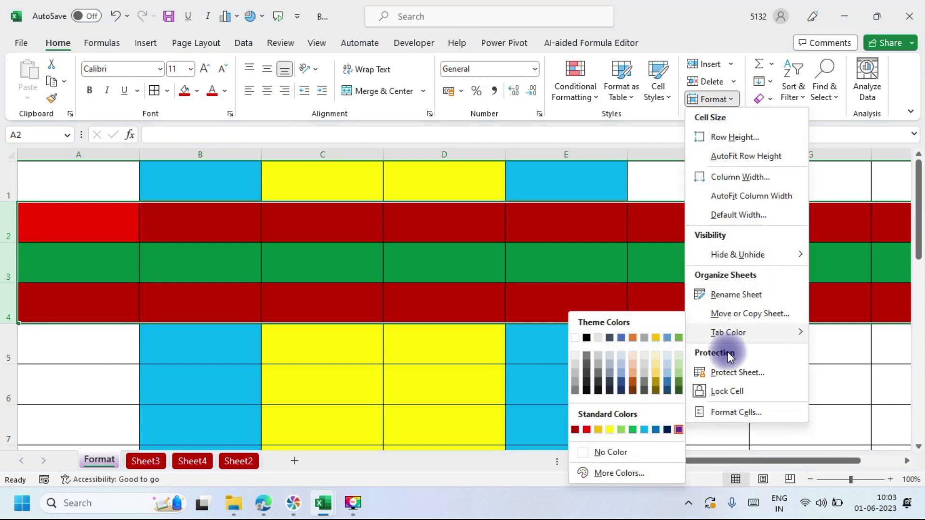
click(735, 313)
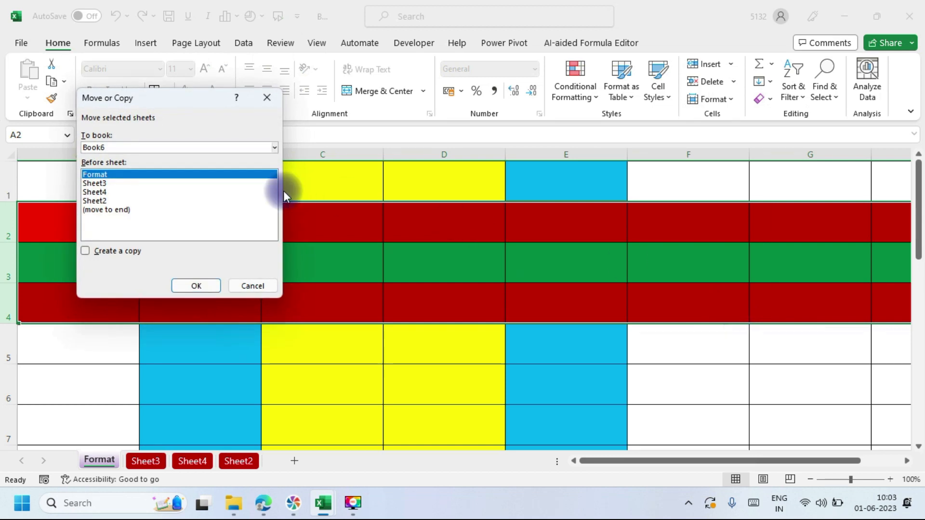
click(108, 212)
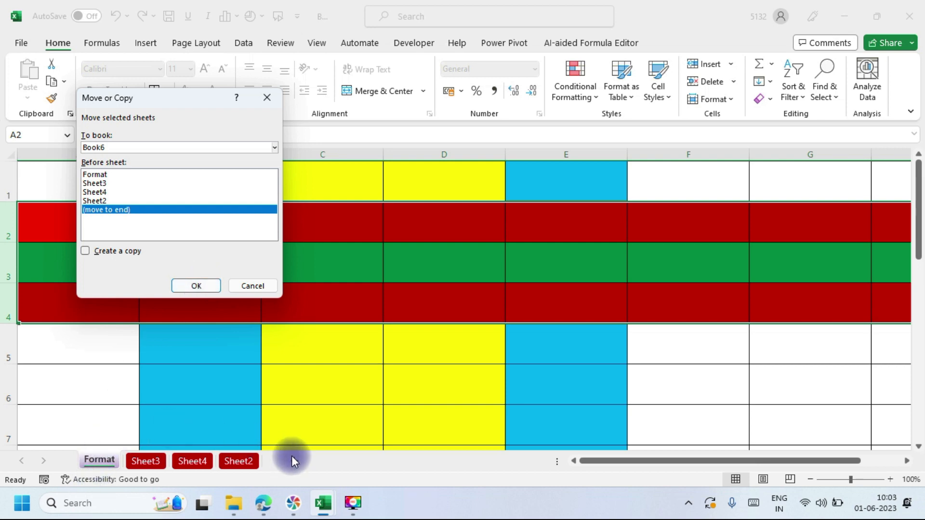
click(201, 285)
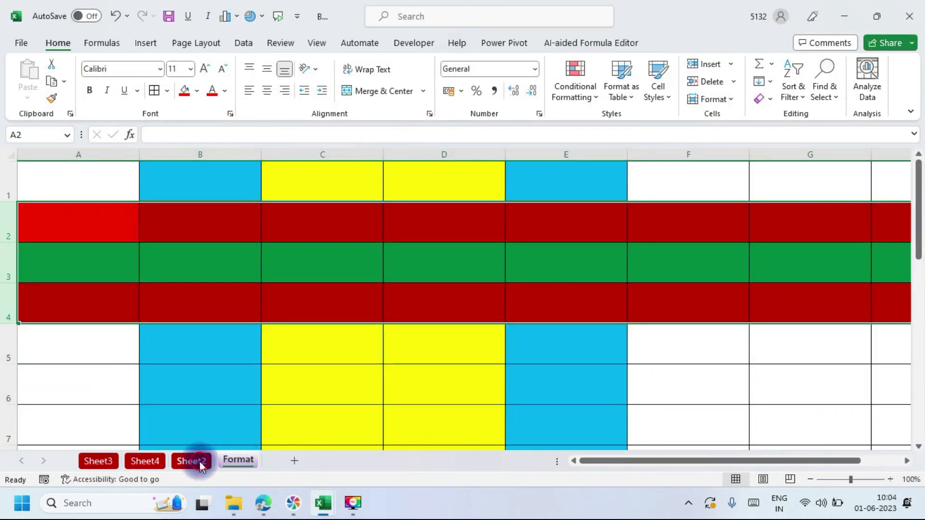
click(201, 463)
click(225, 460)
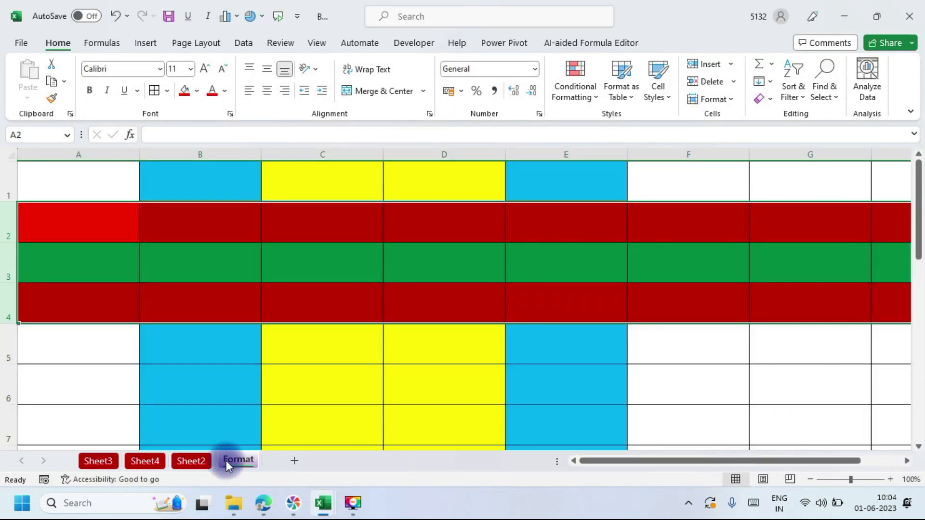
click(182, 463)
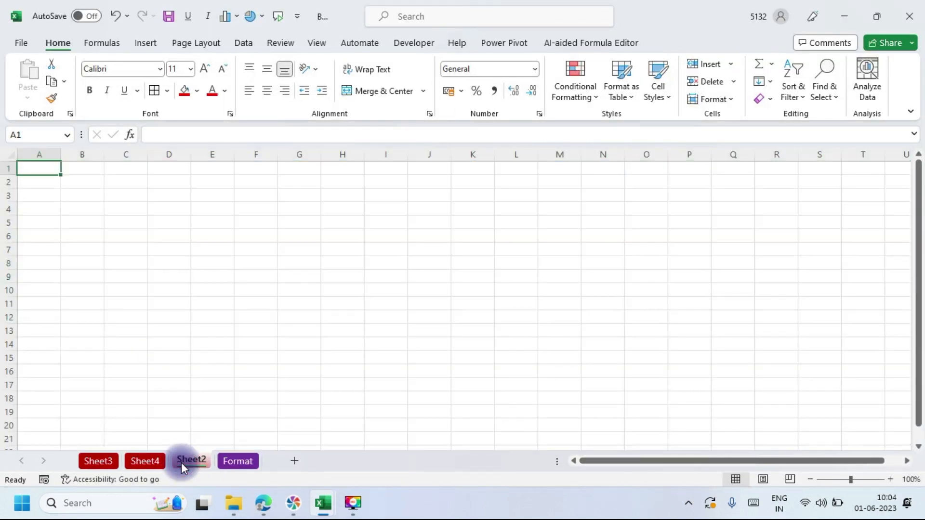
click(238, 460)
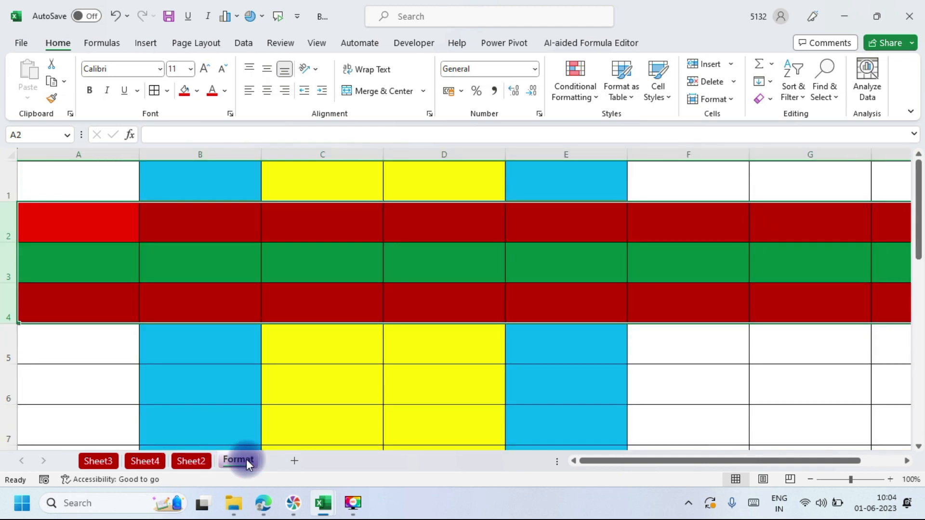
drag(74, 434, 74, 431)
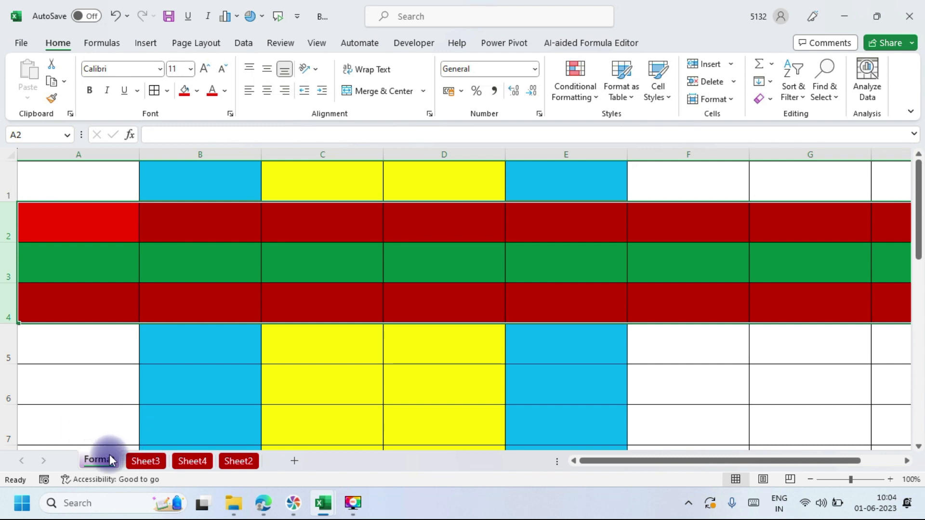
drag(110, 460, 136, 404)
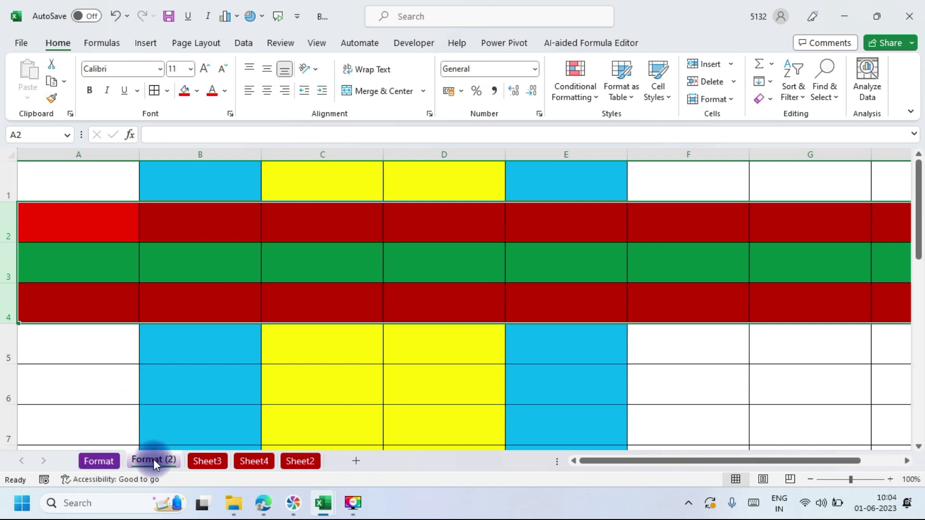
drag(153, 458, 209, 425)
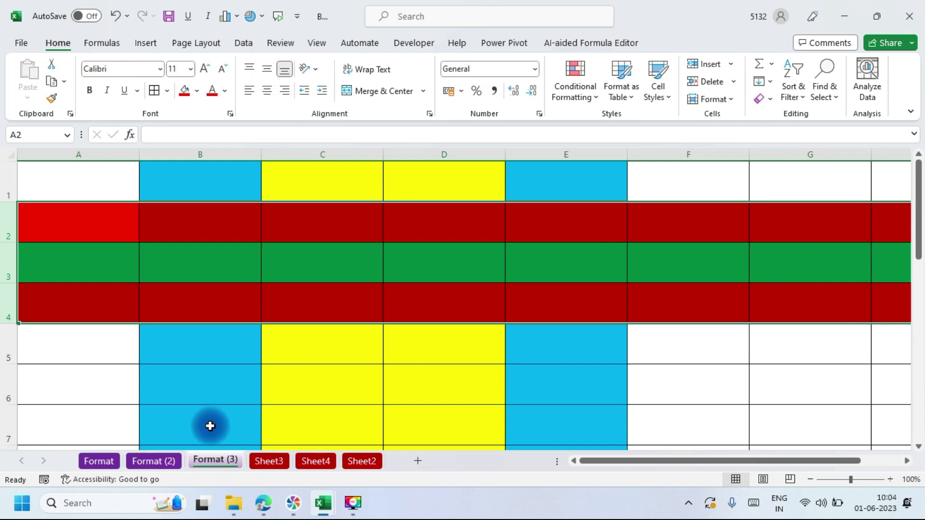
drag(210, 462, 269, 432)
click(96, 459)
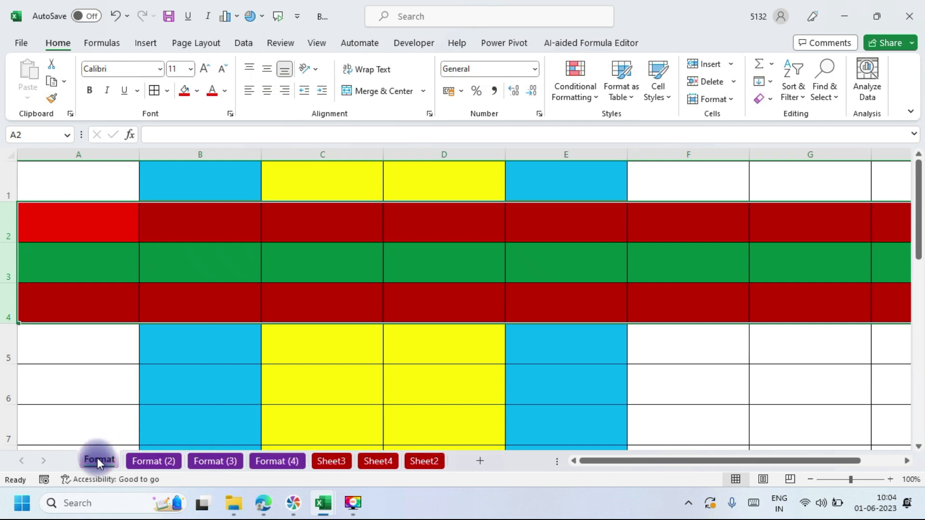
click(163, 460)
click(196, 462)
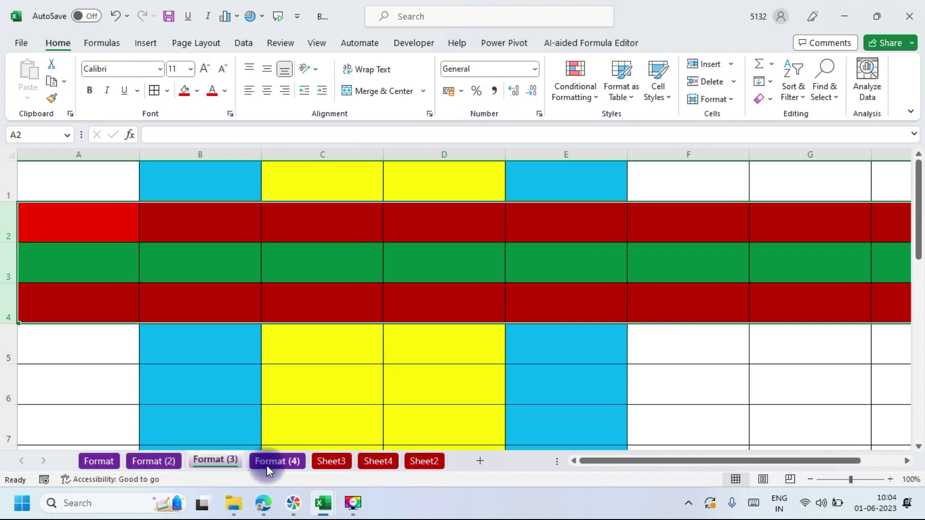
click(267, 464)
click(210, 459)
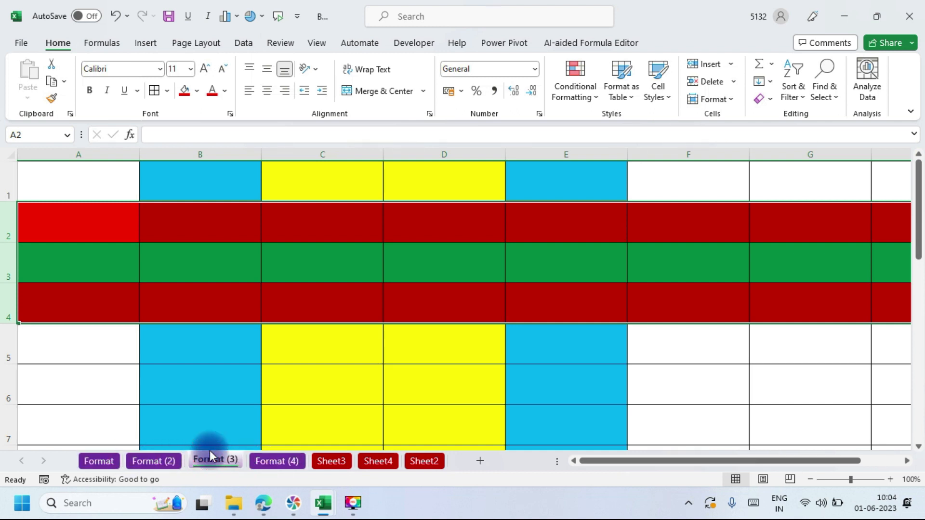
click(168, 460)
click(115, 458)
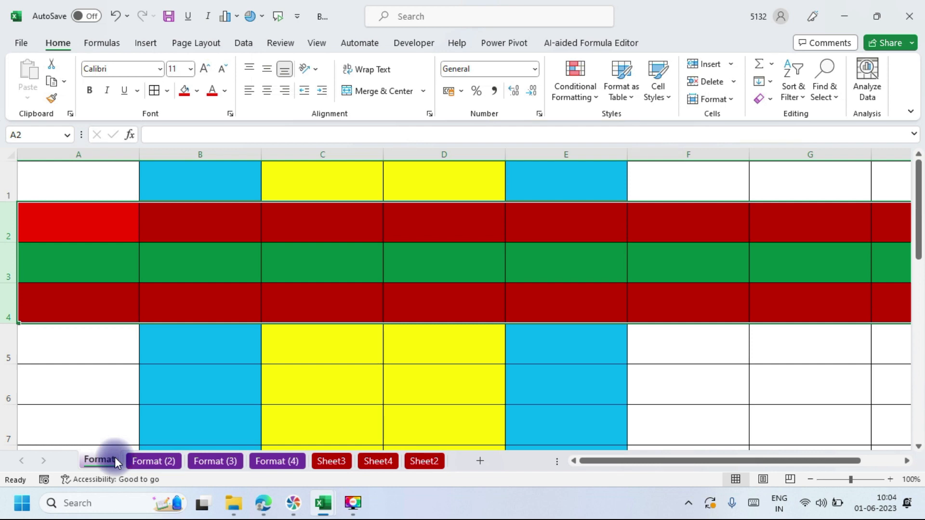
key(alt+Tab)
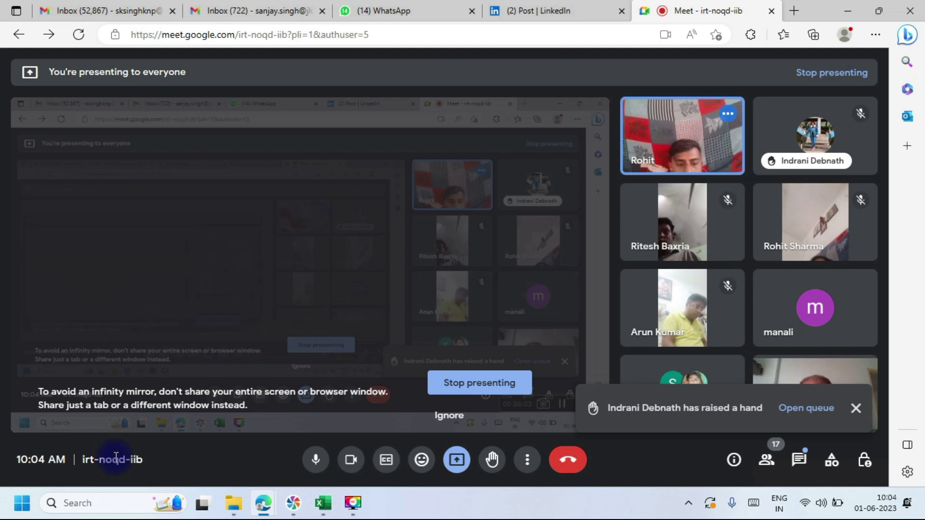
key(alt+Tab)
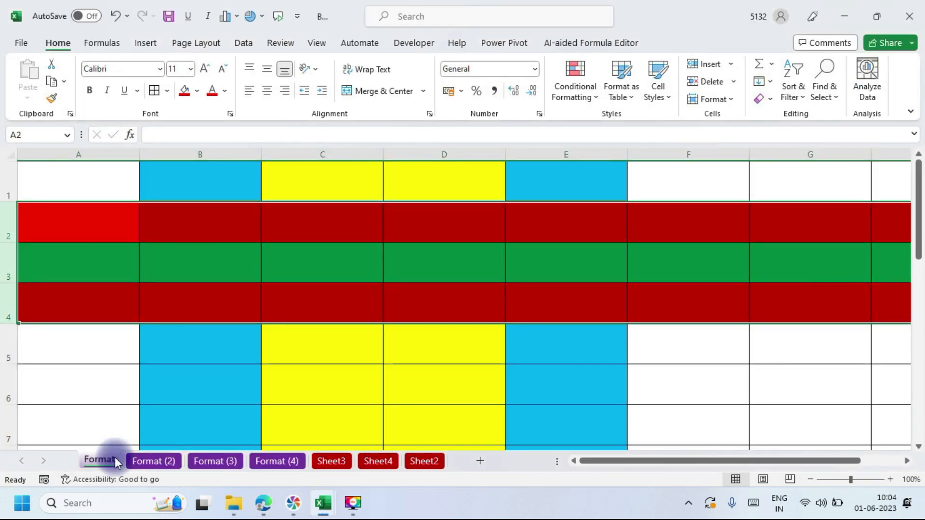
Step: Cycle through the Format, Format (2), Format (3) and Format (4) sheets, ending on Format
click(154, 461)
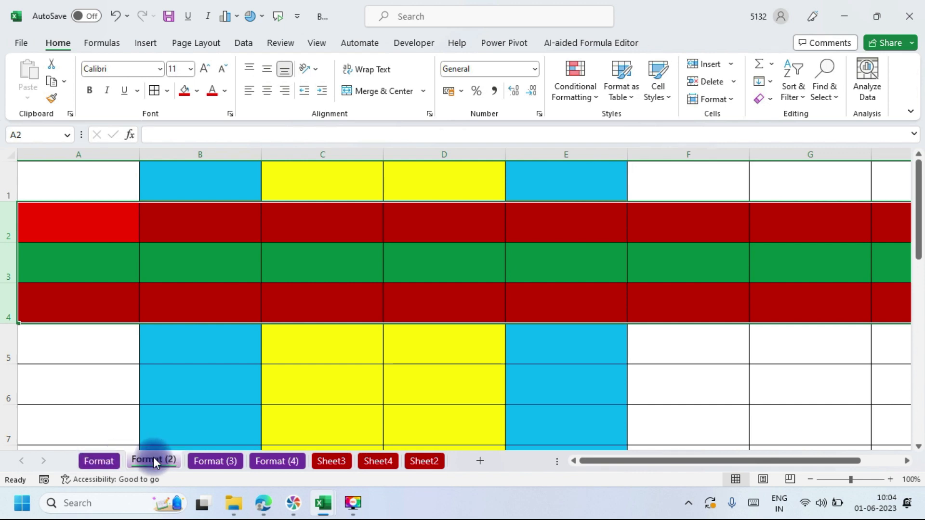
click(205, 461)
click(268, 459)
click(84, 465)
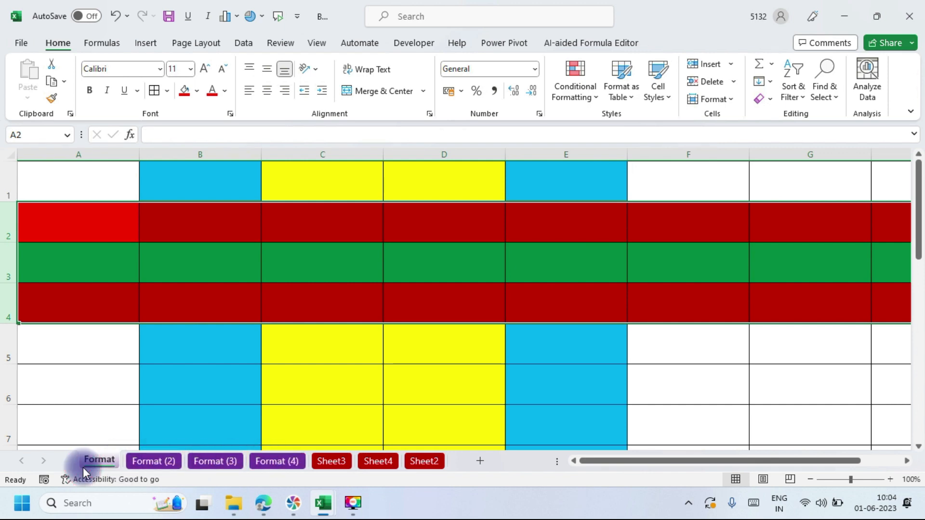
click(148, 459)
click(224, 459)
click(287, 459)
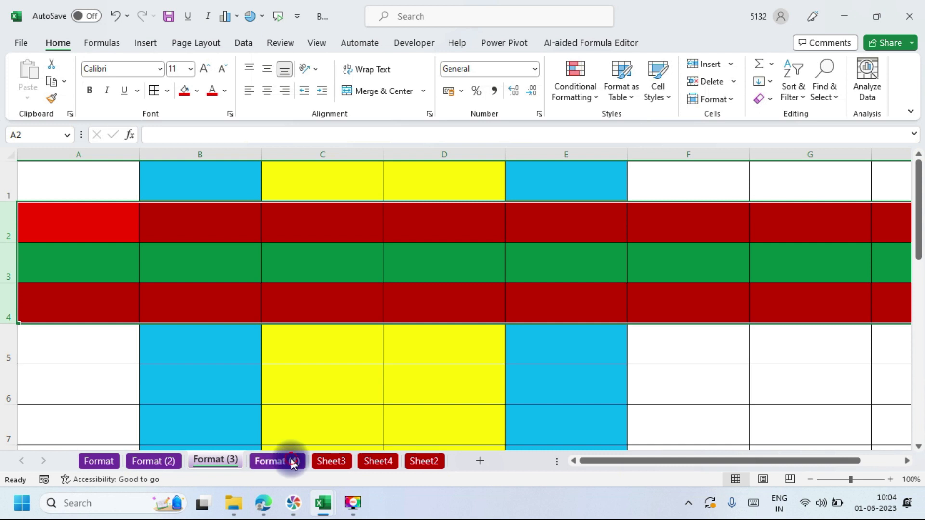
click(118, 462)
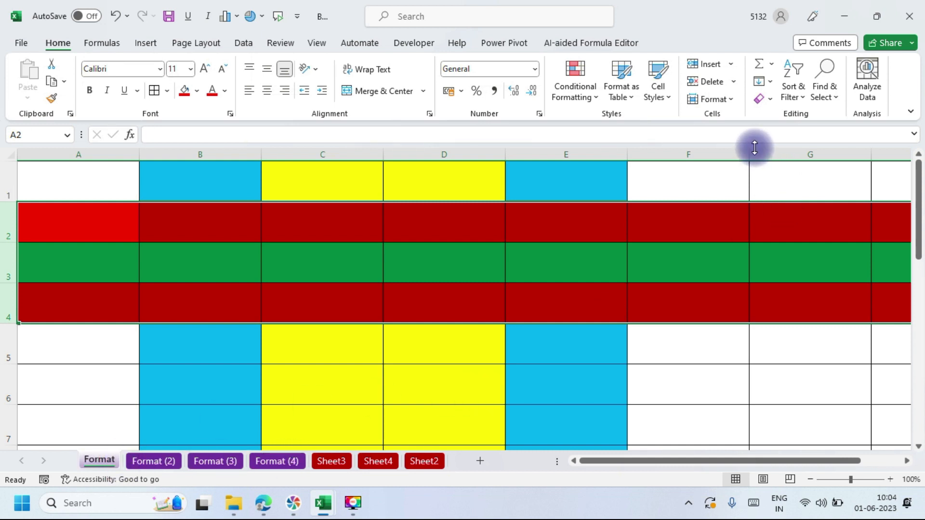
Step: Open and close the Format menu without choosing anything, then minimise Excel
click(733, 100)
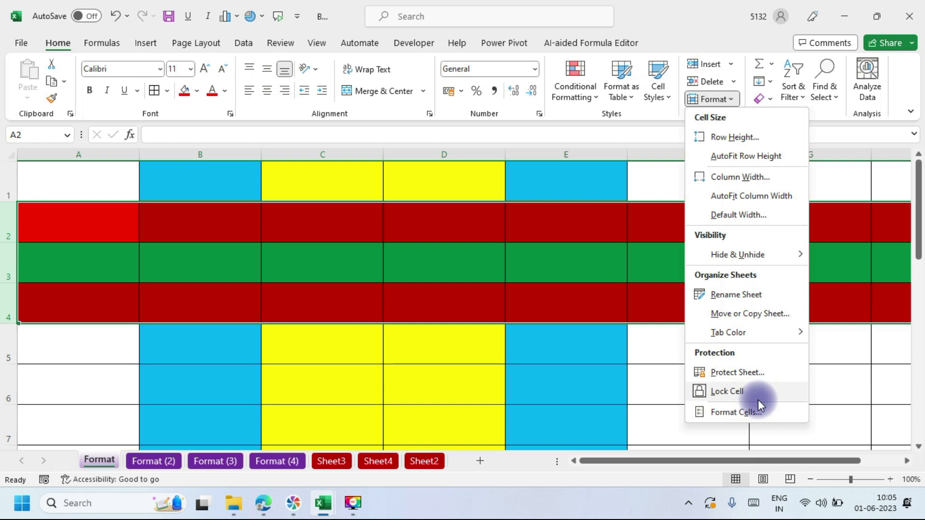
click(681, 360)
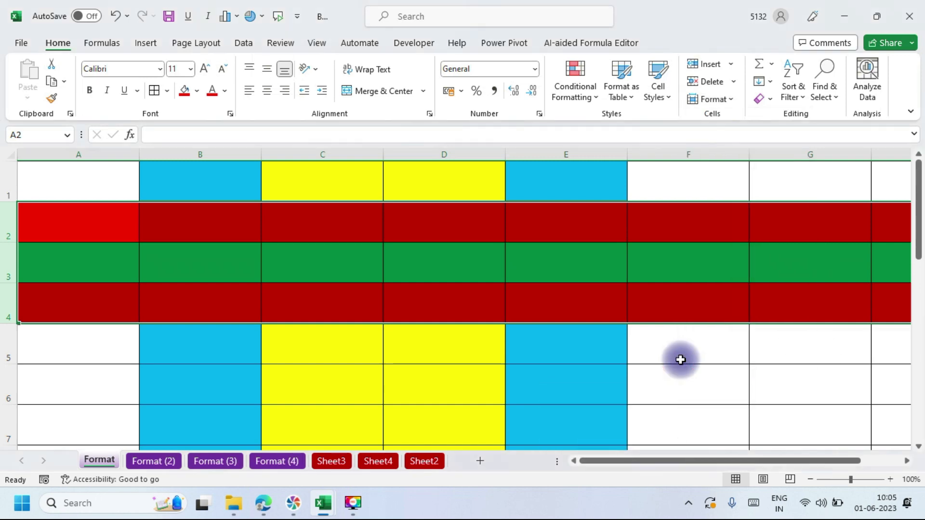
click(849, 7)
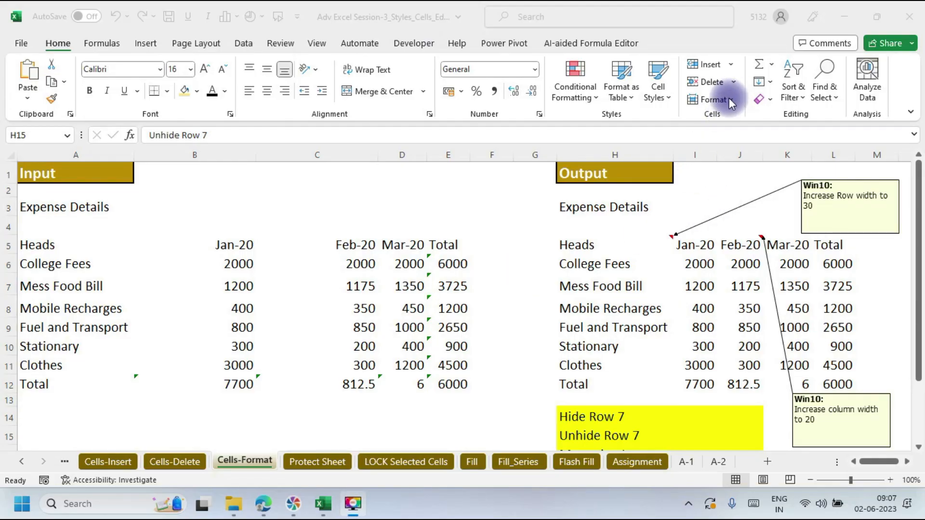
Step: Bring Excel to the front and switch to the Protect Sheet worksheet
click(729, 99)
click(729, 99)
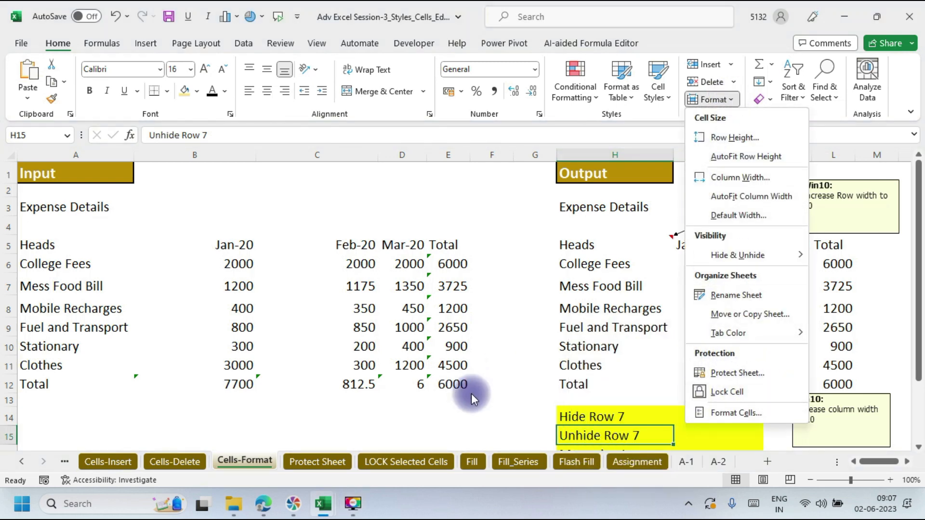
click(338, 462)
click(339, 461)
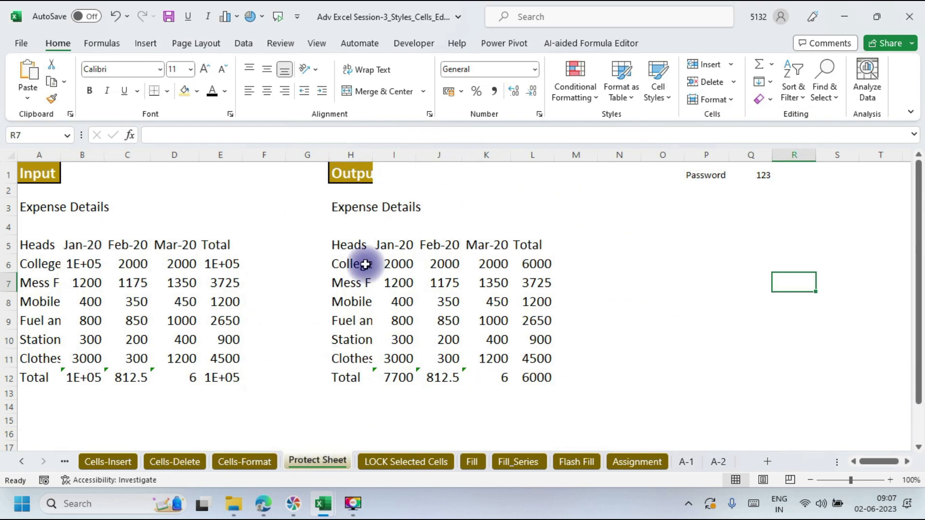
Step: Password-protect the sheet via Format > Protect Sheet and try editing a cell to trigger the warning
click(733, 98)
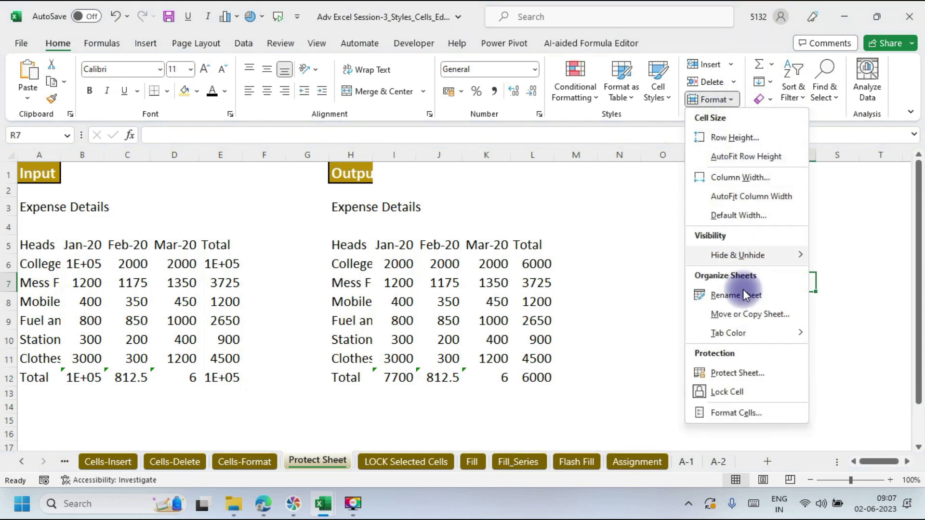
click(739, 375)
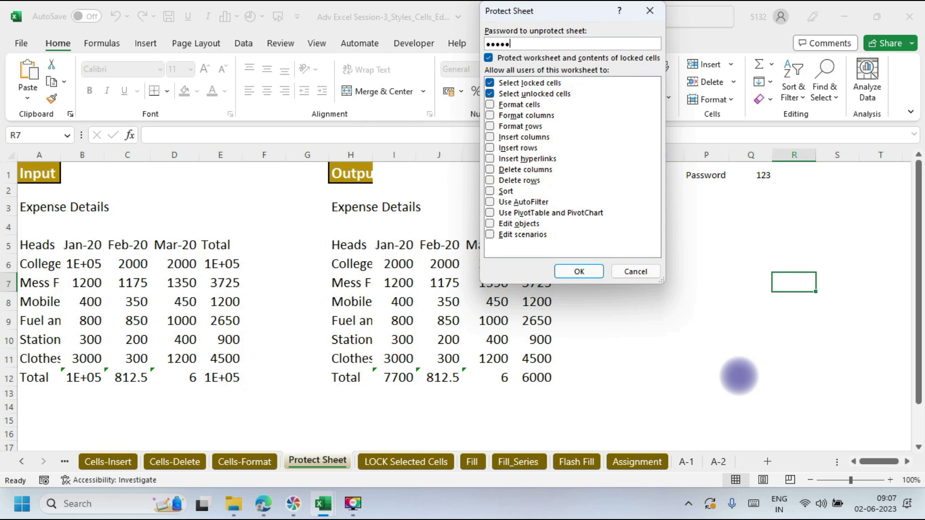
click(574, 272)
text(12345)
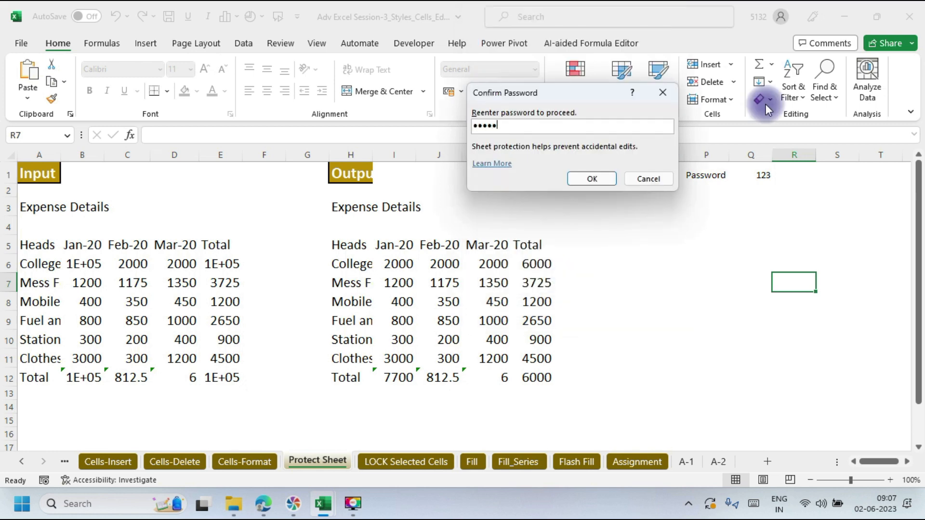
click(587, 179)
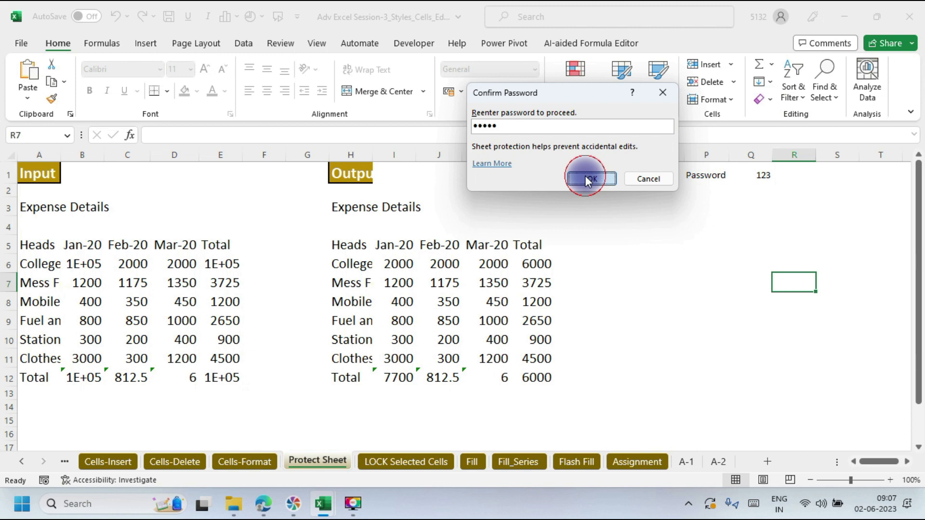
double_click(648, 250)
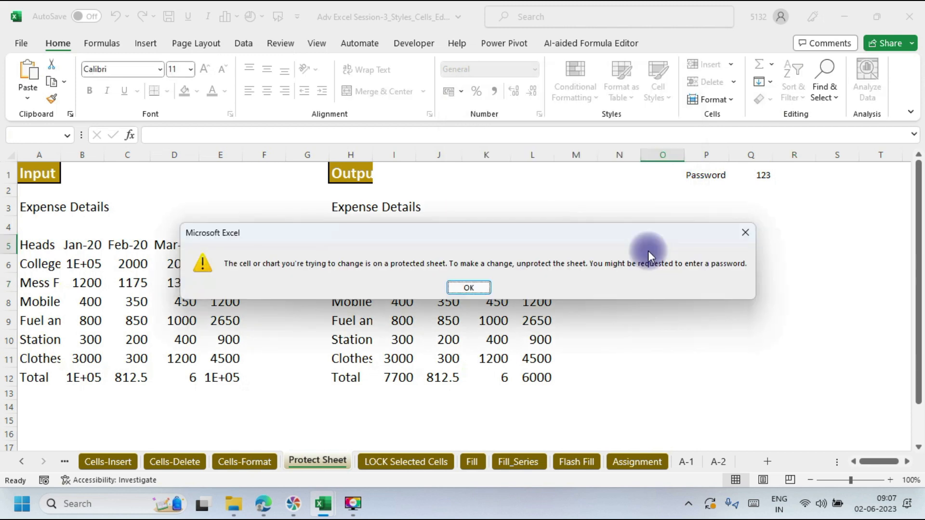
Step: Dismiss the warning, try moving the locked P1:Q1 cells, and dismiss the second warning
click(743, 232)
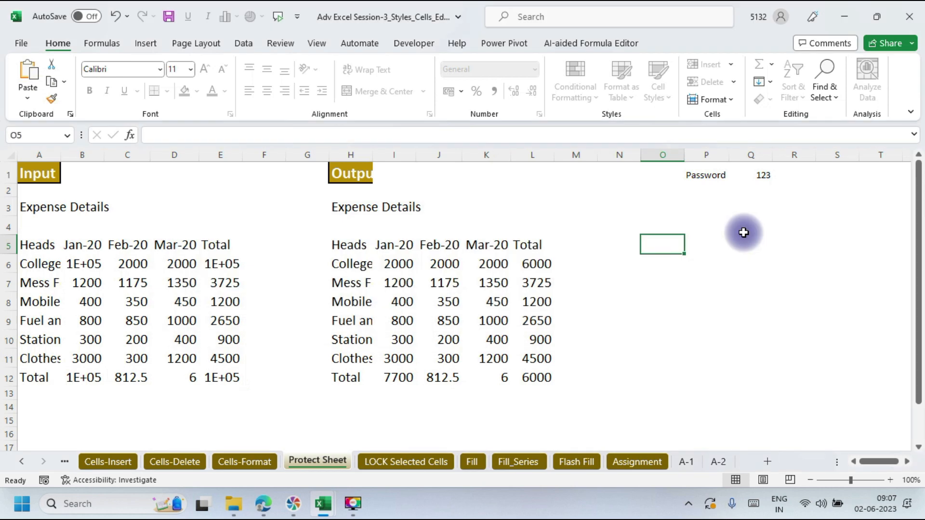
drag(712, 177, 763, 176)
click(762, 178)
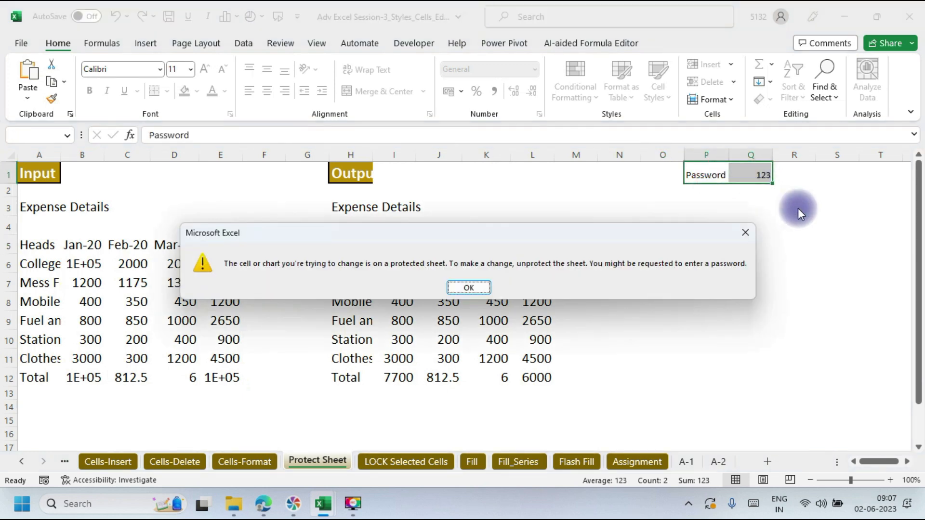
click(468, 289)
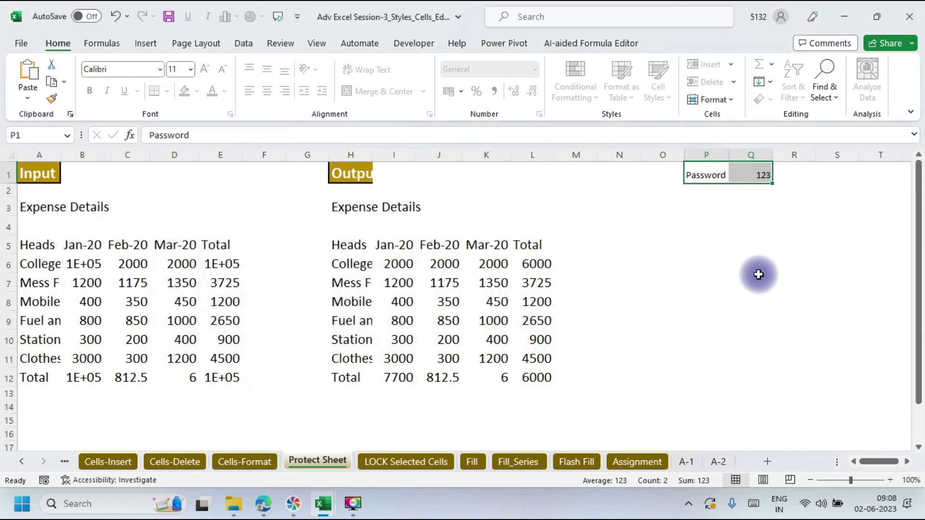
Step: Press F9, then bring the Google Meet window to the front from the taskbar
key(F9)
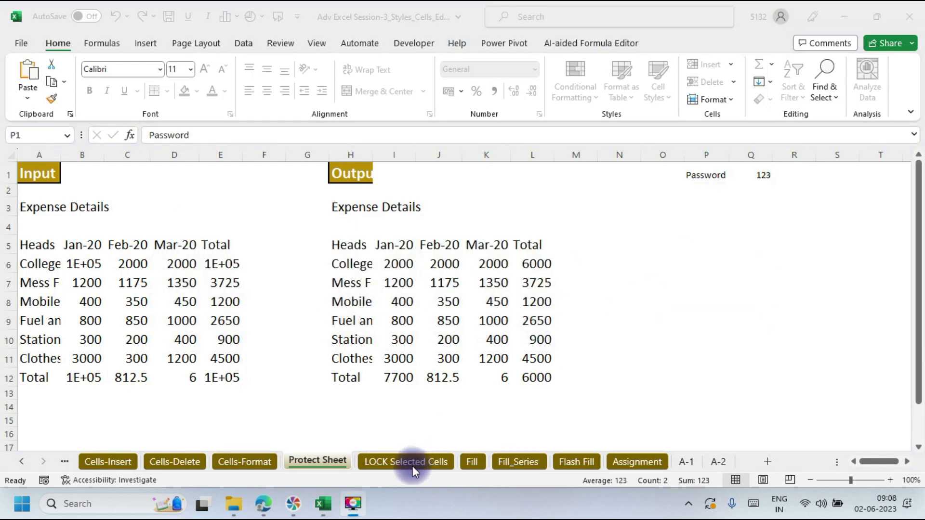
mouse_move(264, 507)
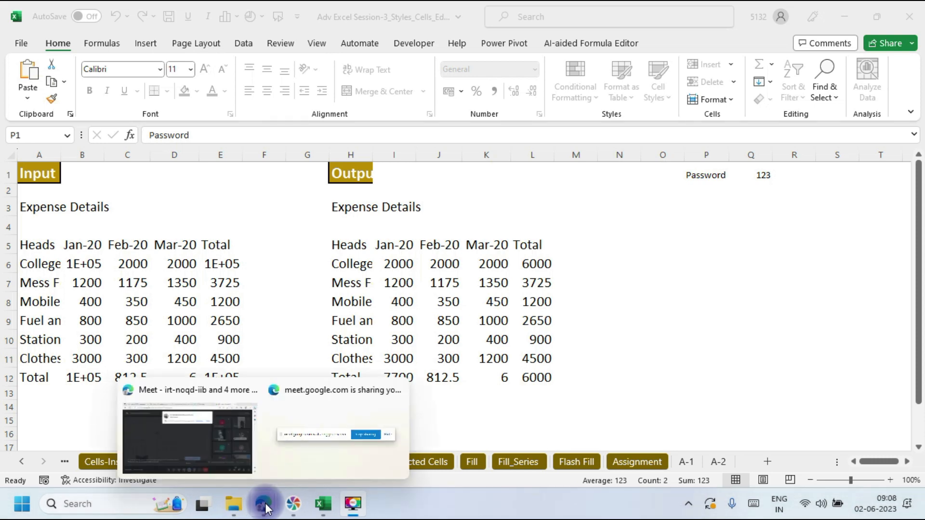
click(222, 452)
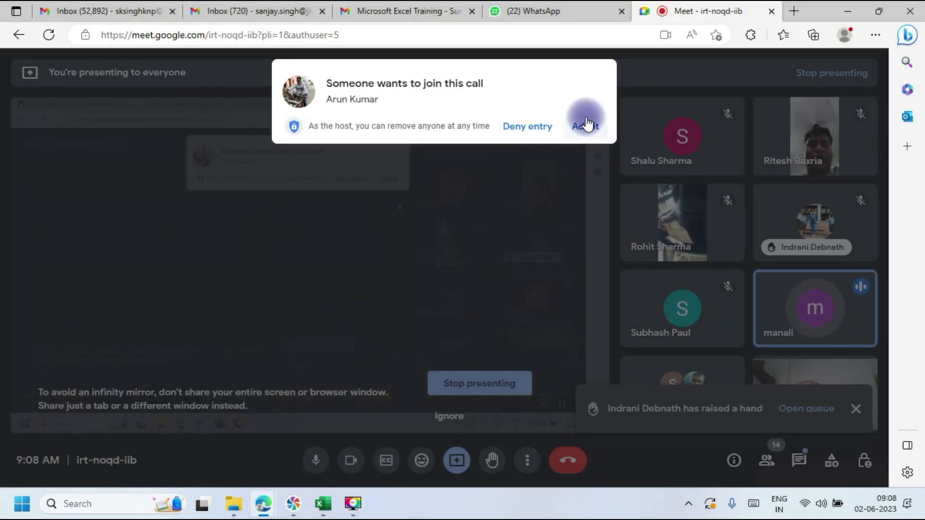
Step: Admit the waiting participant into the Meet call and minimise the window back to Excel
click(584, 126)
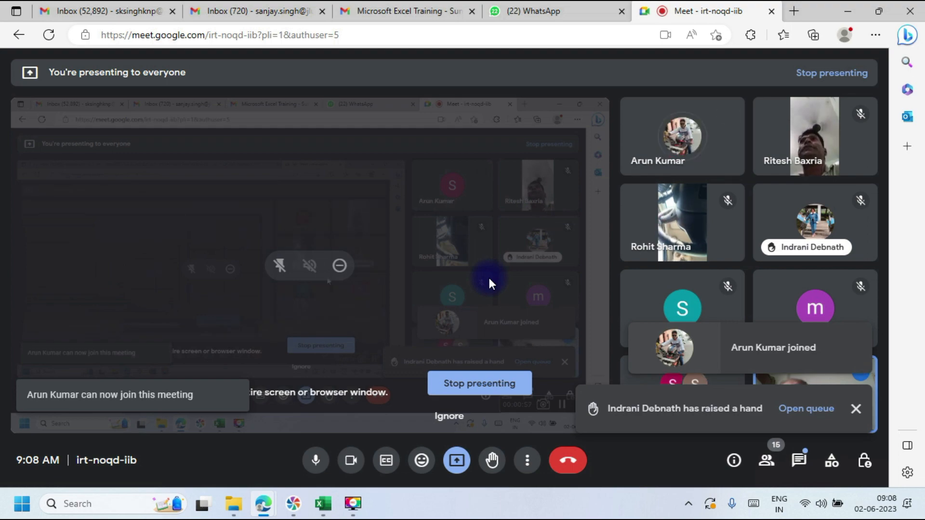
click(848, 8)
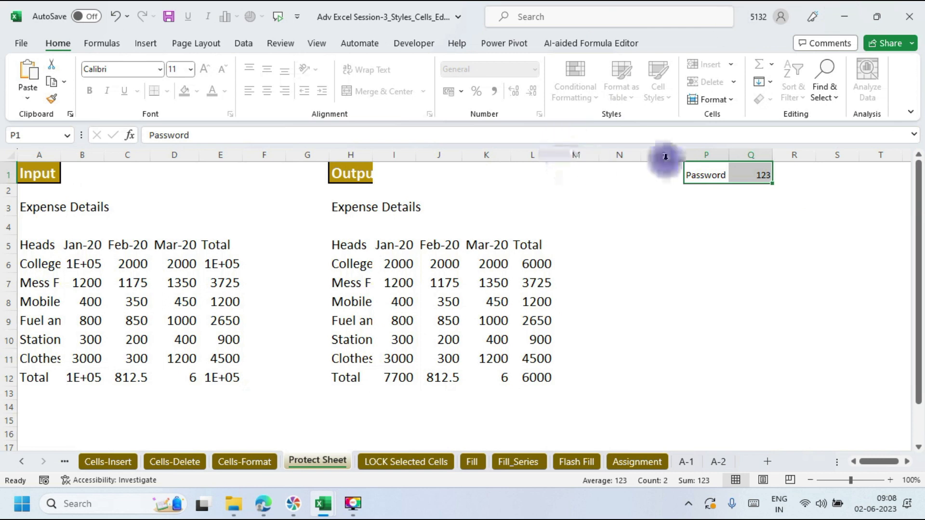
Step: Unprotect the Protect Sheet worksheet through Home > Format > Unprotect Sheet
click(729, 99)
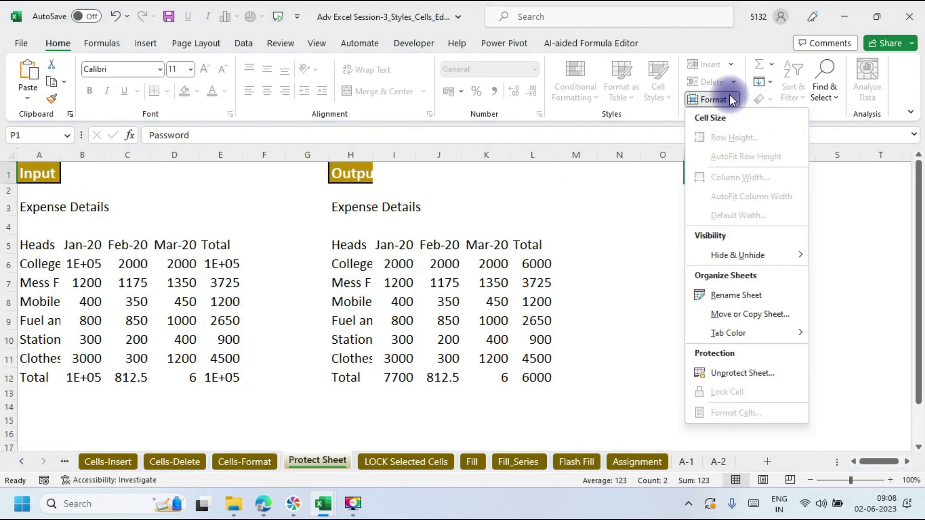
click(744, 373)
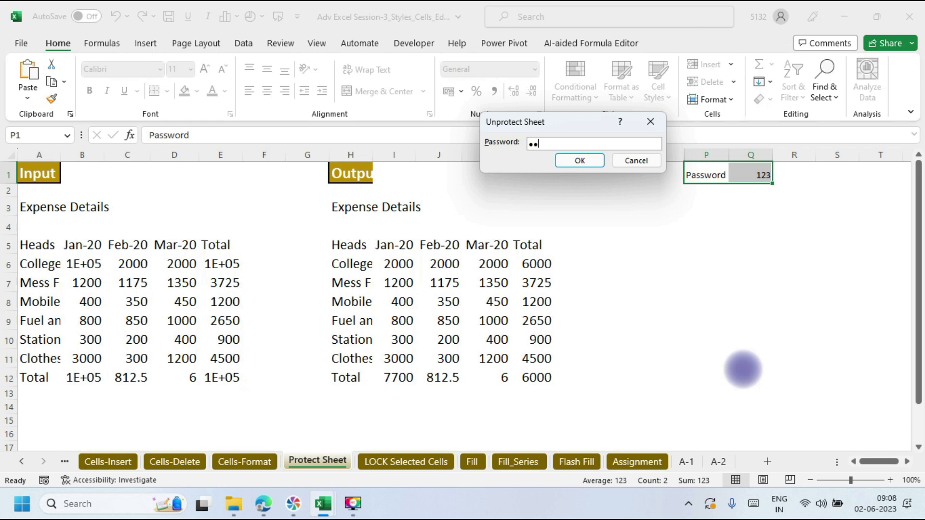
key(Return)
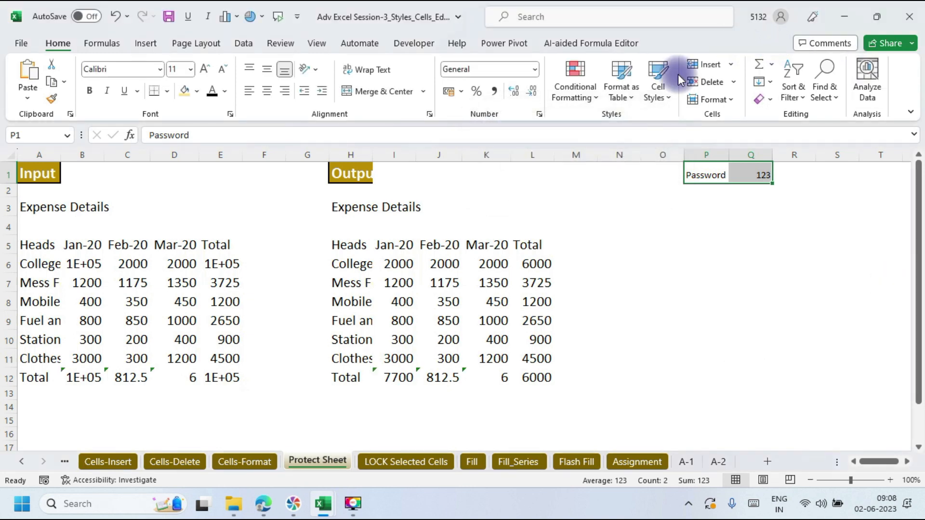
Step: Clear the password label and value from cells P1:Q1
click(671, 242)
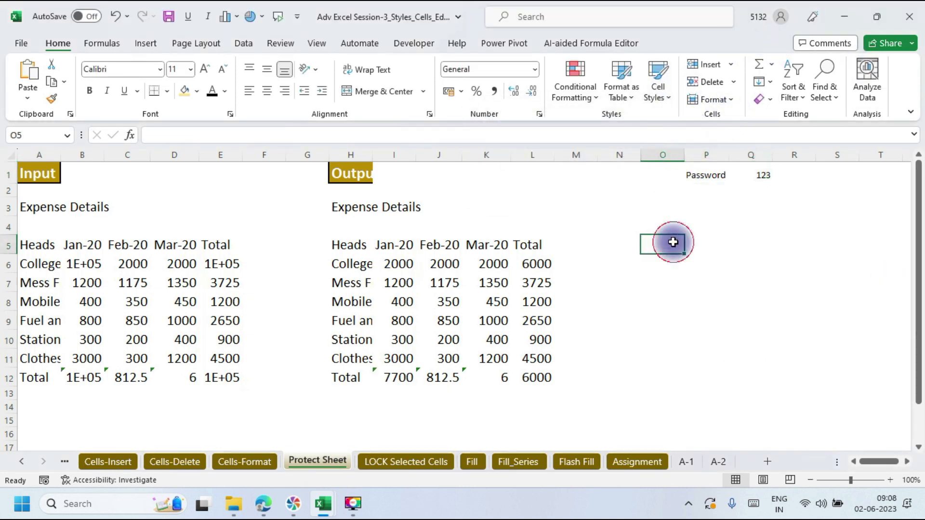
click(696, 176)
drag(696, 176, 766, 177)
key(Delete)
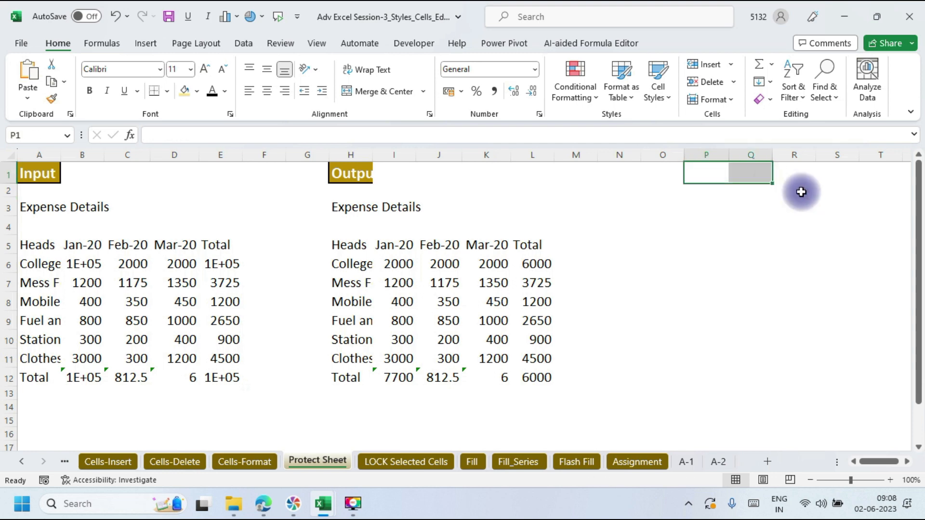
click(722, 268)
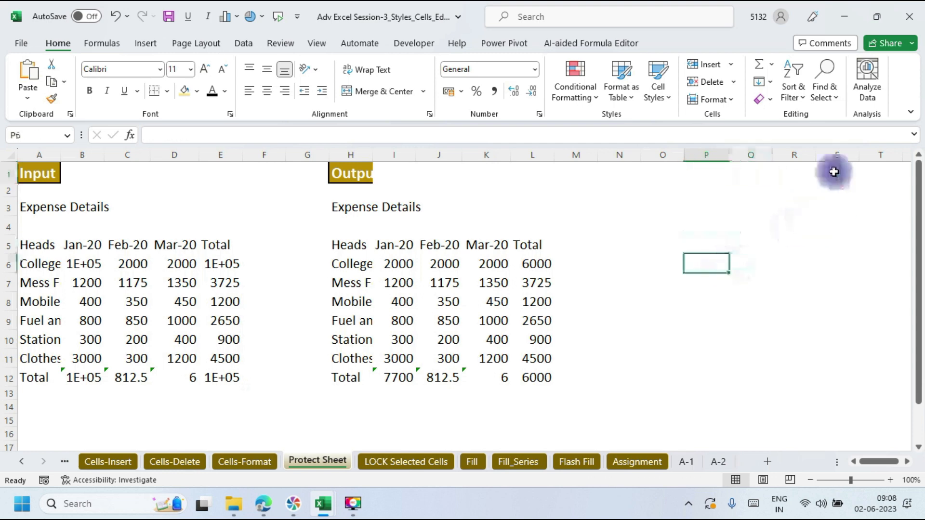
Step: Protect the sheet again with a password via Home > Format > Protect Sheet
click(729, 98)
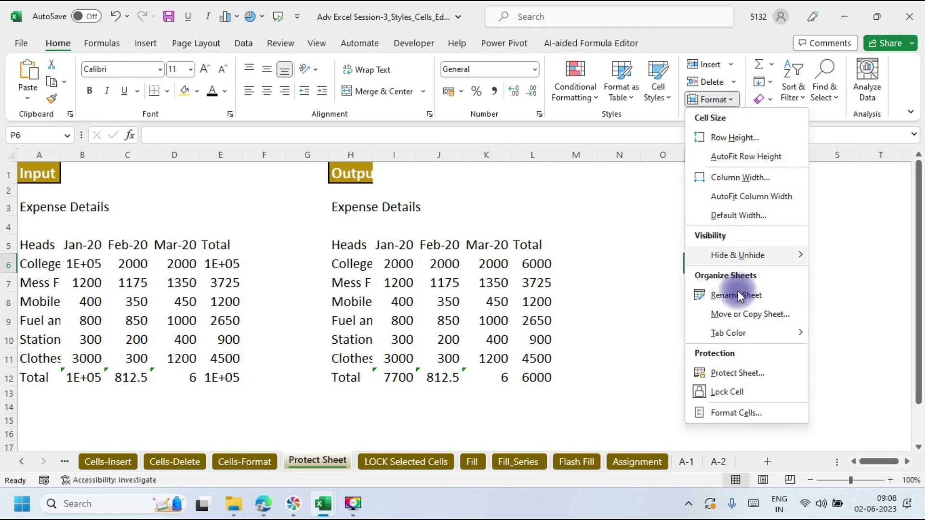
click(746, 373)
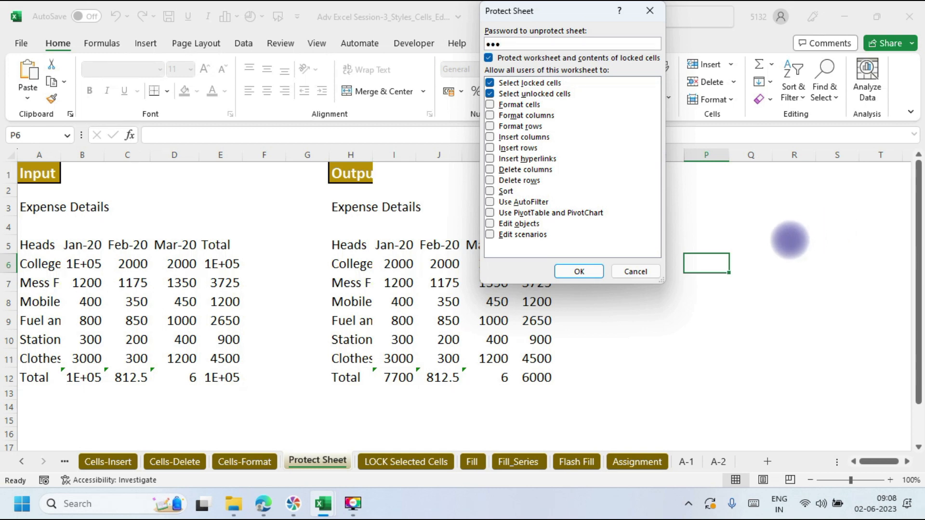
click(573, 271)
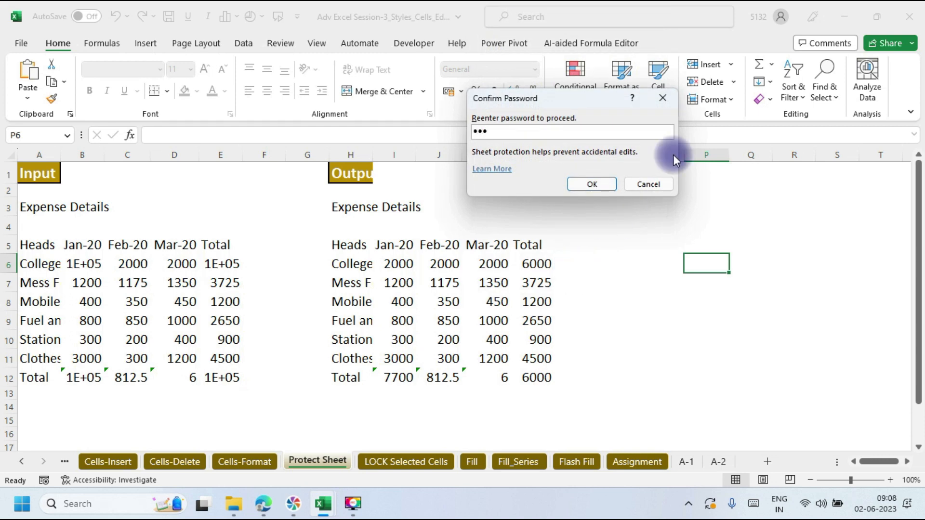
click(597, 184)
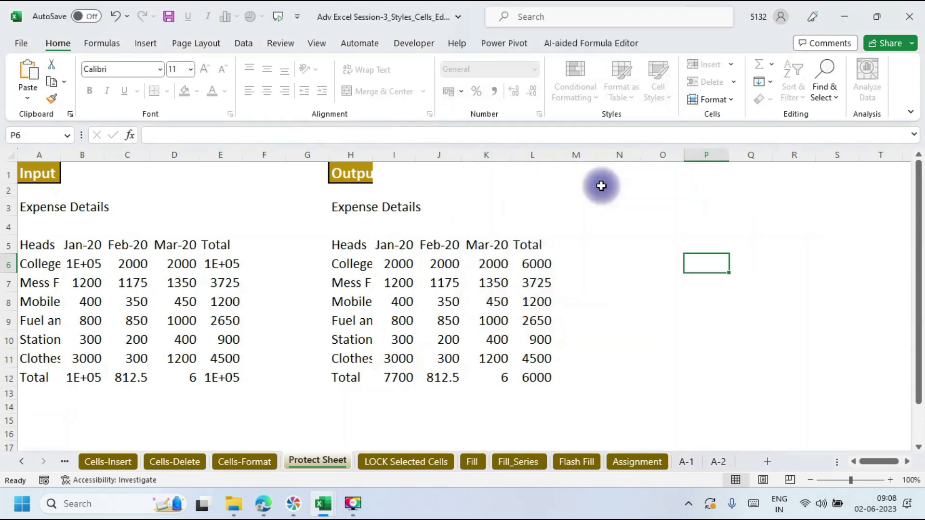
Step: Try editing cell O2 and dismiss the protected-sheet warning
click(657, 189)
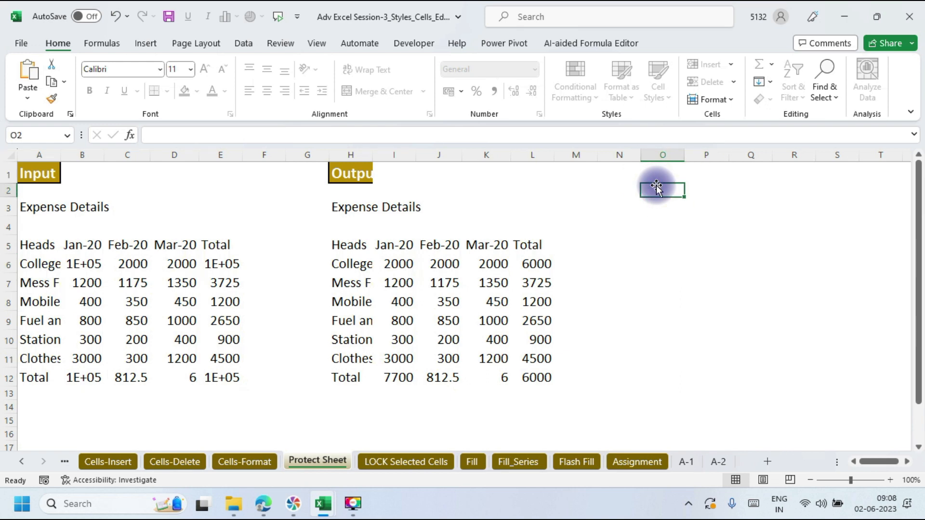
double_click(656, 188)
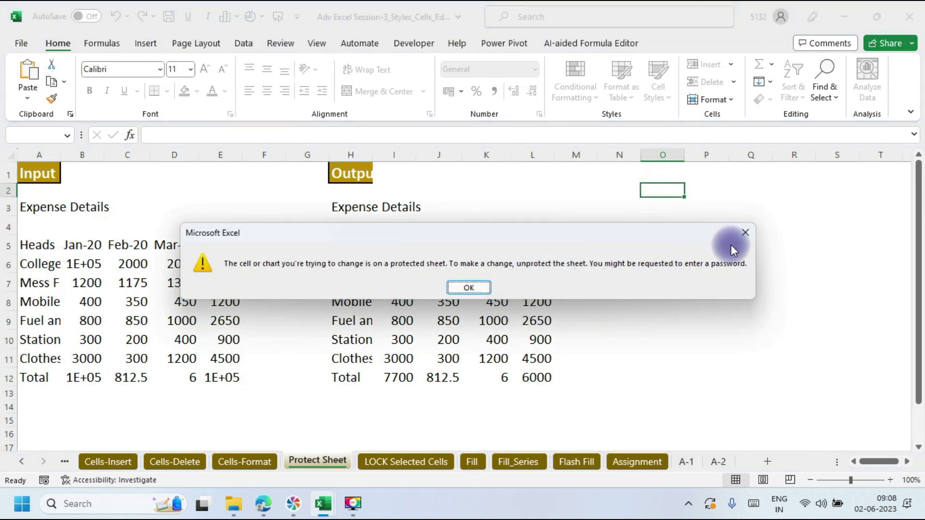
click(743, 241)
key(space)
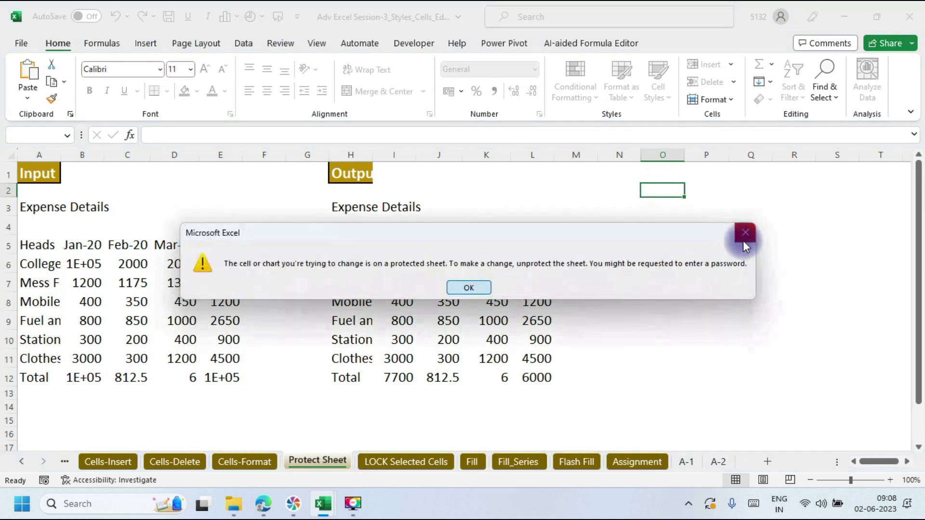
click(743, 241)
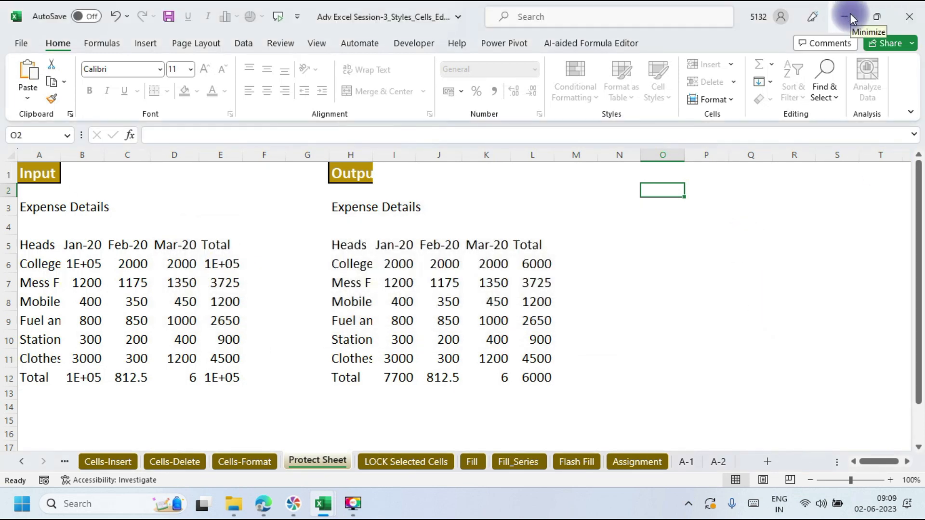
Step: Unprotect the sheet via Home > Format > Unprotect Sheet, entering the sheet password
click(729, 99)
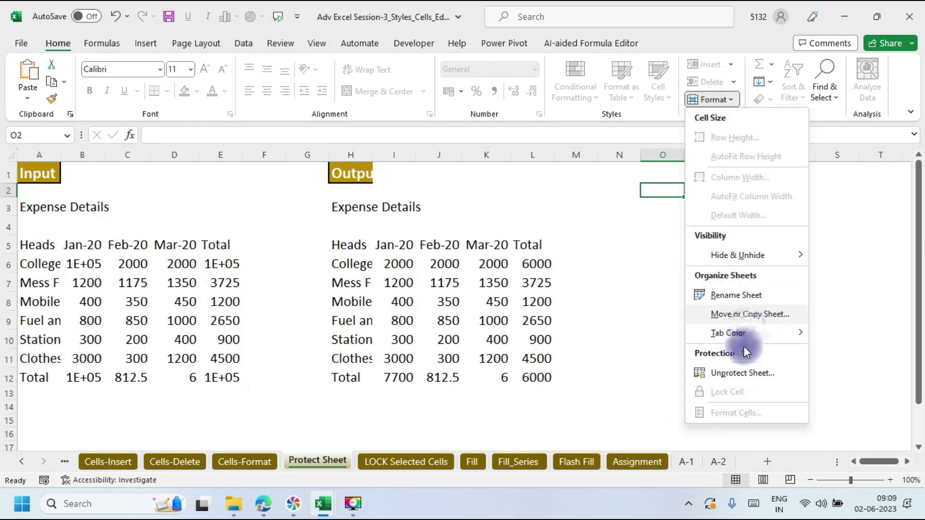
click(741, 377)
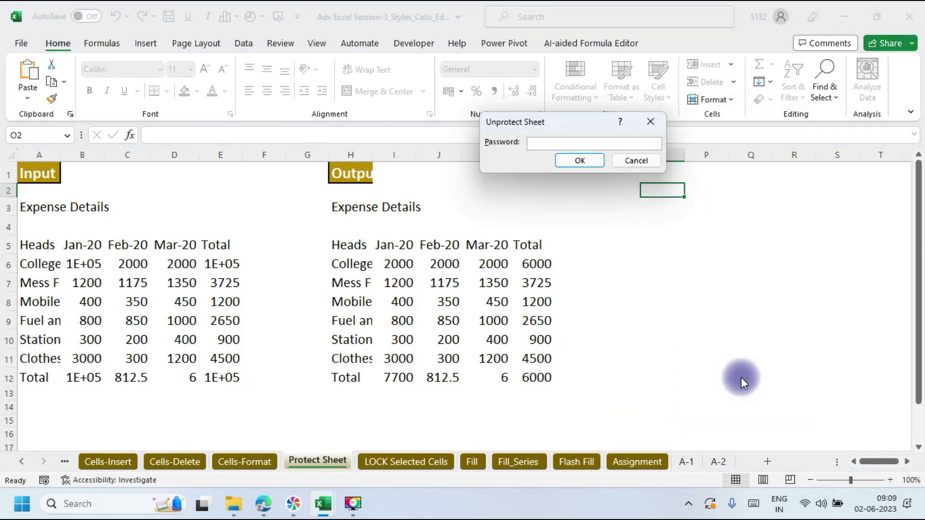
text(123)
key(Return)
Step: Test typing in P4, erase it, and move to R3
click(698, 216)
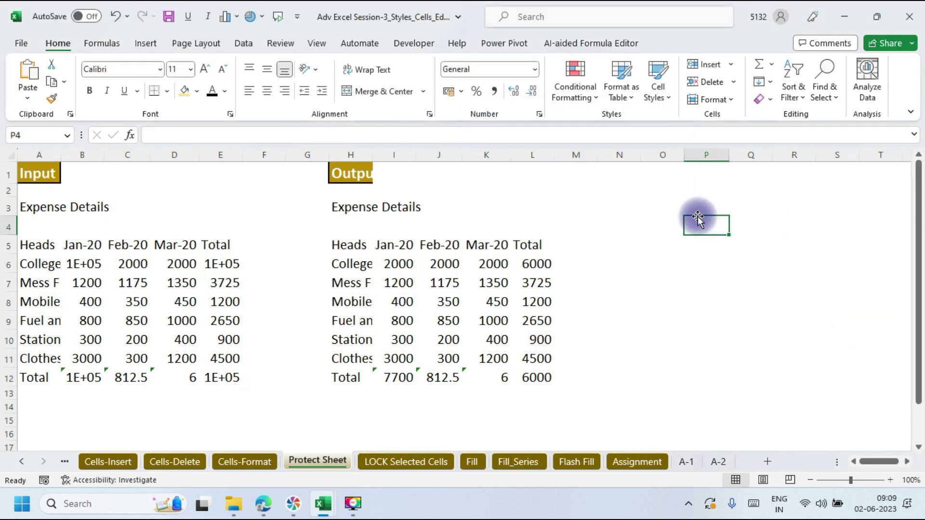
text(dfghh)
key(BackSpace)
key(BackSpace)
key(BackSpace)
key(BackSpace)
key(BackSpace)
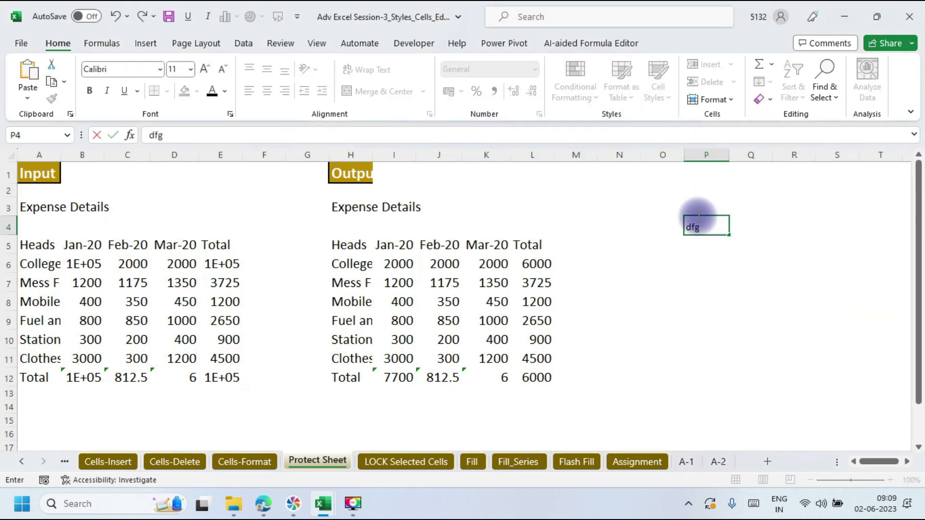
click(792, 207)
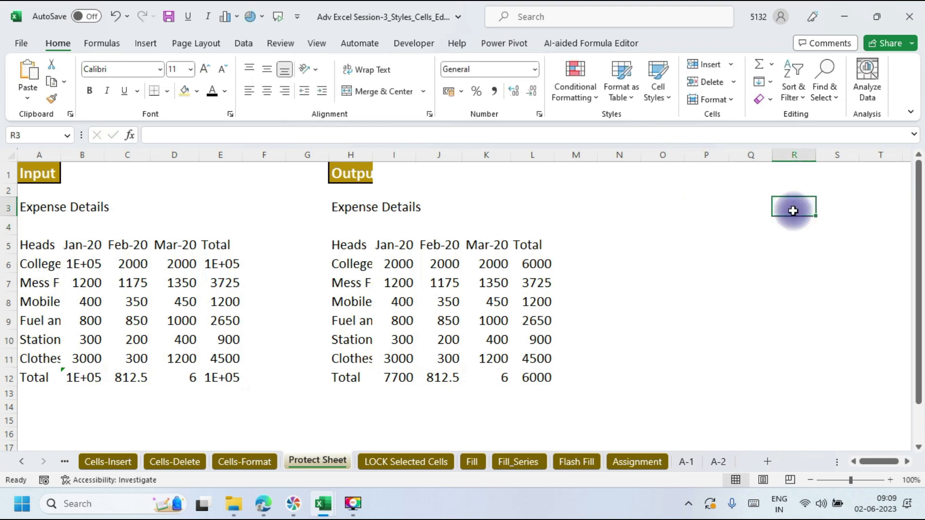
click(845, 16)
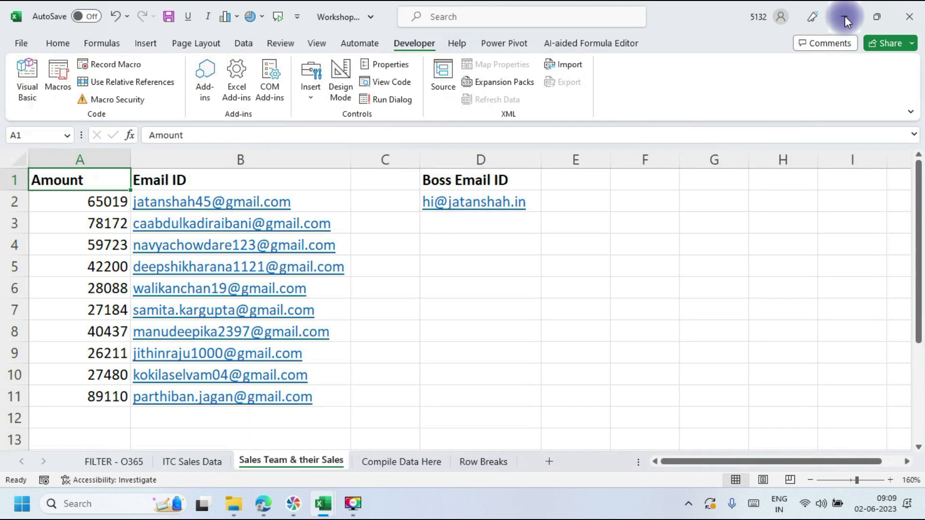
click(845, 16)
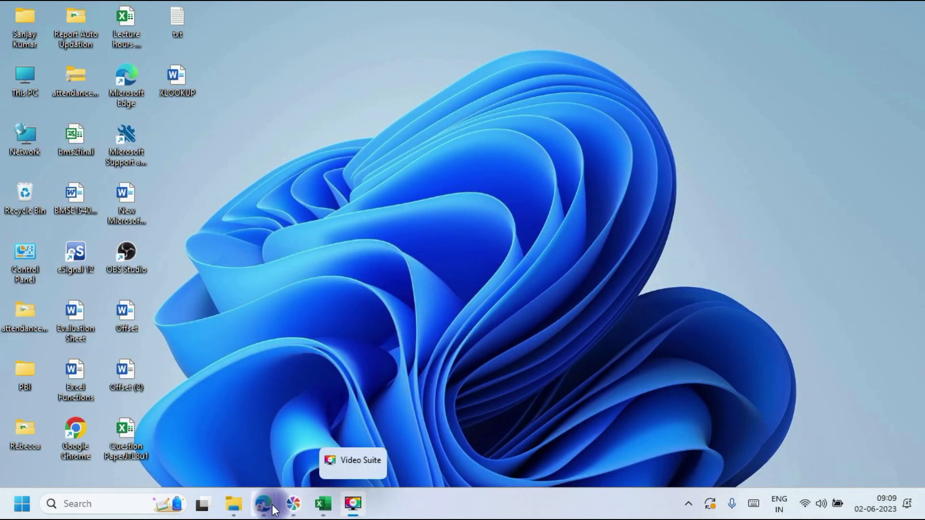
mouse_move(328, 510)
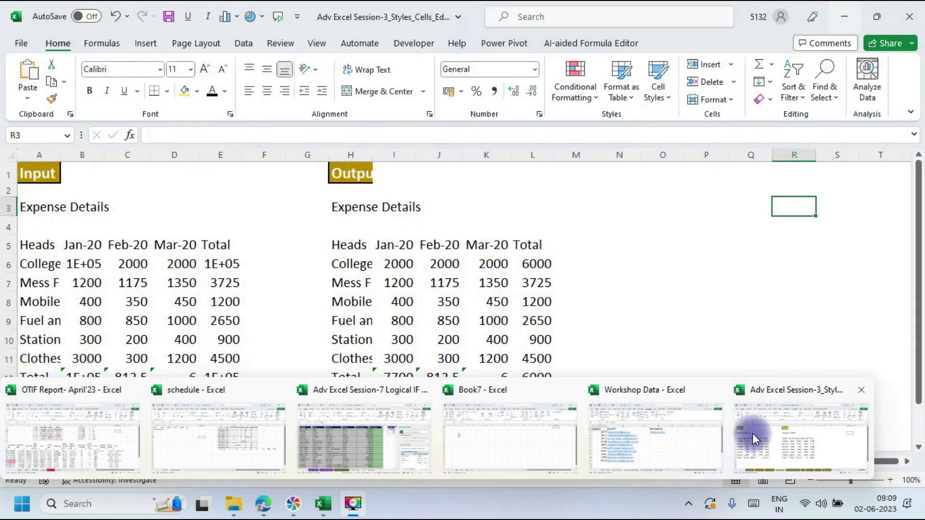
click(753, 434)
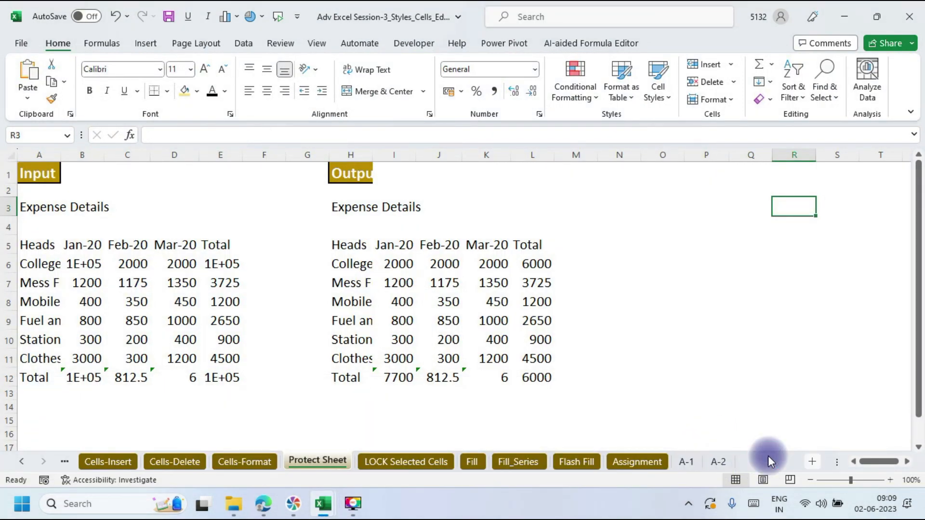
Step: On a new Sheet1, fill A1:E11 tan with All Borders and reselect the block
click(767, 456)
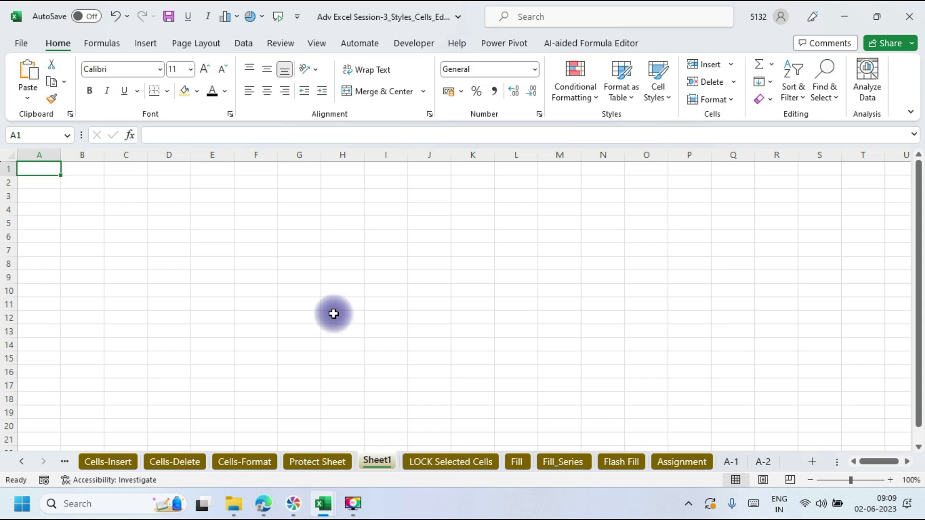
drag(40, 172, 225, 307)
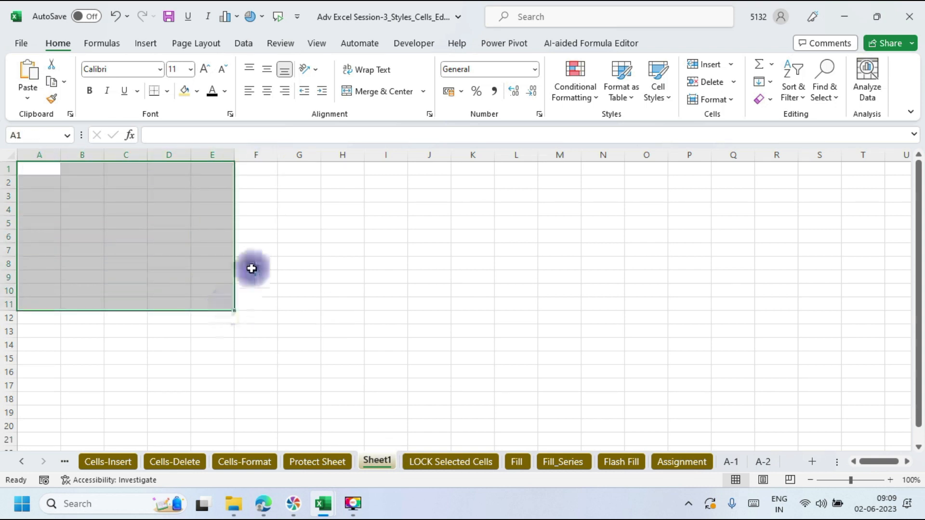
click(184, 91)
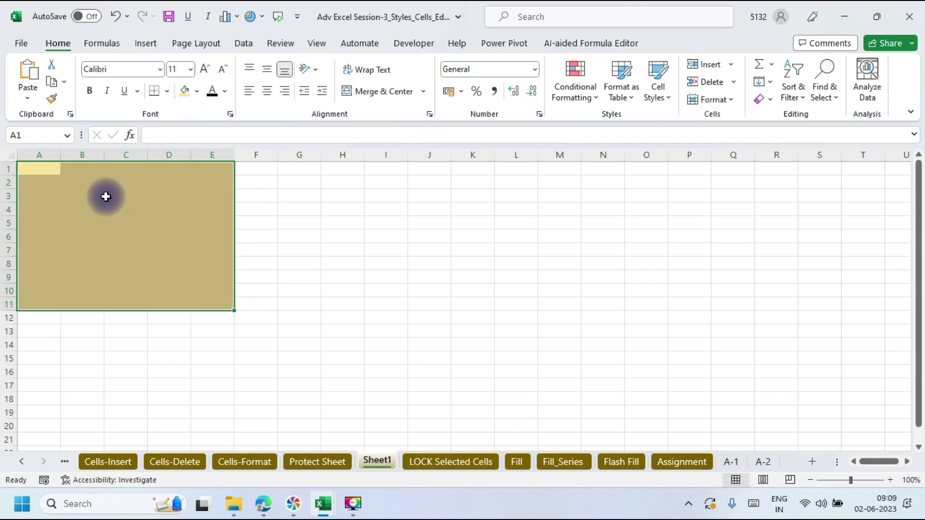
click(168, 91)
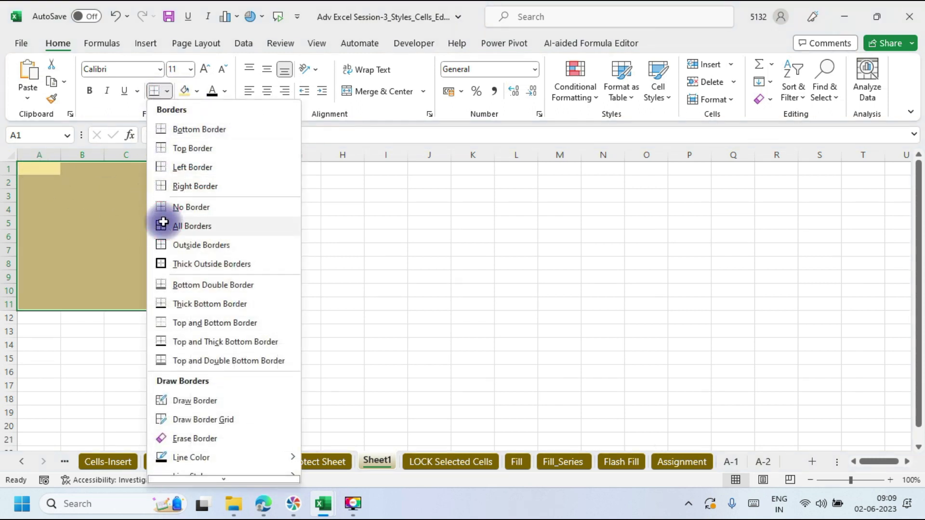
click(163, 226)
drag(266, 168, 533, 356)
drag(39, 163, 216, 298)
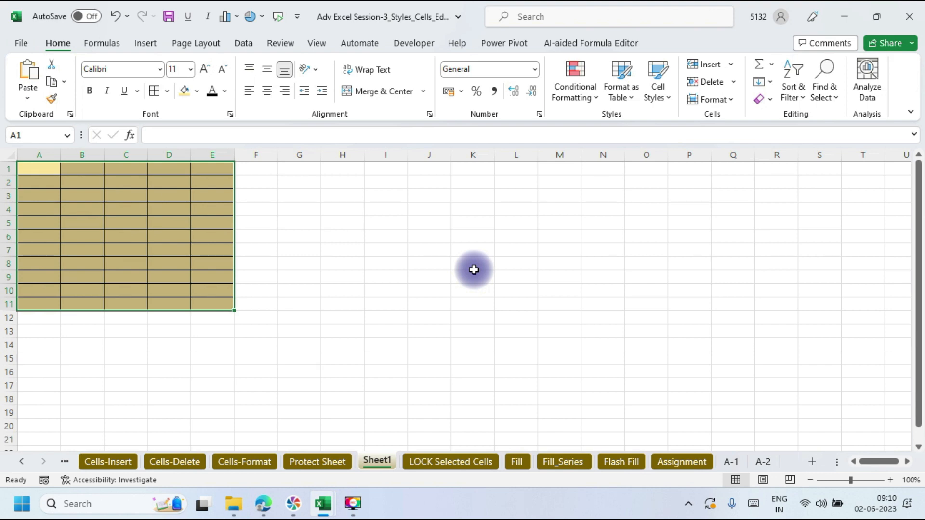
Step: Uncheck Locked on the Format Cells Protection tab for A1:E11
key(ctrl+1)
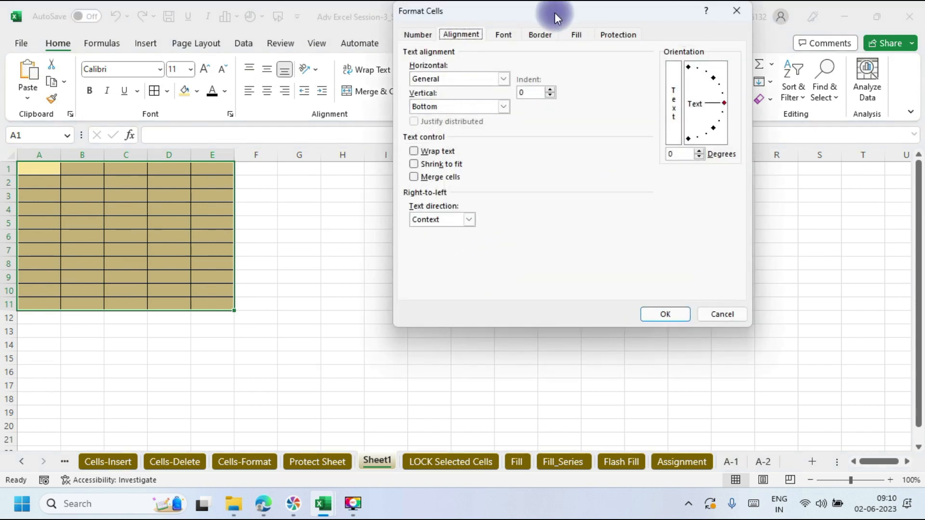
drag(546, 8, 516, 28)
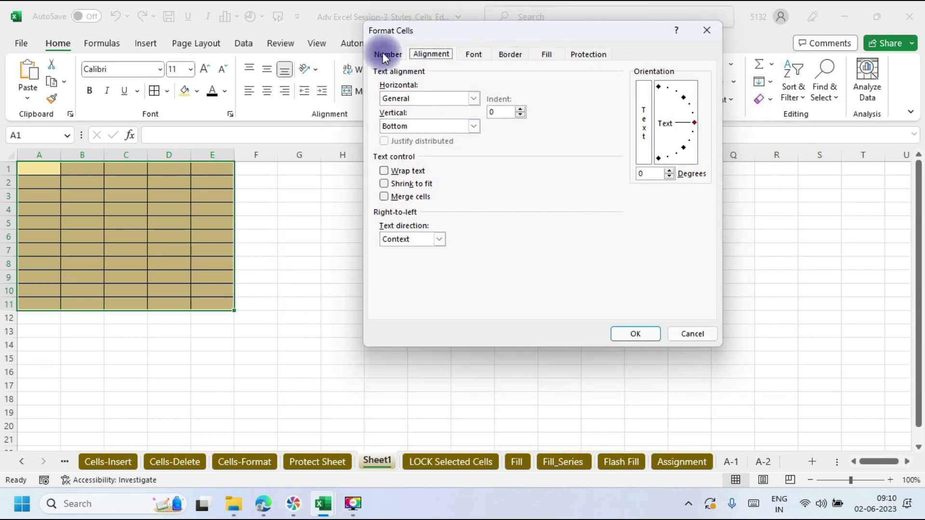
click(589, 54)
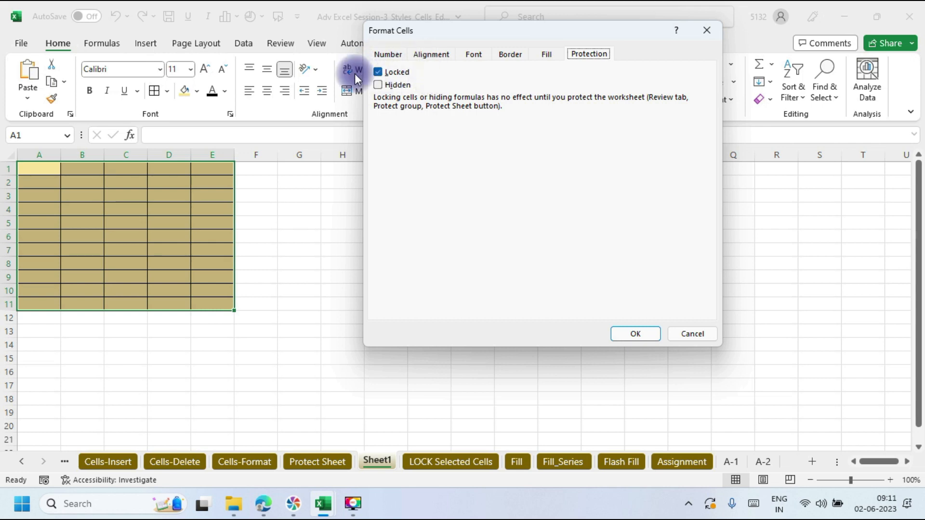
click(381, 71)
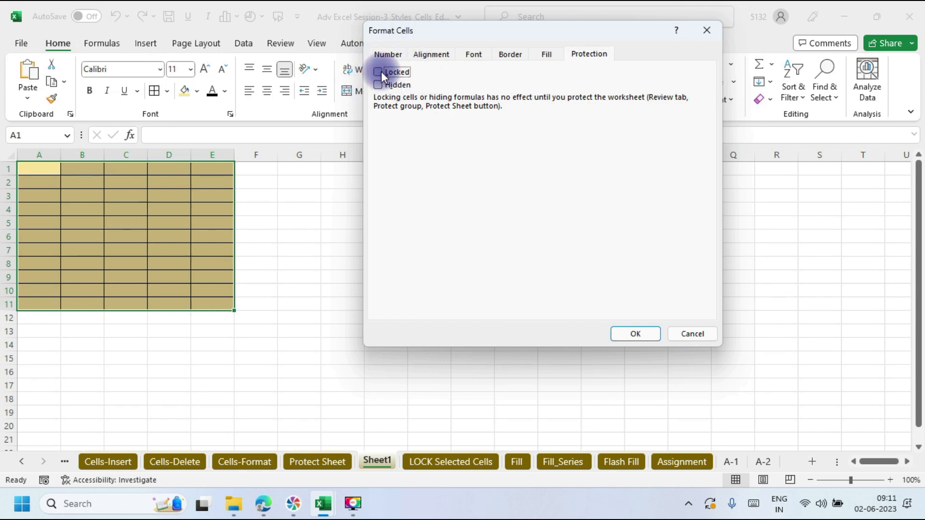
click(644, 337)
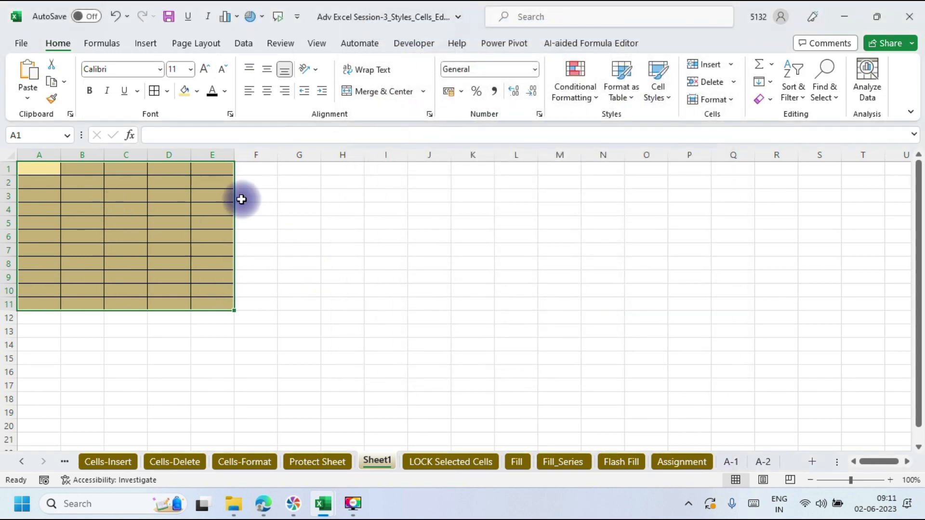
Step: Protect Sheet1 with a password, entering it twice to confirm
click(730, 98)
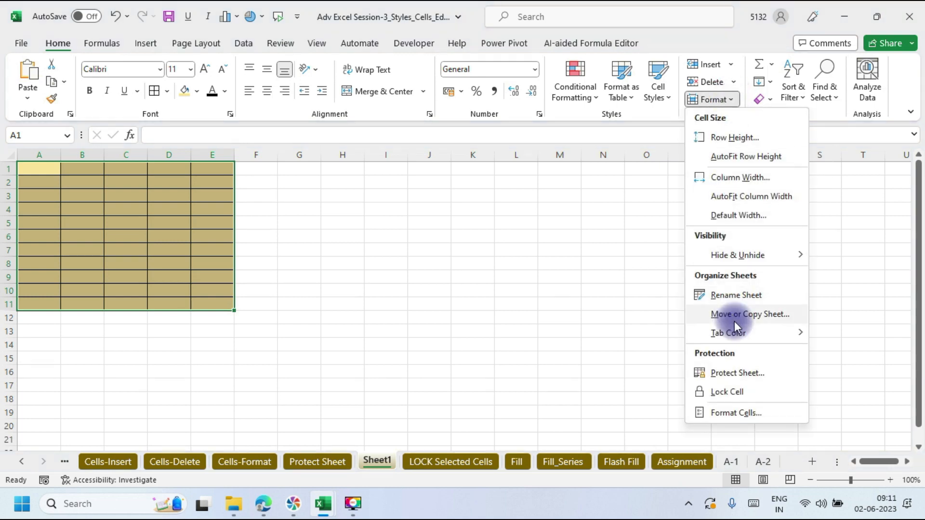
click(734, 375)
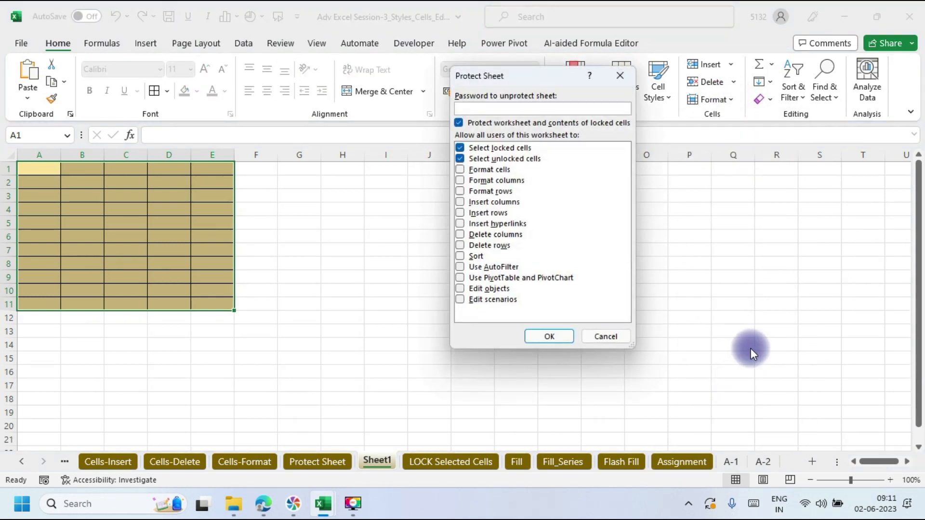
text(123)
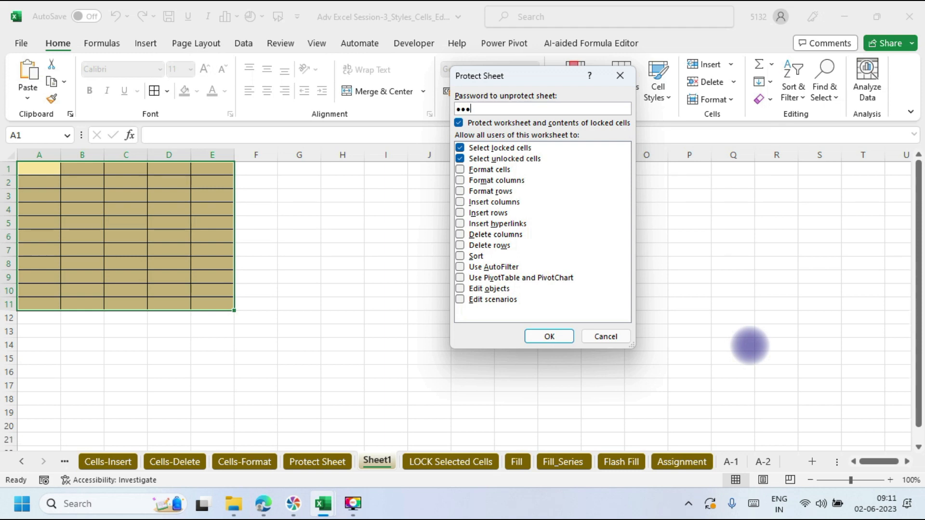
key(Return)
text(123)
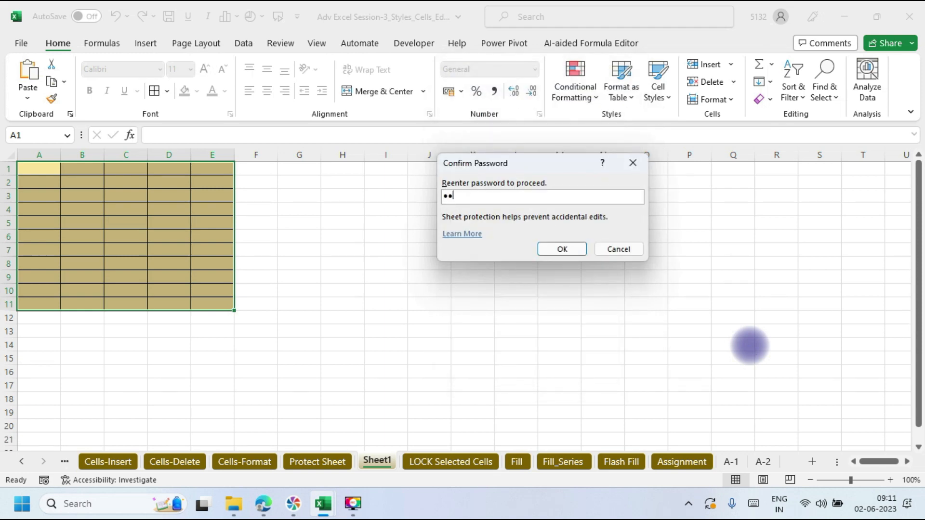
key(Return)
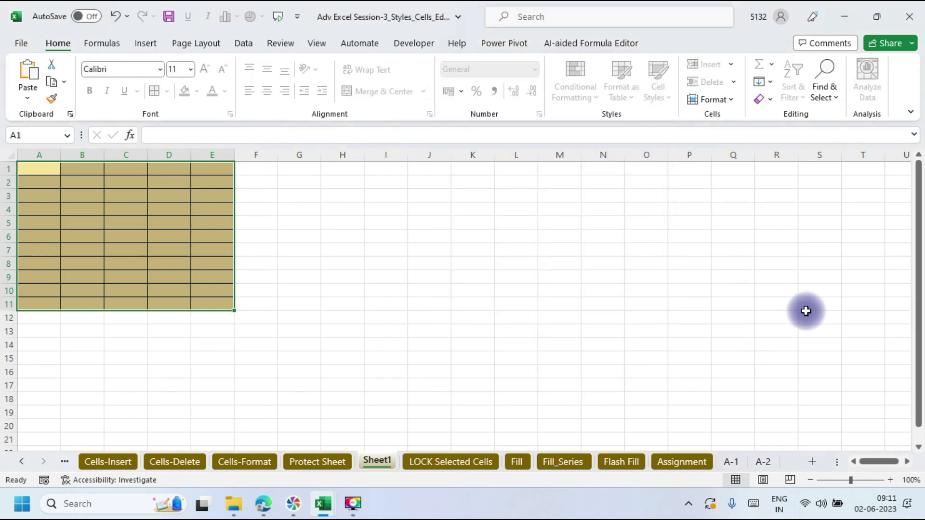
Step: Check that H2 rejects edits while B2 in the table accepts typing, then cancel the entry
click(350, 186)
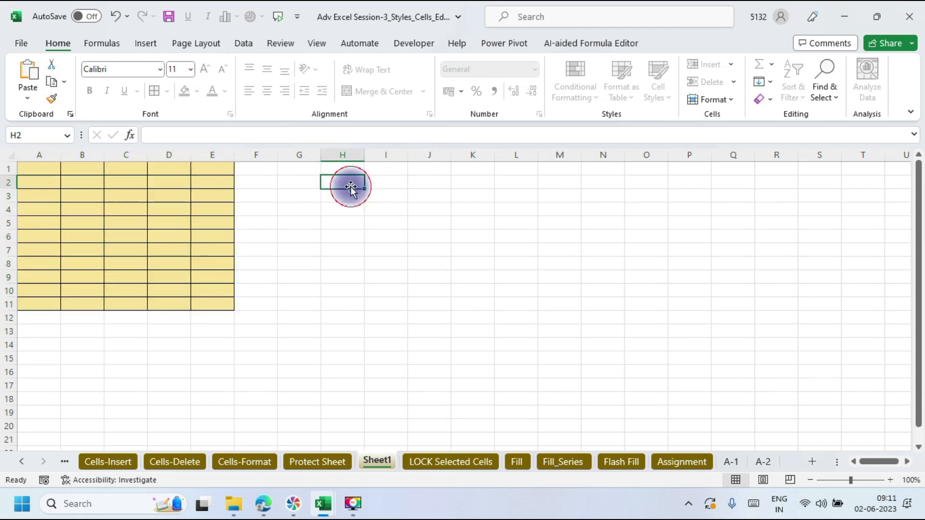
double_click(351, 186)
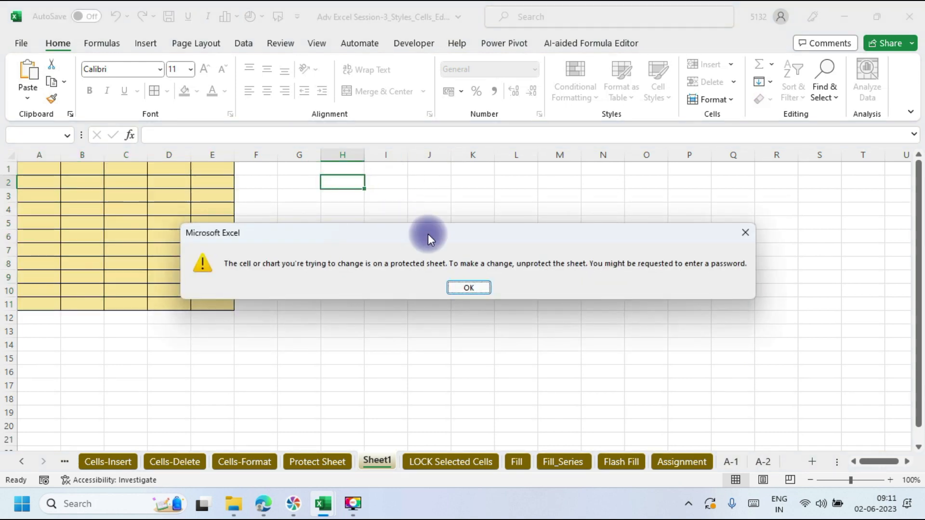
click(469, 288)
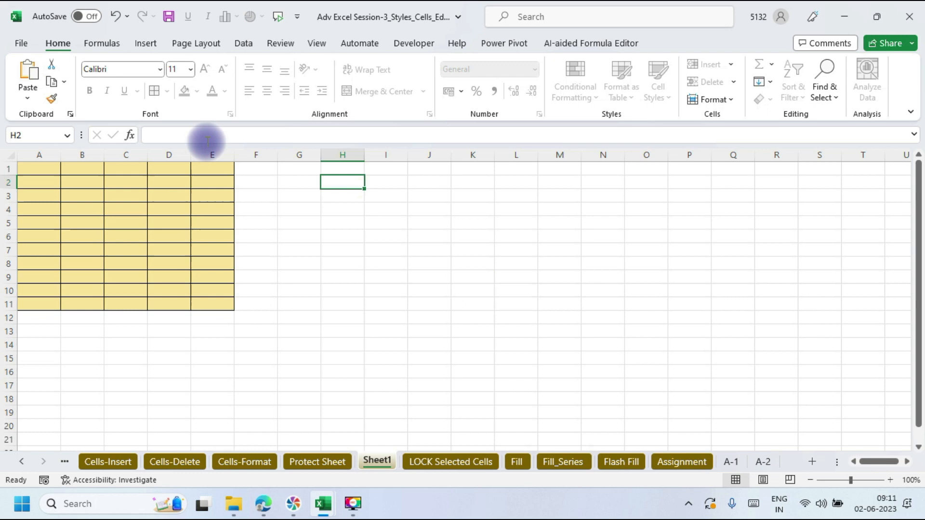
click(74, 182)
text(er)
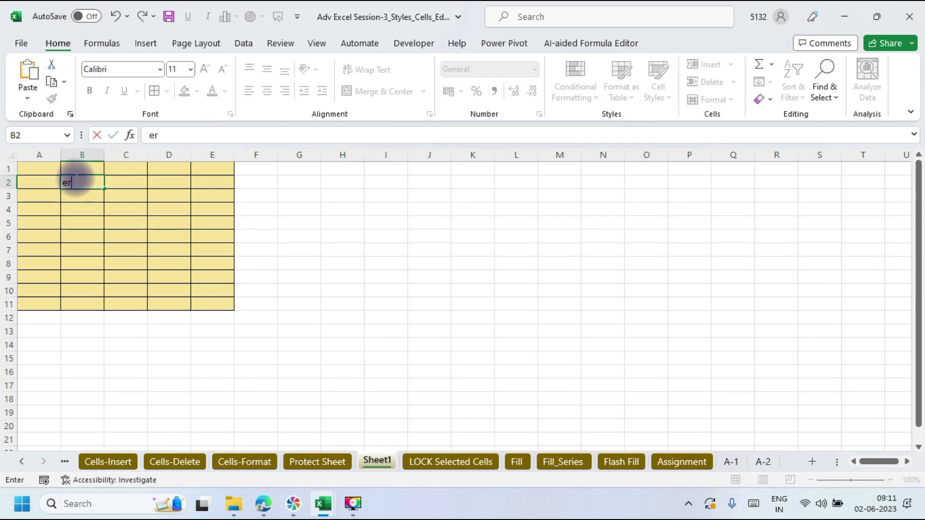
text(tyyyyuuu)
key(BackSpace)
key(Escape)
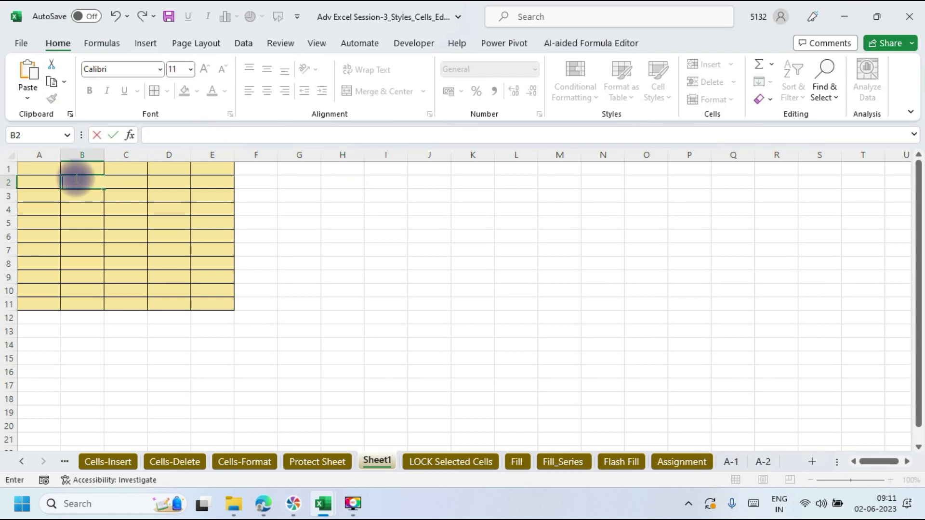
Step: Select the table A1:E11 and the empty range F1:P14, ending on Q17
click(349, 327)
drag(41, 169, 227, 310)
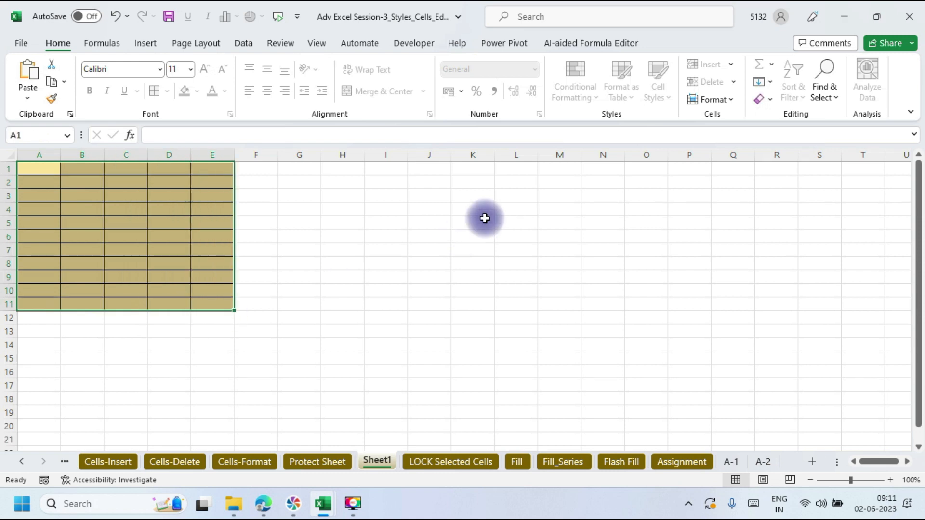
drag(274, 165, 702, 347)
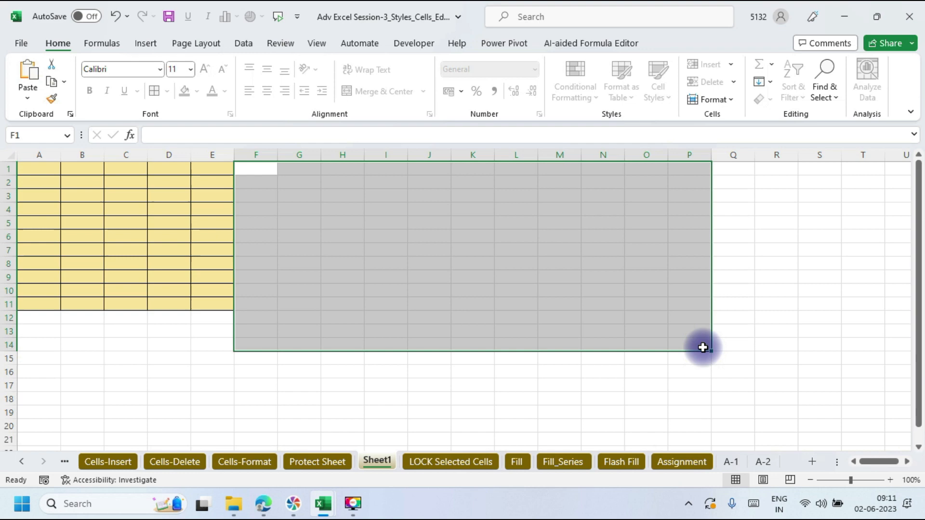
click(718, 390)
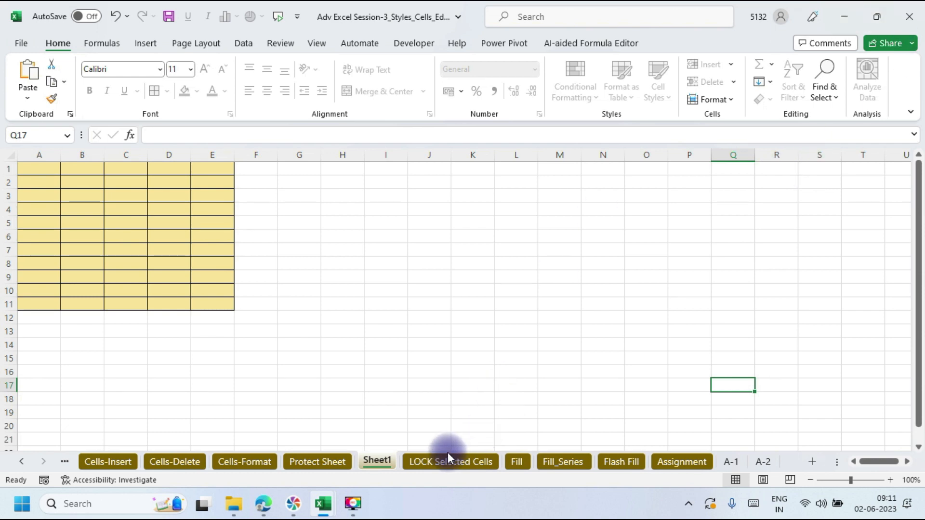
Step: Switch between the Fill sheet and Sheet1, then insert a new Sheet2 after Sheet1
click(513, 462)
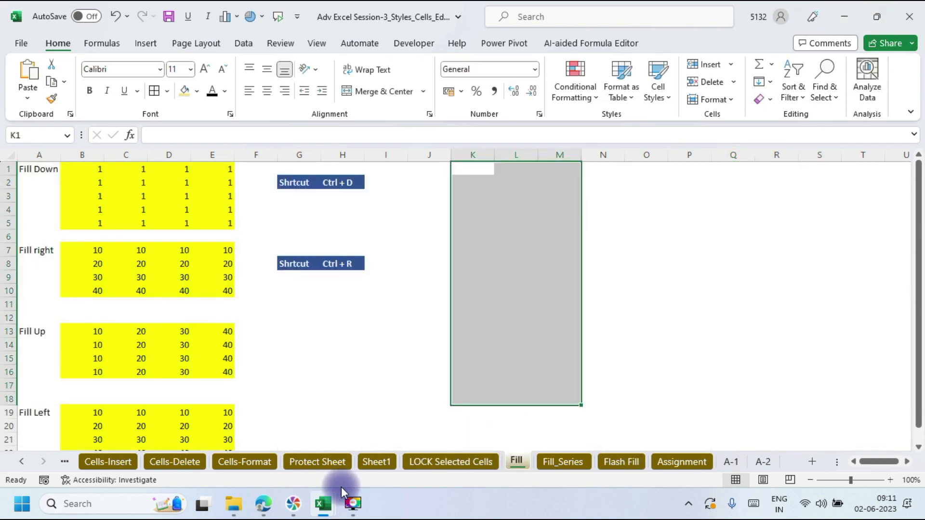
mouse_move(298, 508)
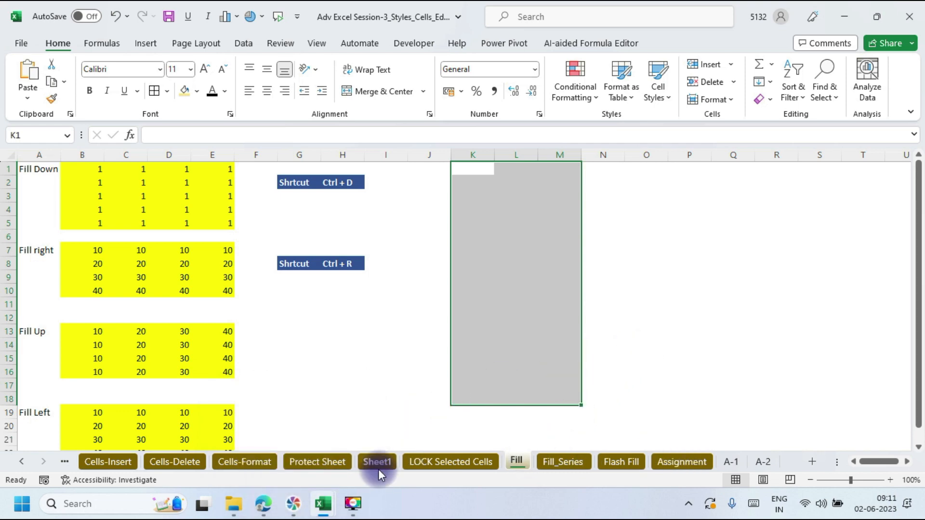
click(368, 462)
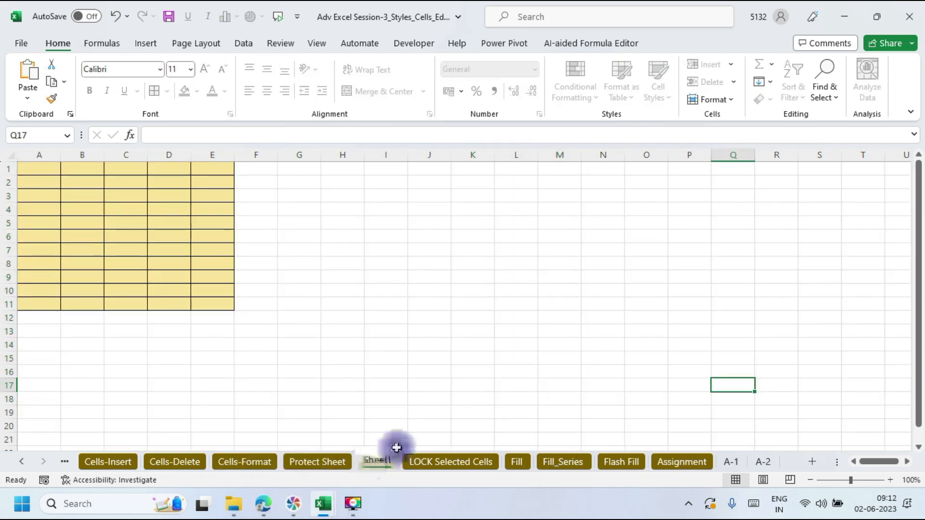
click(815, 462)
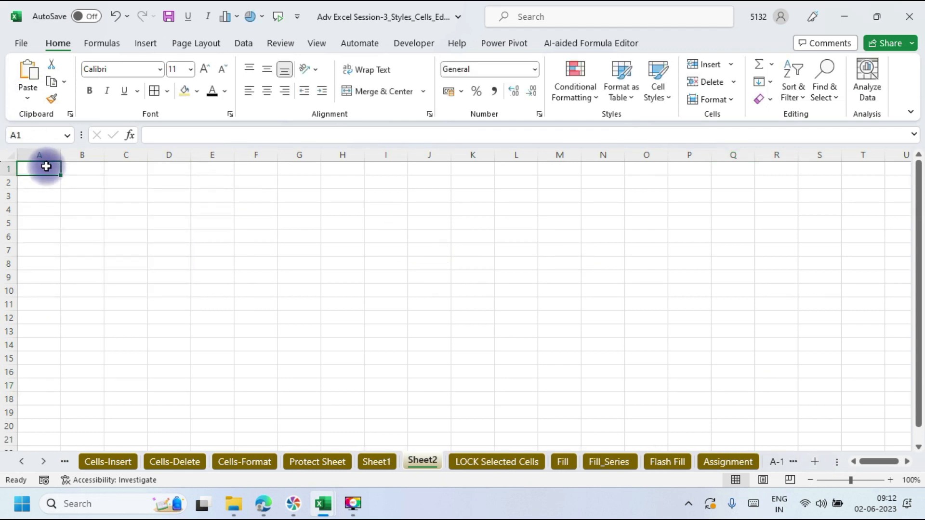
Step: Fill A1:D10 on Sheet2 yellow with All Borders, leaving the range selected
drag(46, 166, 180, 295)
click(198, 91)
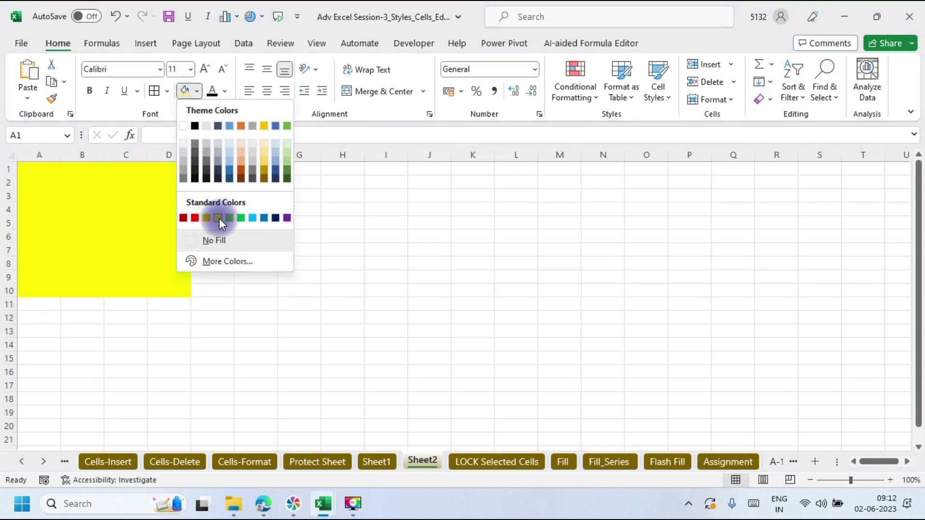
click(218, 218)
click(153, 91)
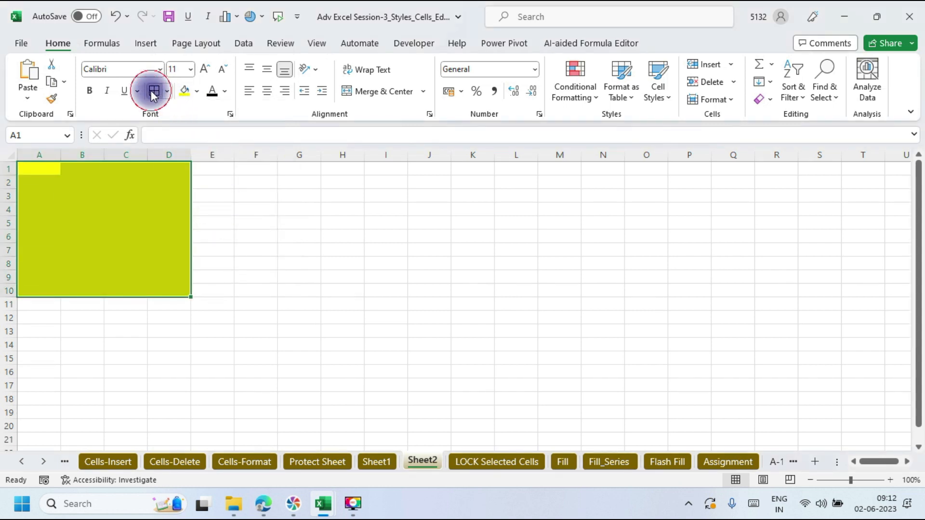
click(368, 276)
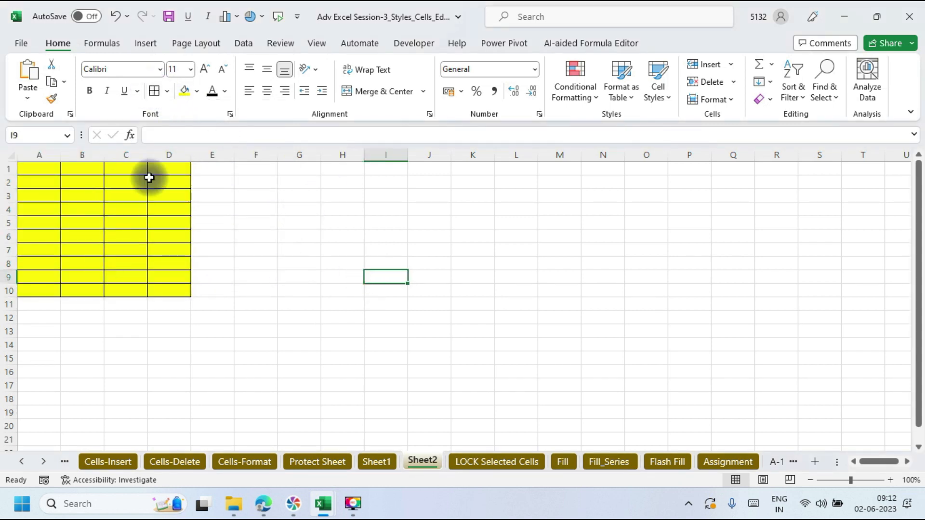
drag(42, 165, 181, 289)
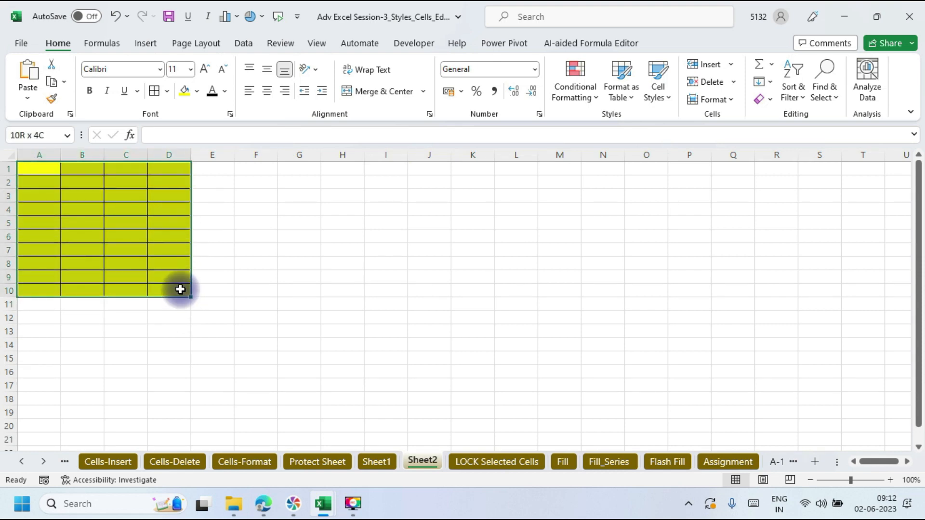
drag(180, 289, 180, 289)
Step: Uncheck Locked on the Format Cells Protection tab for A1:D10
key(ctrl+1)
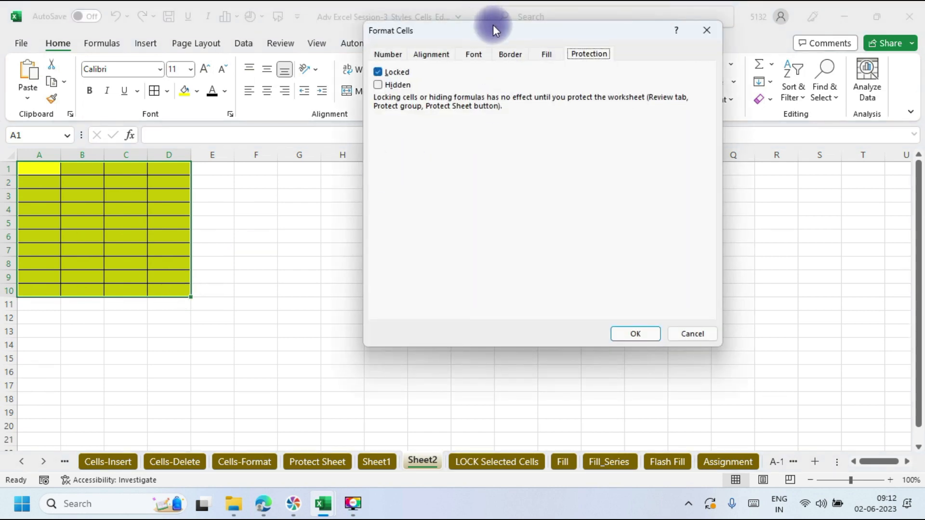
drag(492, 25, 447, 29)
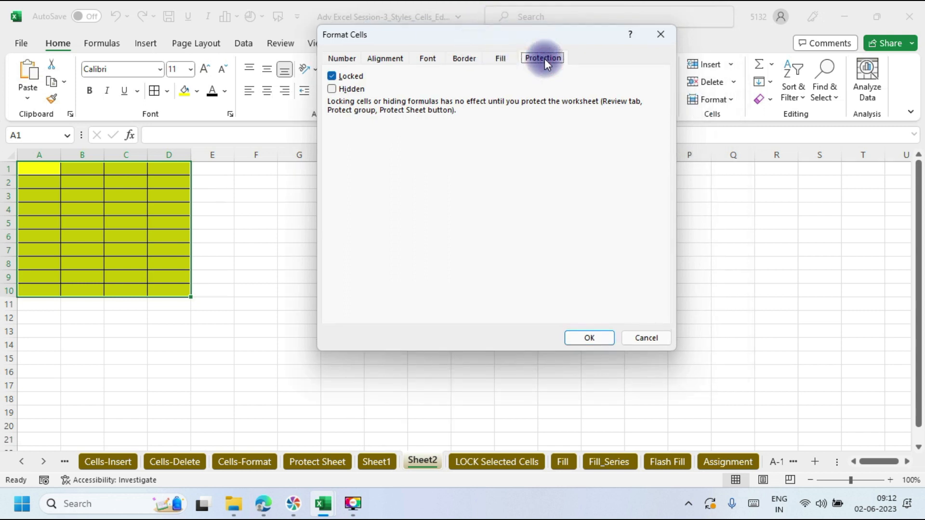
click(331, 77)
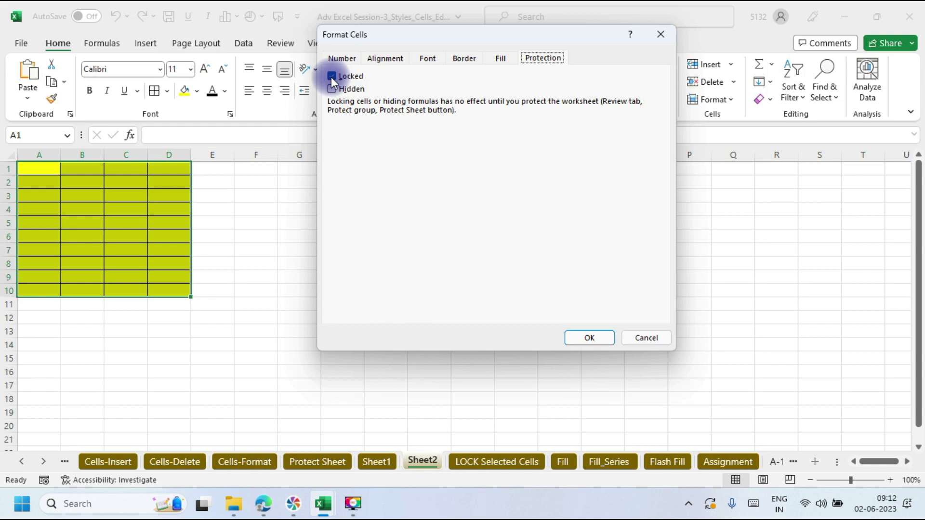
click(331, 76)
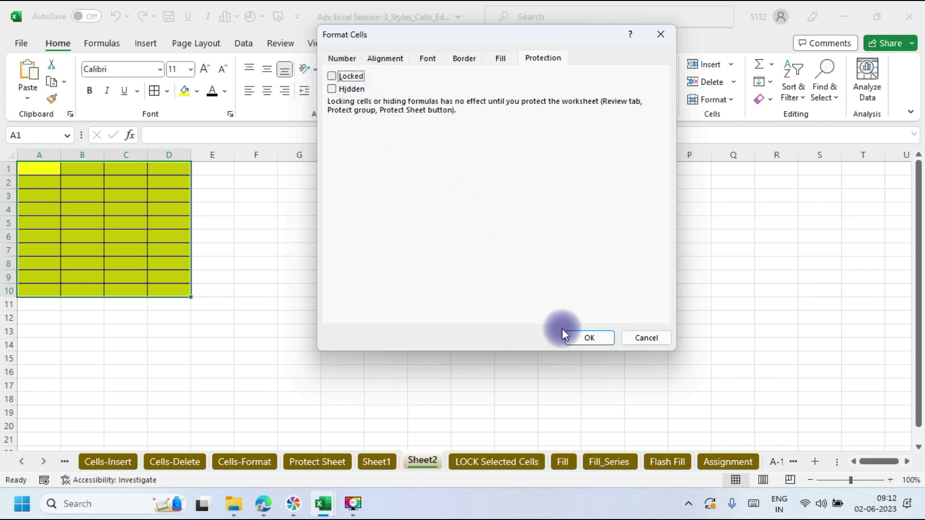
click(590, 335)
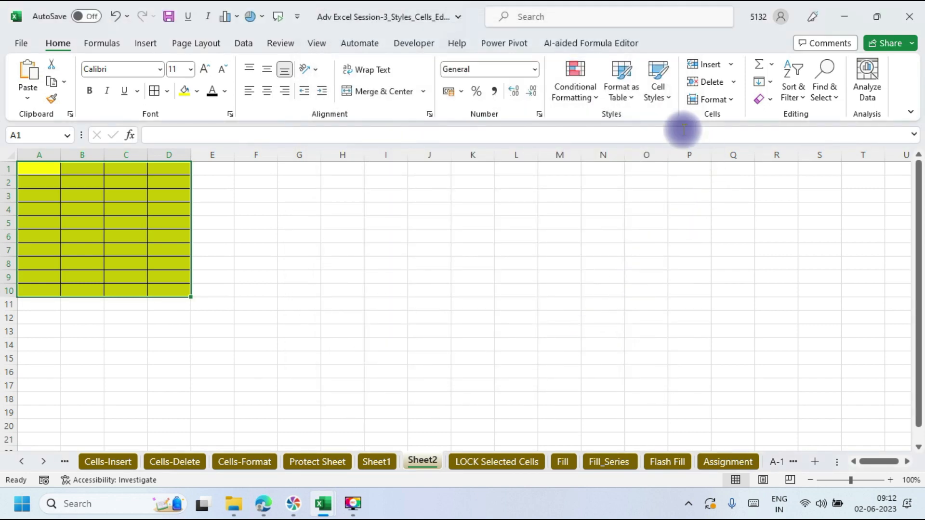
Step: Protect Sheet2 via Home > Format > Protect Sheet, entering the password twice
click(726, 101)
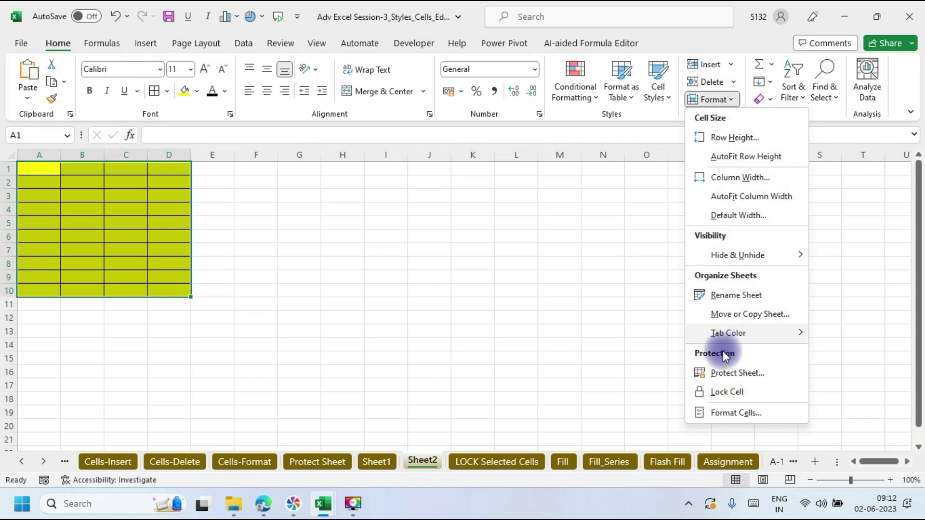
click(733, 372)
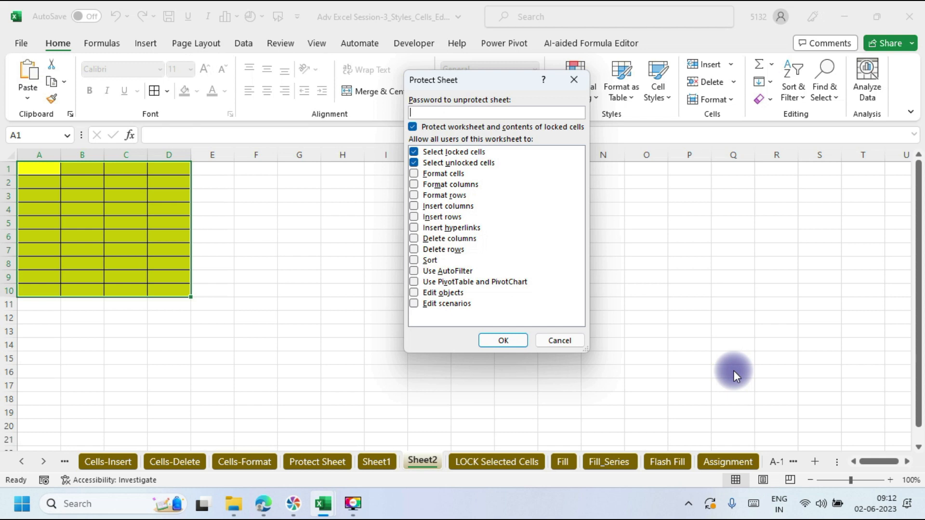
text(123)
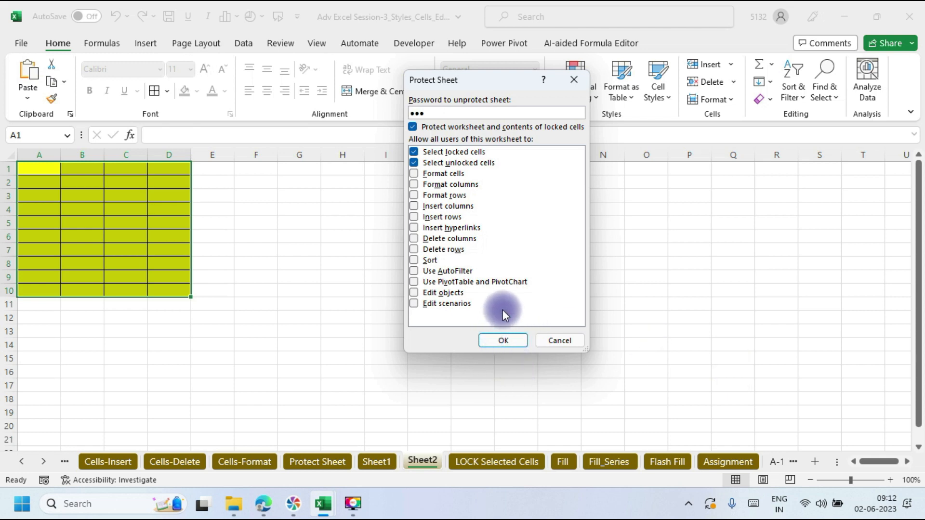
click(502, 337)
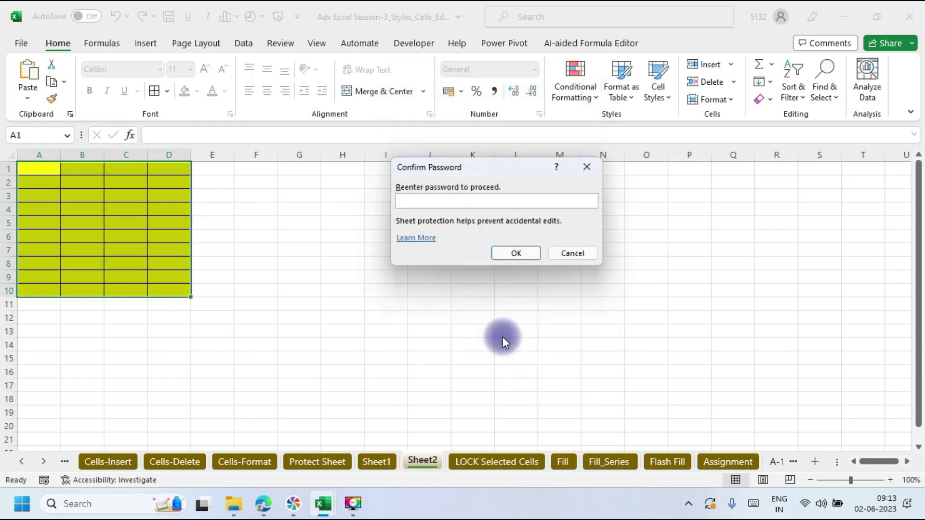
text(123)
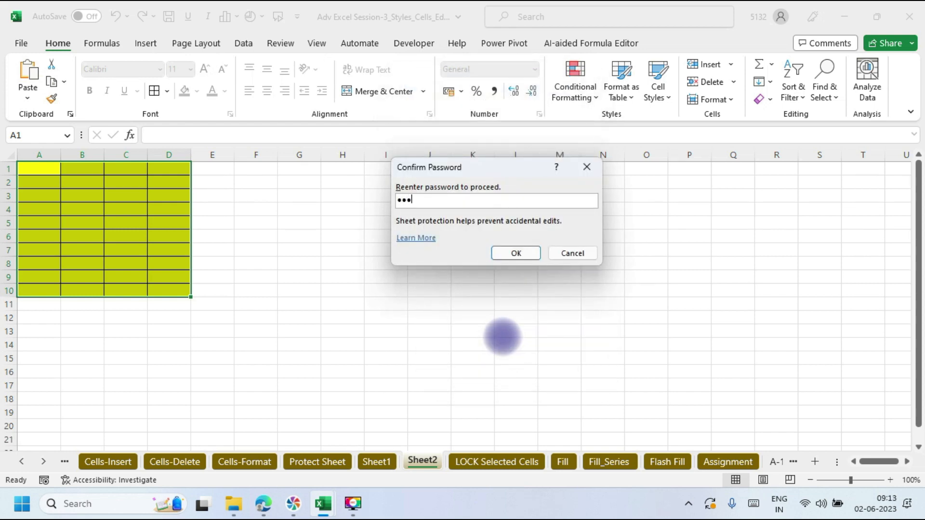
click(504, 257)
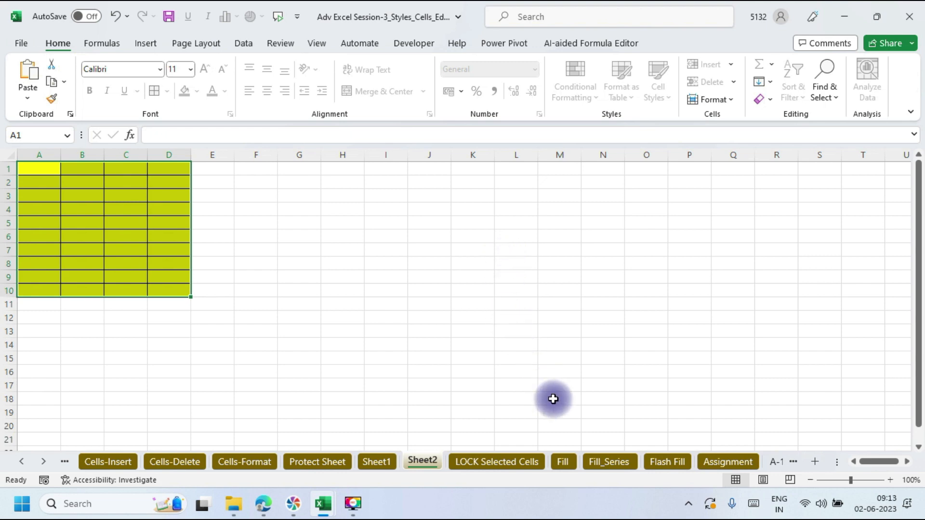
Step: Try editing locked cell I4 and dismiss the protected-sheet warning
click(377, 210)
double_click(376, 210)
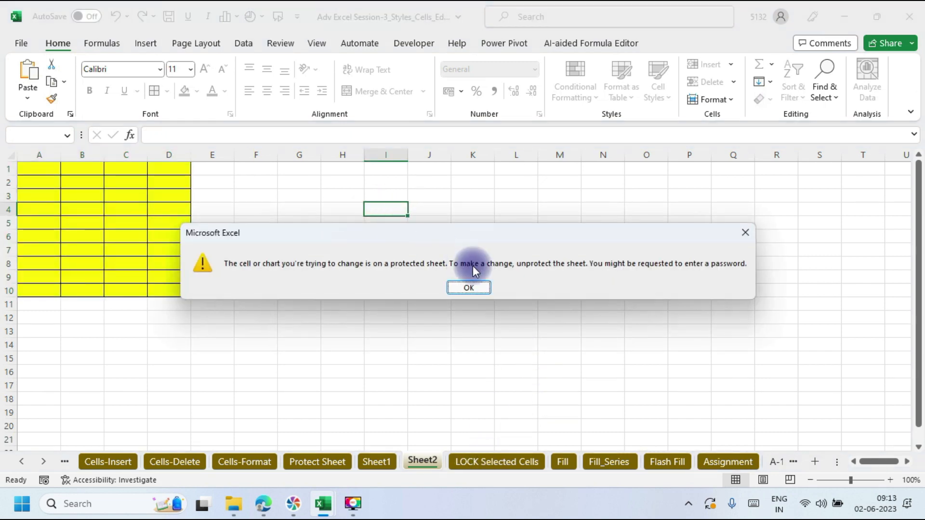
click(471, 288)
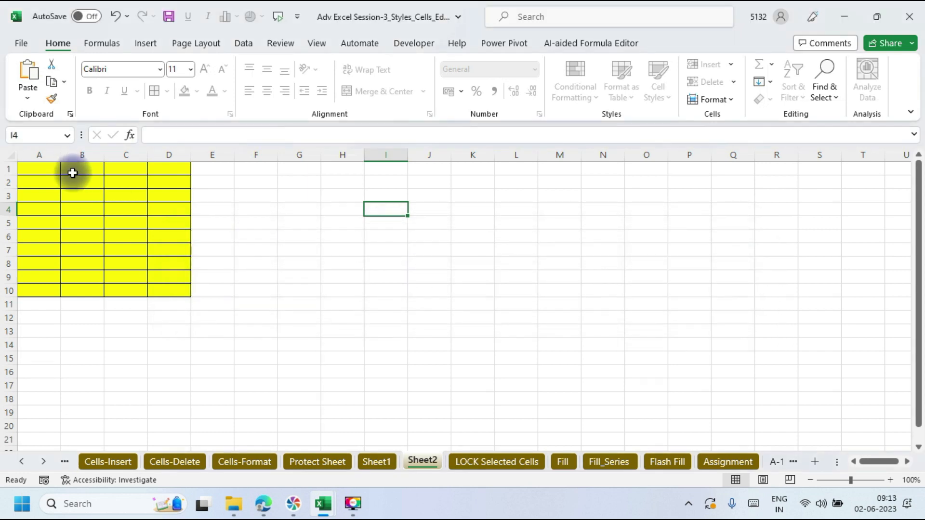
Step: Type test text into B1 of the yellow block, then erase it so B1 stays empty
click(72, 172)
text(ghjkklll;)
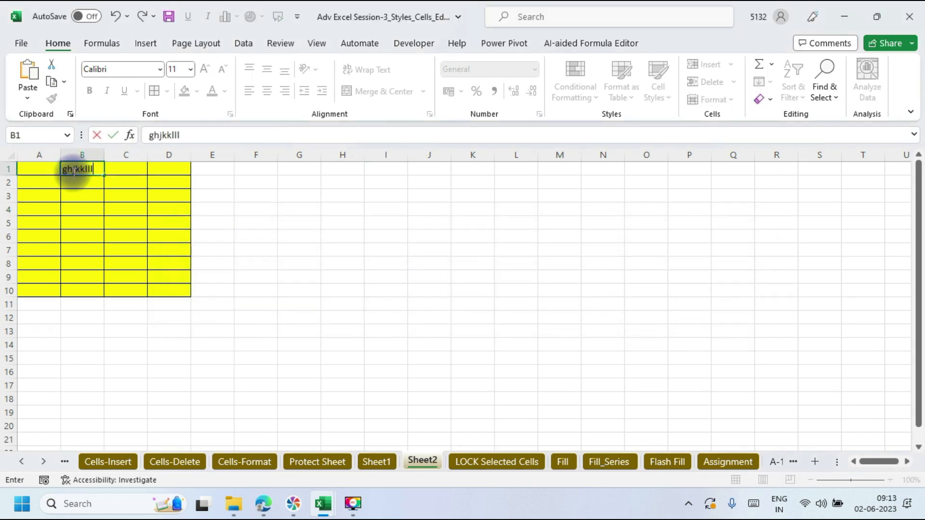
key(BackSpace)
key(BackSpace)
key(BackSpace)
key(BackSpace)
key(BackSpace)
key(BackSpace)
key(BackSpace)
key(BackSpace)
key(BackSpace)
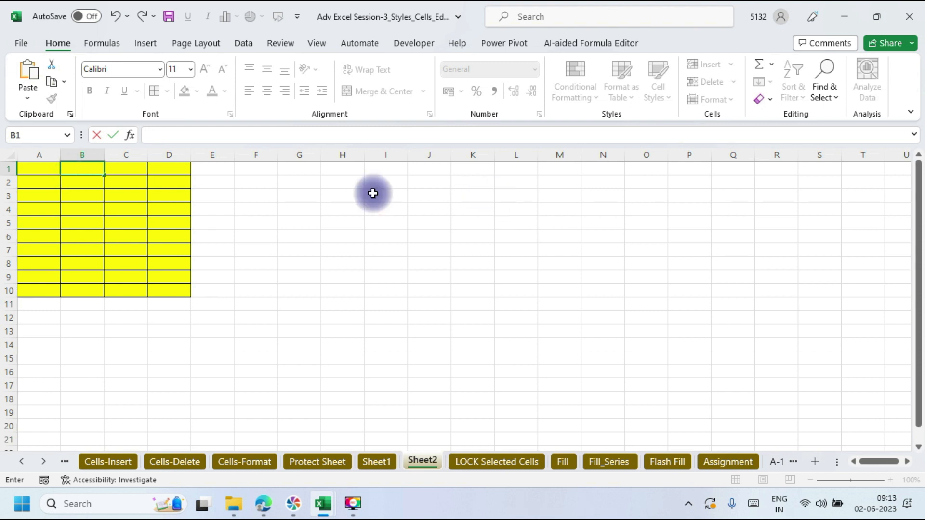
click(529, 264)
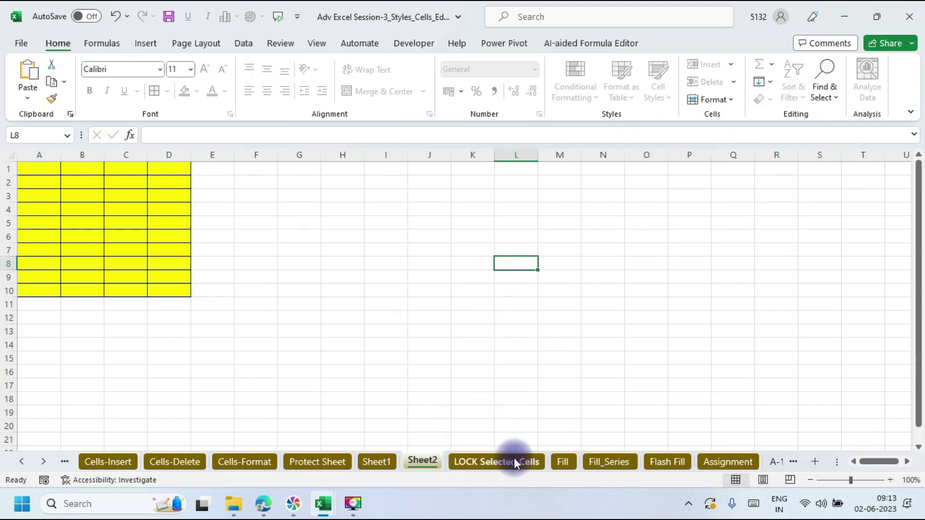
Step: On the Fill sheet, select P2:P9 and browse the Home > Fill directions twice without choosing
click(561, 463)
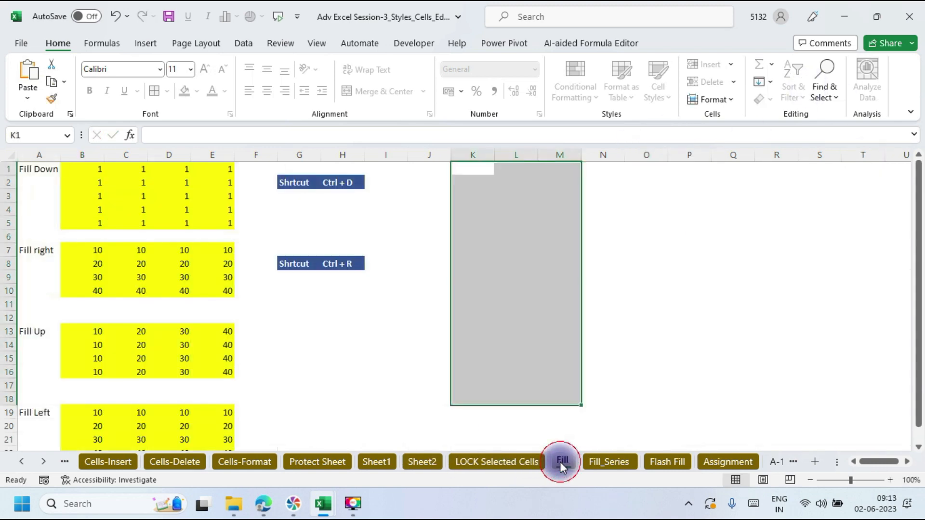
drag(668, 278, 689, 181)
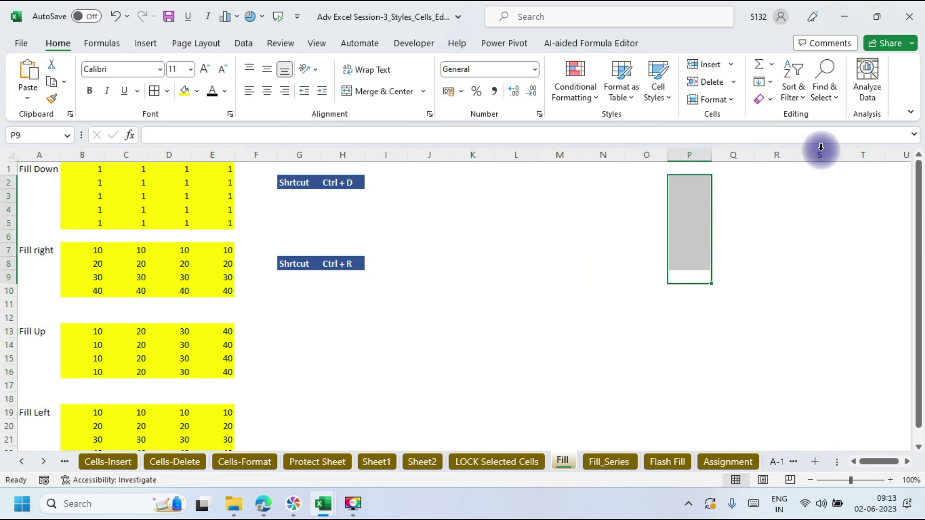
click(770, 85)
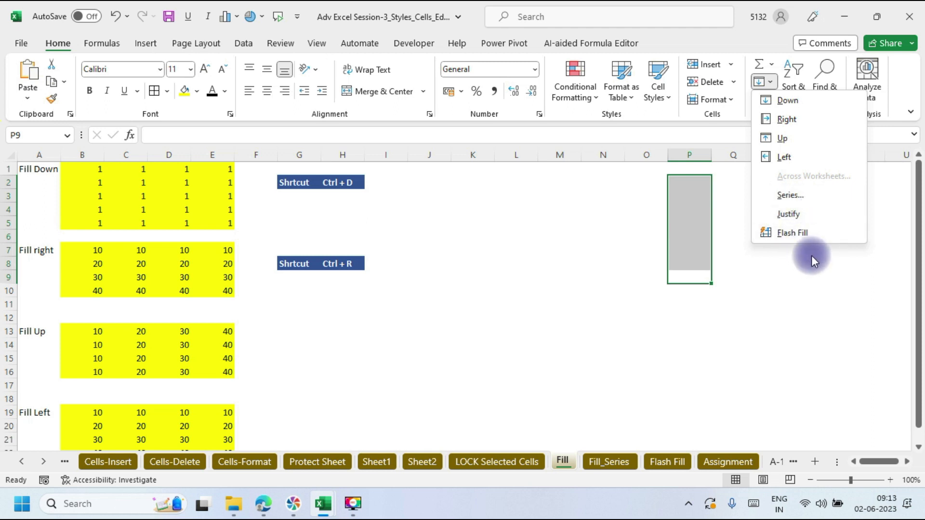
click(532, 318)
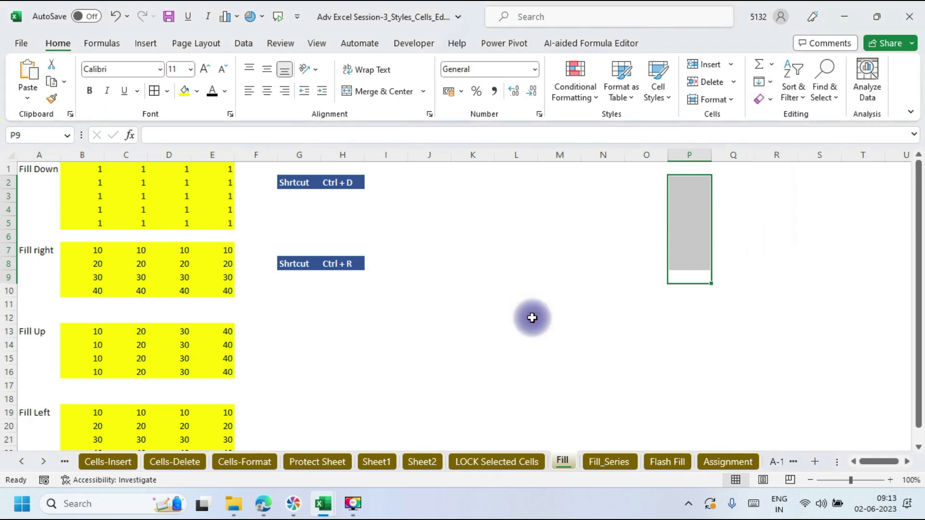
click(769, 83)
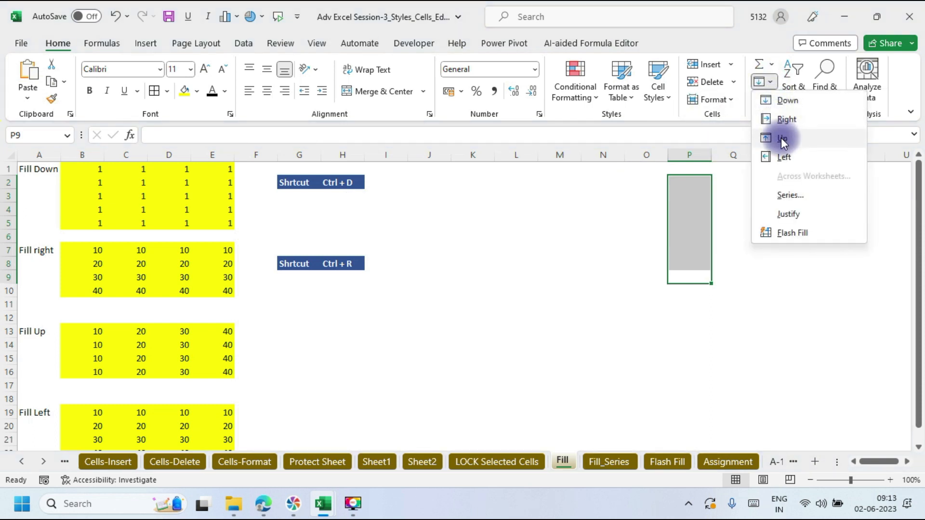
click(505, 296)
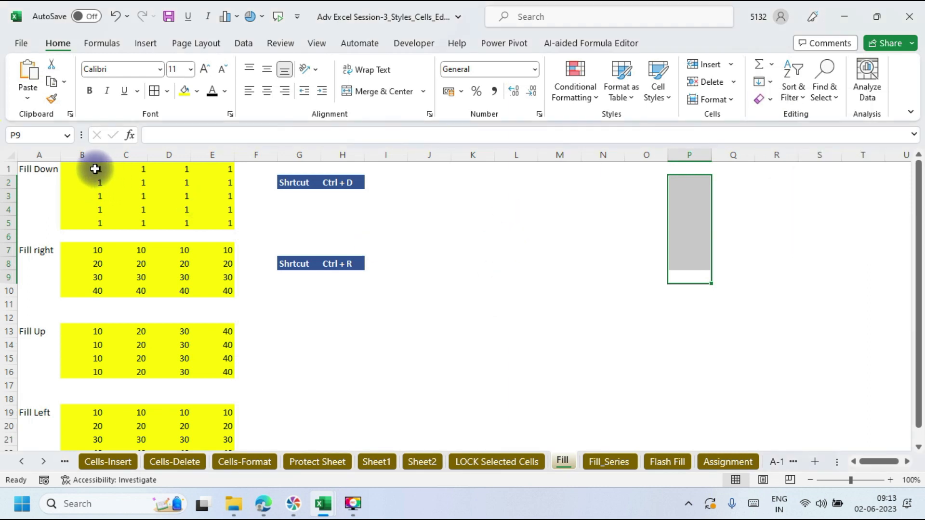
Step: Clear B2:E5, then fill row 1's 1s down through B1:E5 with Ctrl+D
drag(93, 183, 215, 229)
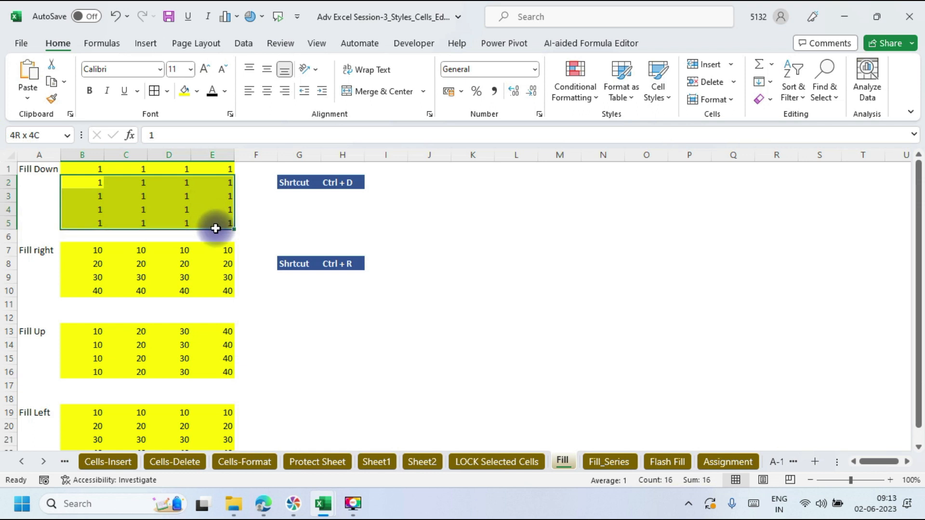
key(Delete)
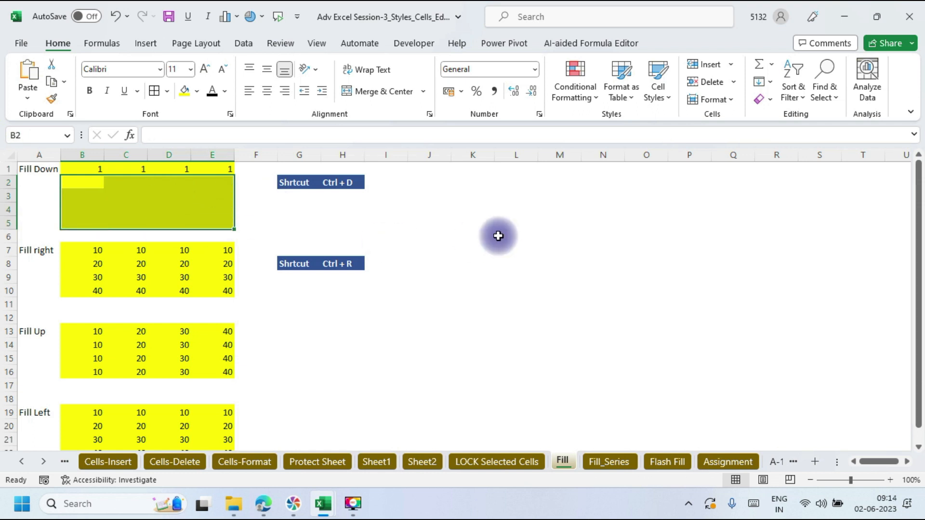
click(498, 235)
drag(78, 165, 217, 226)
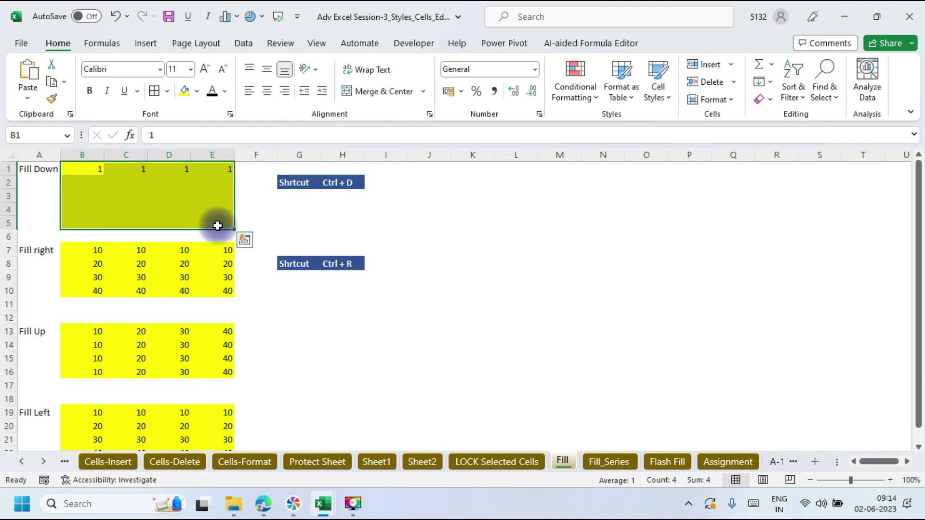
key(ctrl+d)
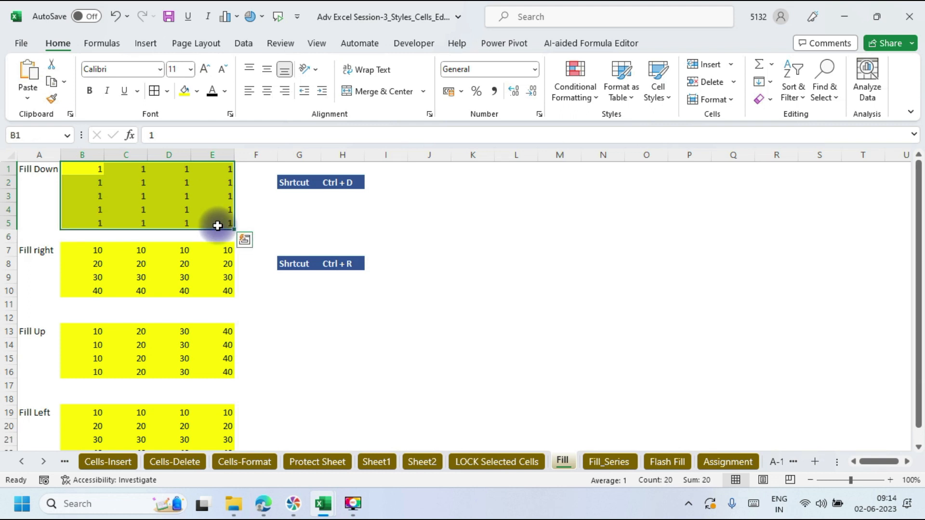
Step: Clear and restore the 1s in B1:D5 and column E through delete and undo attempts
mouse_move(93, 169)
mouse_down()
mouse_move(202, 192)
mouse_move(184, 223)
mouse_move(178, 172)
mouse_move(91, 165)
mouse_up()
key(Delete)
key(Delete)
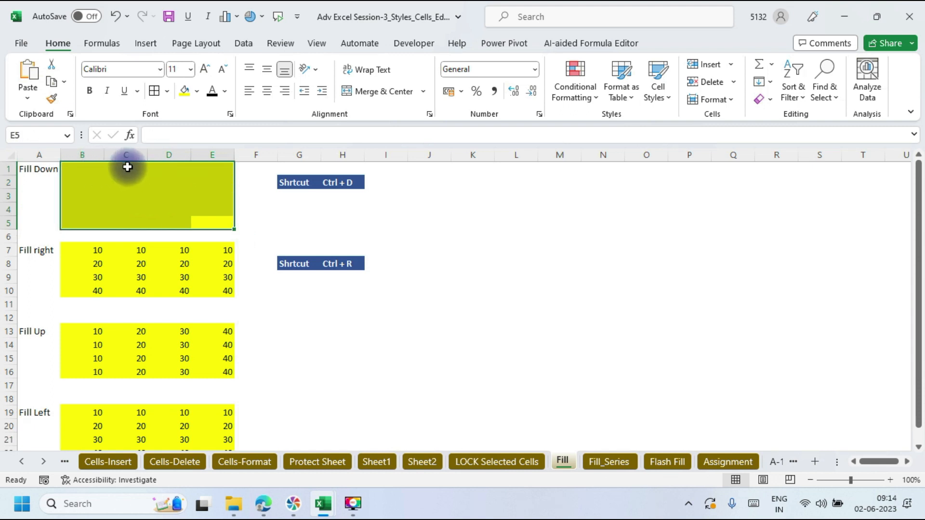
key(ctrl+z)
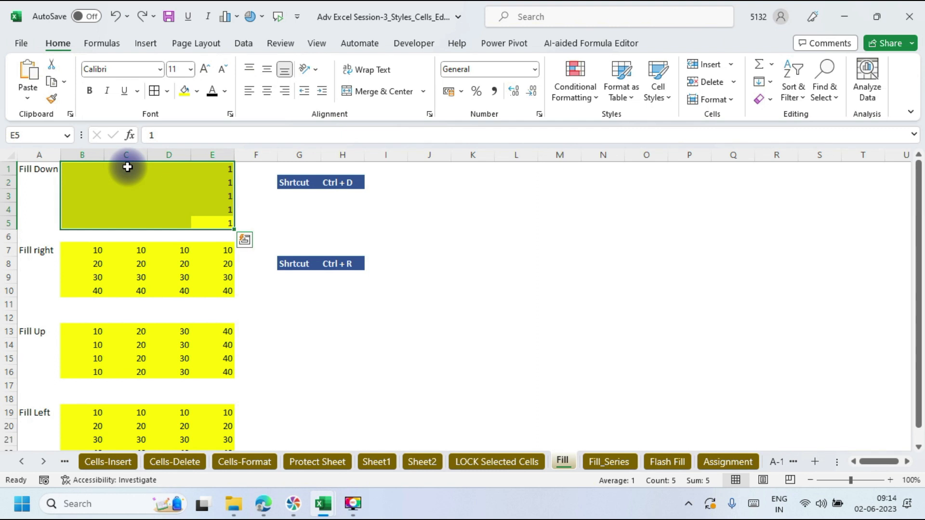
key(Delete)
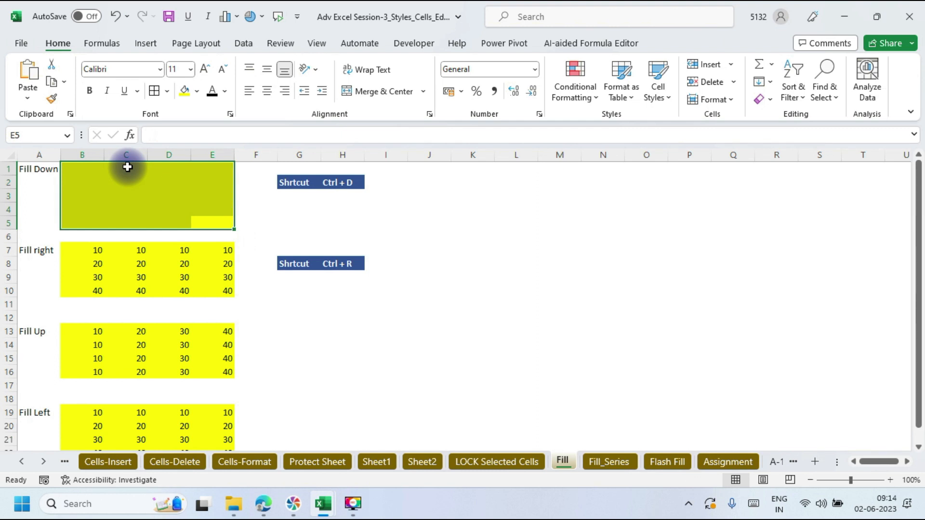
click(127, 167)
key(ctrl+z)
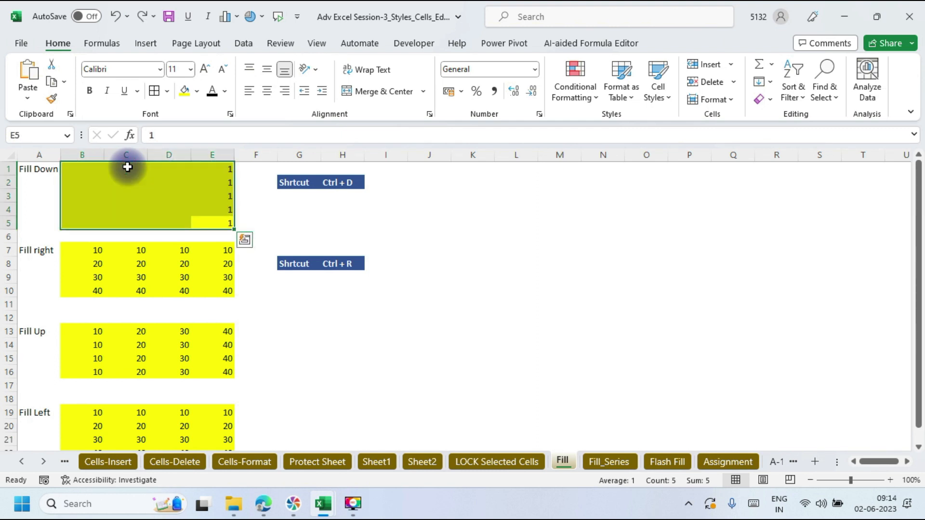
click(324, 212)
drag(223, 226, 78, 165)
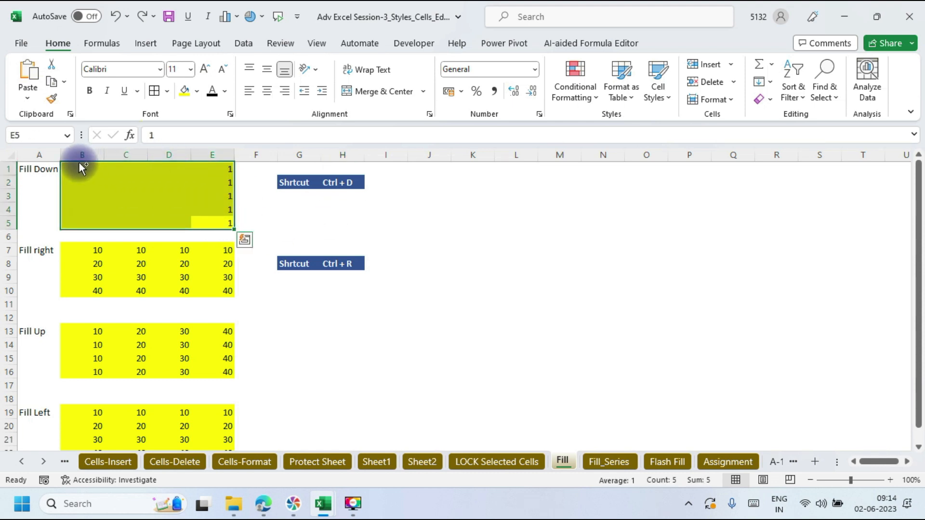
key(ctrl+q)
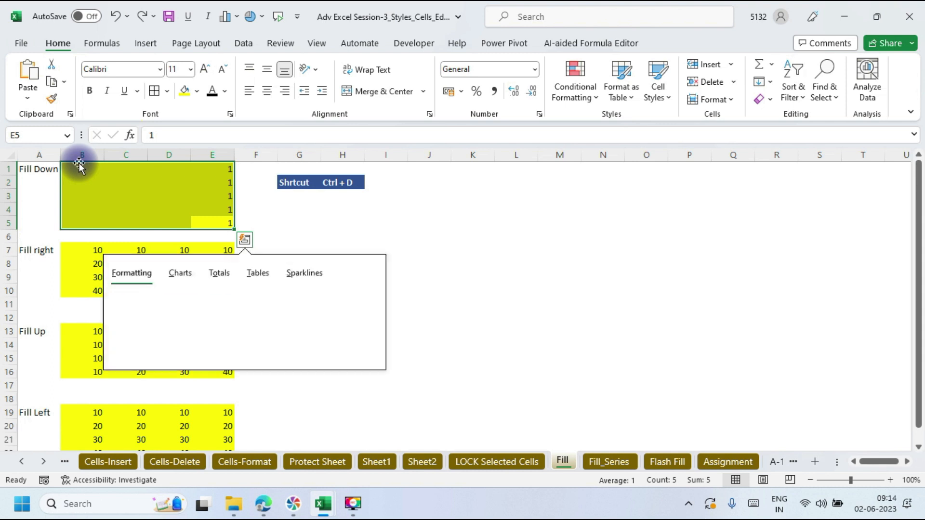
click(226, 171)
drag(226, 171, 220, 226)
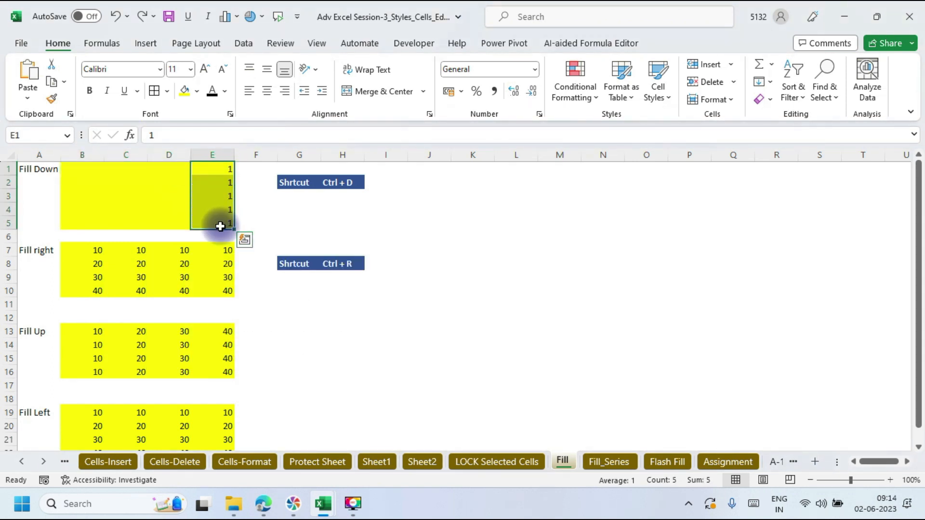
key(ctrl+z)
Step: Clear C1:E5, fill column B's 1s right with Ctrl+R, then clear B1:E4
drag(136, 173, 215, 222)
key(Delete)
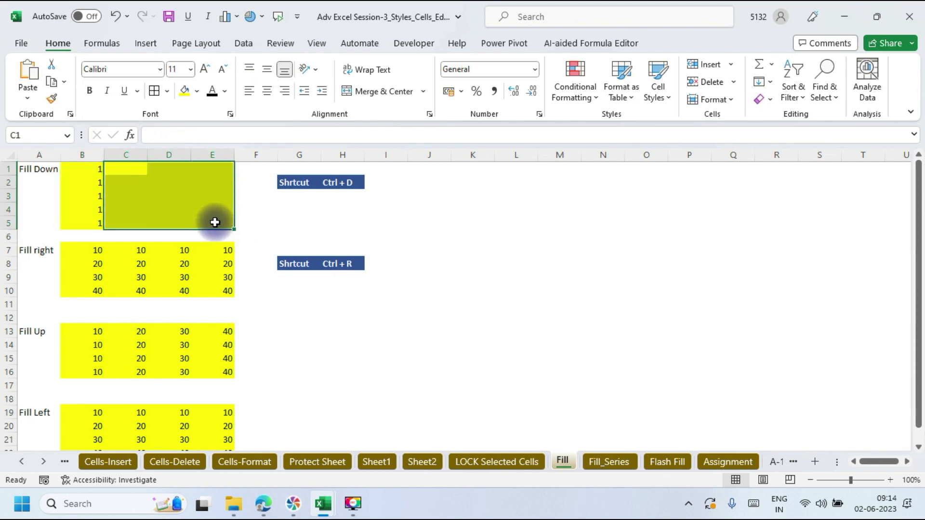
drag(95, 172, 198, 220)
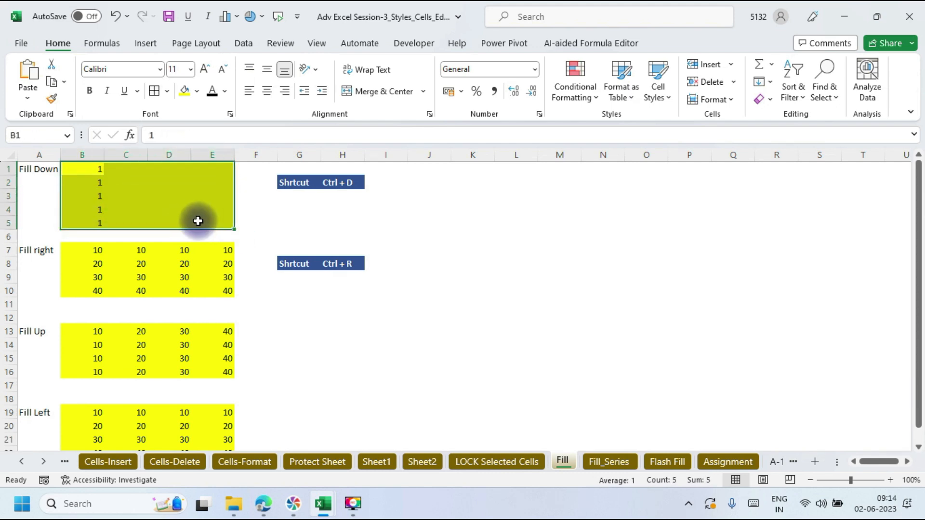
key(ctrl+r)
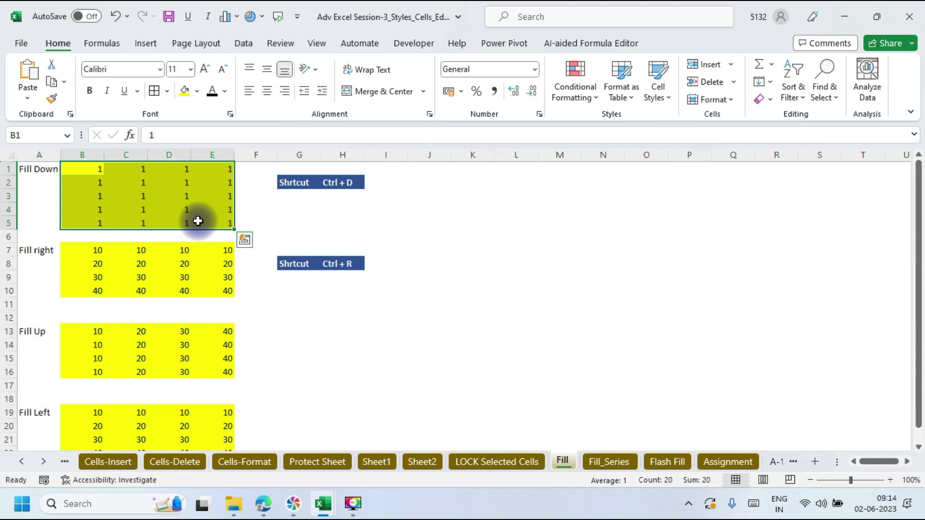
drag(91, 169, 100, 151)
key(Delete)
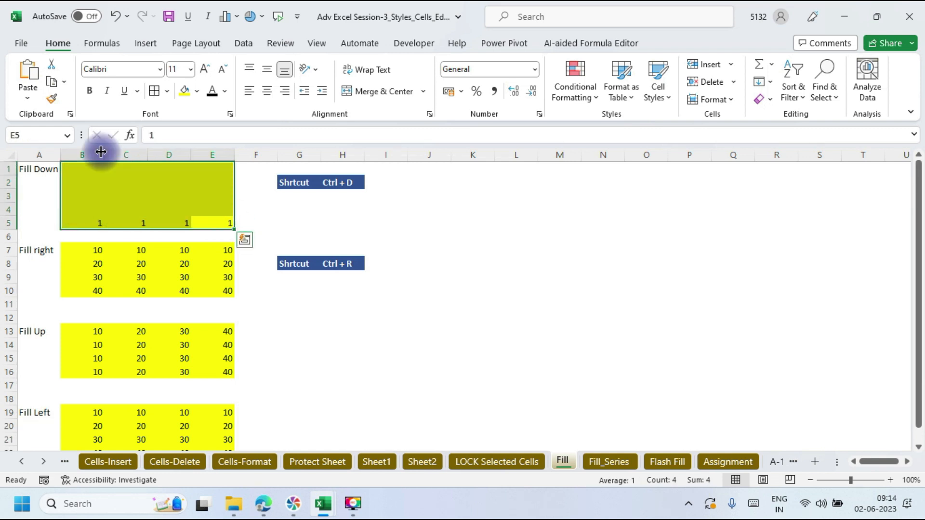
Step: Fill row 5's 1s up through B1:E5 using Home > Fill > Up, toggling underline
key(ctrl+u)
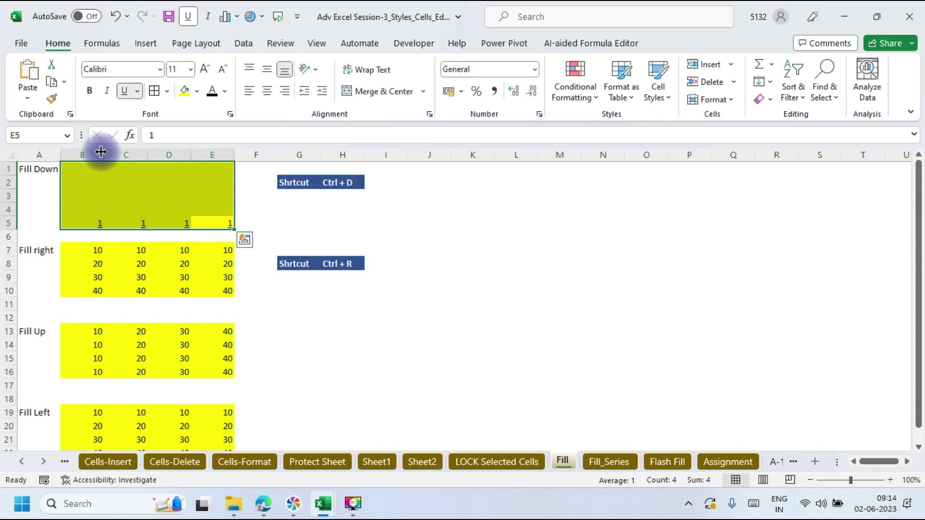
click(770, 82)
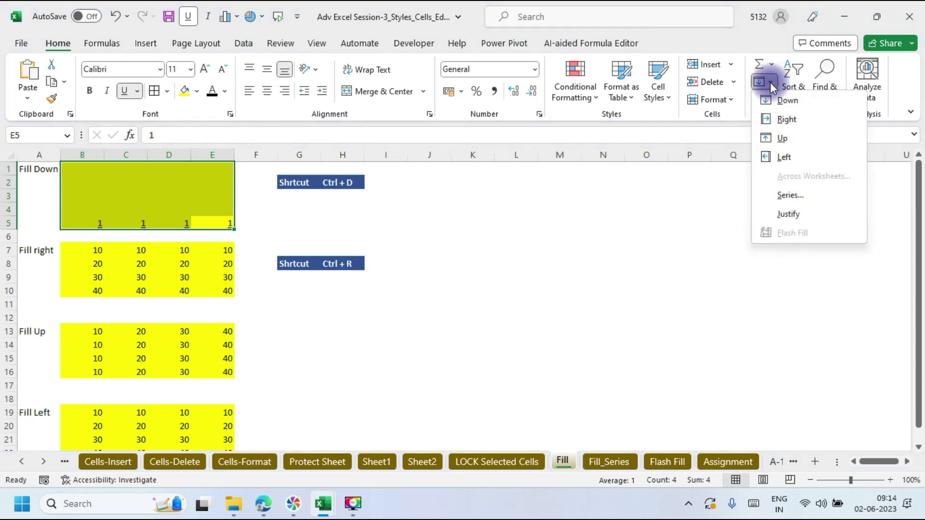
click(784, 138)
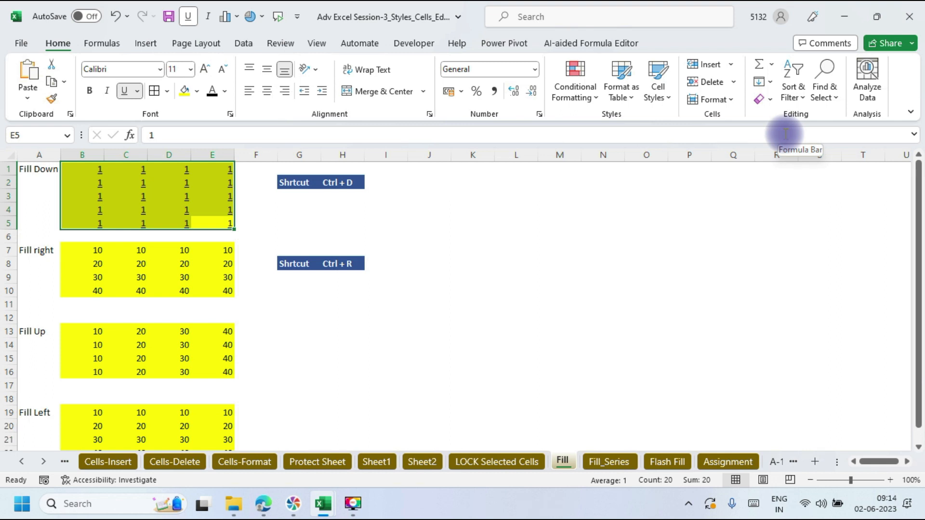
key(ctrl+u)
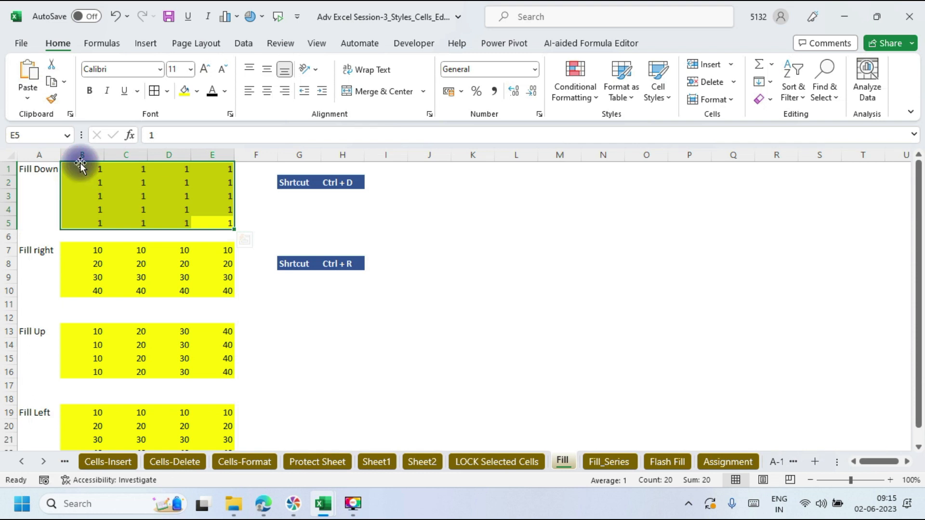
Step: Clear B1:D5 and refill it leftward from column E with Home > Fill > Left
mouse_move(87, 168)
mouse_down()
mouse_move(177, 189)
mouse_move(178, 233)
mouse_move(177, 219)
mouse_move(221, 222)
mouse_move(90, 165)
mouse_up()
key(Delete)
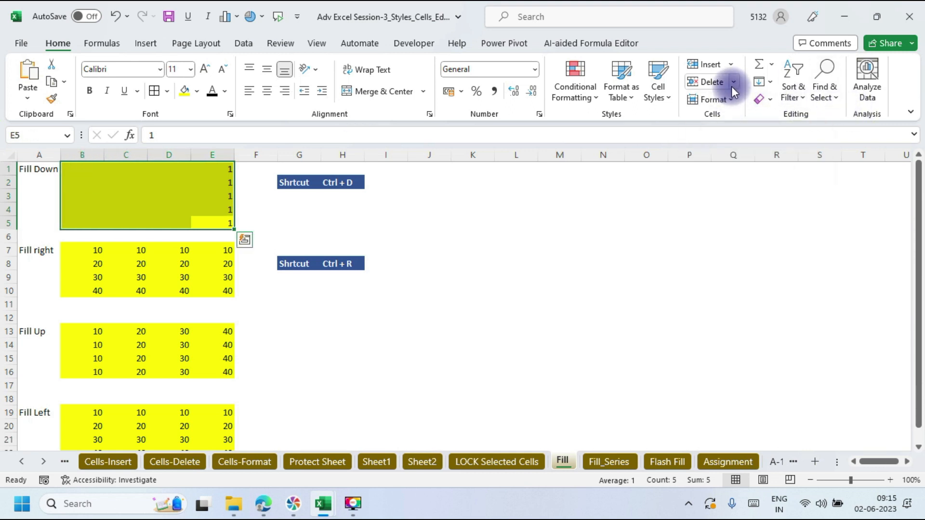
click(767, 86)
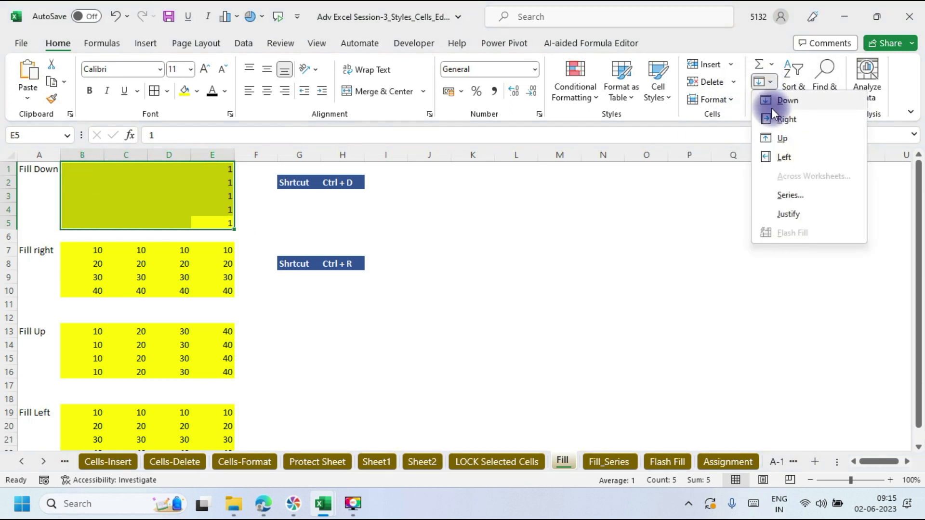
click(784, 158)
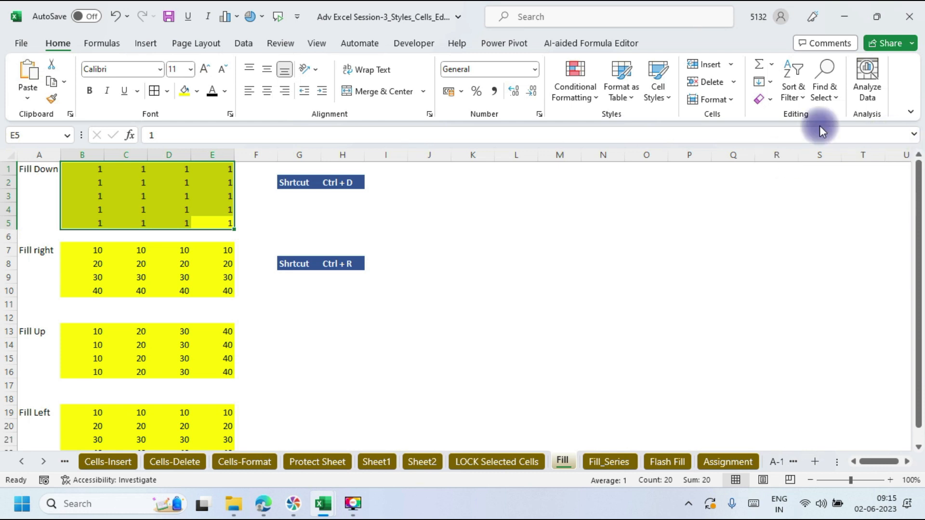
Step: Reopen and close the Fill menu, then move to the Fill_Series sheet
click(770, 86)
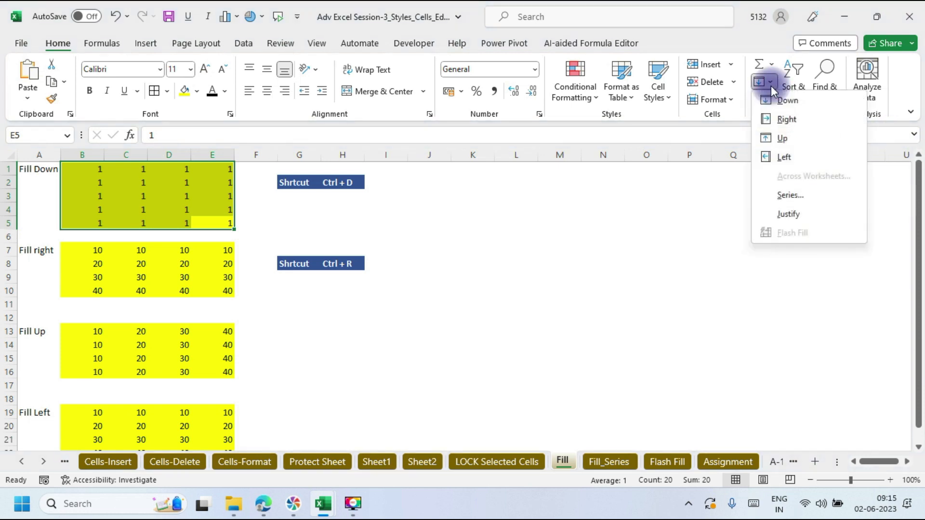
click(772, 284)
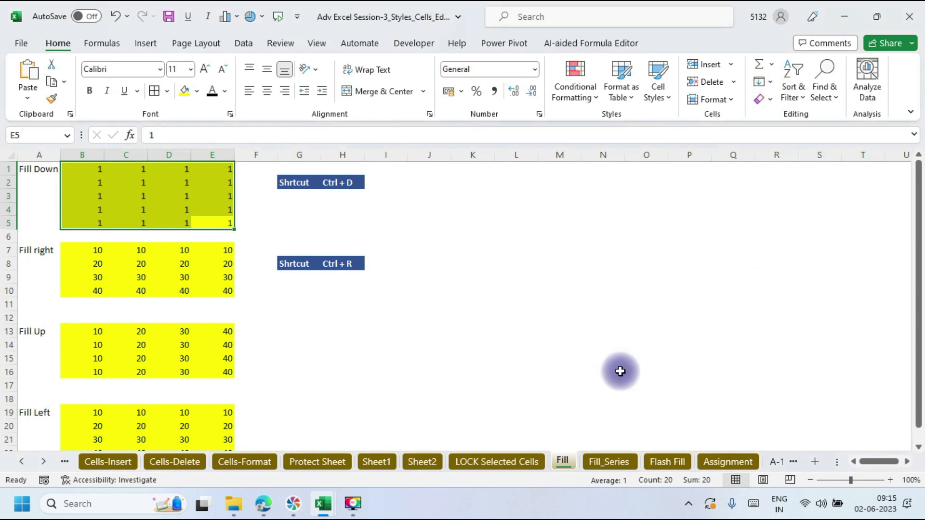
click(618, 462)
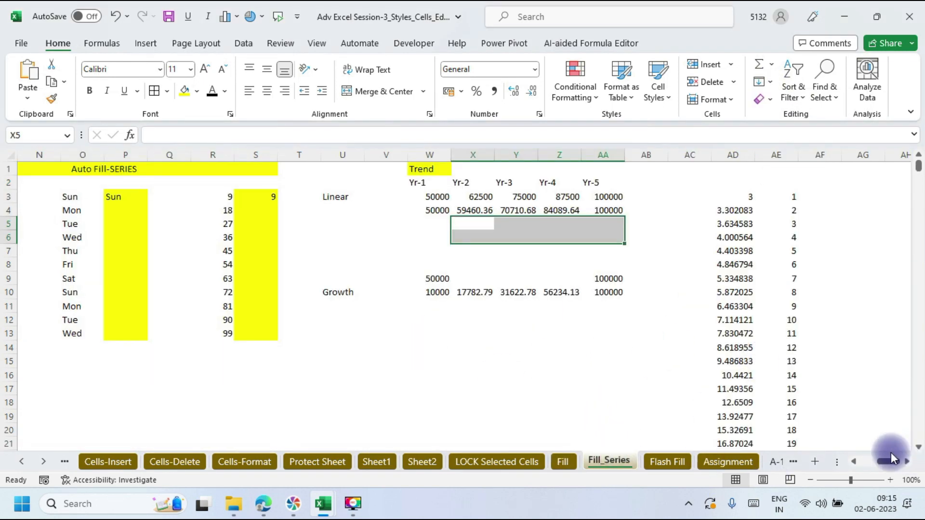
Step: Select a cell on Fill_Series, move back to column A, and bring Google Meet forward
click(666, 319)
key(Left)
key(Left)
key(Left)
key(Left)
key(Left)
key(Left)
key(Left)
key(Left)
key(Left)
key(Left)
key(Left)
key(Left)
key(Left)
key(Left)
key(Left)
key(Left)
key(Left)
key(Left)
key(Left)
key(Left)
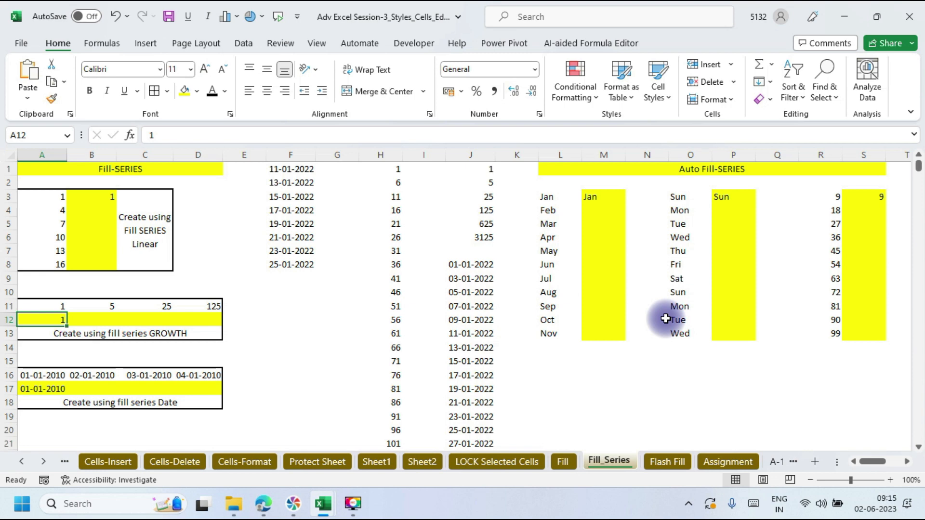
mouse_move(263, 504)
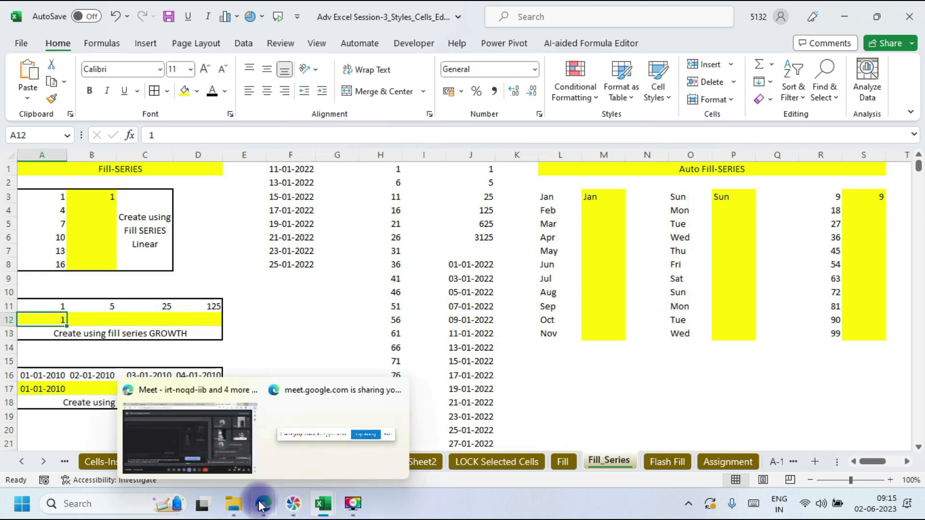
click(198, 435)
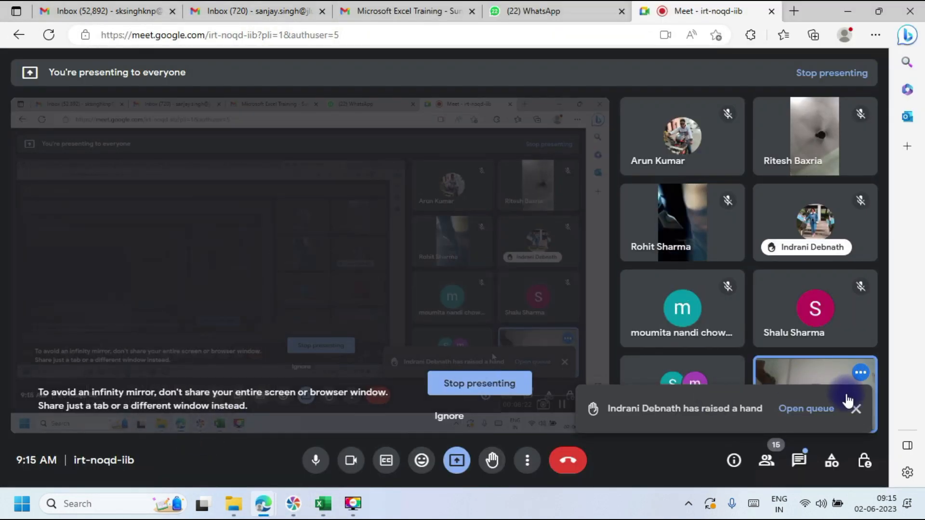
Step: Dismiss the Meet raised-hand notification and switch back to the Excel workbook
click(855, 409)
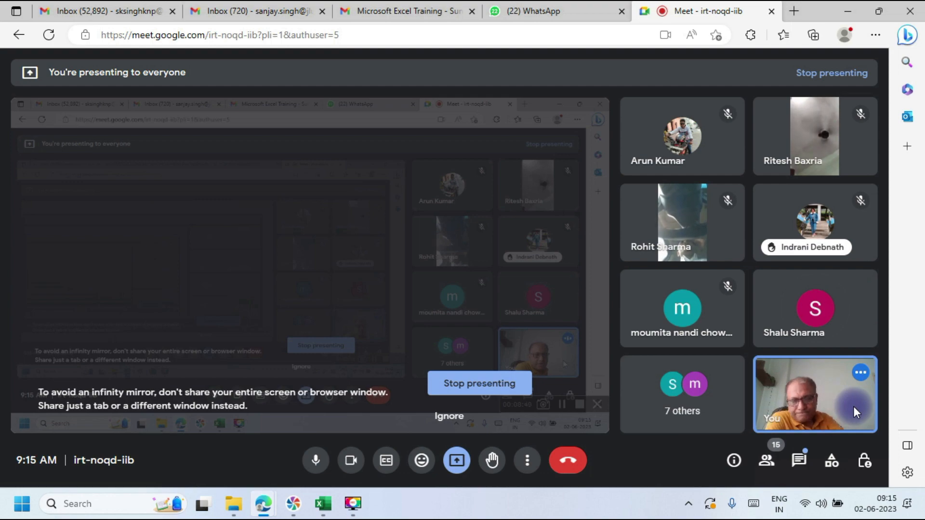
key(alt+Tab)
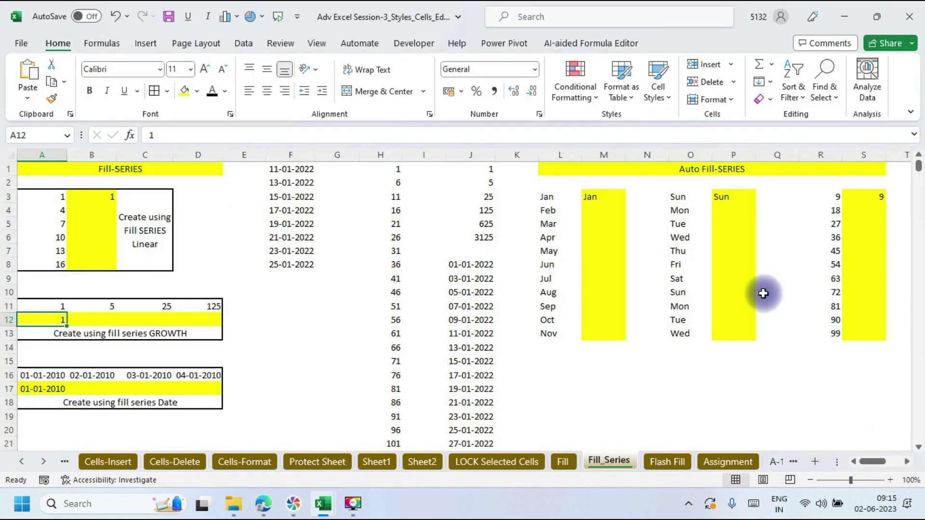
Step: On the Fill sheet, enter 1 in K1, copy it to R1, and fill down to row 14
click(564, 464)
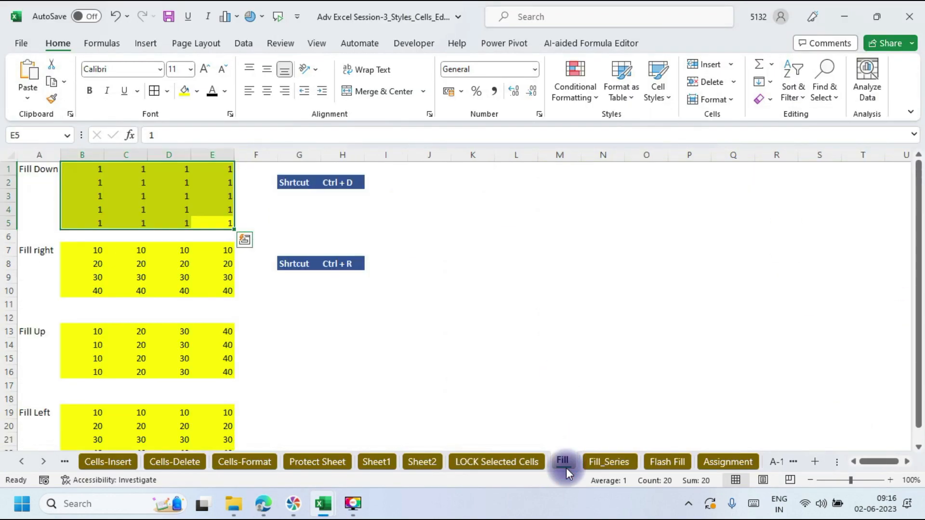
click(484, 170)
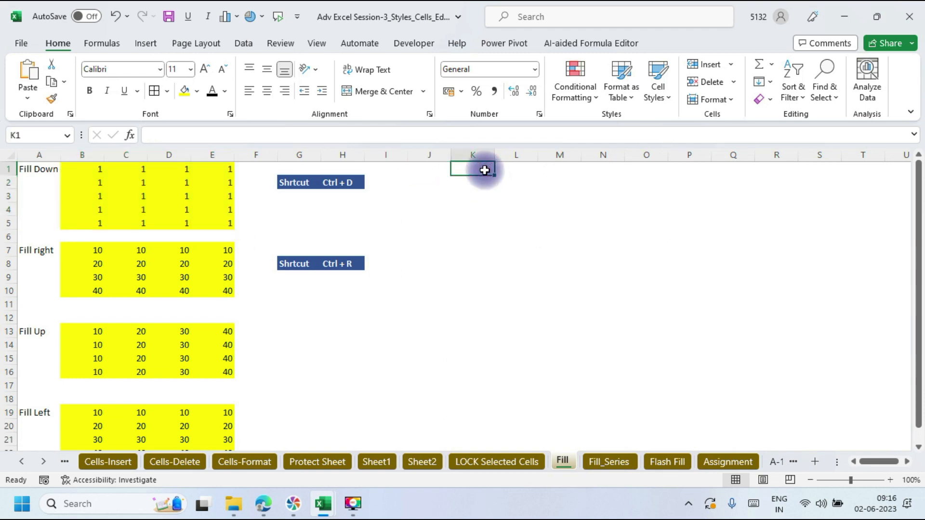
text(1)
drag(495, 175, 778, 197)
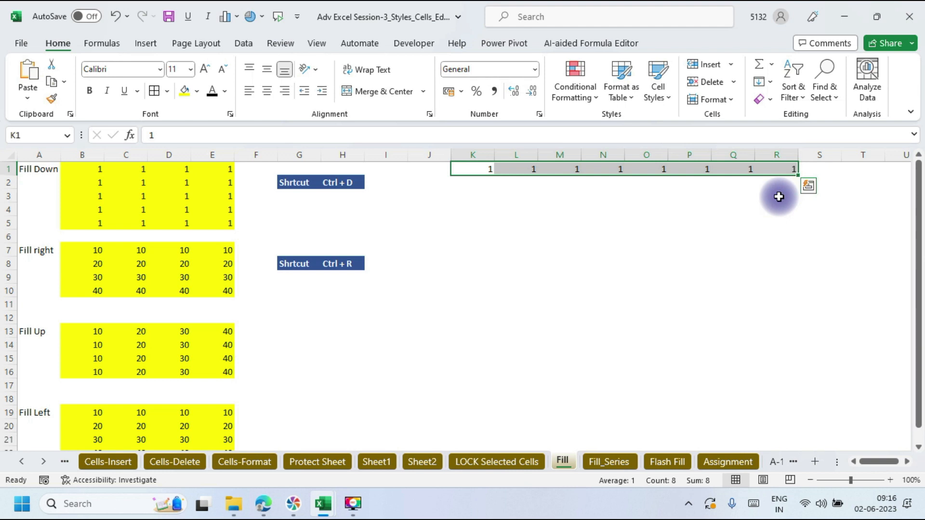
click(476, 169)
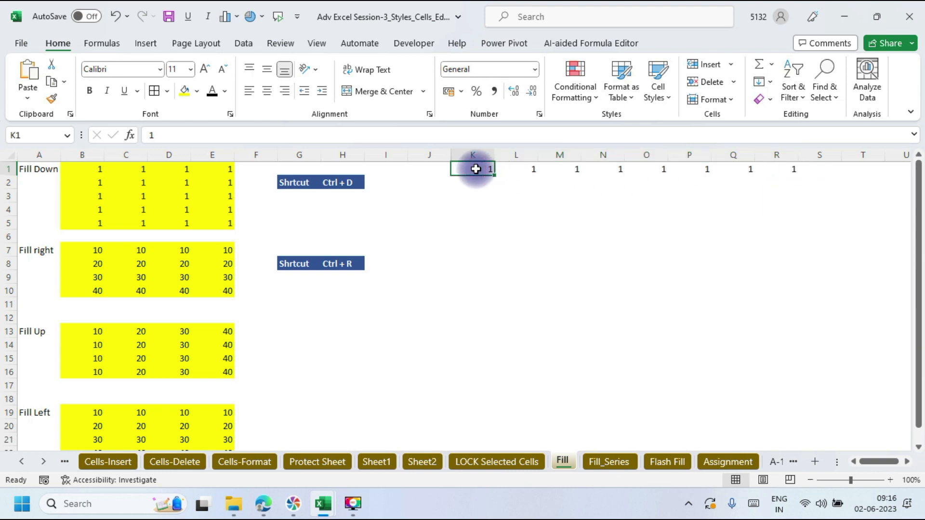
drag(476, 169, 793, 347)
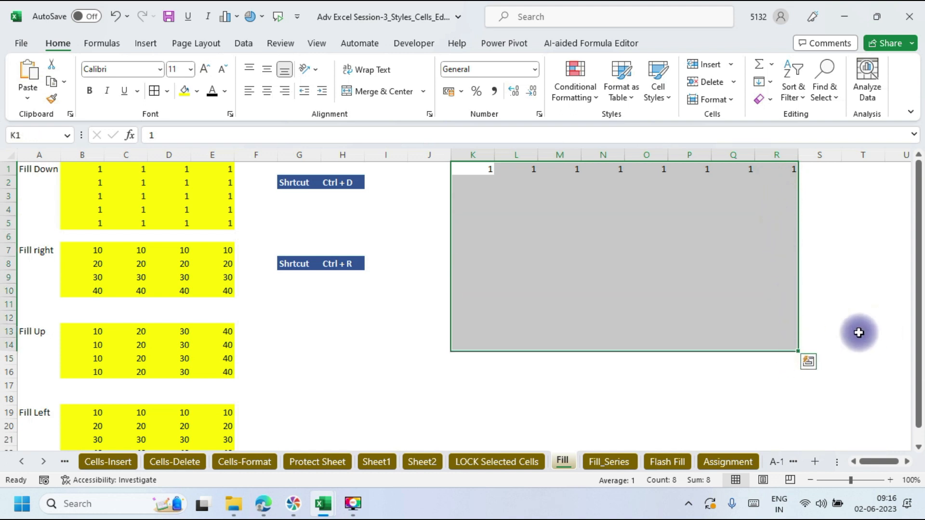
key(ctrl+d)
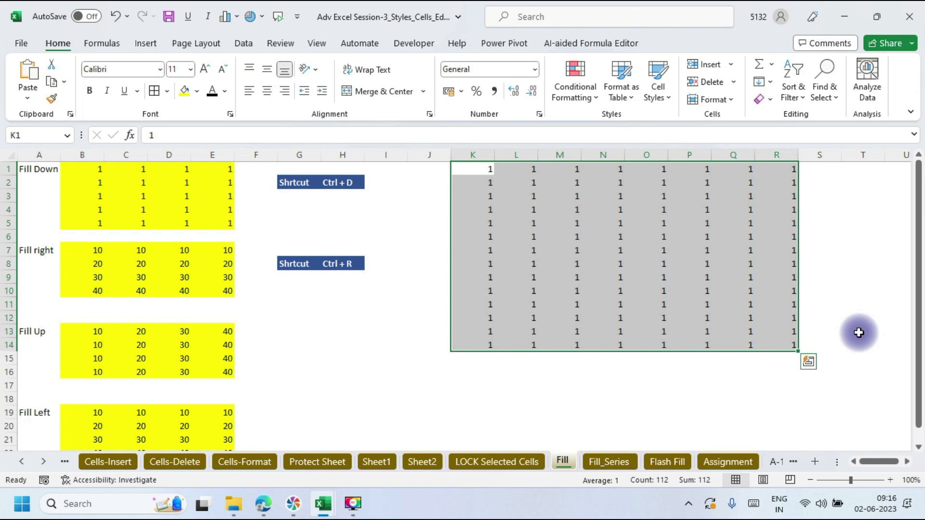
Step: Refill the grid right through column S with Ctrl+R, then clear K1:R14, leaving S1:S14
drag(538, 169, 817, 347)
key(Delete)
click(477, 169)
key(ctrl+r)
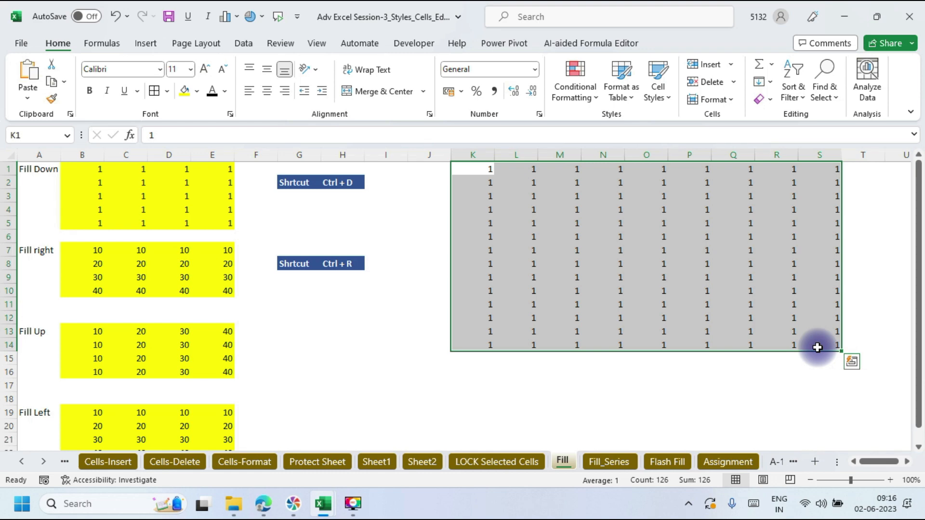
key(ctrl+q)
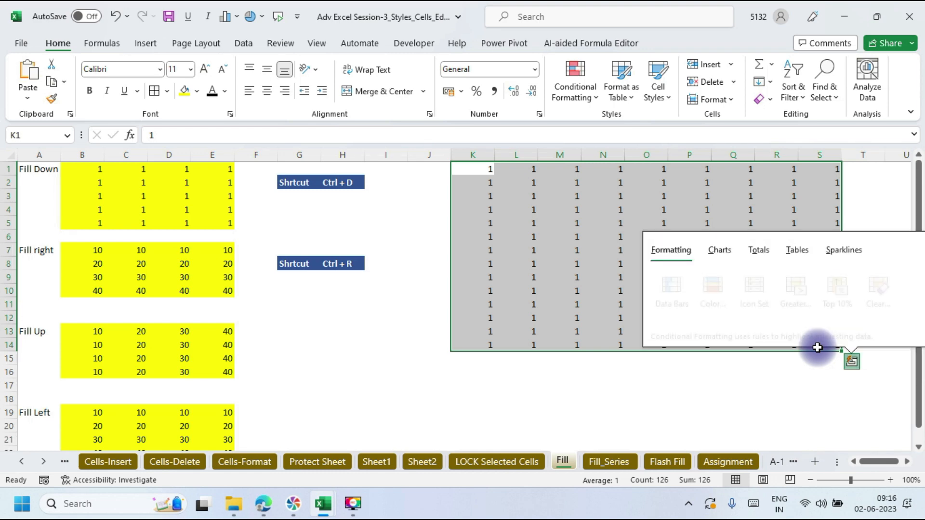
click(569, 343)
drag(483, 171, 409, 167)
key(Delete)
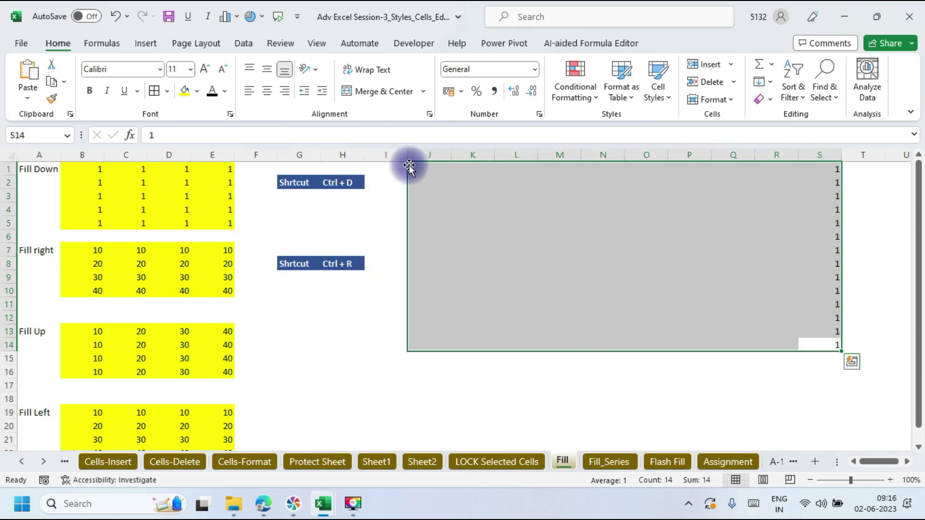
Step: Fill J1:S14 left from column S, then clear rows 1–13 and refill them up from row 14
click(771, 83)
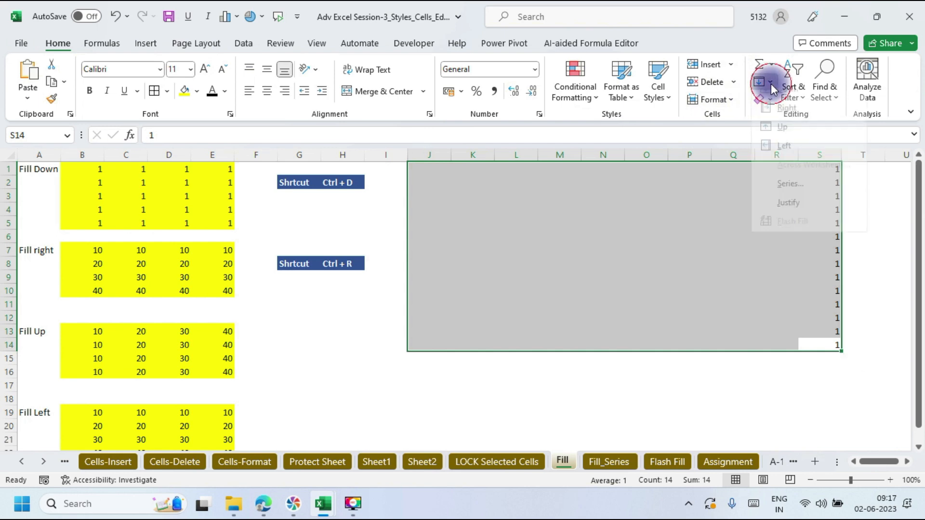
click(787, 160)
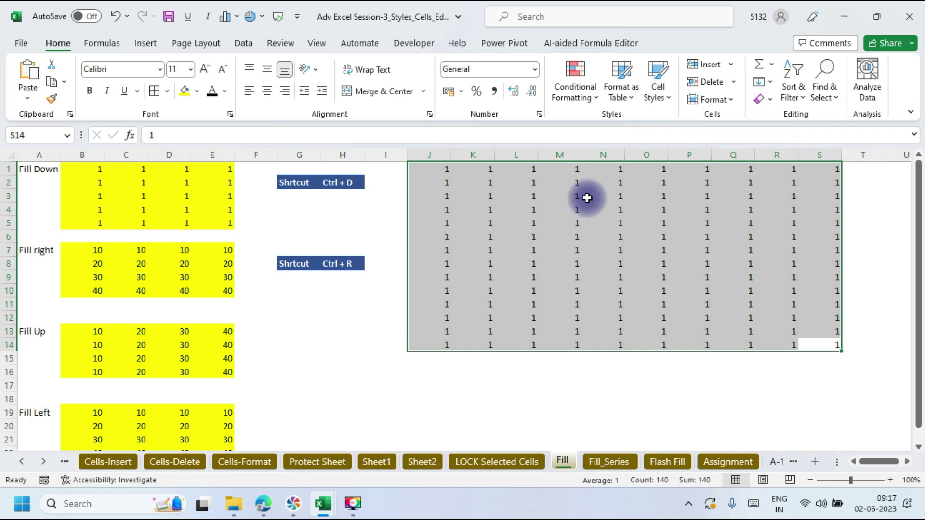
drag(440, 173, 824, 330)
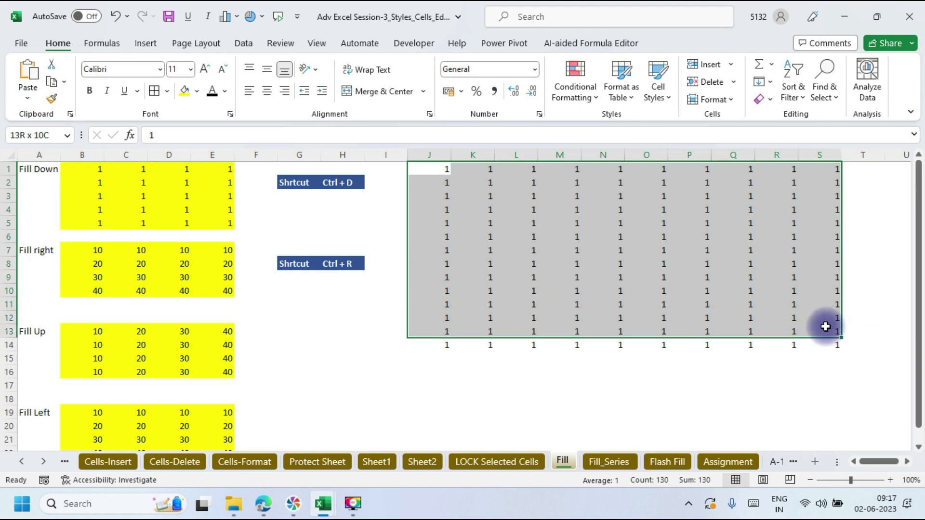
key(Delete)
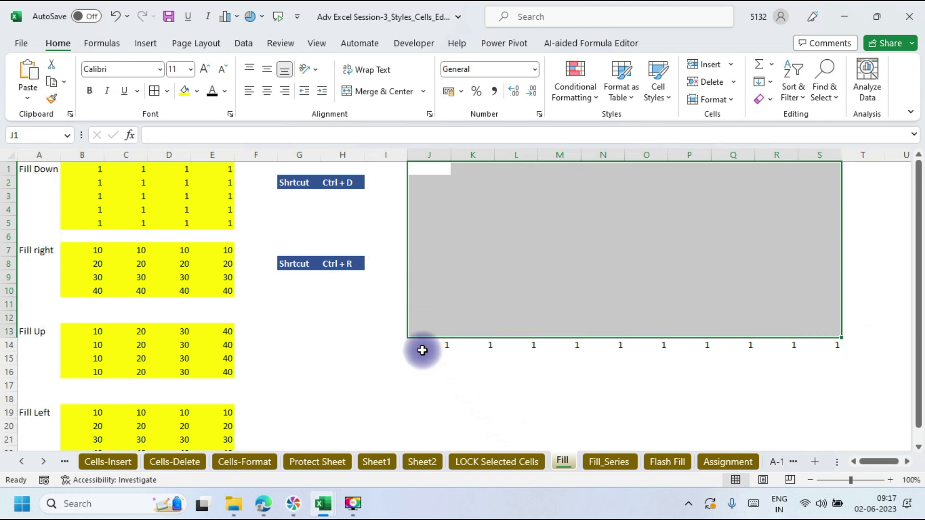
drag(427, 344, 807, 142)
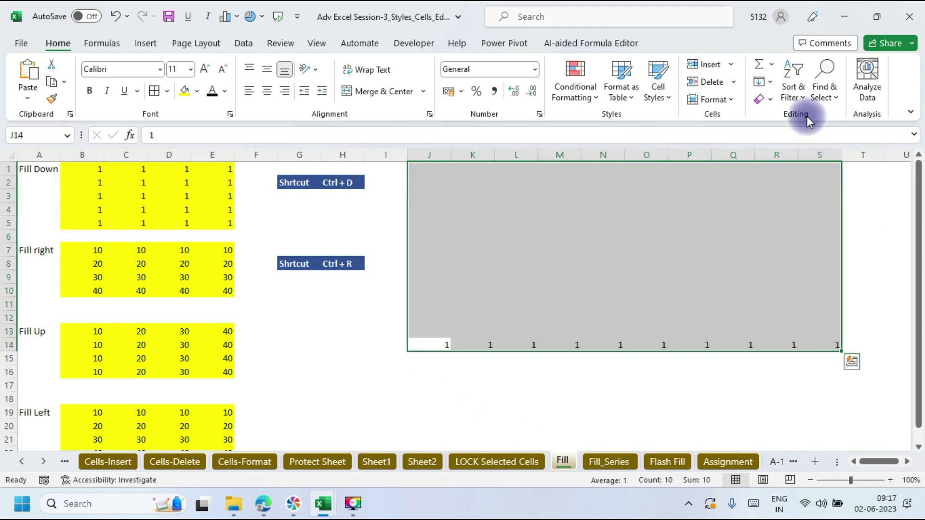
click(770, 84)
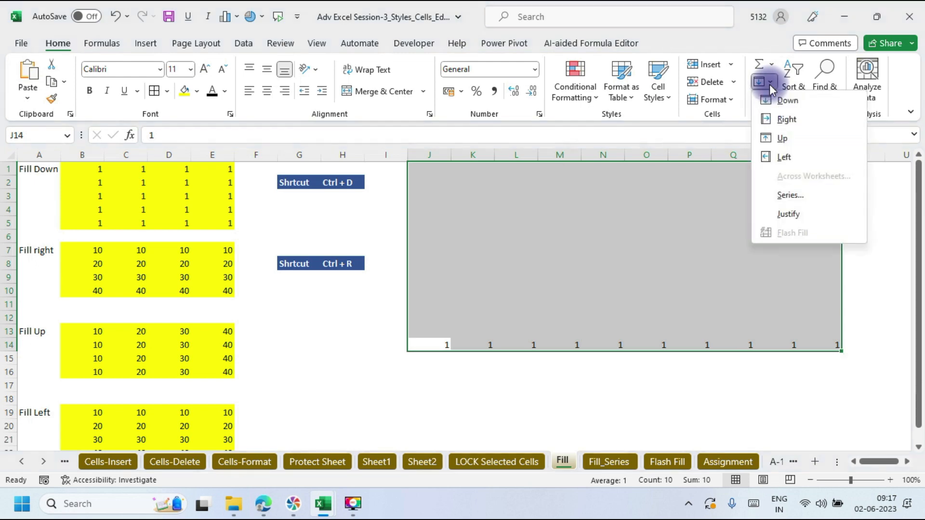
click(782, 138)
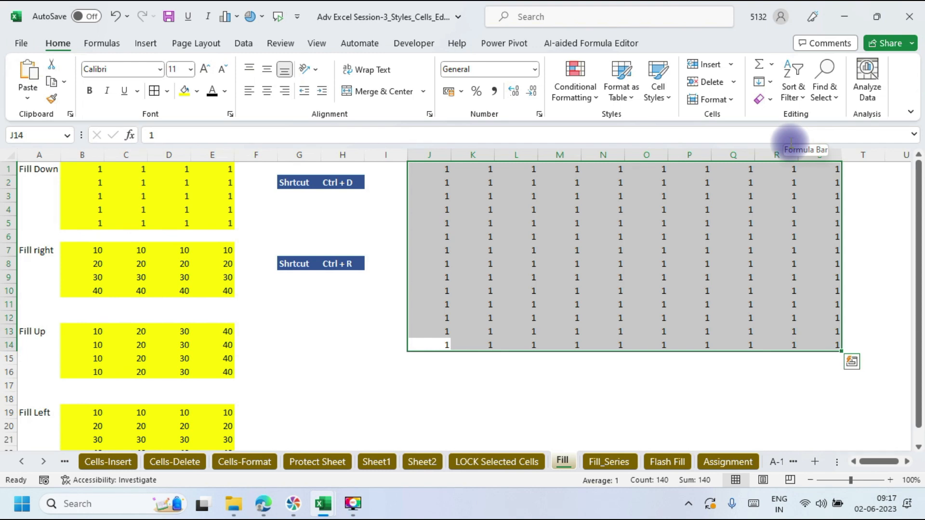
Step: Bring up the Fill_Series worksheet with its linear, growth and date series exercises
click(610, 461)
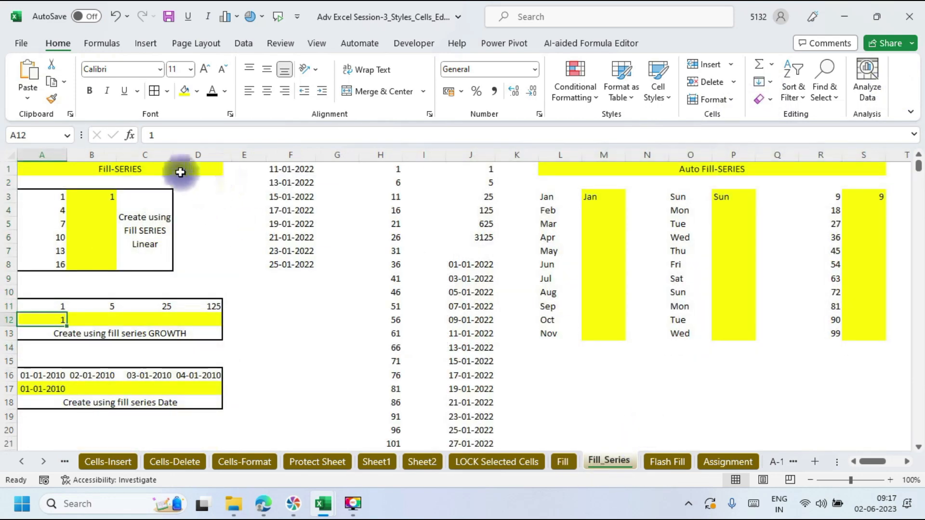
Step: Select column F and insert blank columns there with Ctrl+Shift++, pushing the dates right
click(44, 171)
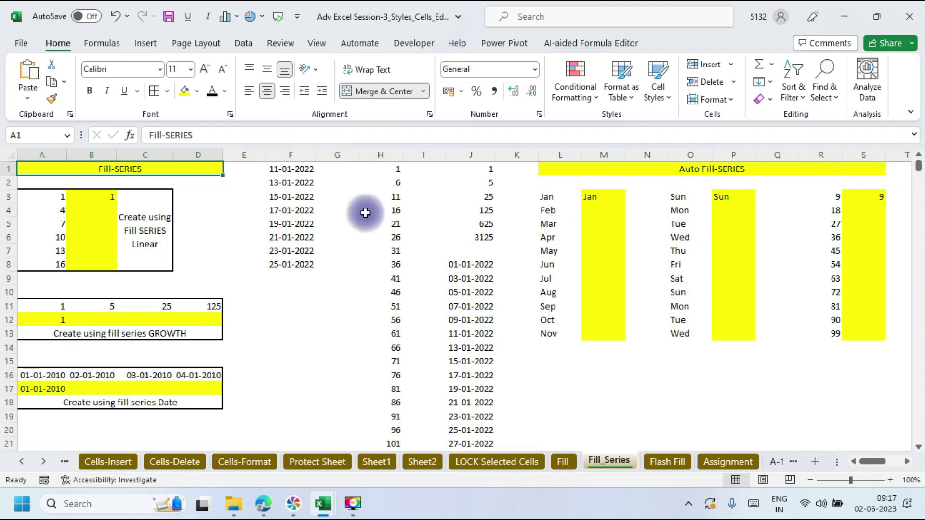
click(307, 156)
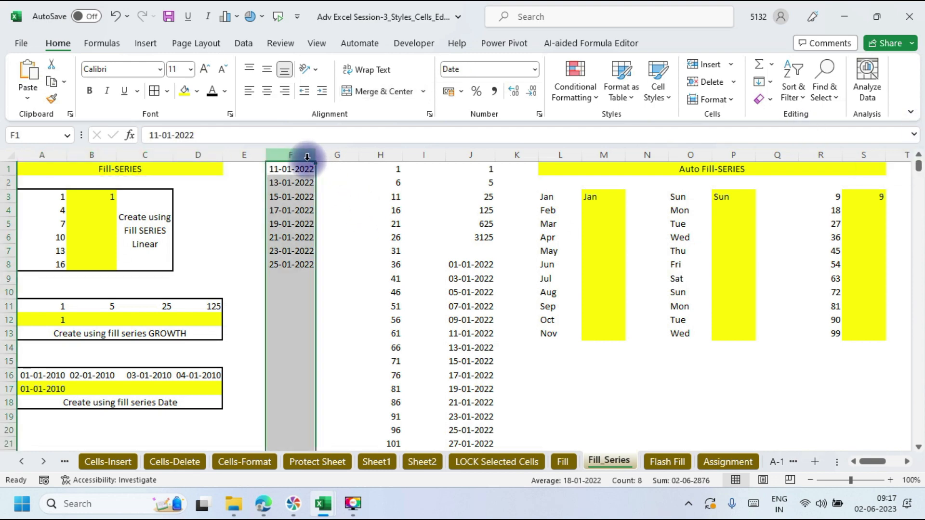
key(ctrl+plus)
key(ctrl+plus)
key(ctrl+plus)
key(ctrl+plus)
key(ctrl+plus)
key(ctrl+plus)
key(ctrl+plus)
key(ctrl+plus)
key(ctrl+plus)
key(ctrl+plus)
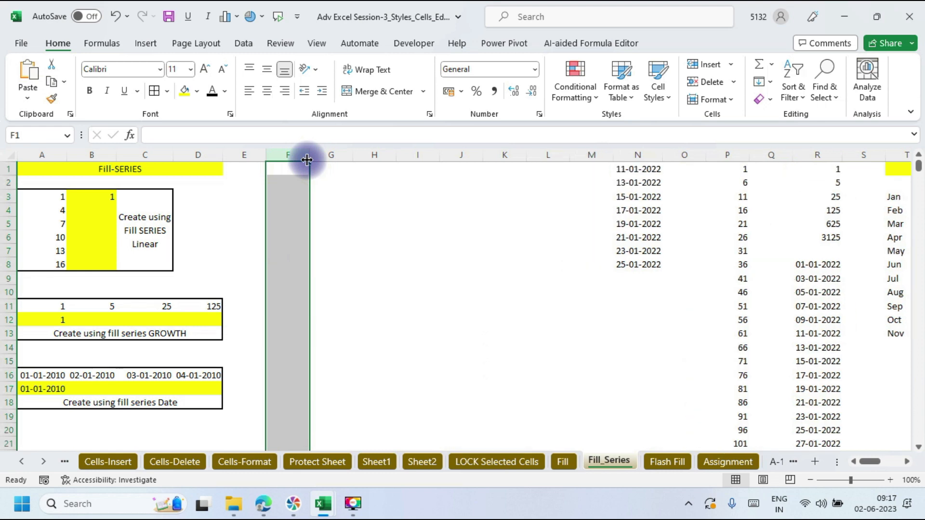
key(ctrl+plus)
key(ctrl+plus)
key(ctrl+plus)
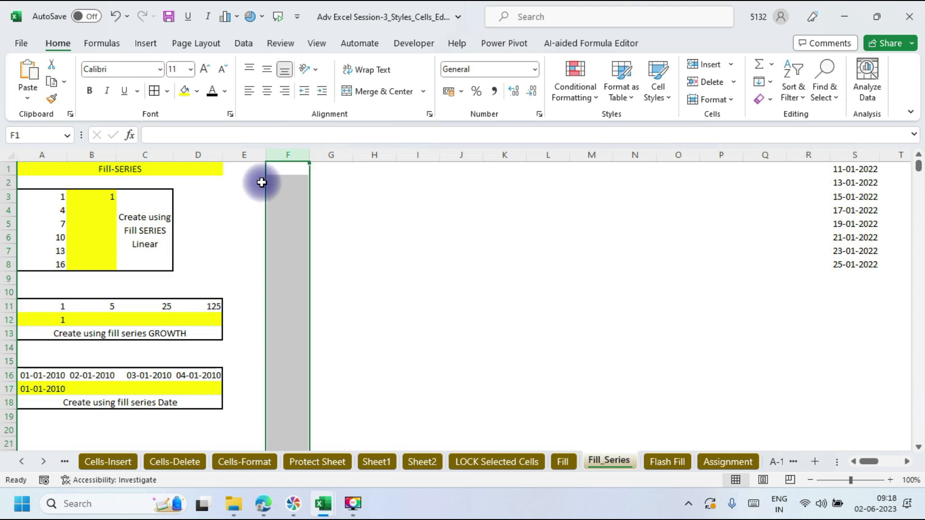
Step: Enter 1 in F1 and fill column F as a linear series, step 1, stop value 100000
click(285, 170)
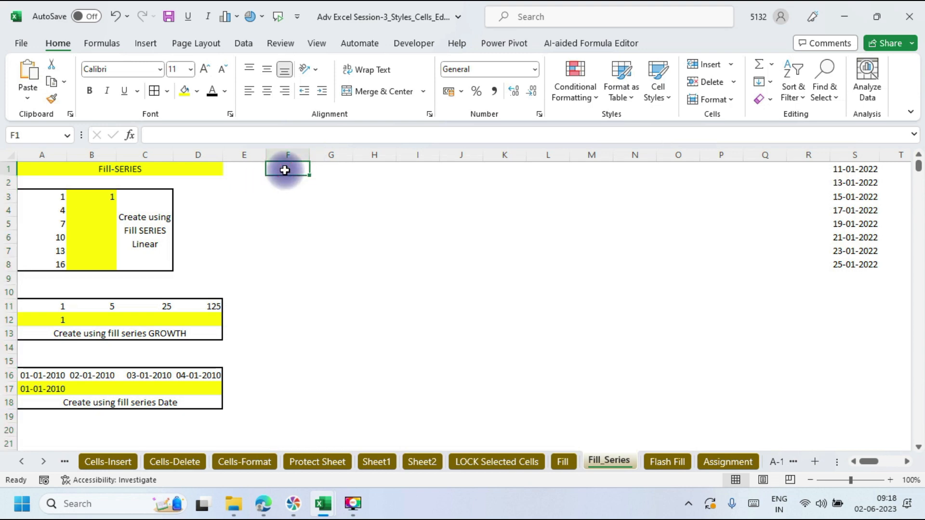
text(1)
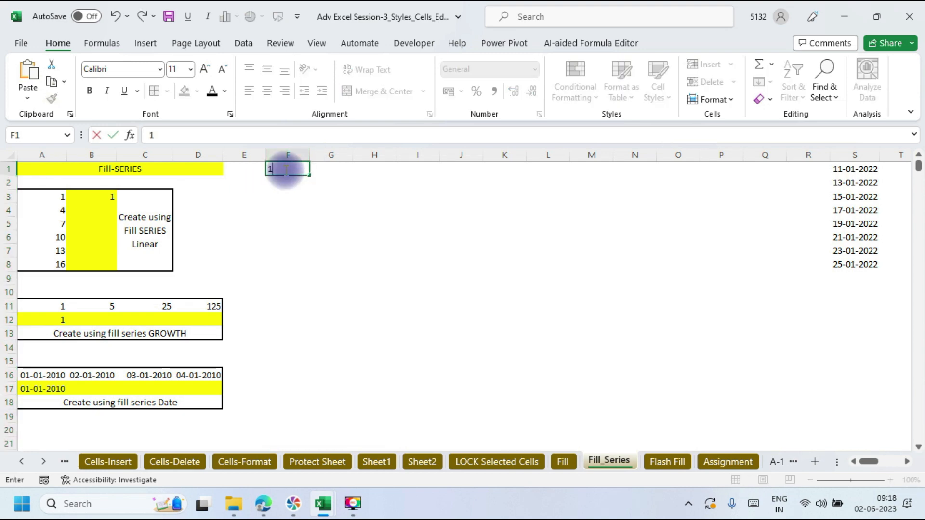
click(320, 195)
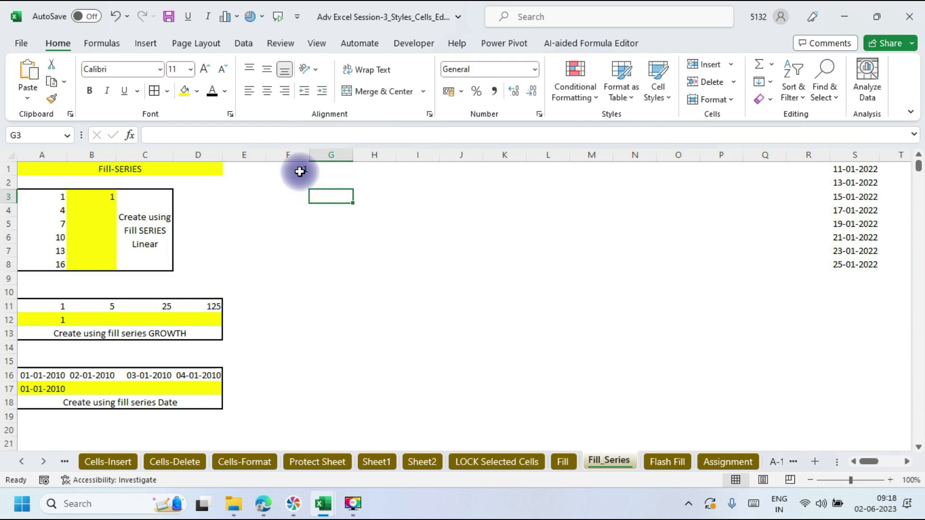
click(300, 172)
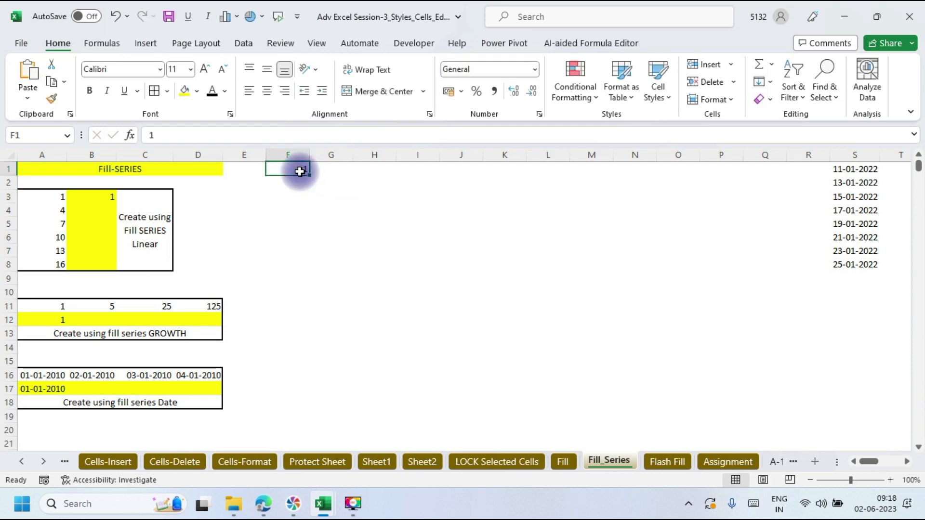
click(769, 82)
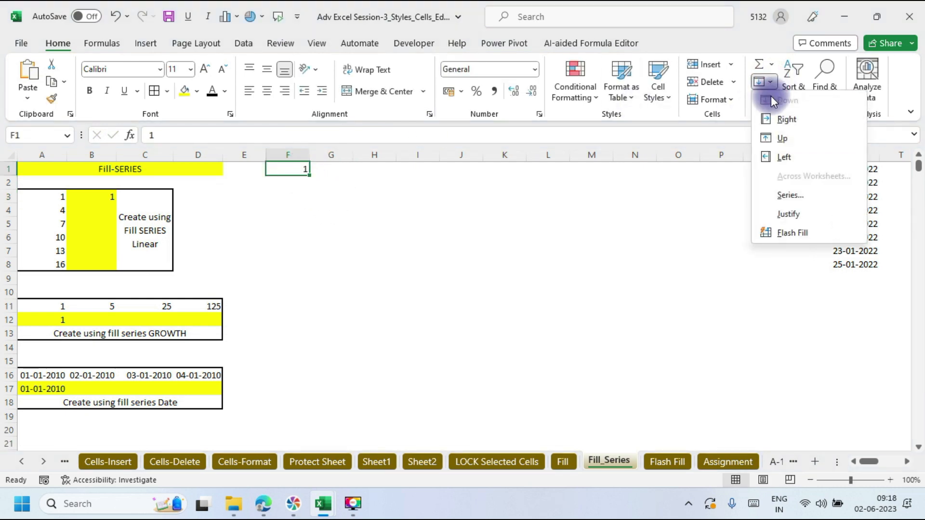
click(792, 193)
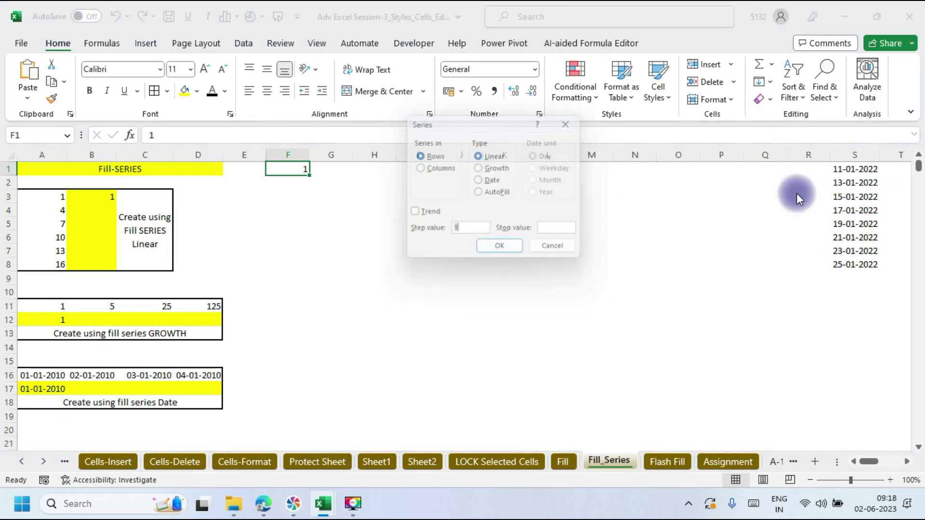
drag(453, 126, 519, 22)
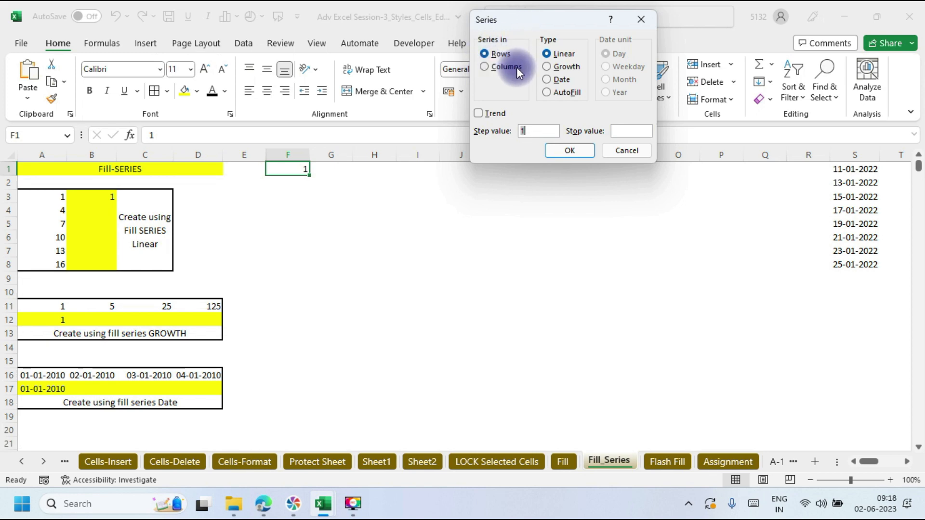
click(485, 66)
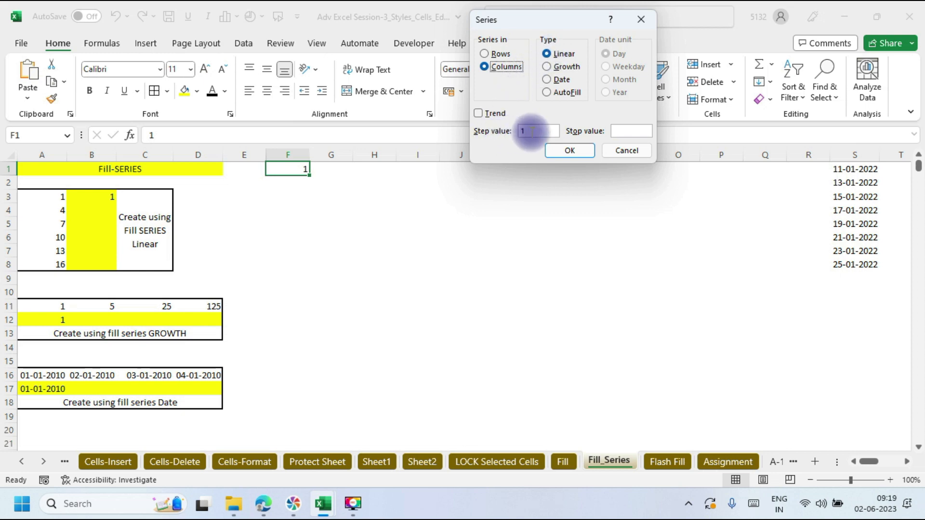
click(621, 130)
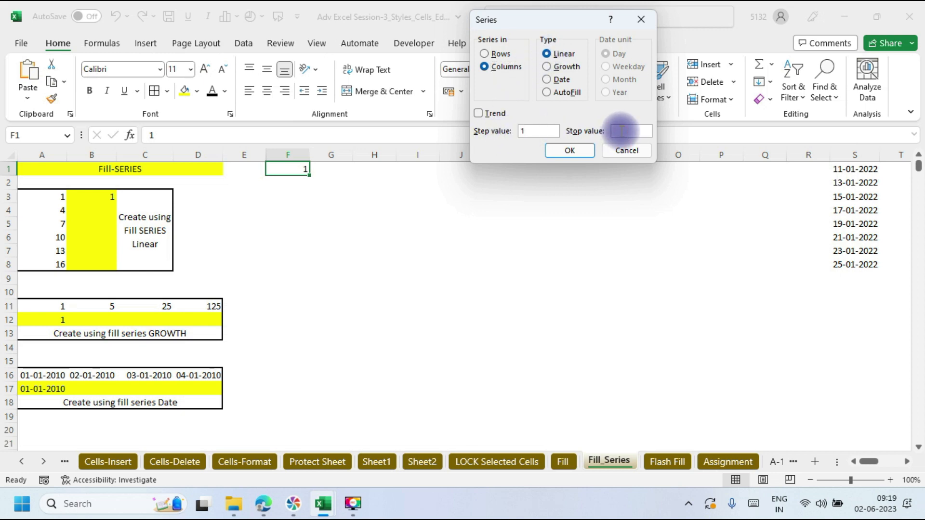
text(100000)
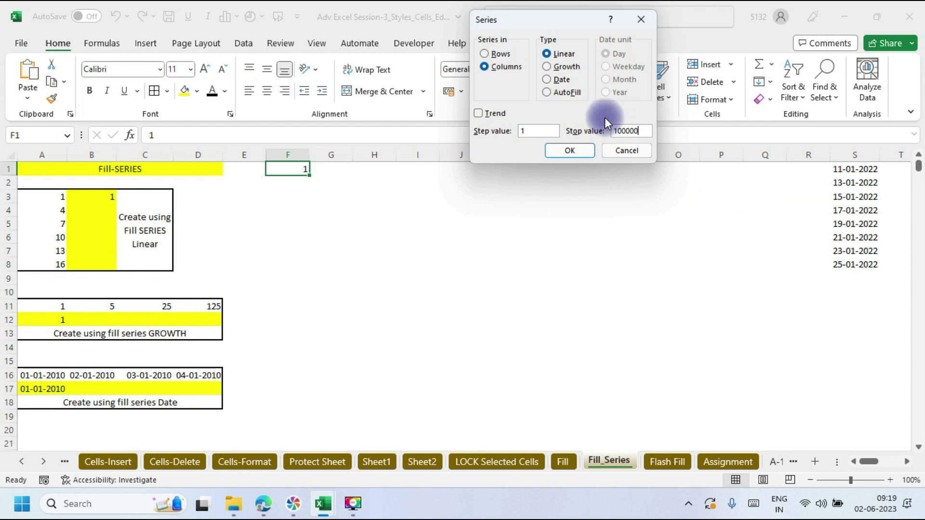
click(571, 151)
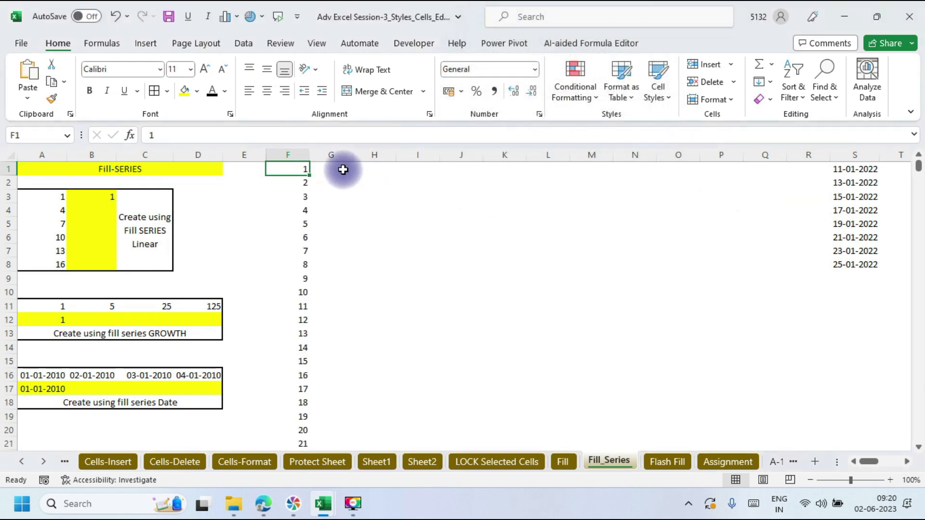
Step: Enter 1 in G1 and fill column G down with step 2, stop value 100000
click(343, 169)
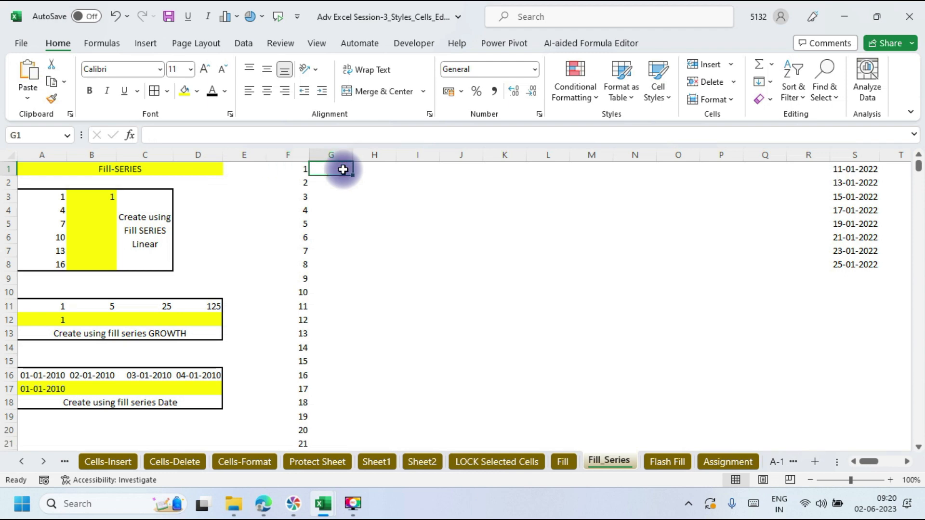
text(1)
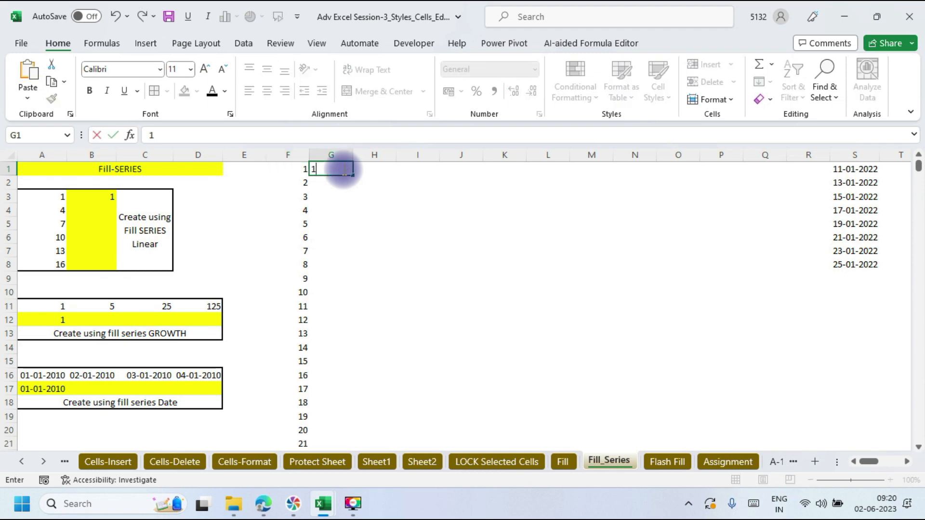
click(376, 235)
click(336, 169)
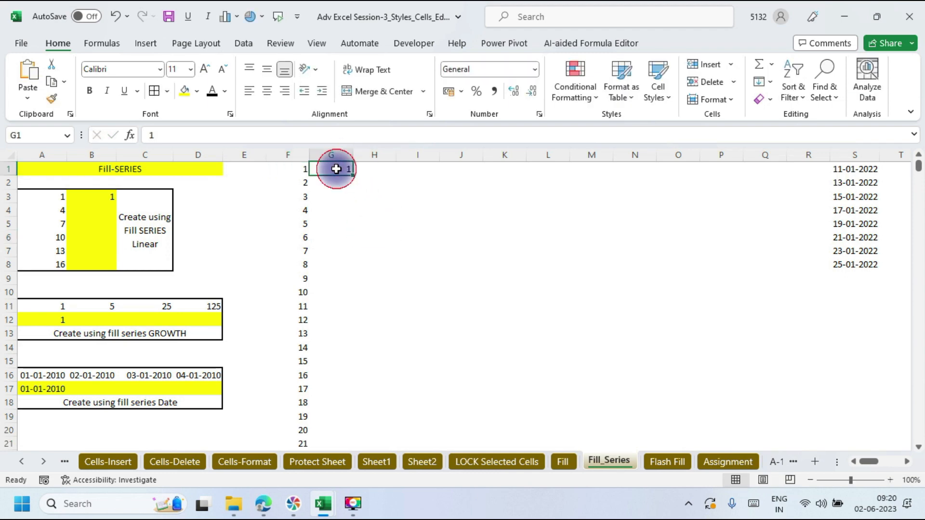
click(769, 83)
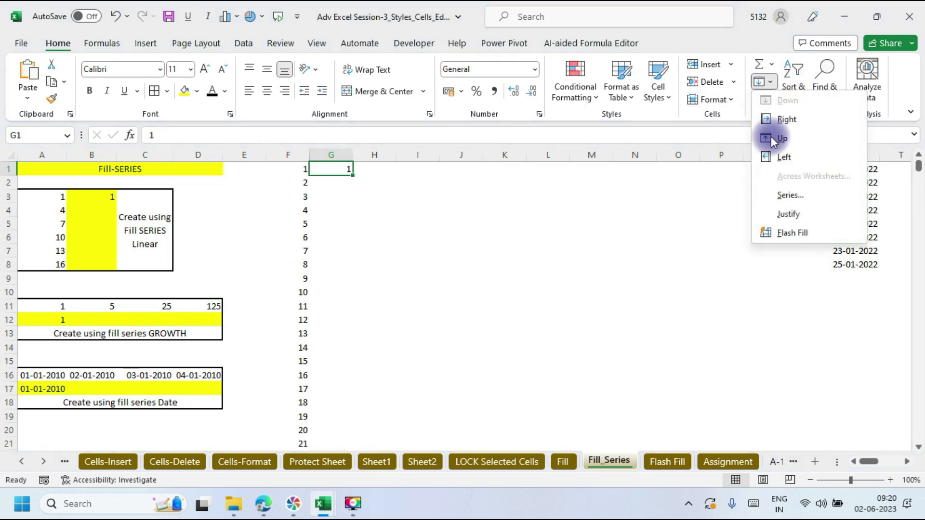
click(783, 195)
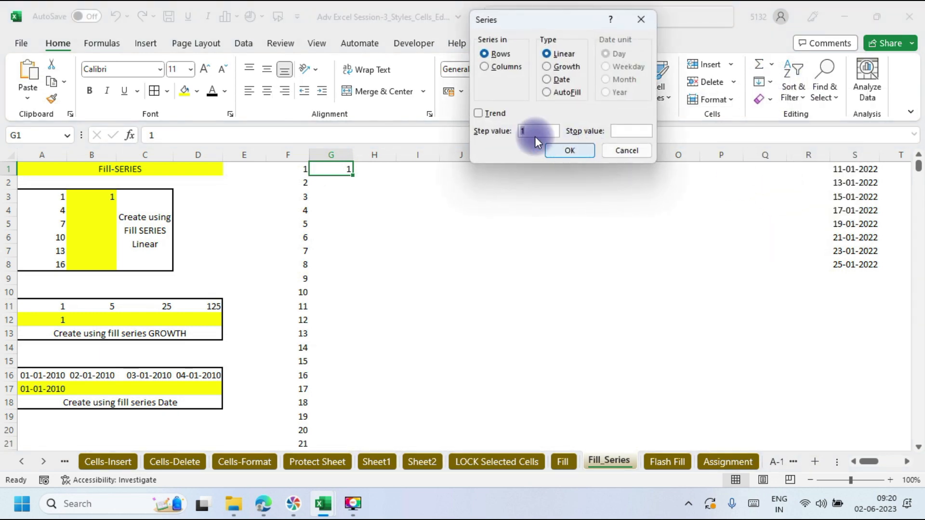
text(2)
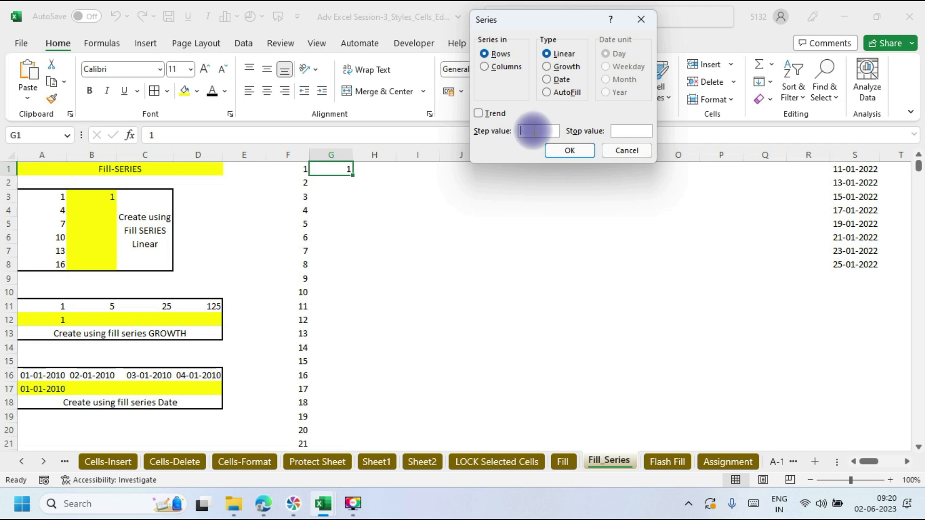
click(485, 66)
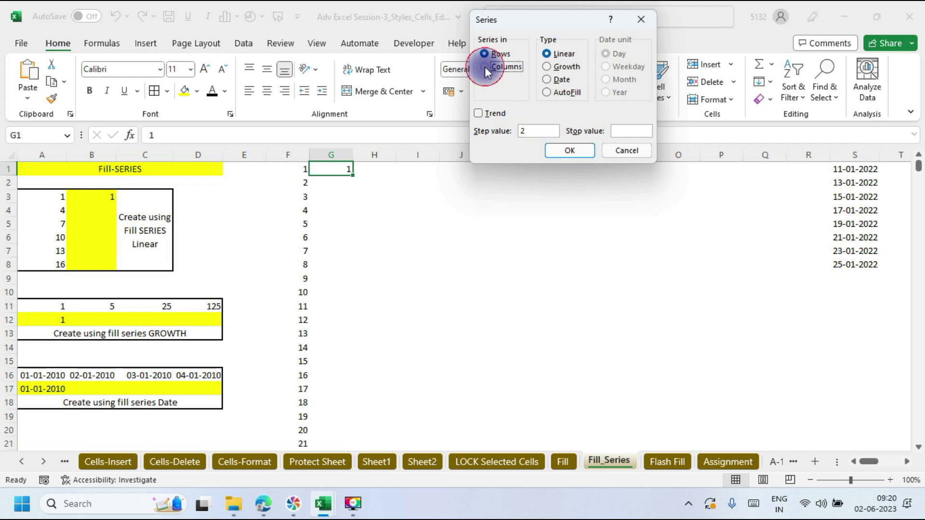
click(616, 130)
text(100000)
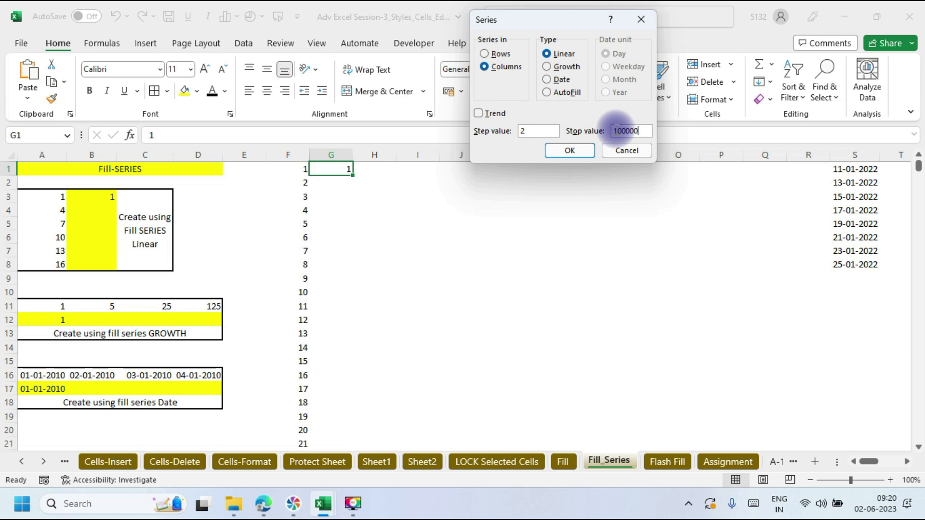
click(592, 150)
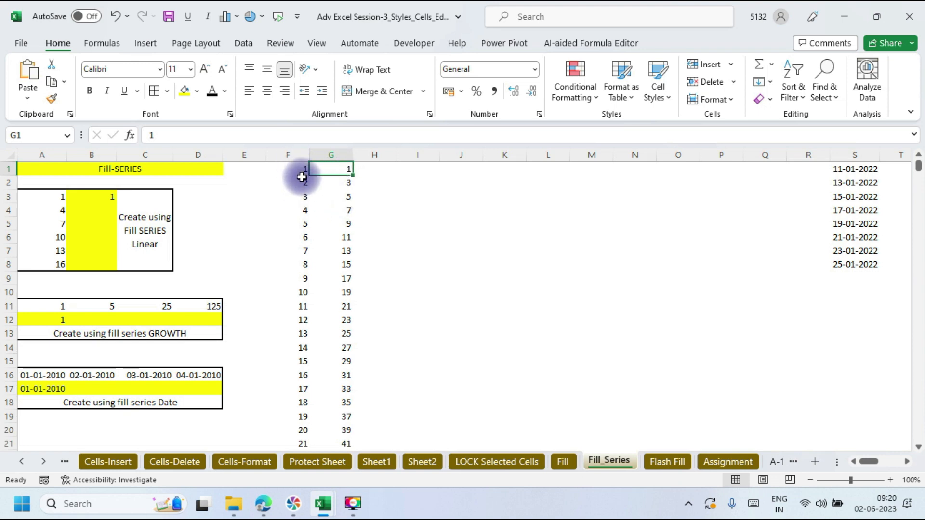
Step: Check the ends of columns F and G, where G reaches 99999 at row 50000, then scroll back up
double_click(338, 175)
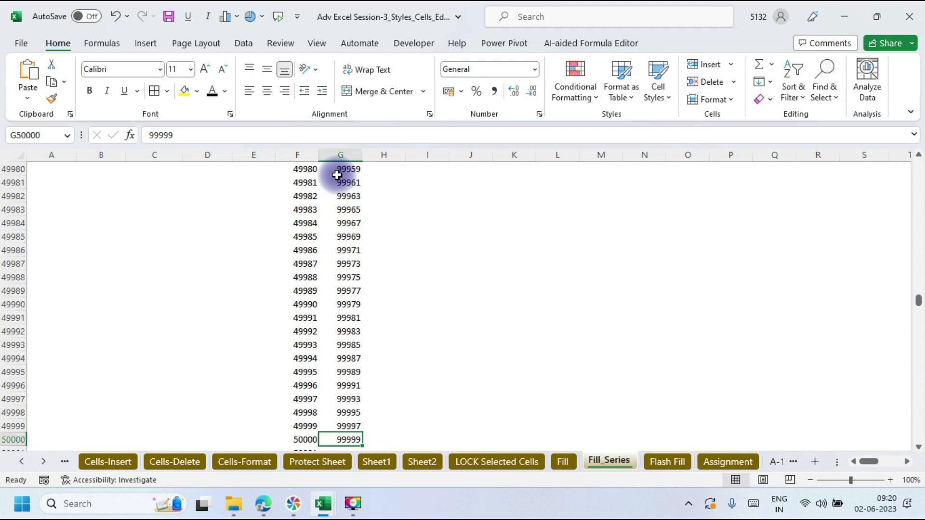
key(Left)
key(ctrl+Down)
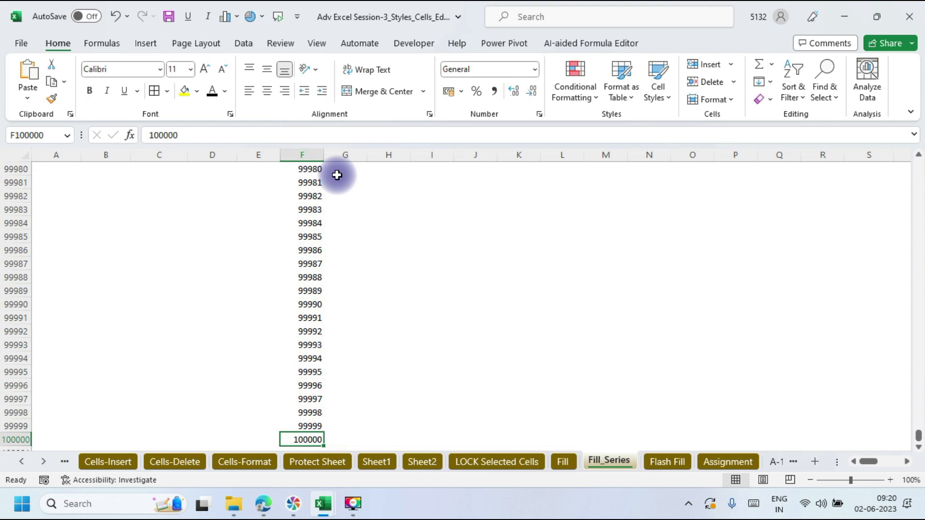
key(ctrl+Up)
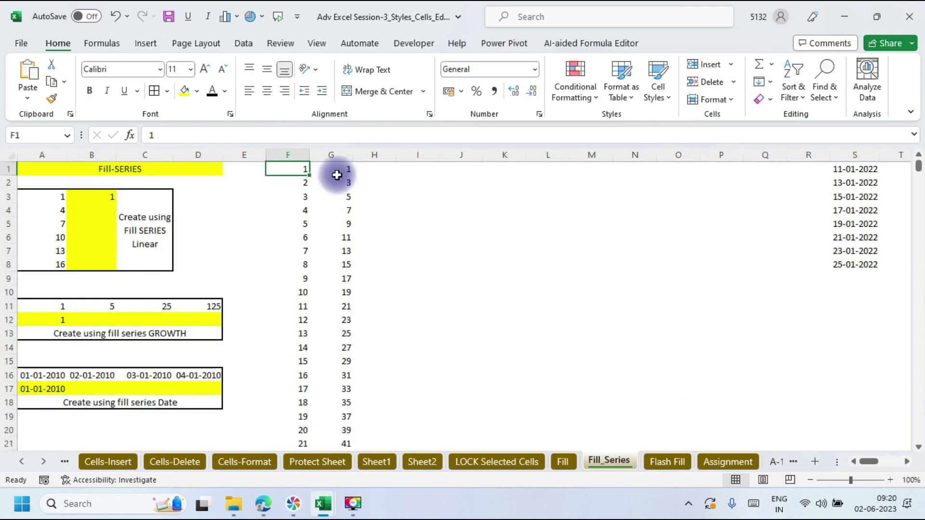
key(ctrl+Down)
key(ctrl+Up)
key(Right)
key(ctrl+Down)
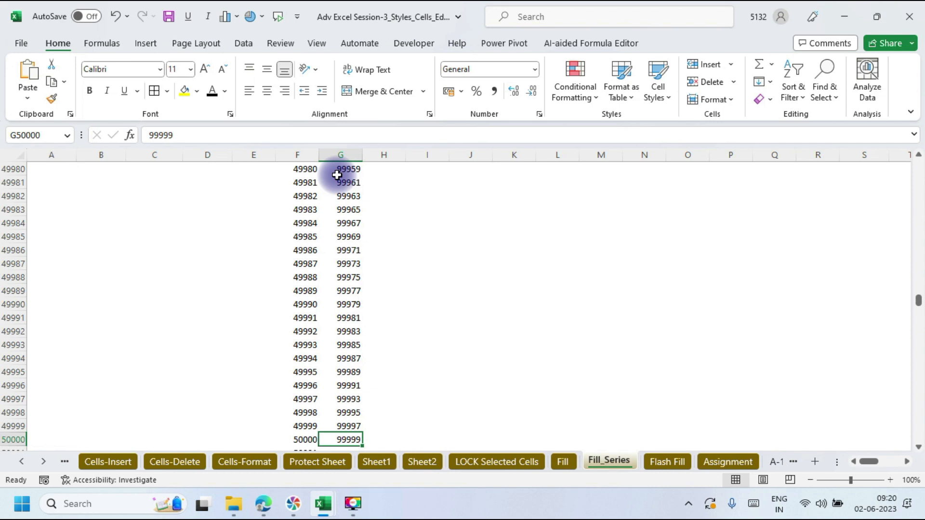
drag(919, 301, 918, 87)
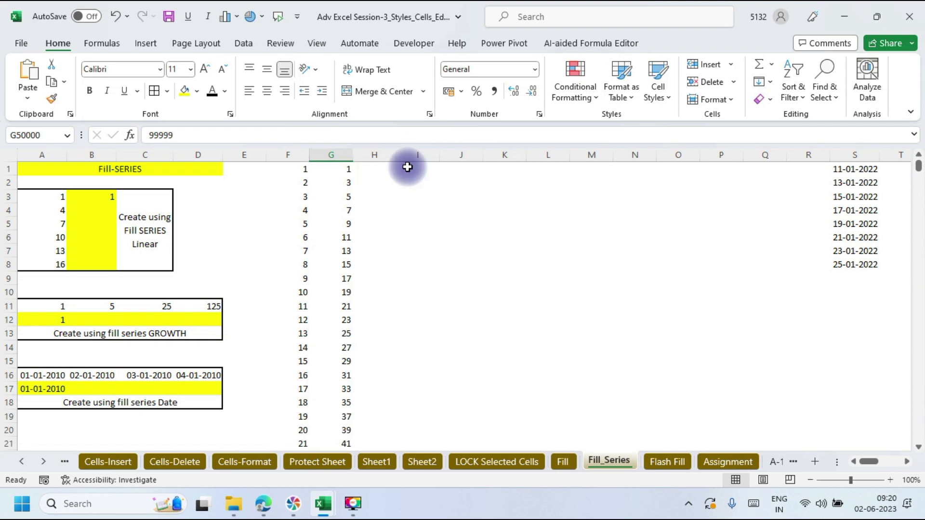
Step: Enter 1 in H1 as the starting value of a growth series
click(381, 170)
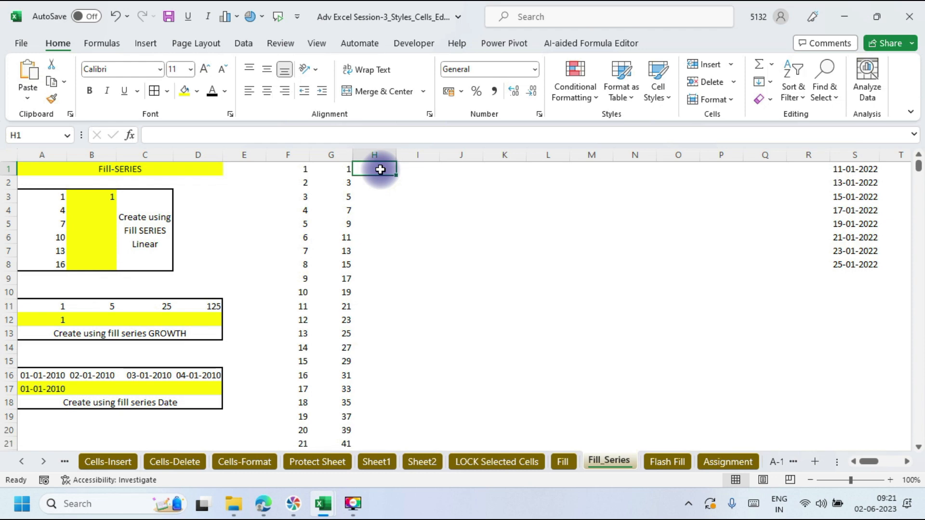
text(1)
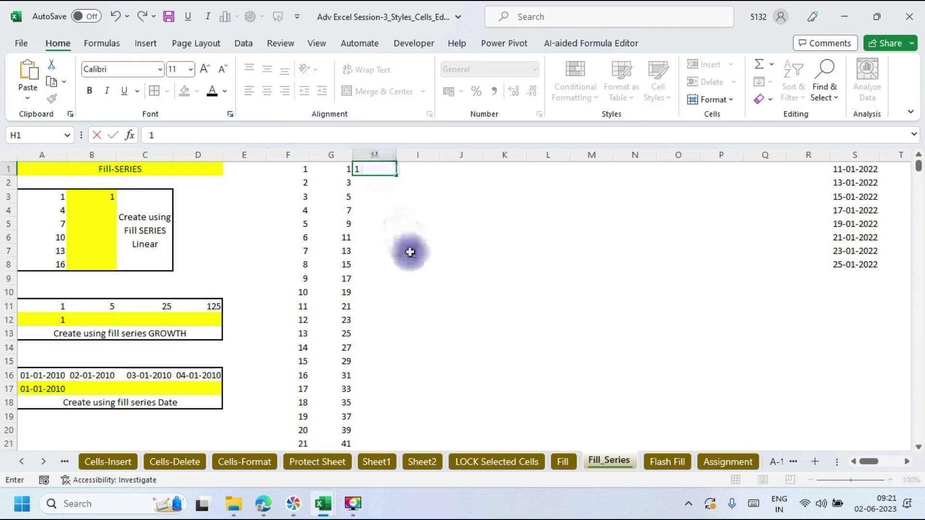
click(409, 250)
click(390, 169)
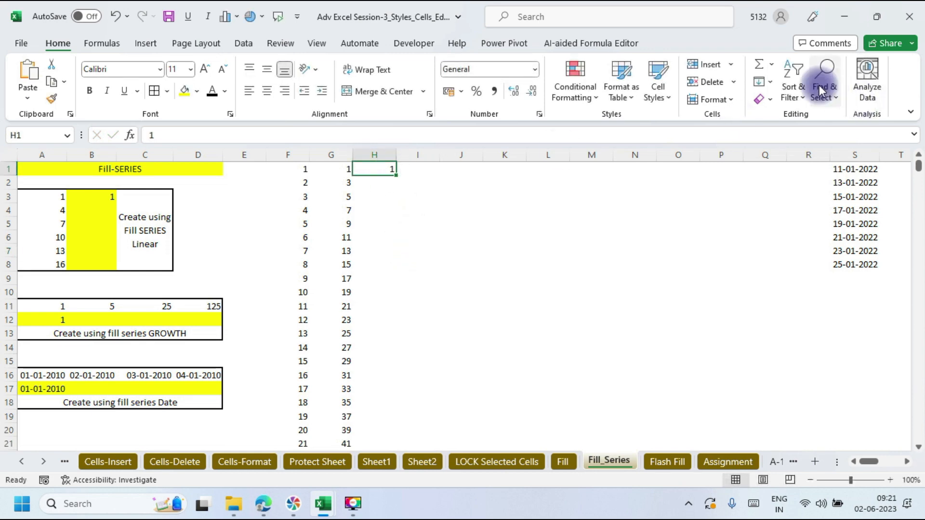
Step: Fill column H as a growth series down the column, step 5, stop value 100000
click(778, 85)
click(789, 198)
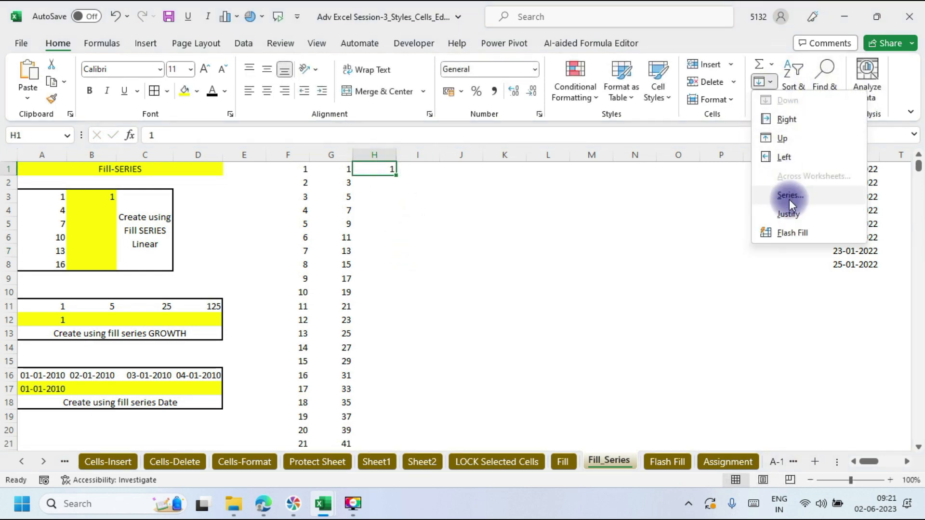
click(481, 69)
click(549, 67)
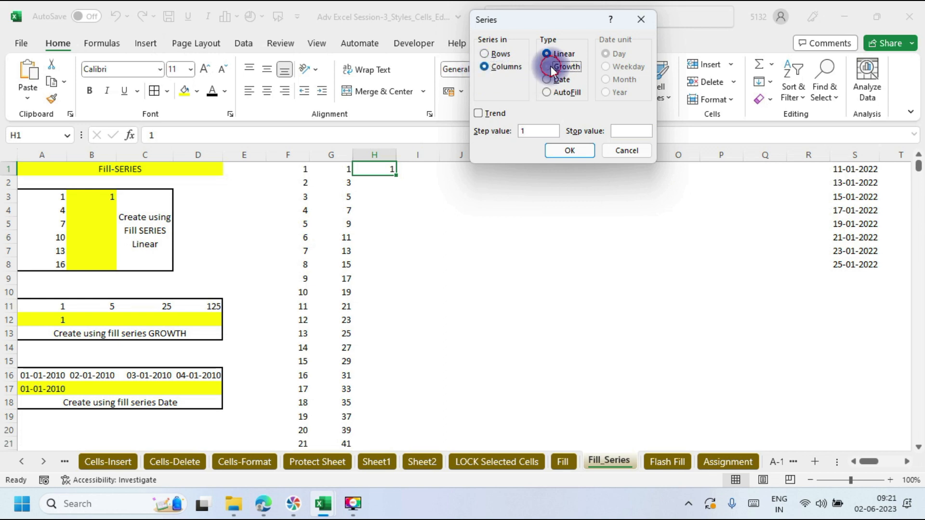
click(530, 130)
key(BackSpace)
text(5)
click(617, 130)
text(100000)
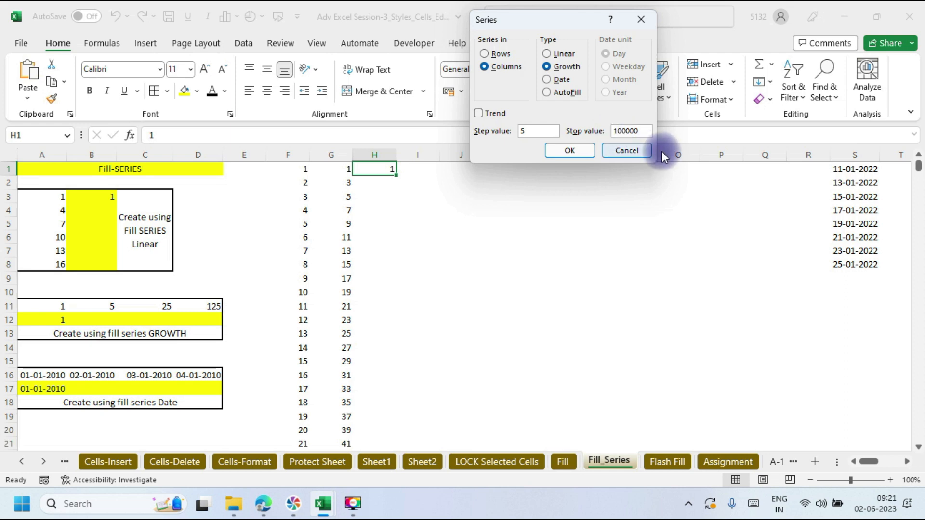
click(569, 150)
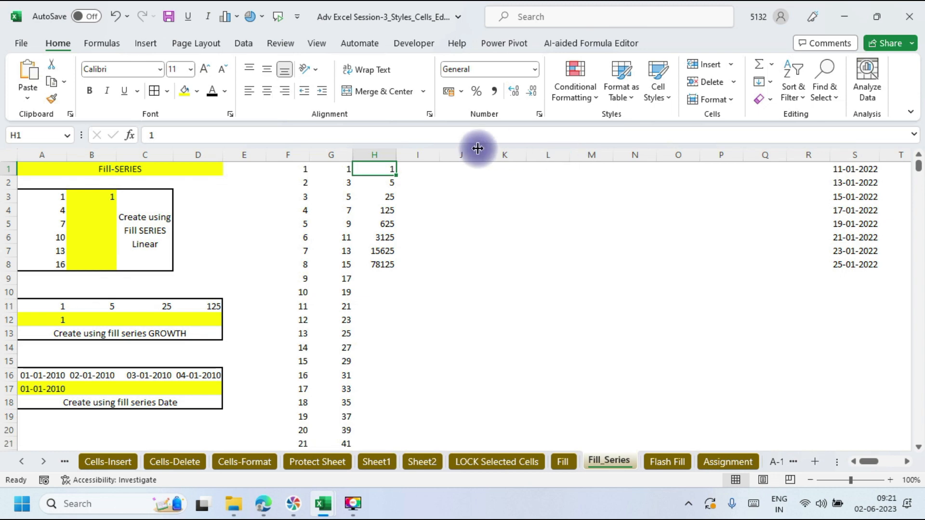
Step: Select the growth values H1:H8 (1 to 78125), briefly checking the Google Meet window
click(374, 170)
drag(374, 170, 381, 262)
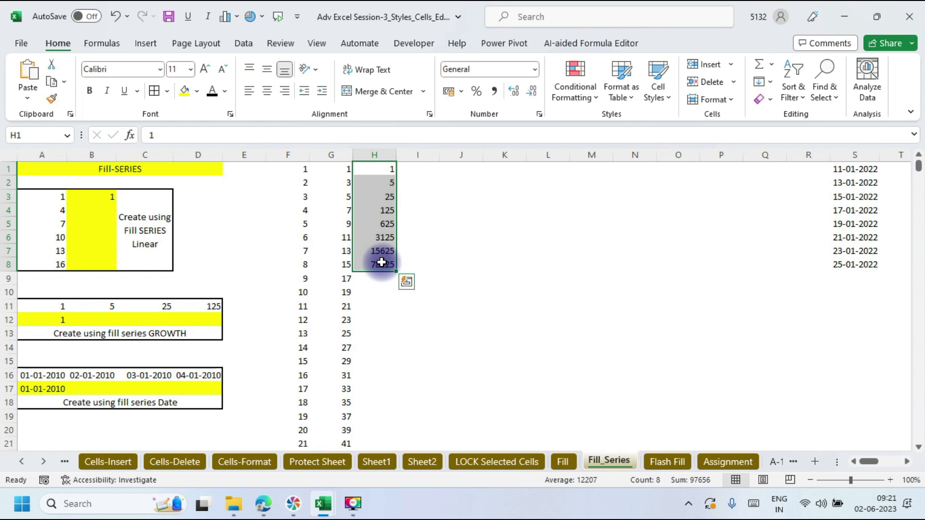
key(alt+Tab)
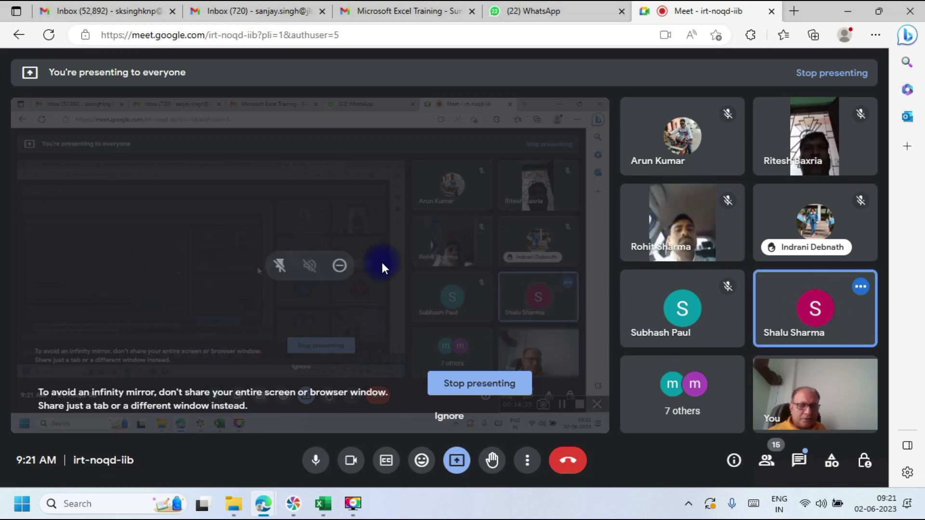
key(alt+Tab)
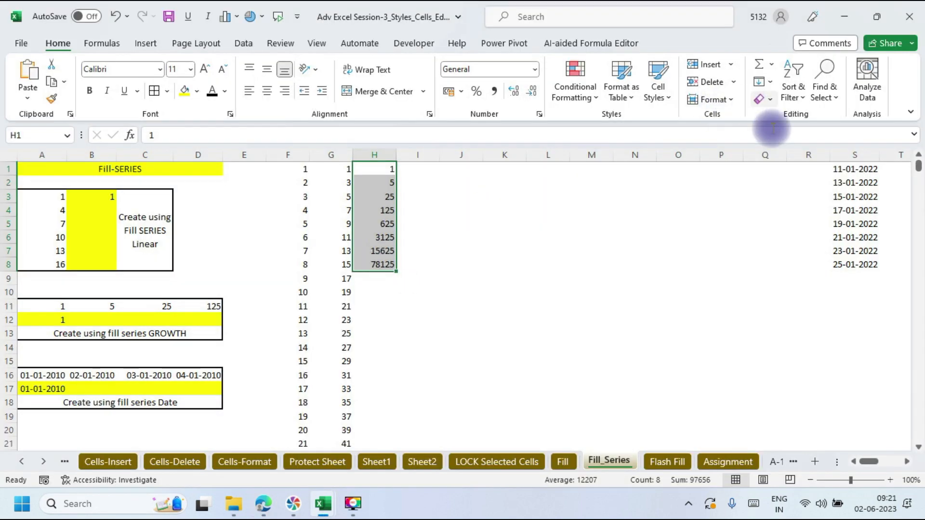
drag(734, 223, 772, 92)
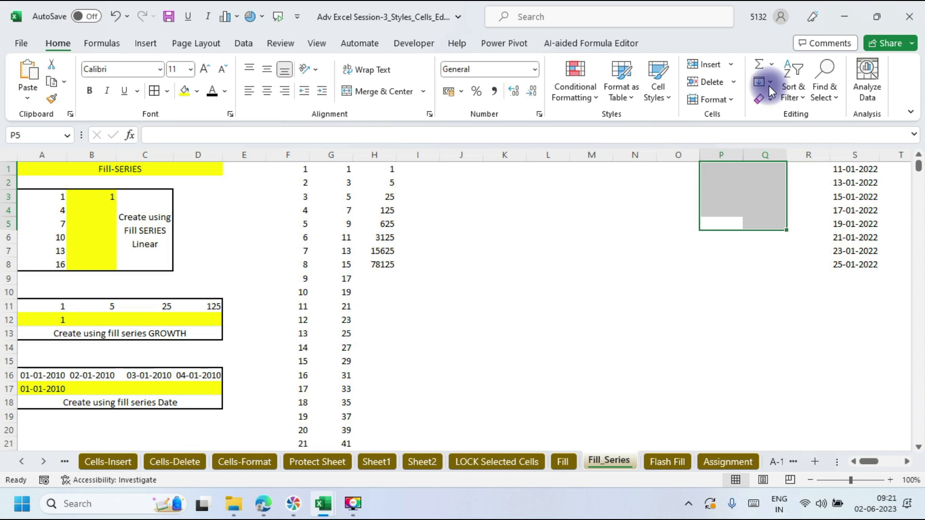
click(658, 212)
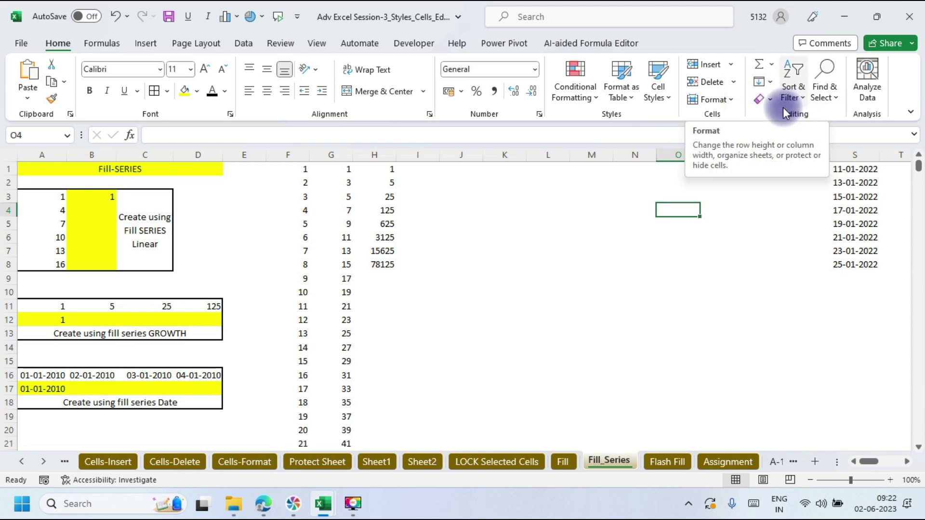
click(771, 82)
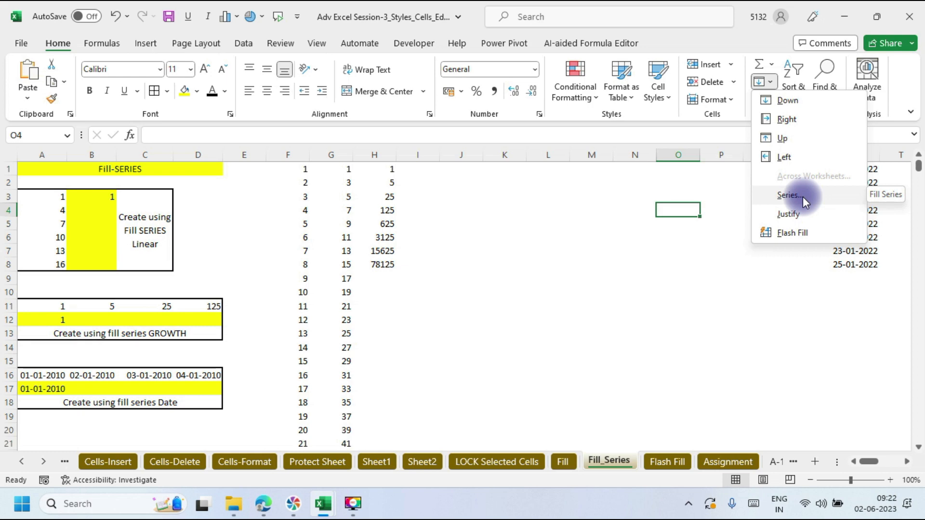
click(623, 310)
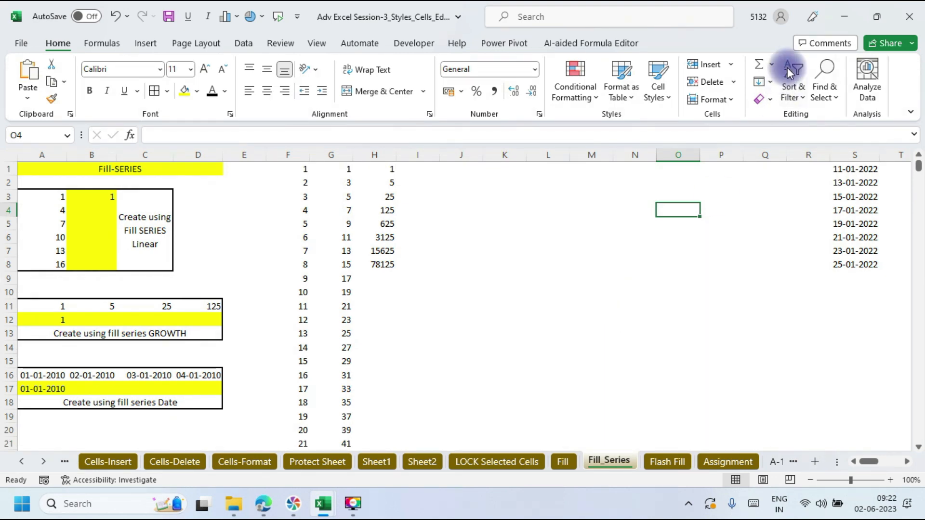
click(771, 79)
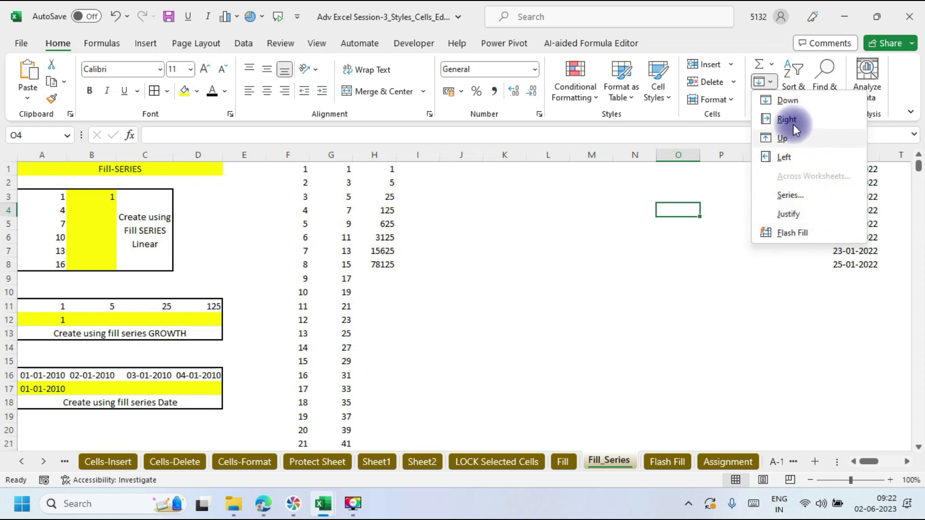
click(771, 81)
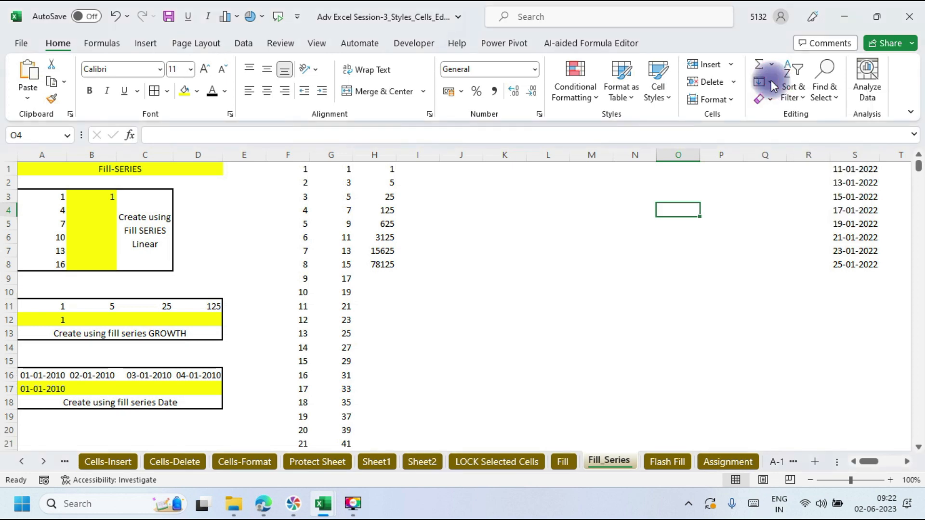
click(770, 81)
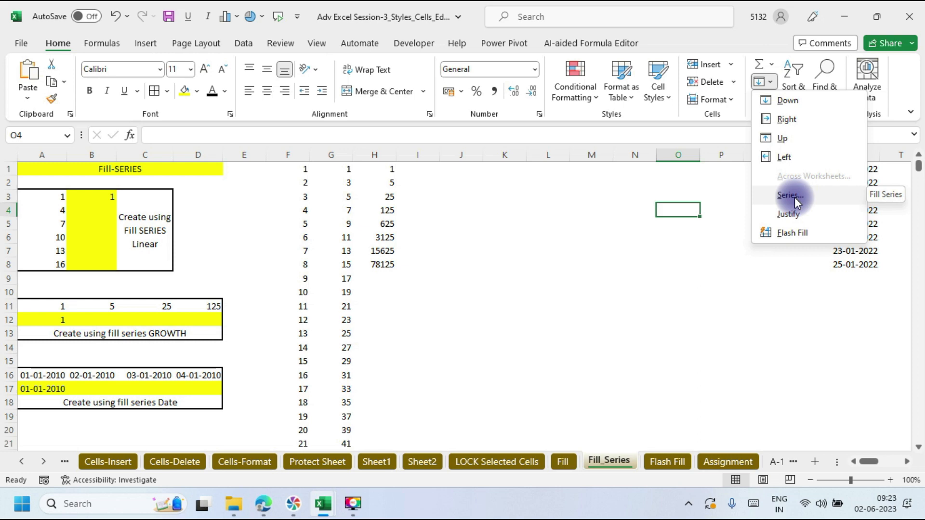
click(449, 173)
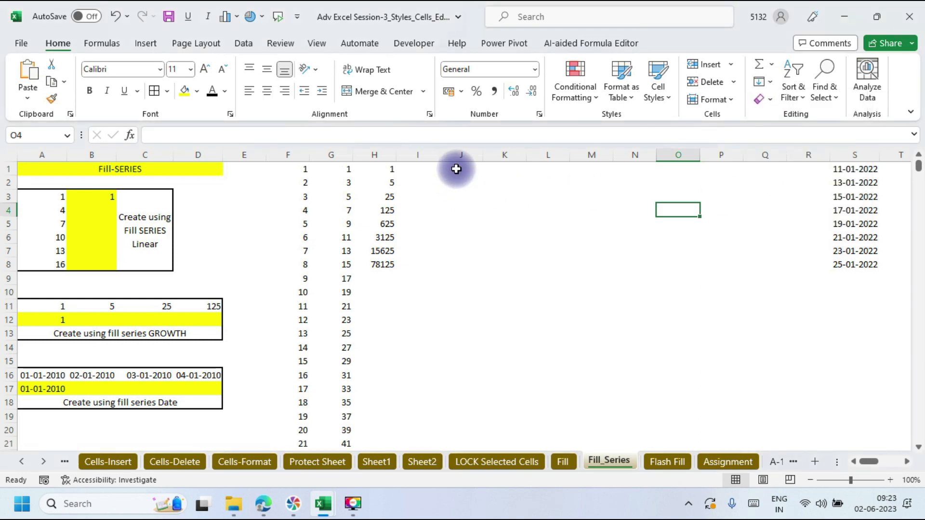
click(452, 167)
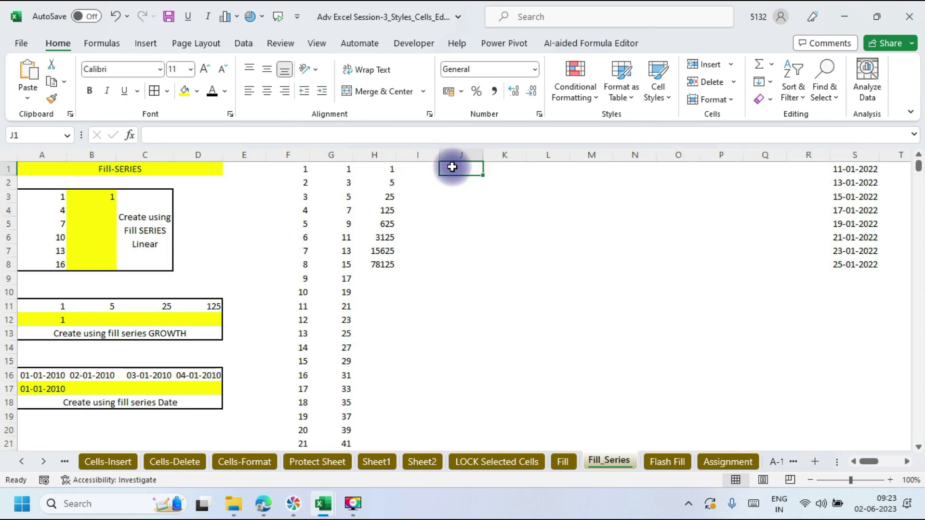
click(509, 169)
click(467, 175)
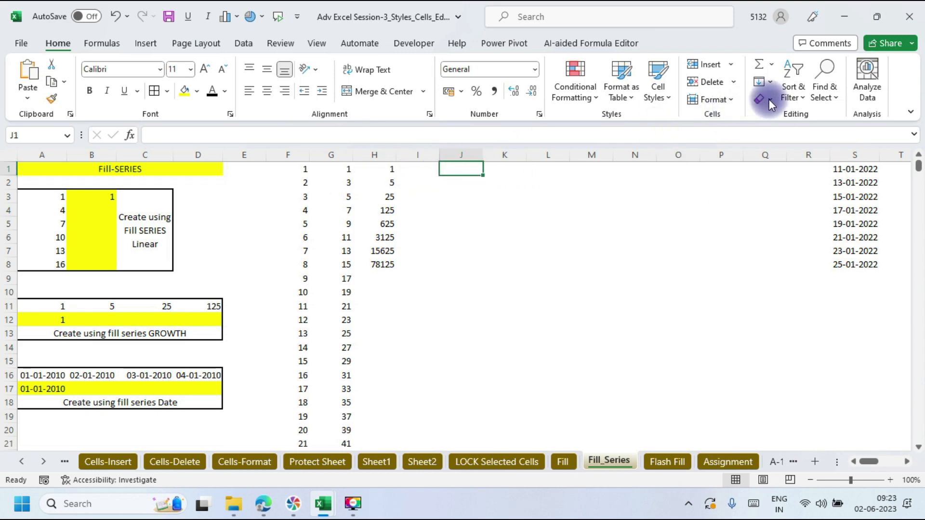
click(769, 83)
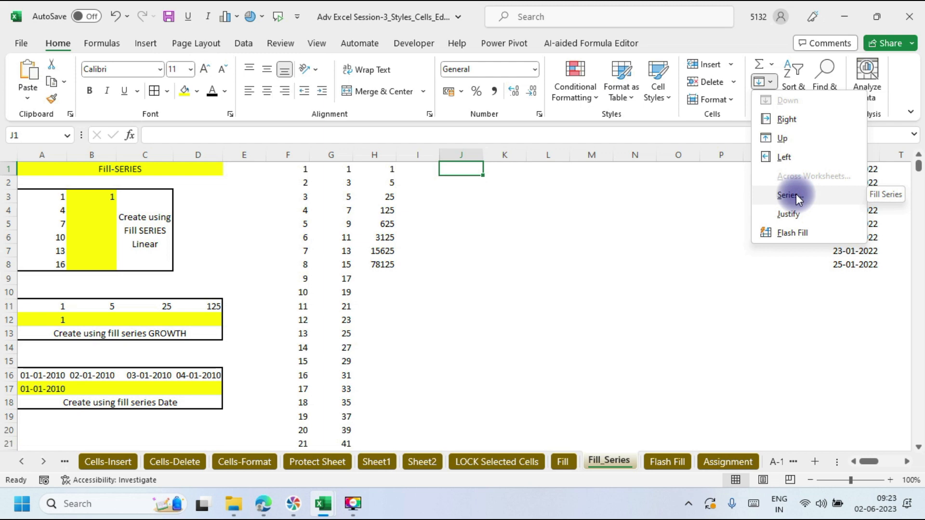
click(787, 195)
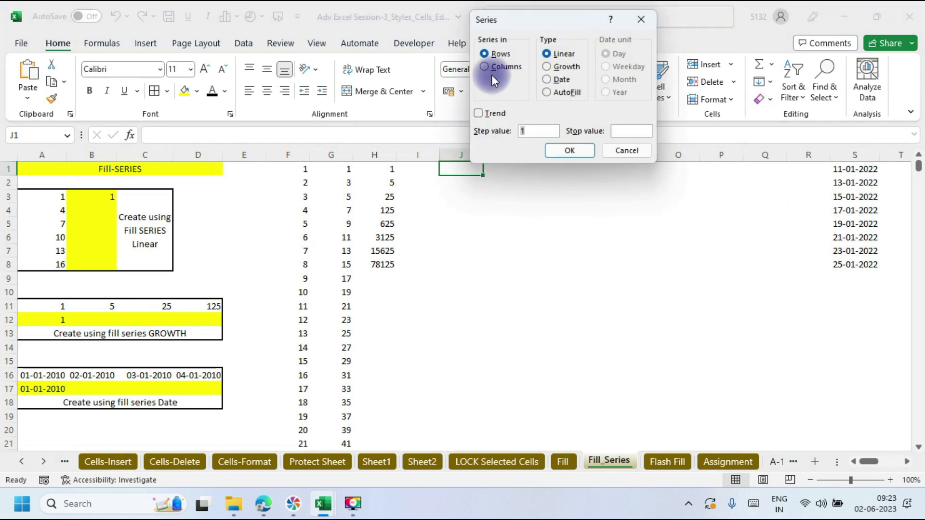
click(485, 67)
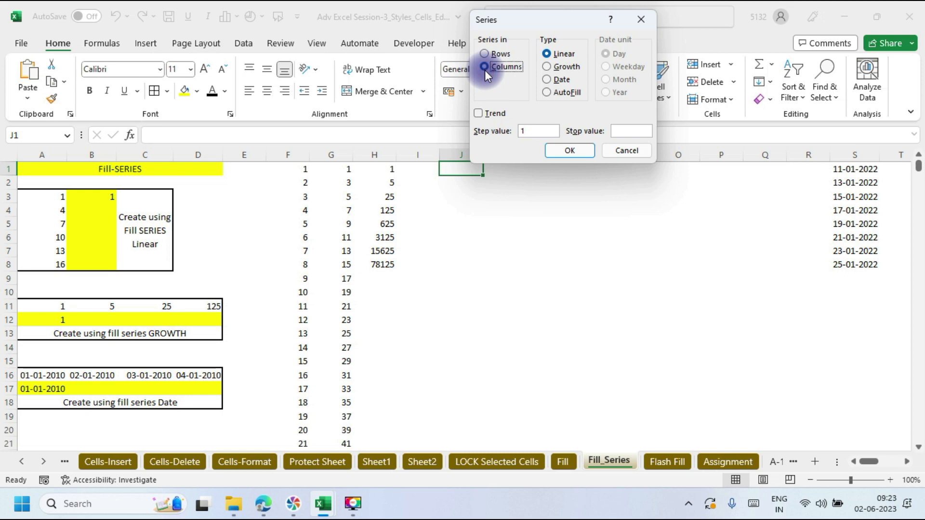
click(528, 130)
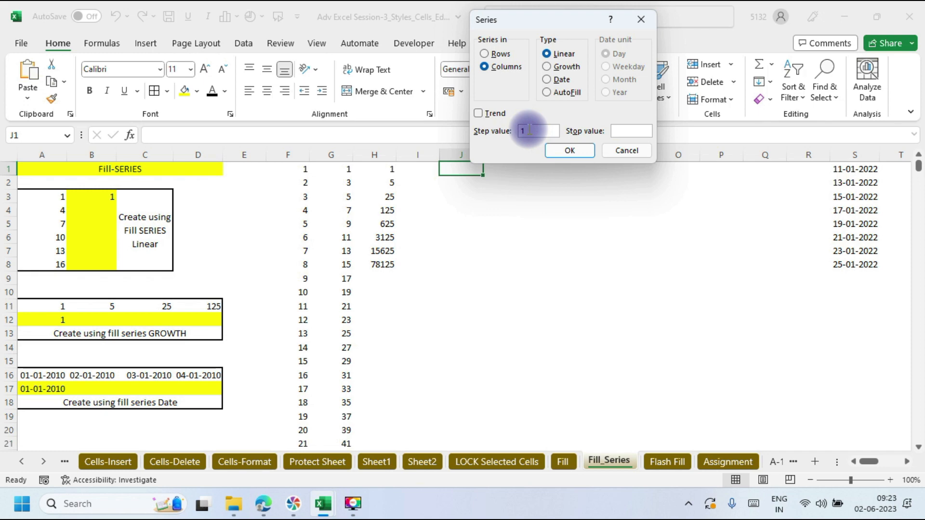
click(622, 129)
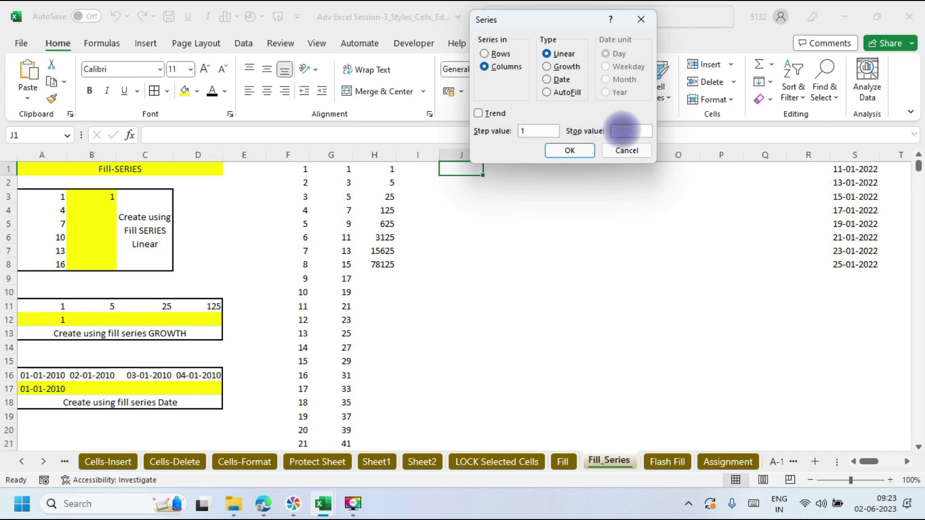
click(622, 129)
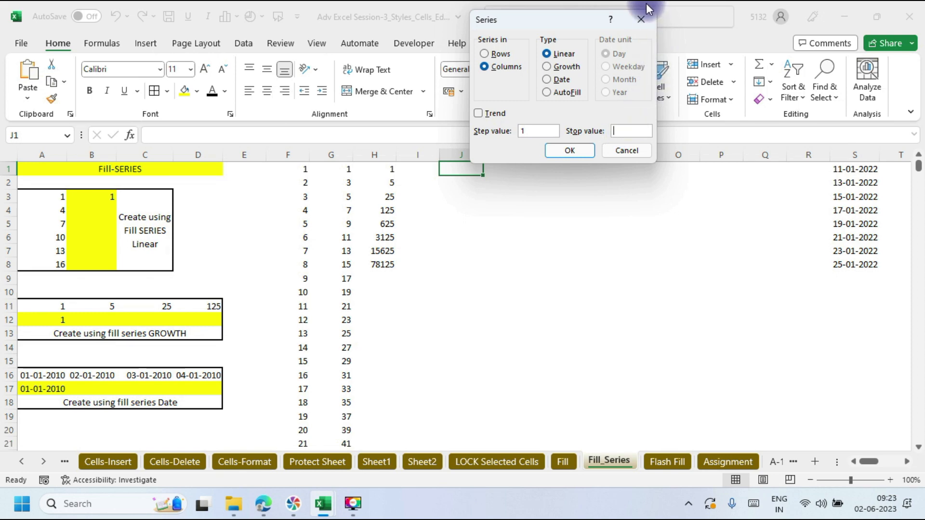
click(643, 22)
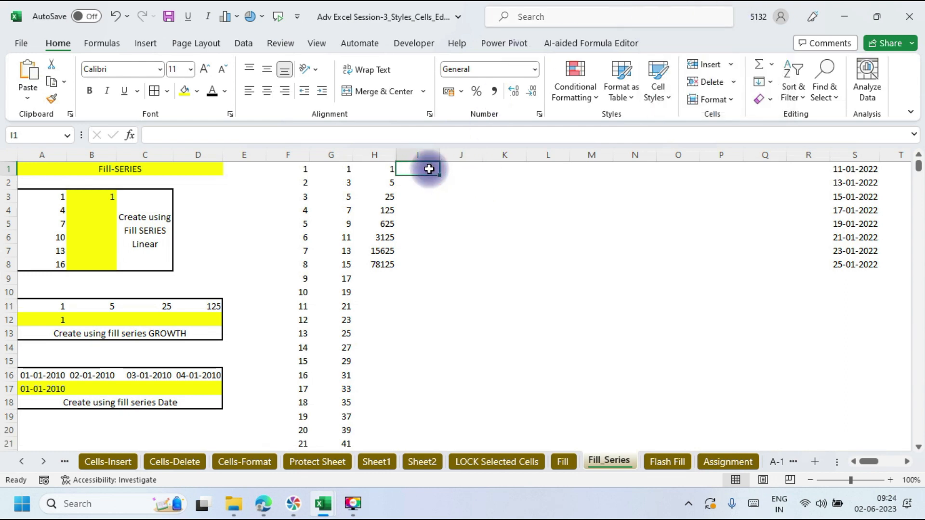
Step: Enter 01-01-2023 in J1 and fill column J with daily dates through 31-12-2023
text(0)
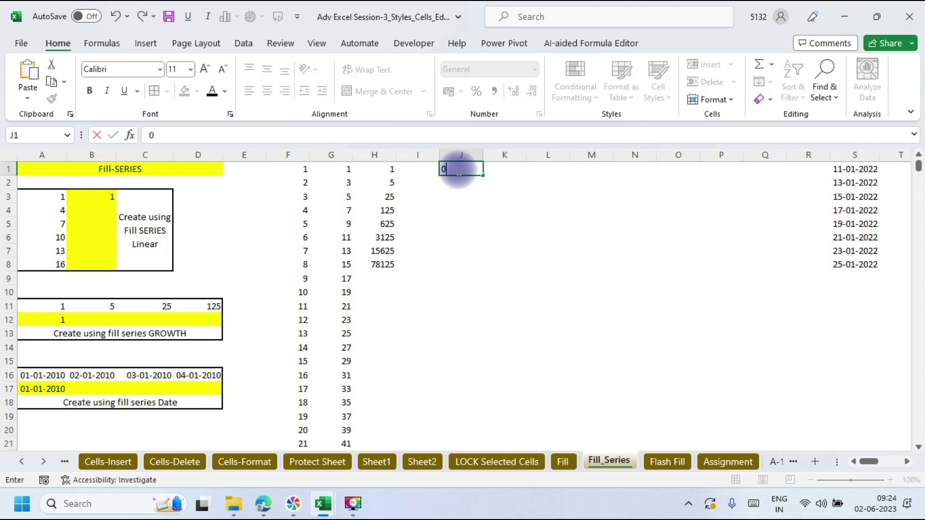
text(1-0)
text(1-2)
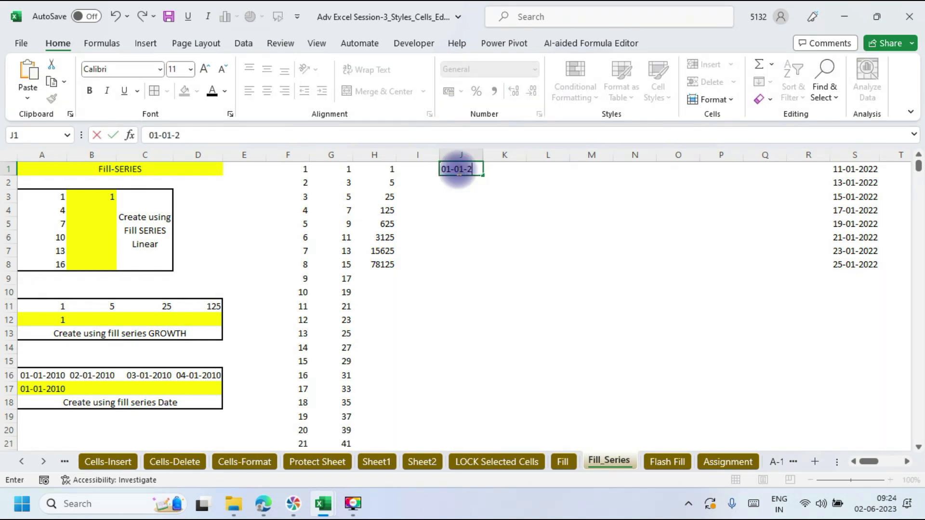
text(023)
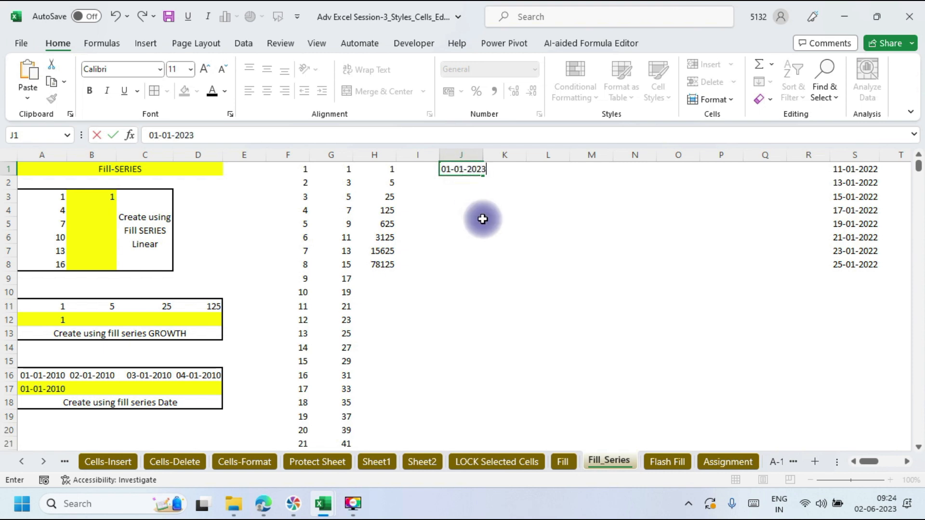
click(476, 223)
click(471, 170)
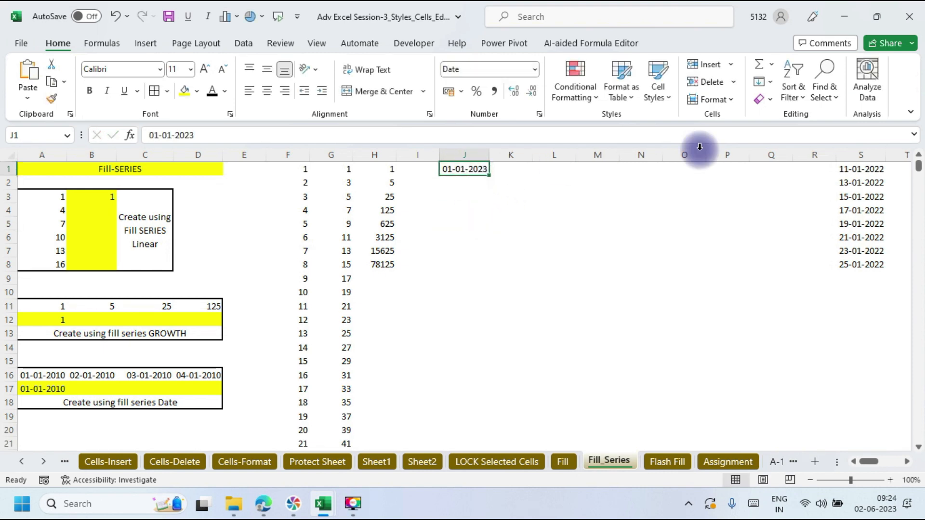
click(770, 81)
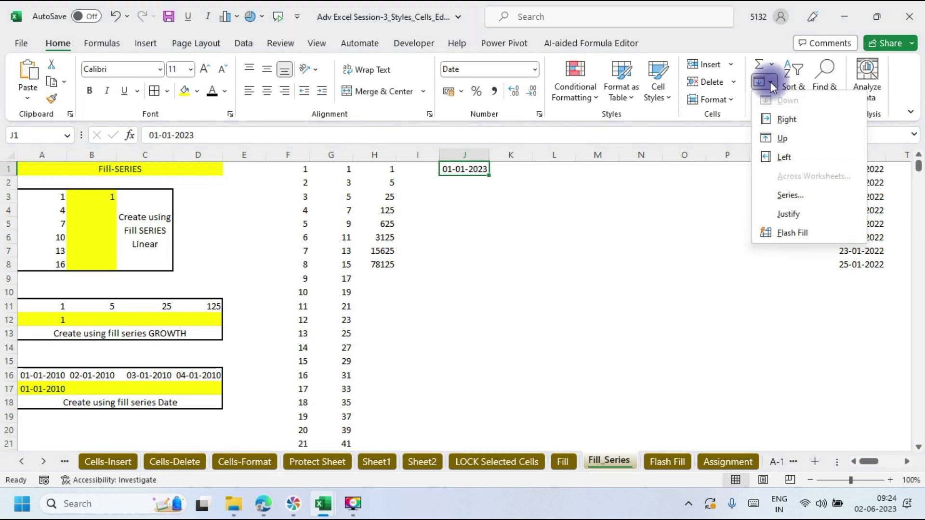
click(787, 193)
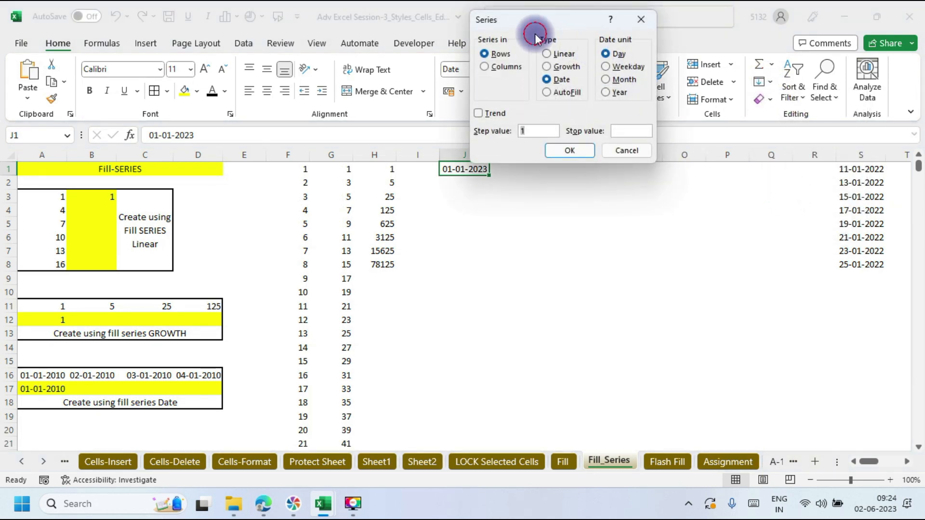
drag(571, 25, 693, 15)
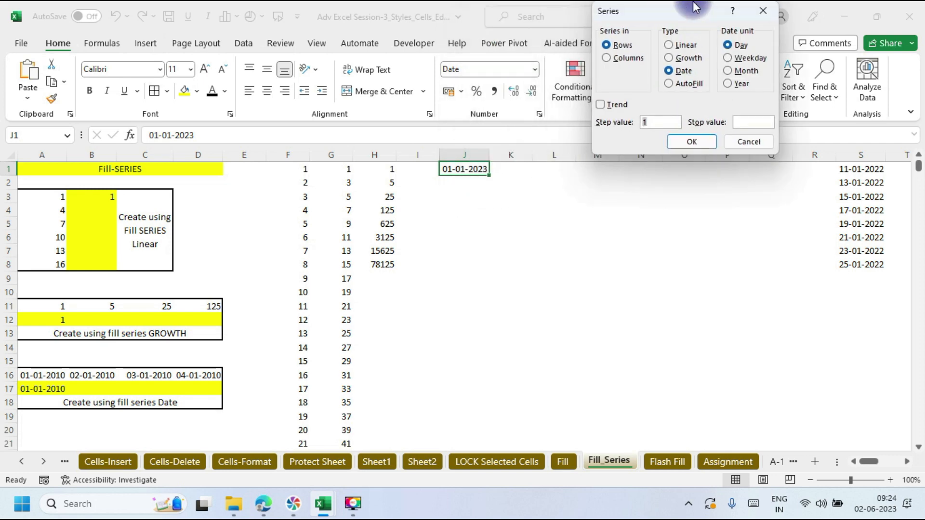
click(603, 56)
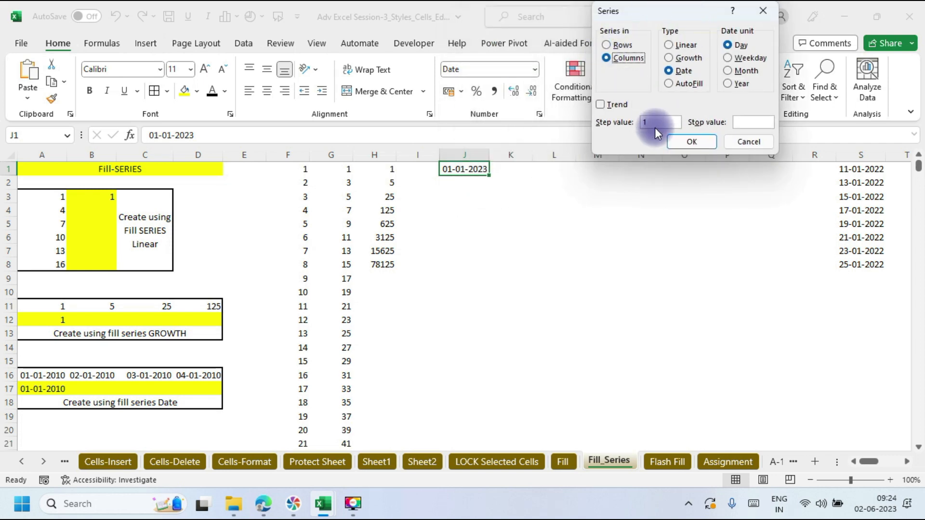
click(745, 123)
text(31-1)
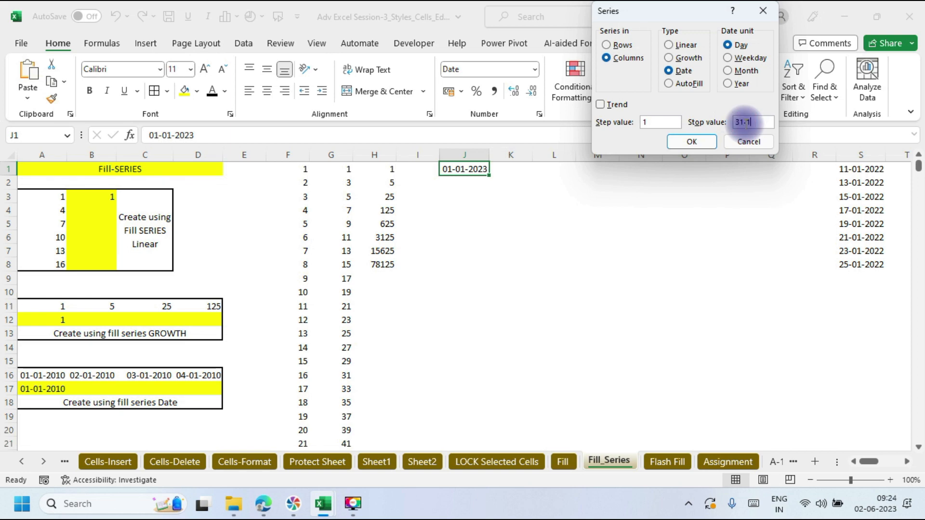
text(2-2023)
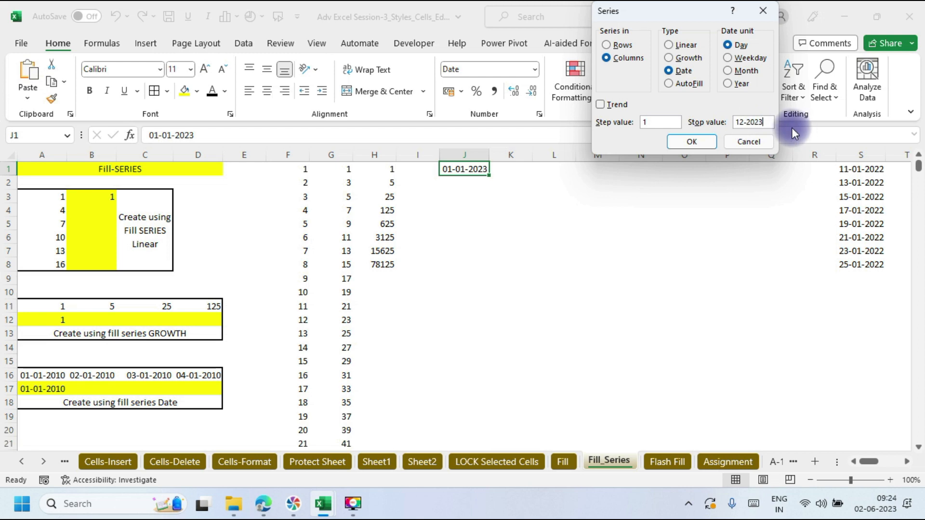
click(709, 144)
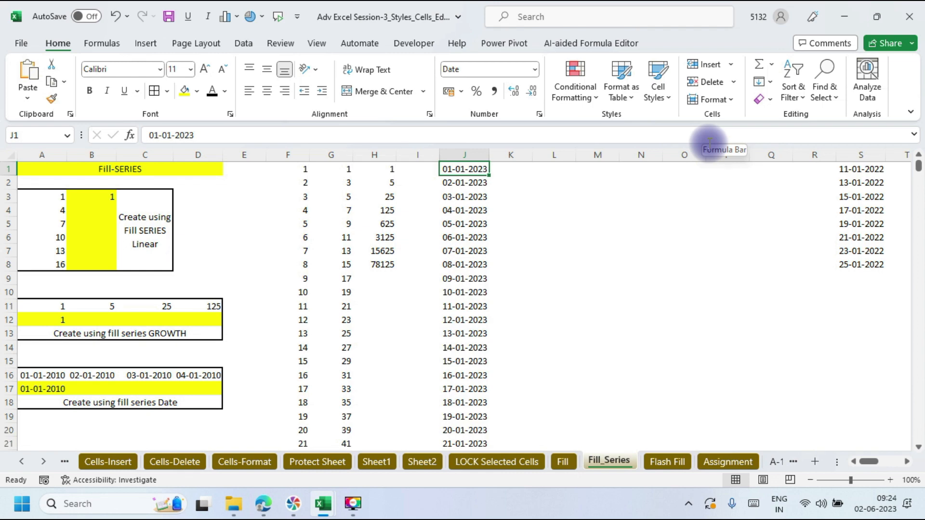
key(ctrl+Down)
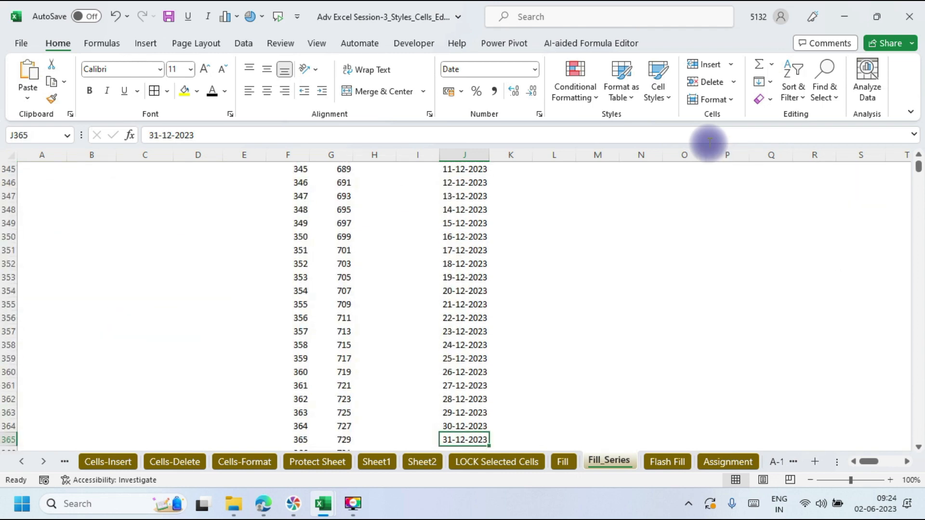
key(ctrl+Up)
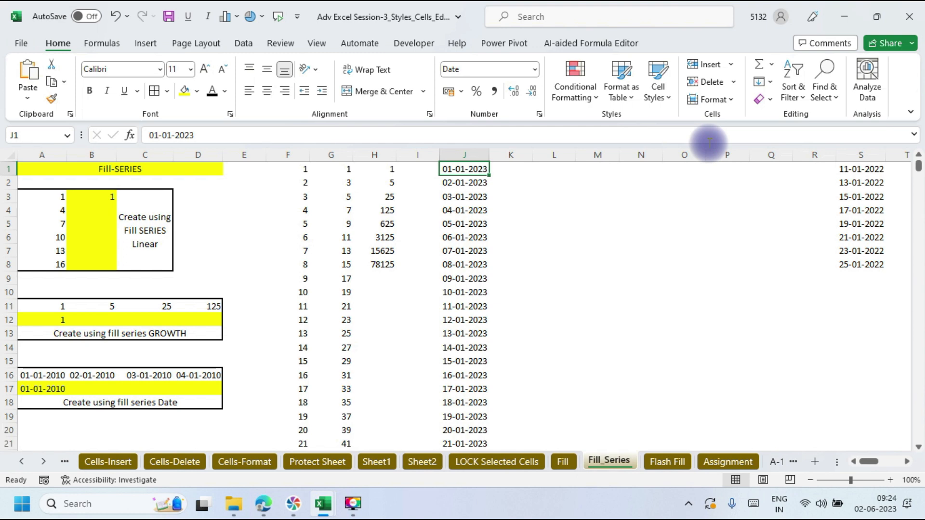
key(alt+Tab)
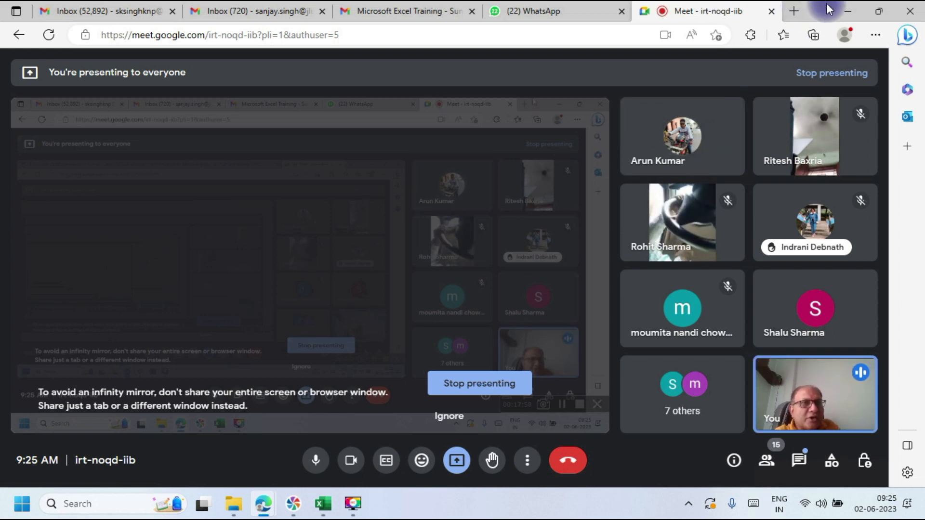
click(850, 14)
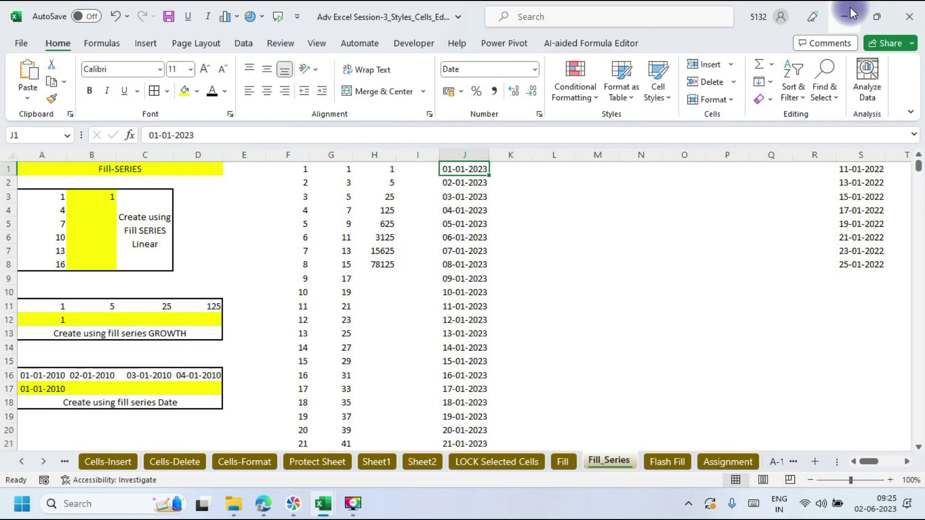
Step: Enter 01-01-2023 in L1 and fill column L with daily dates through 31-12-2023
click(548, 169)
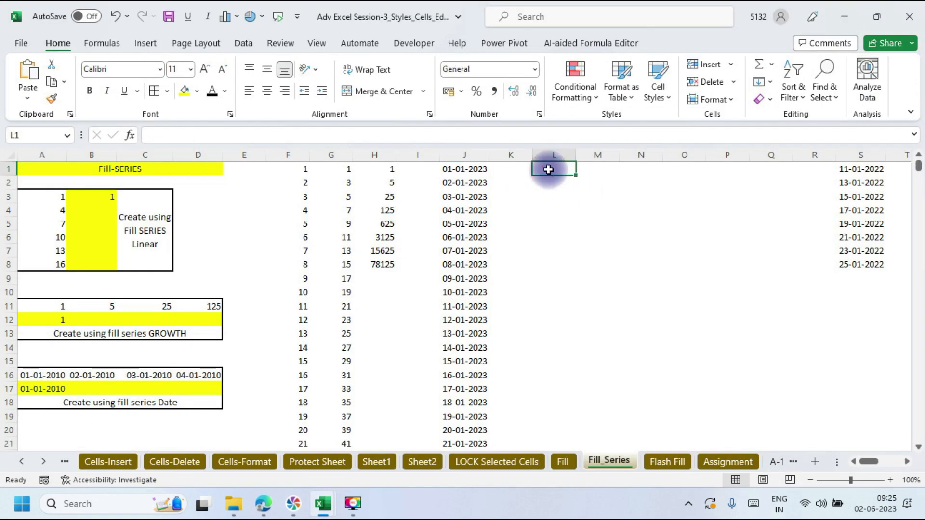
text(0)
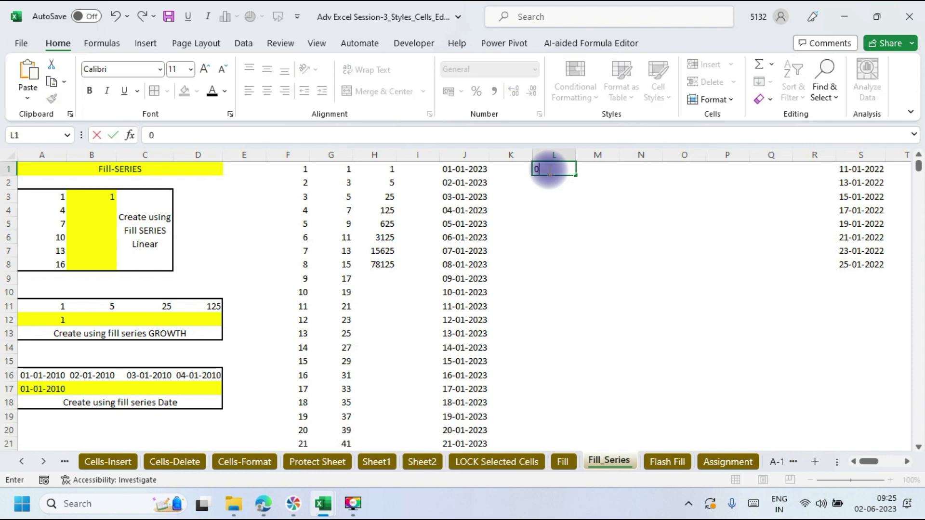
text(1-01-2023)
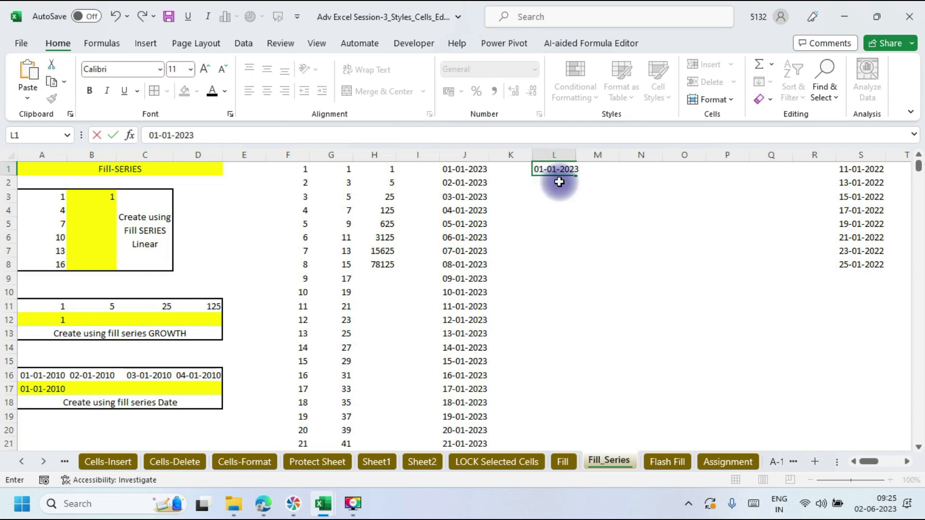
drag(583, 211, 580, 210)
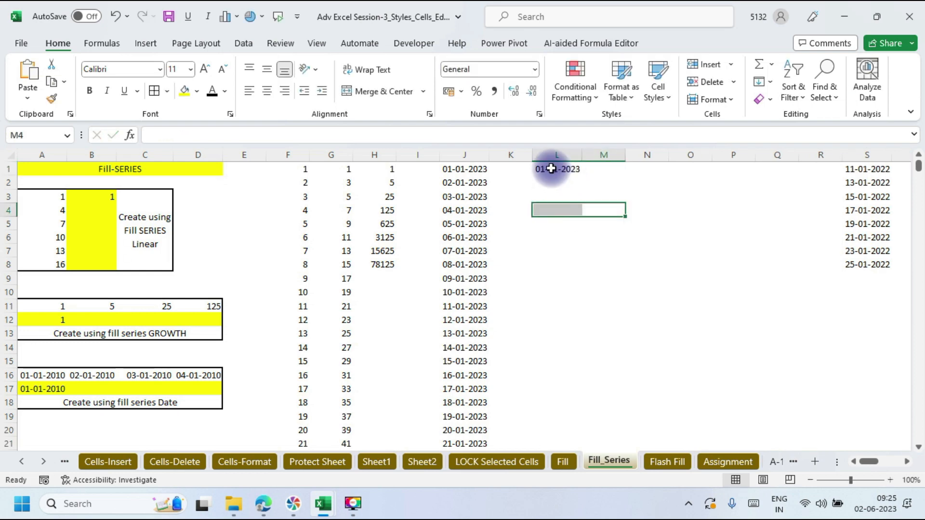
click(551, 169)
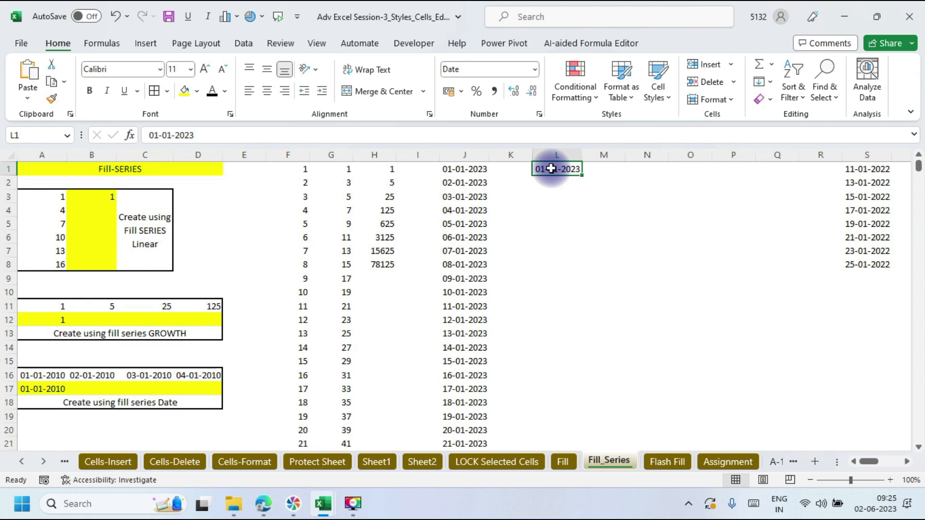
click(774, 82)
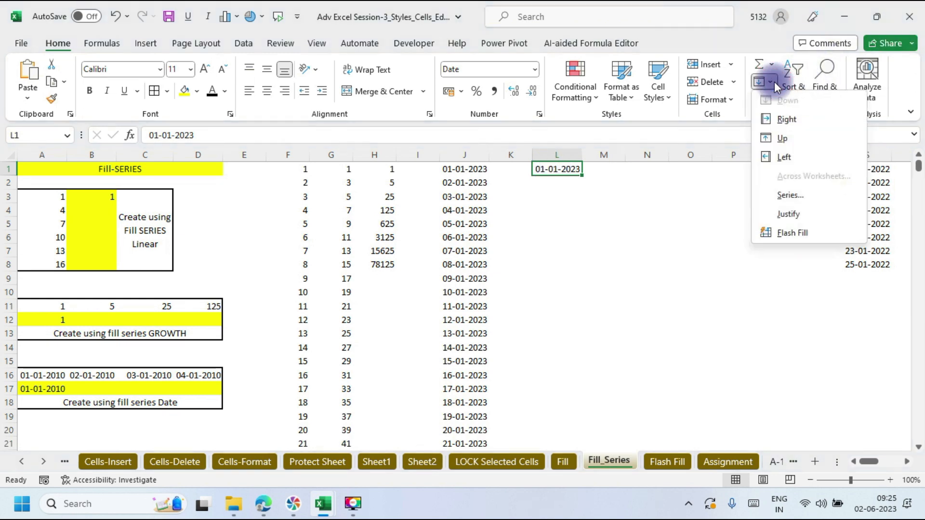
click(774, 198)
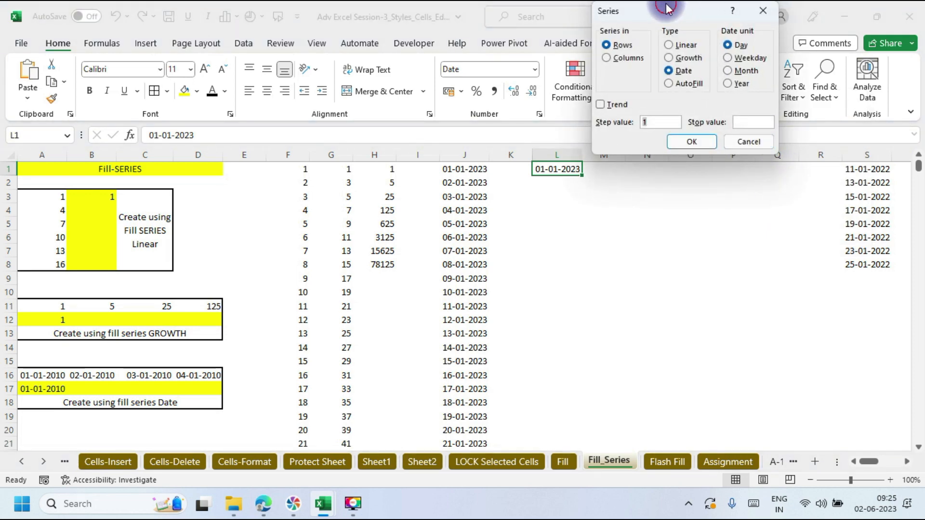
drag(664, 7, 762, 13)
click(703, 64)
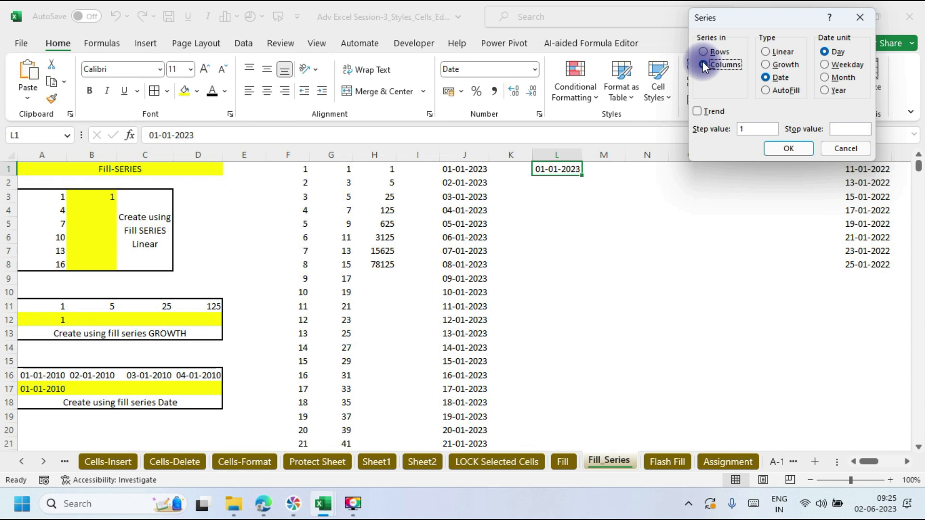
click(838, 129)
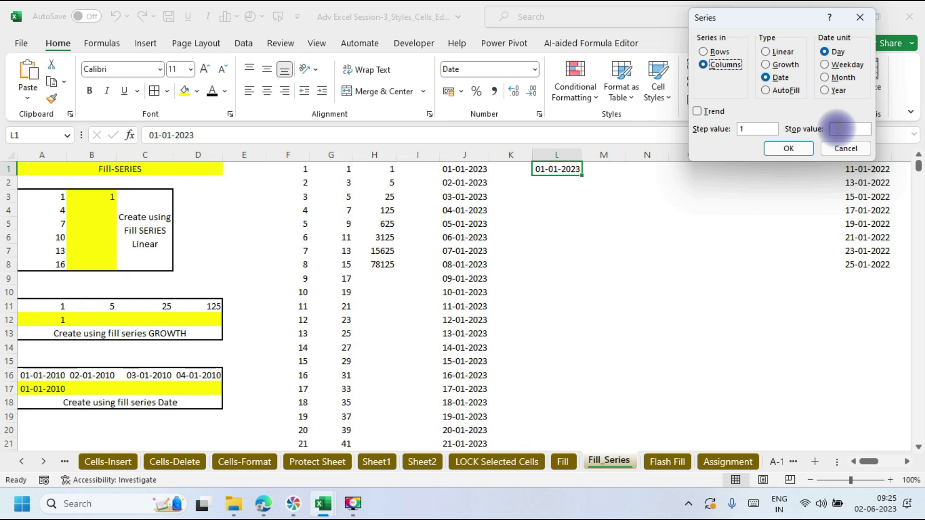
click(838, 128)
text(31)
text(-12)
text(-202)
text(3)
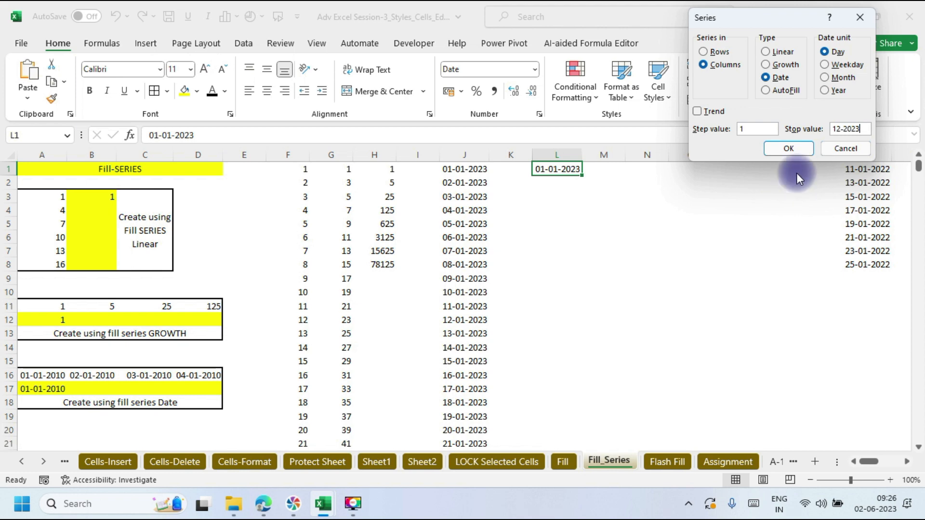
click(786, 150)
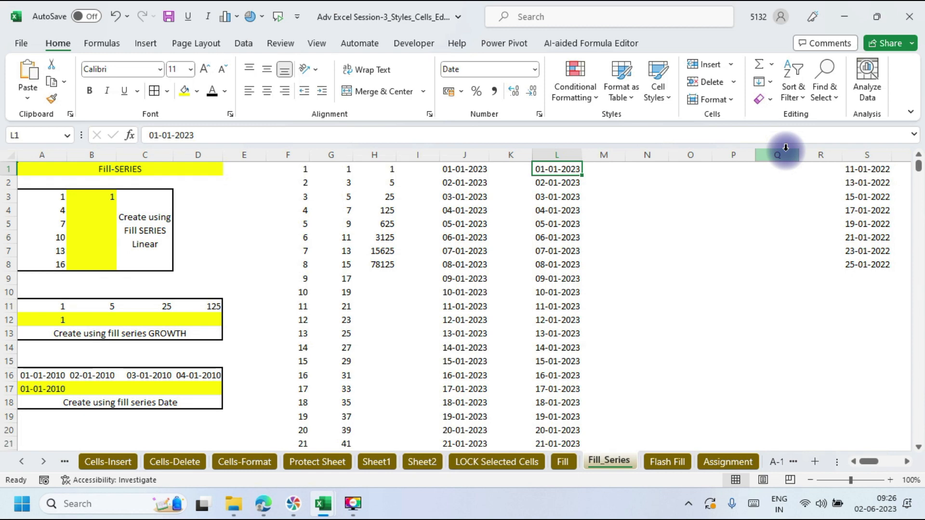
Step: Type Jan in N1 and drag it down to list months Jan through Dec
click(649, 171)
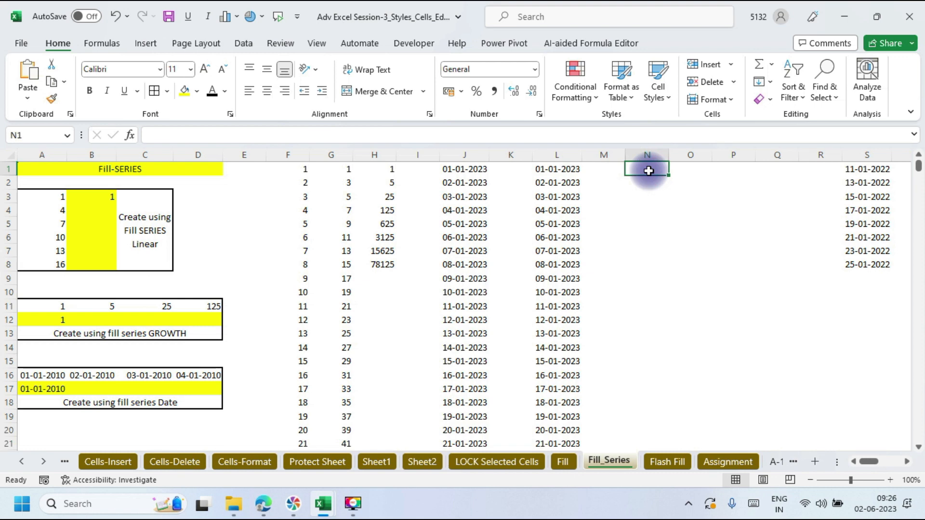
text(Jan)
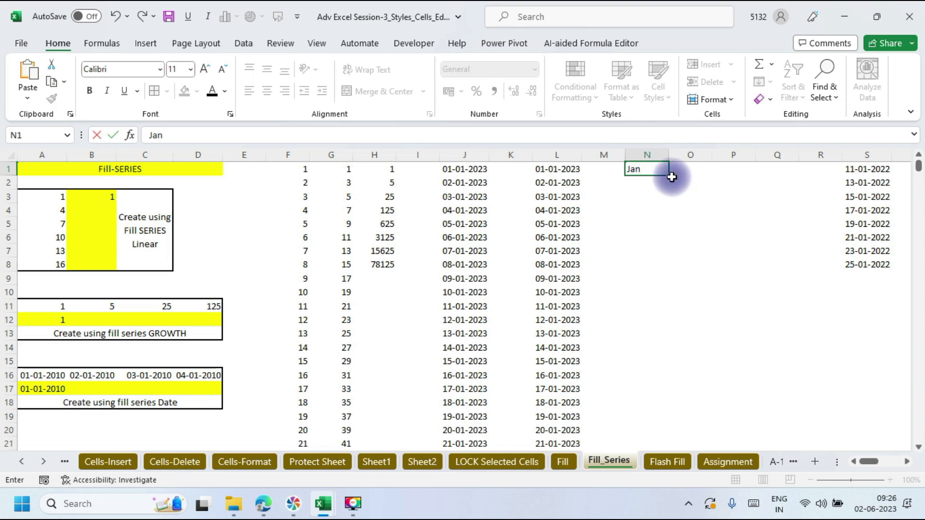
drag(668, 175, 684, 328)
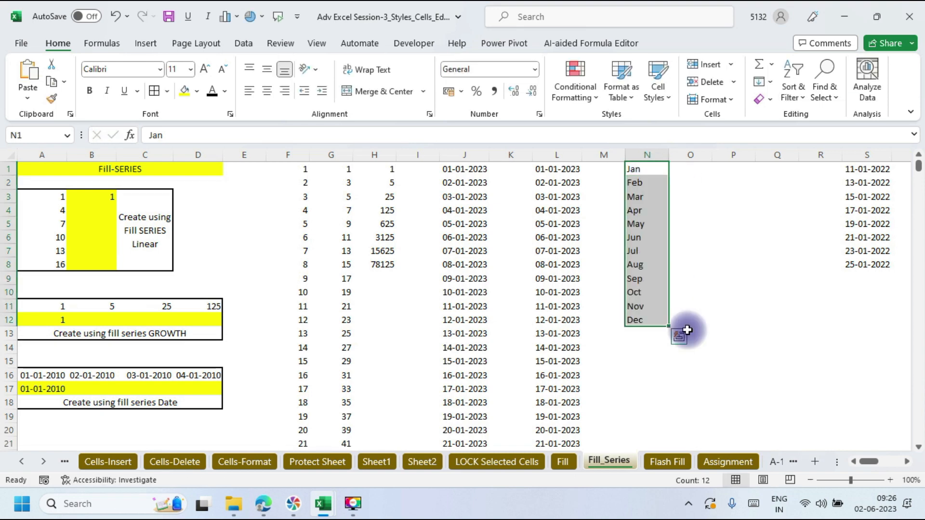
Step: Enter 100 in O1 and 250 in O12, beside Jan and Dec
click(701, 169)
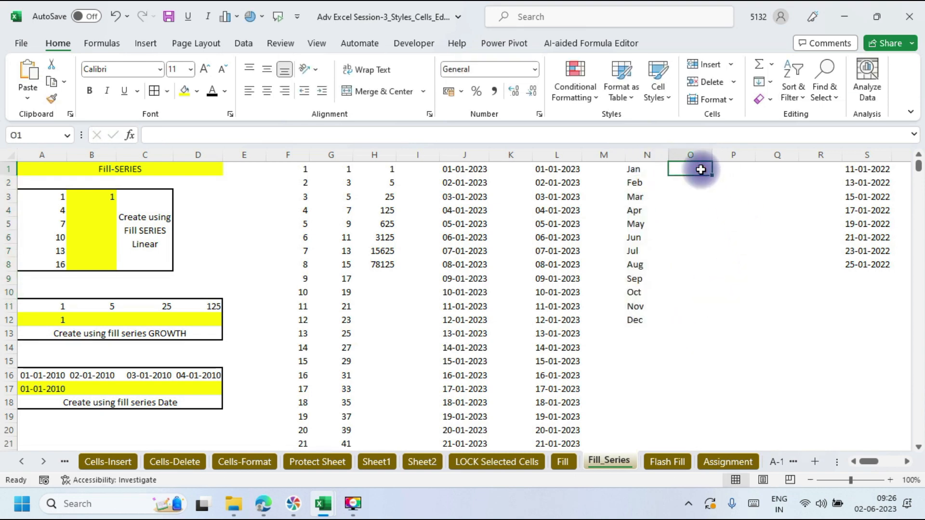
text(100)
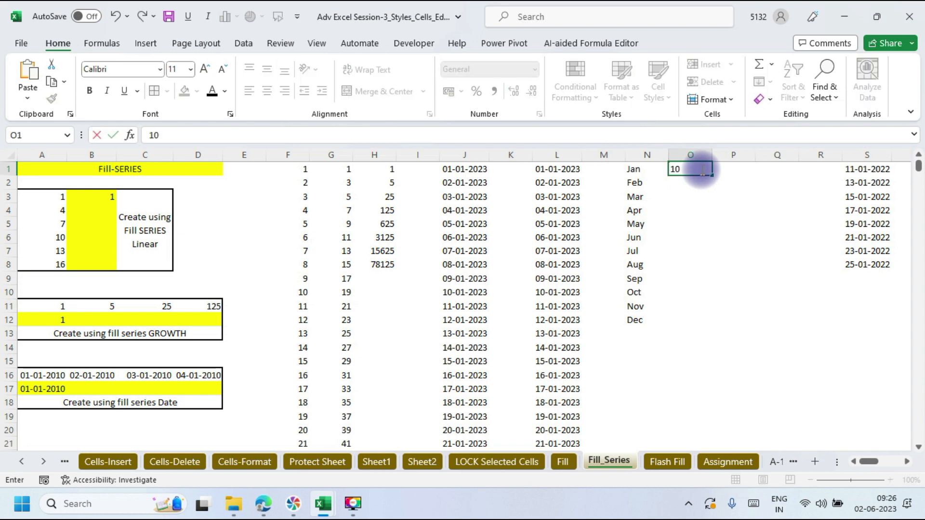
click(671, 319)
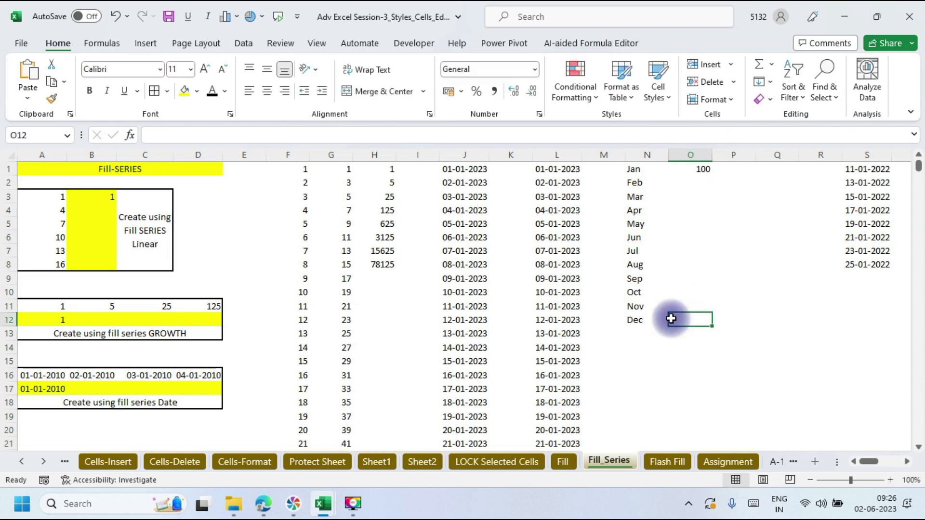
text(250)
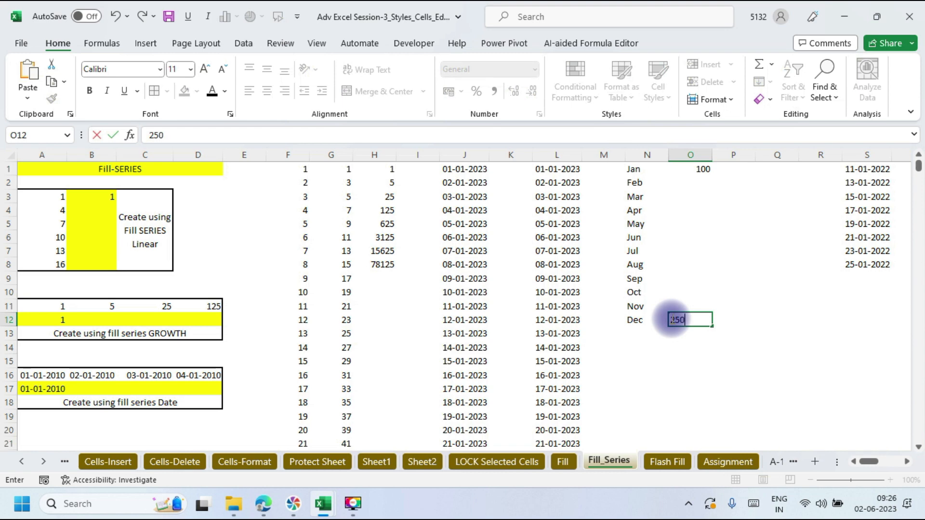
click(737, 374)
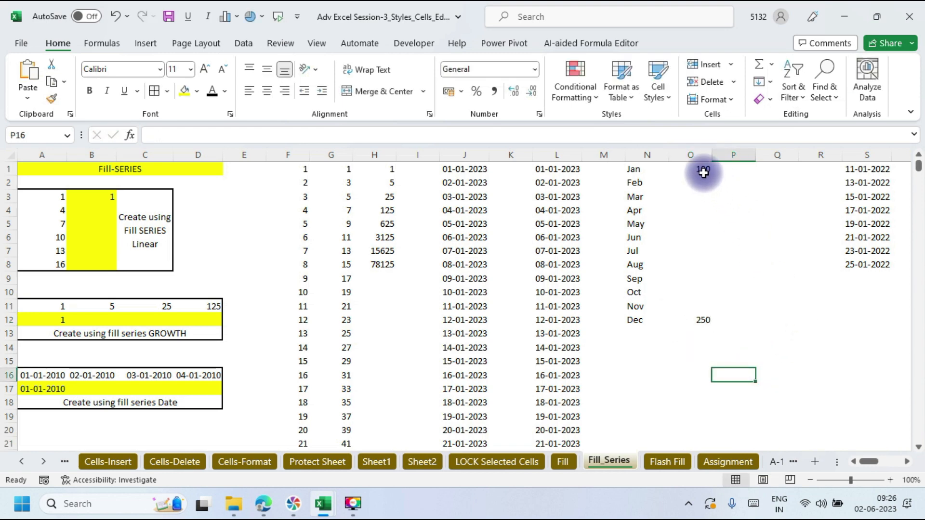
Step: Fill O1:O12 with a Trend growth series between 100 and 250, from 108.6867 to 230.019
drag(703, 172, 688, 316)
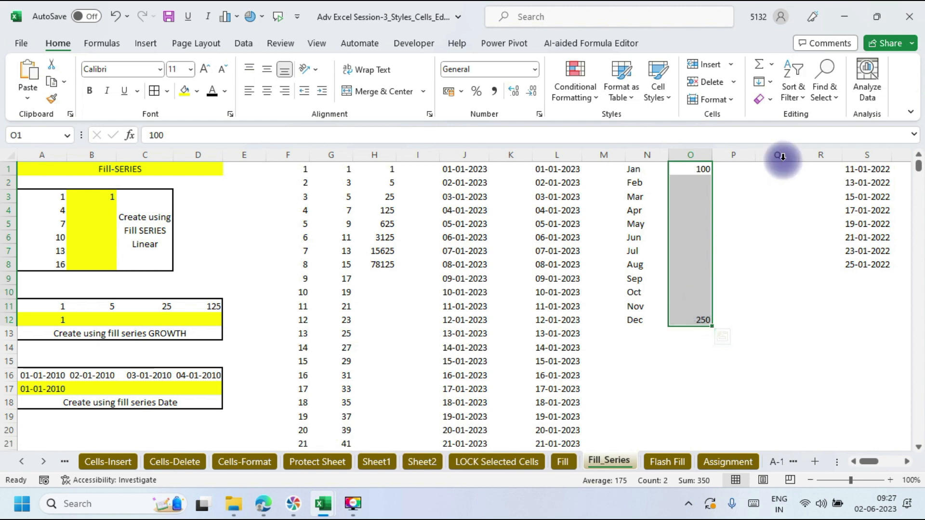
click(769, 82)
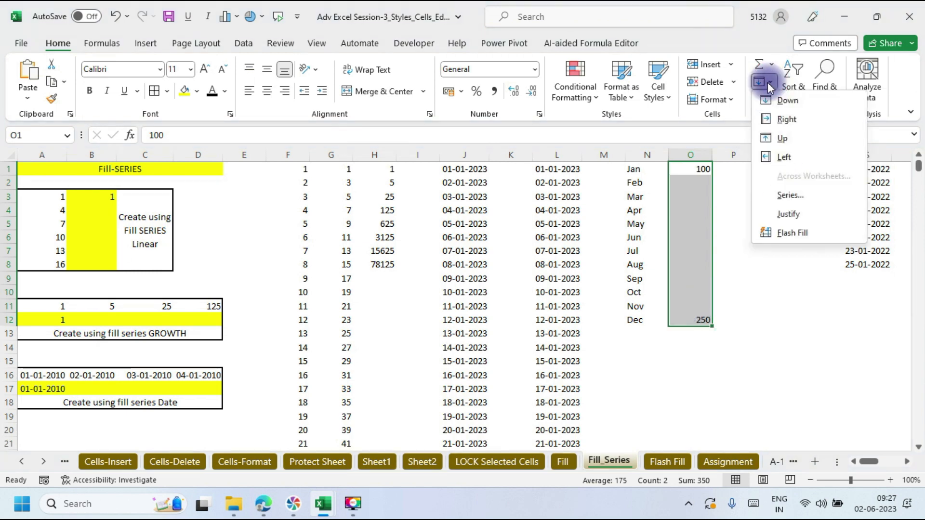
click(787, 195)
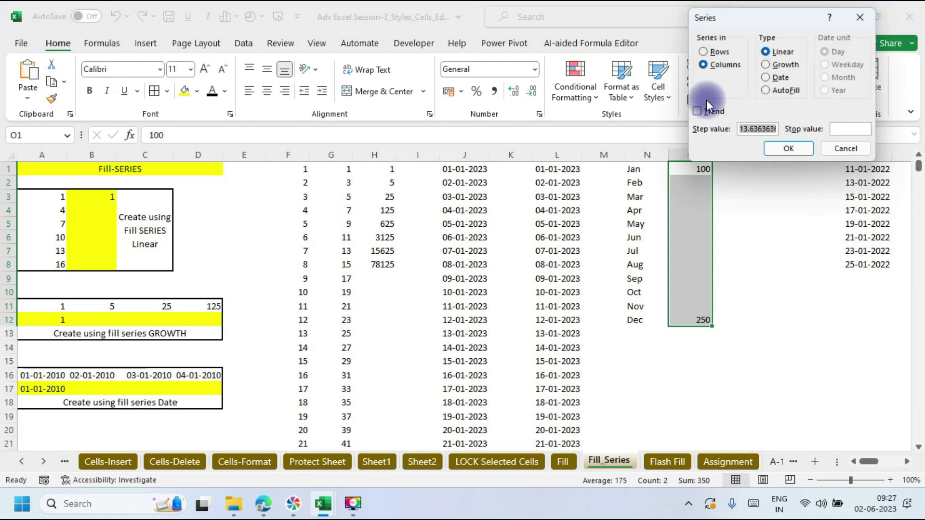
click(698, 110)
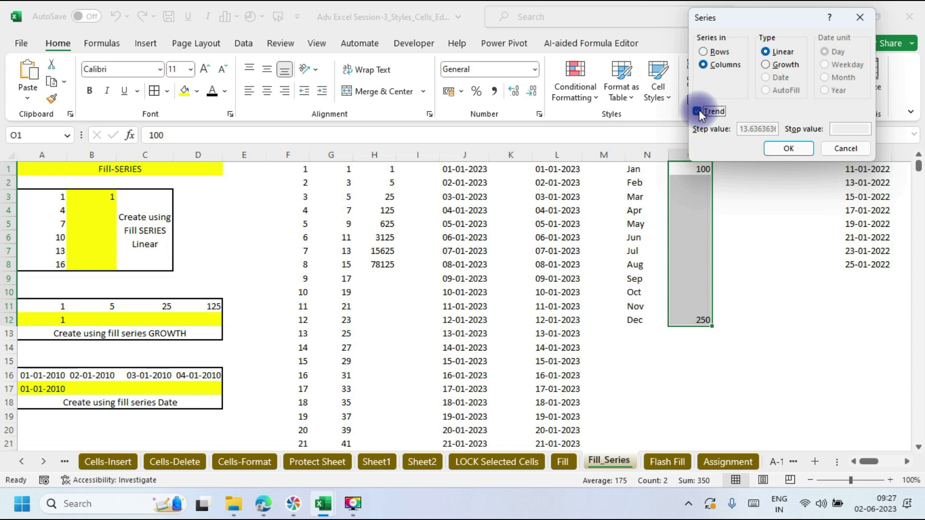
click(766, 64)
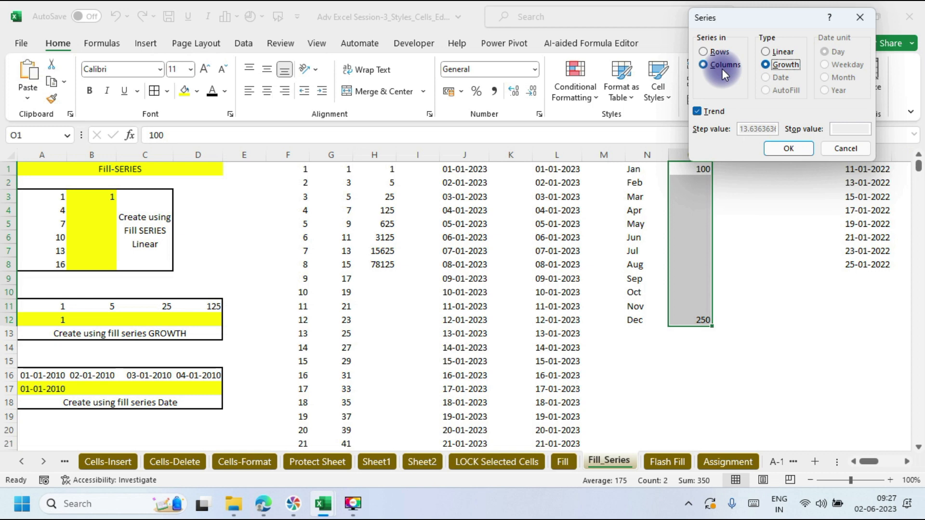
click(788, 149)
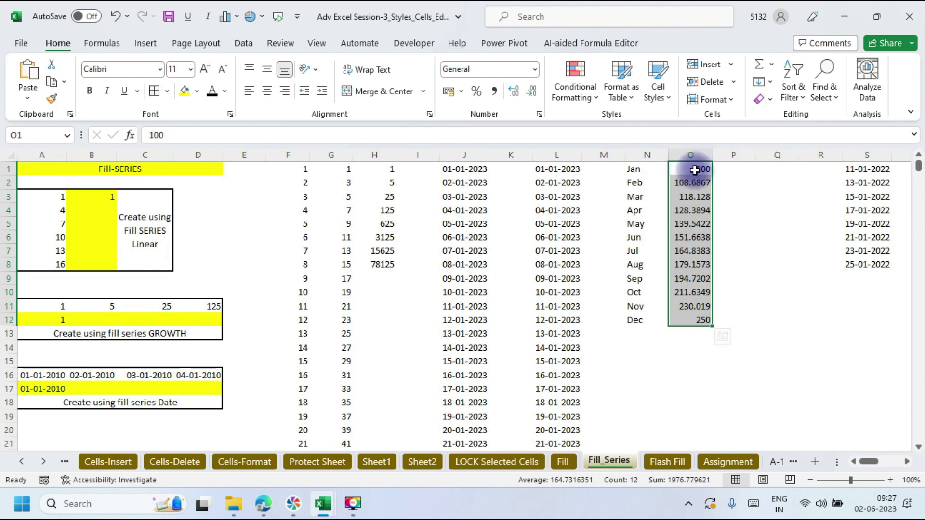
click(771, 83)
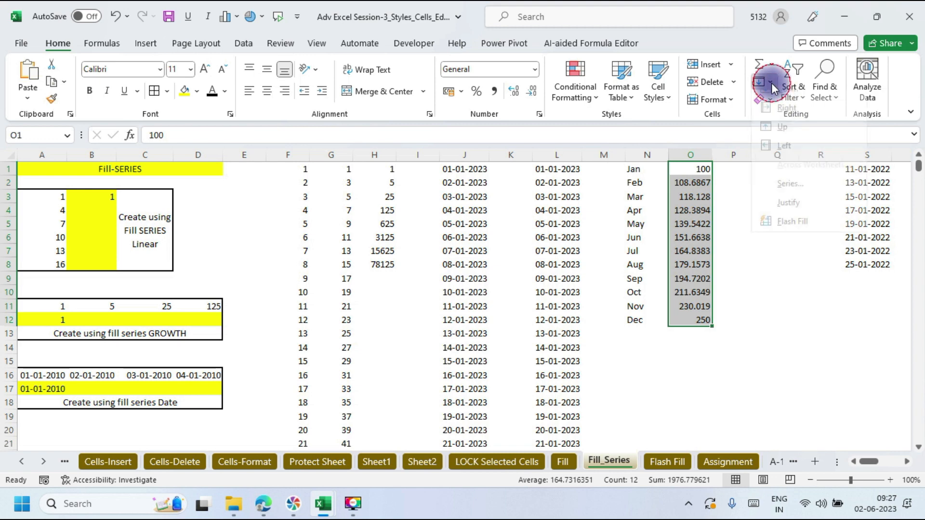
click(790, 195)
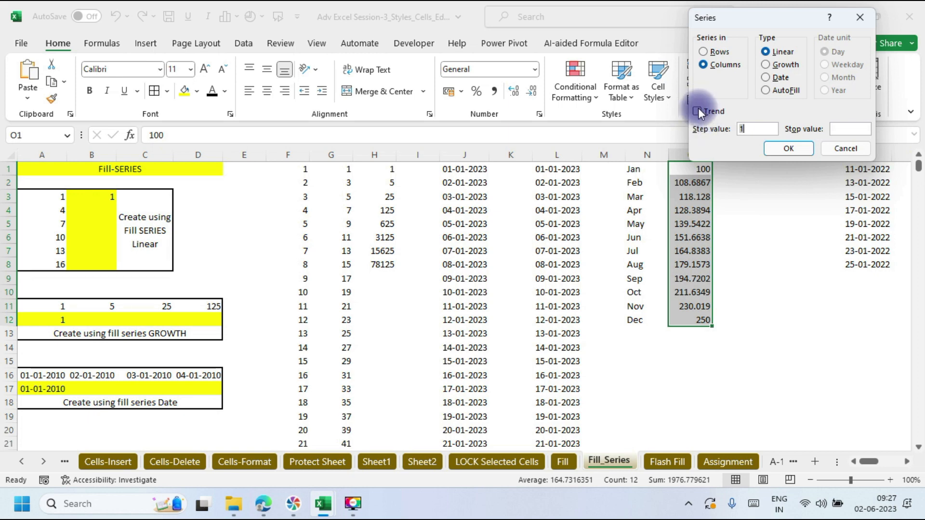
click(766, 65)
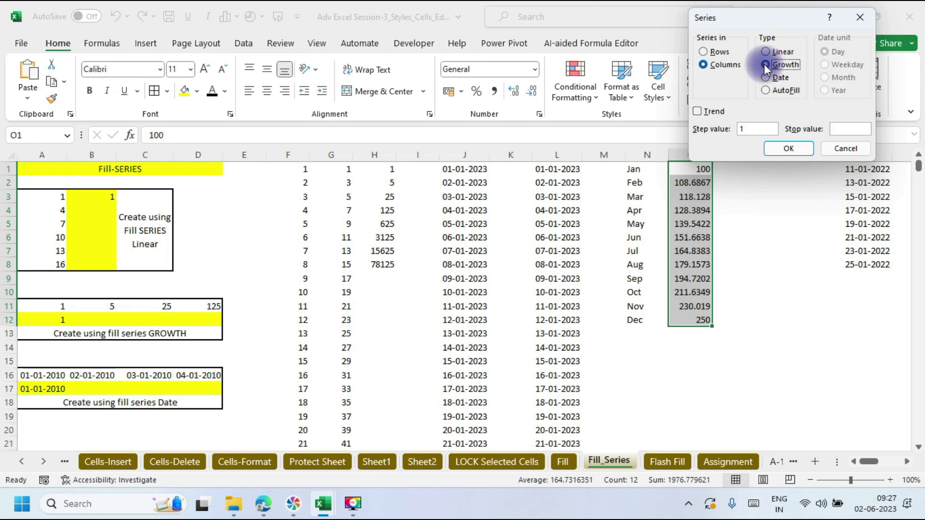
click(698, 111)
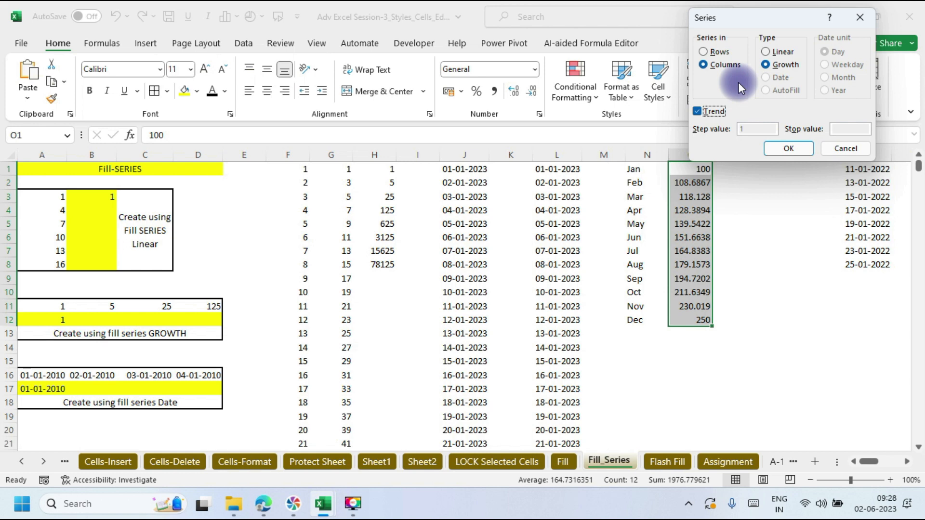
click(859, 16)
mouse_move(273, 495)
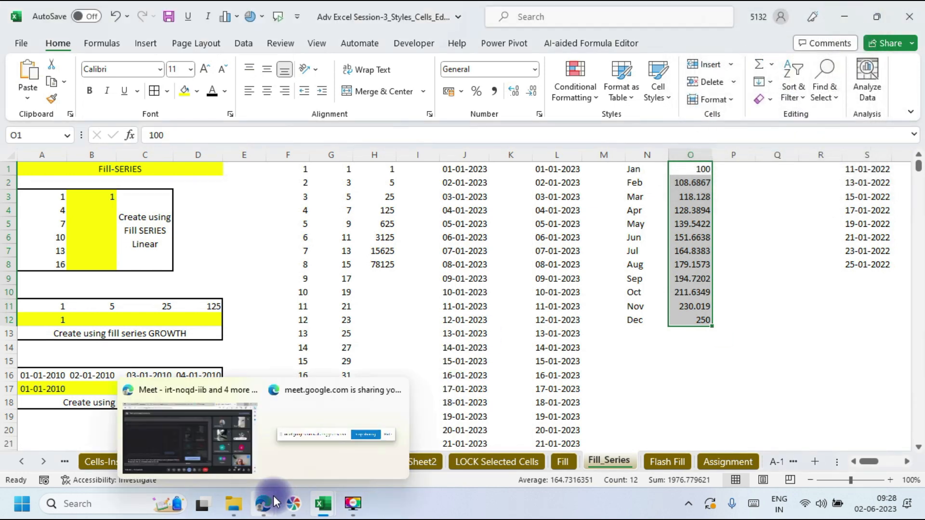
click(249, 470)
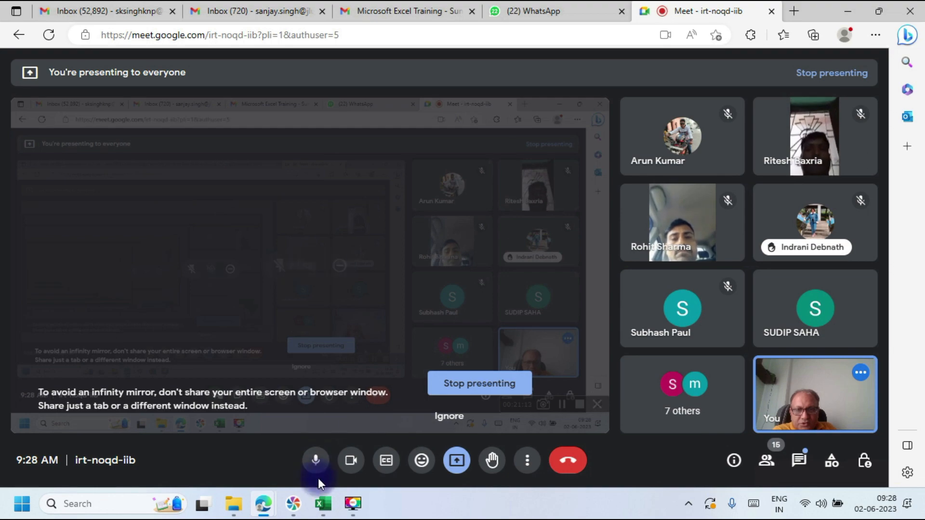
click(322, 504)
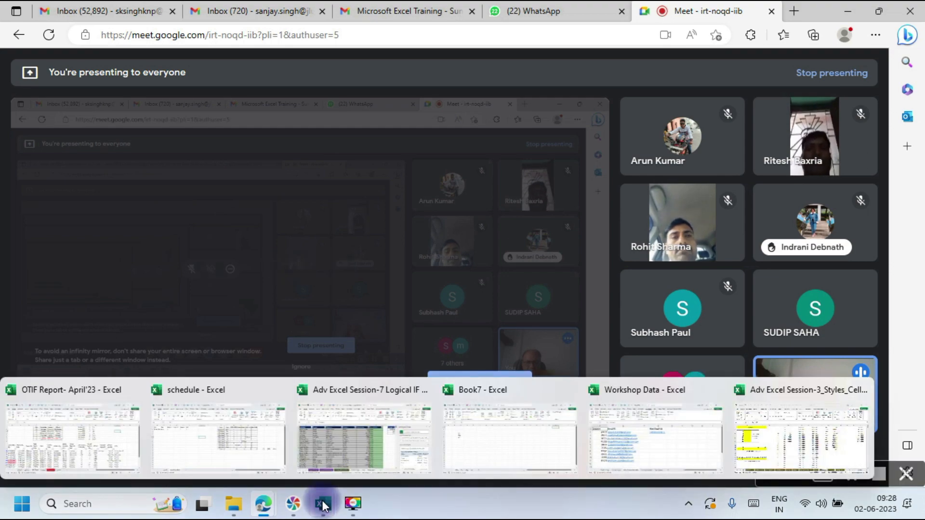
click(798, 411)
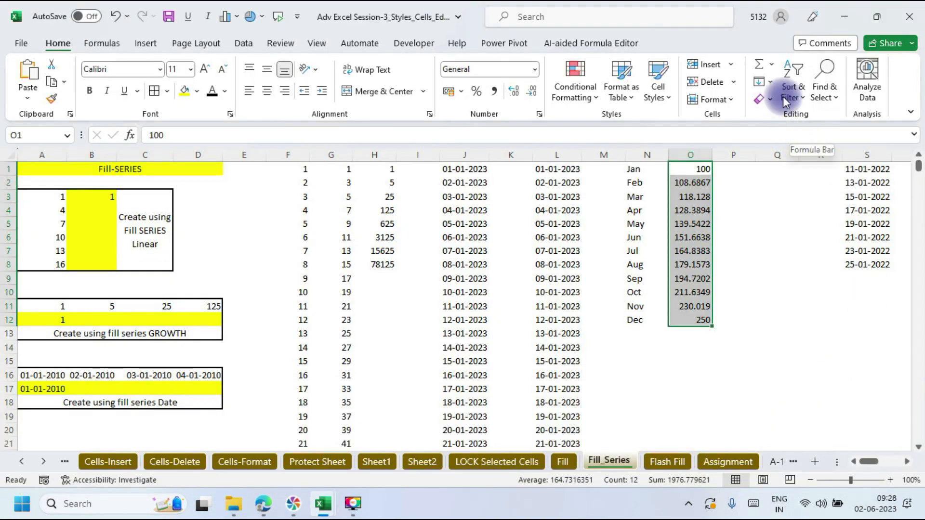
Step: Type a short 'My name is …' sentence into cell Q1
click(771, 82)
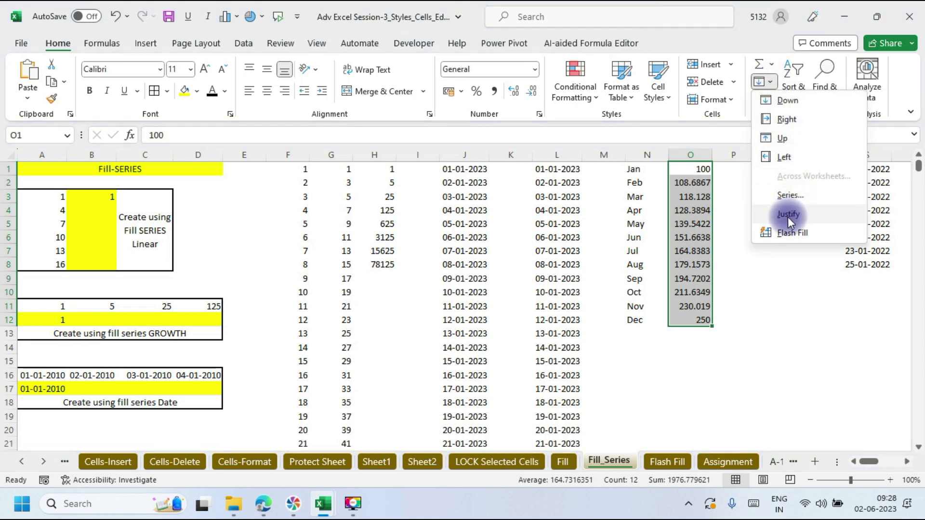
click(784, 310)
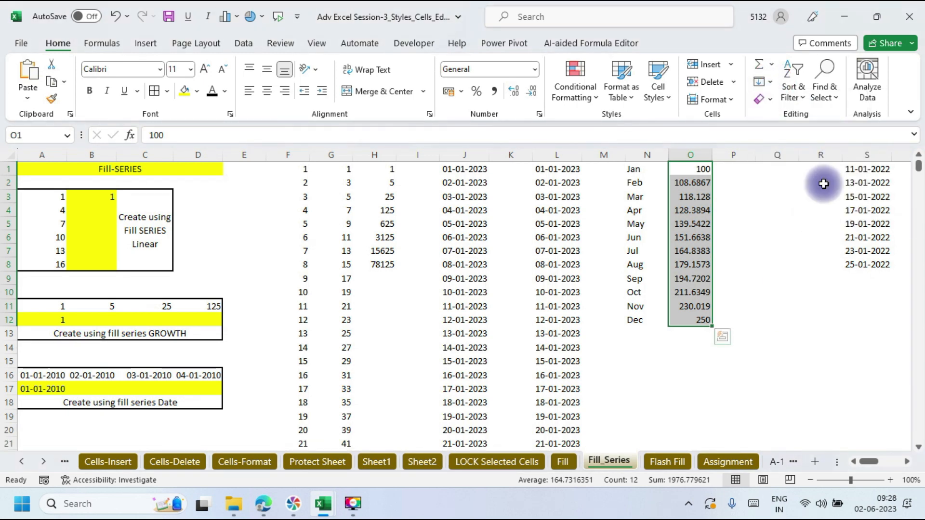
click(769, 174)
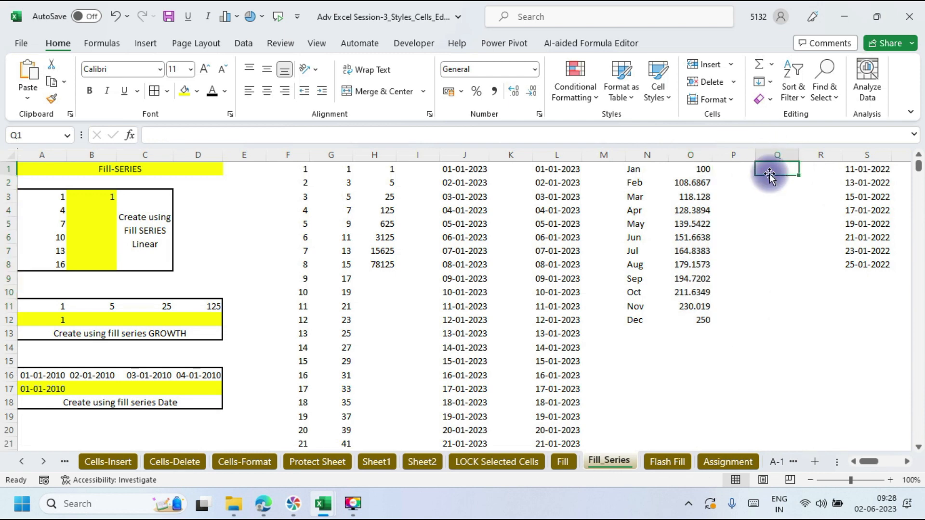
text(I)
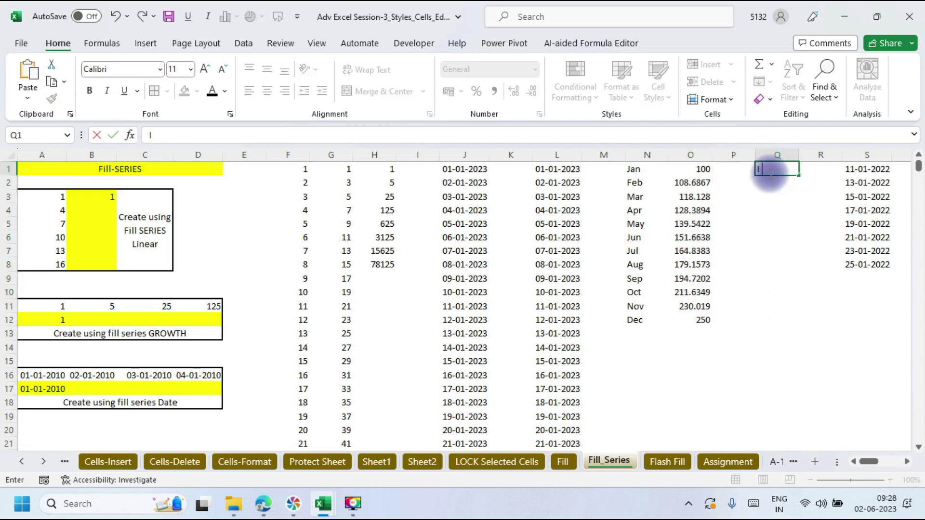
text(My name is Sanjay)
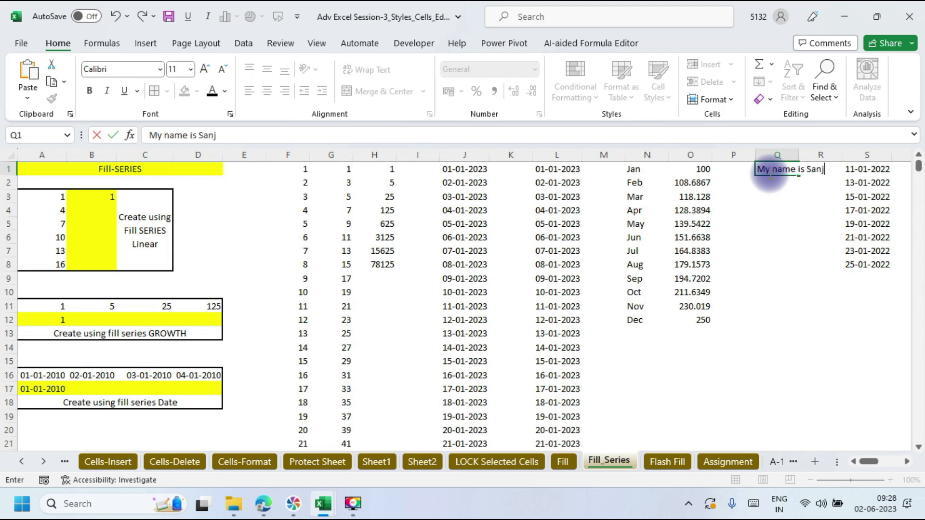
text(.)
click(787, 295)
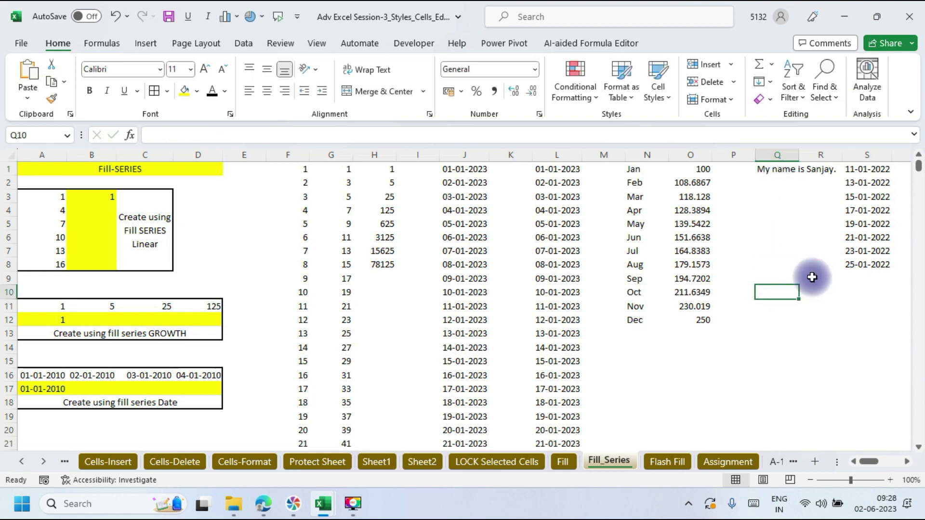
Step: Justify the Q1 sentence so it wraps across Q1 and Q2, then move to the Flash Fill sheet
click(780, 166)
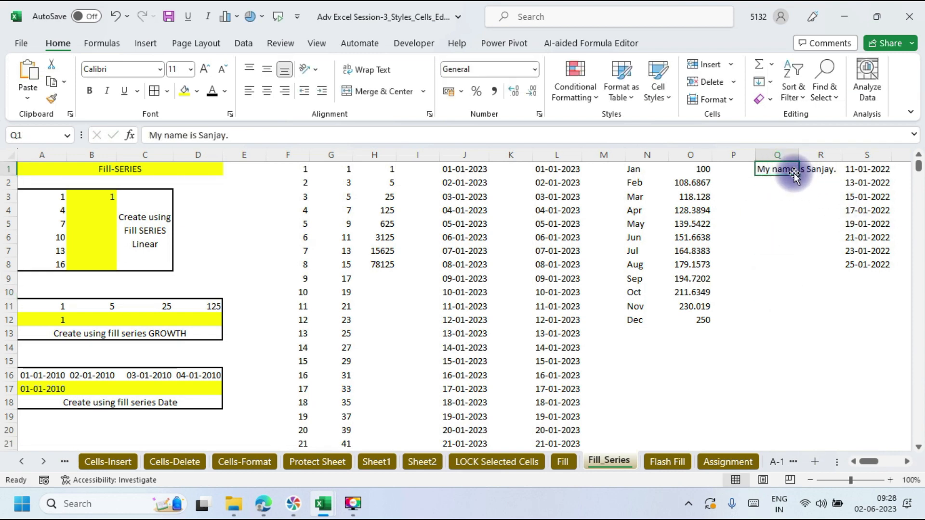
click(771, 82)
click(785, 214)
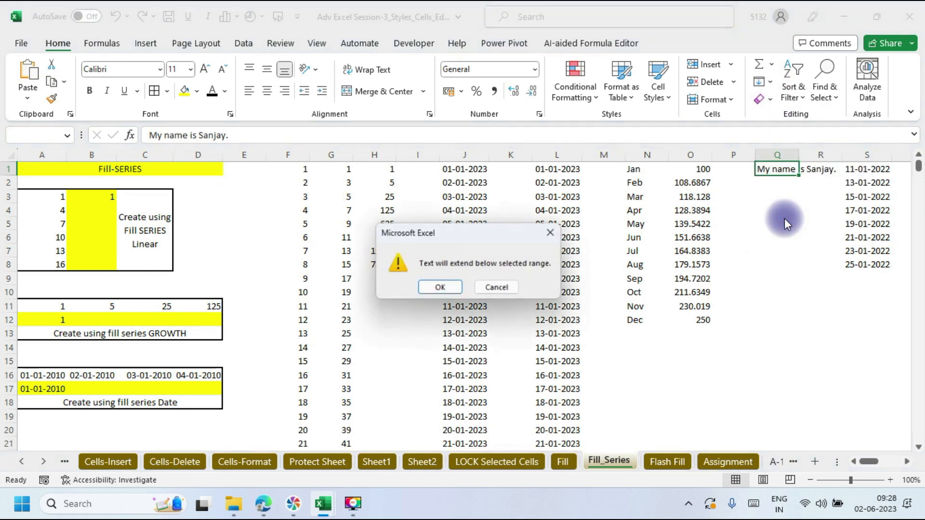
click(442, 289)
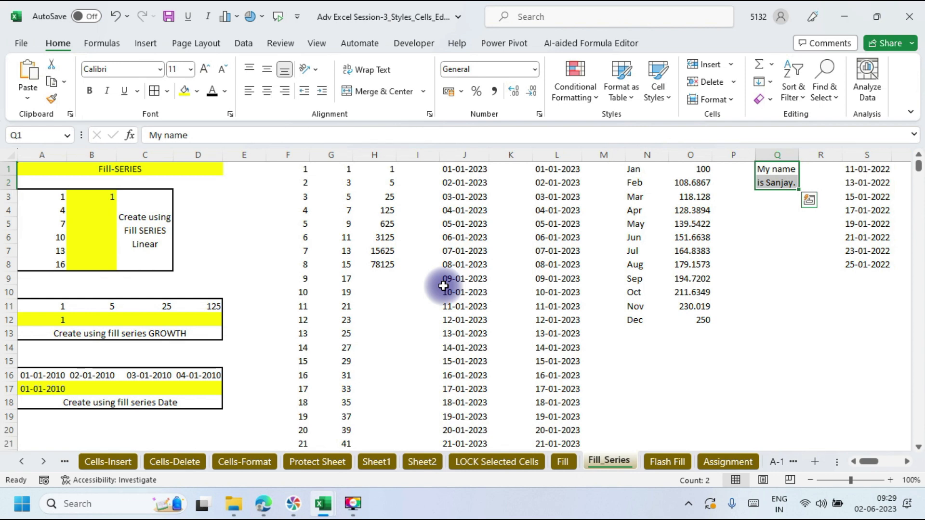
click(770, 87)
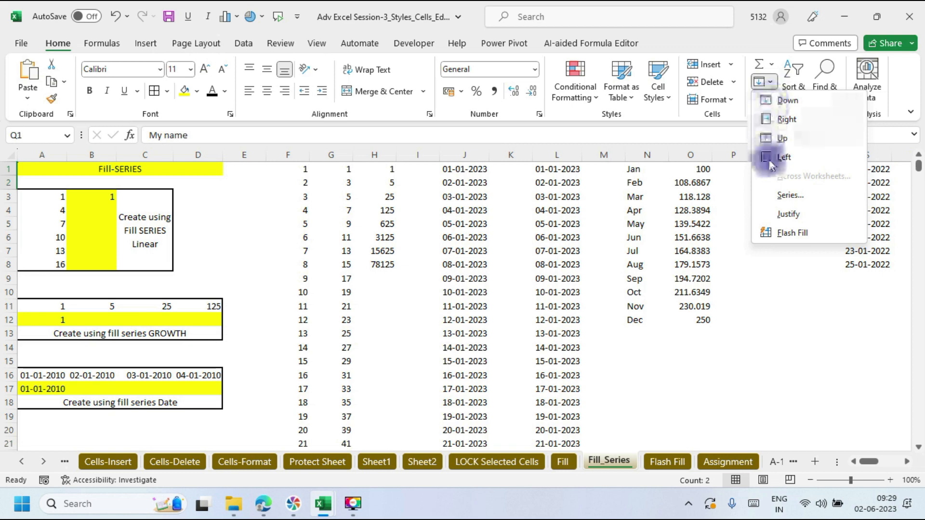
click(665, 457)
Step: On the Flash Fill sheet, clear the extracted numbers from N11:N15
click(665, 456)
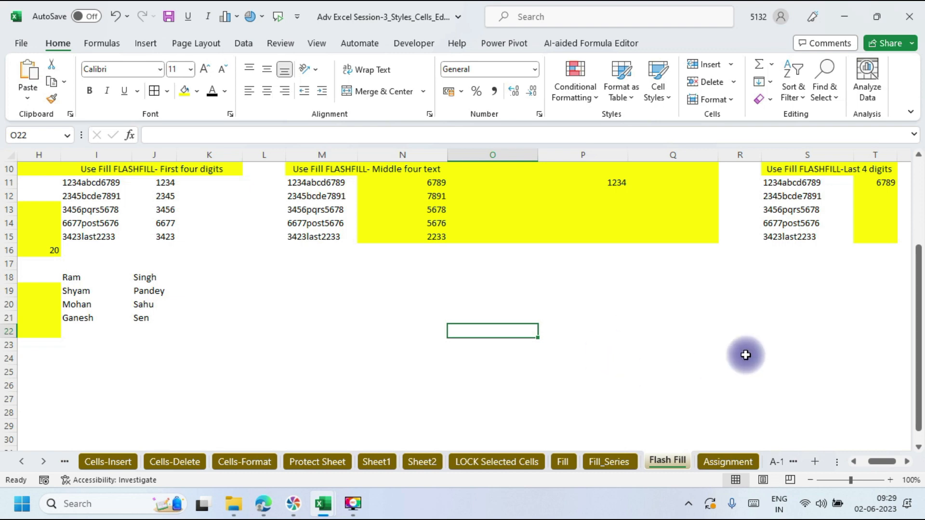
click(424, 279)
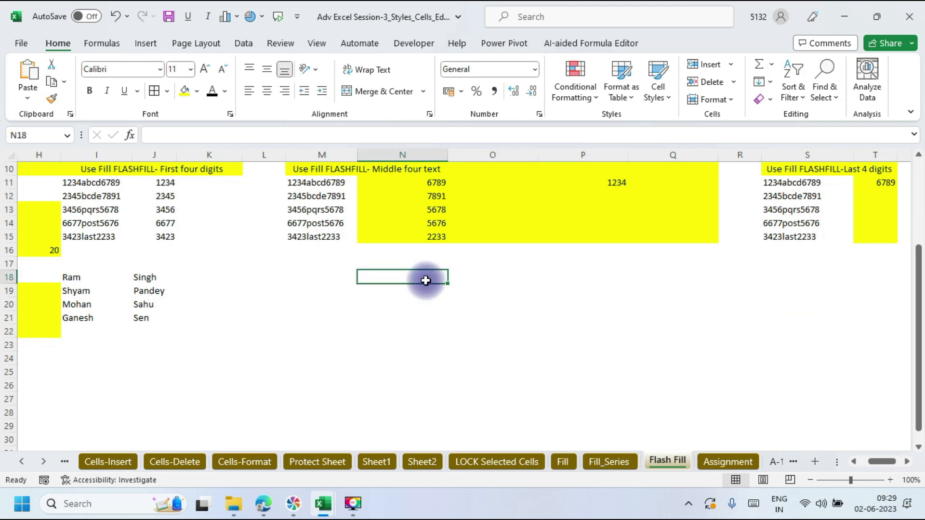
key(ctrl+Home)
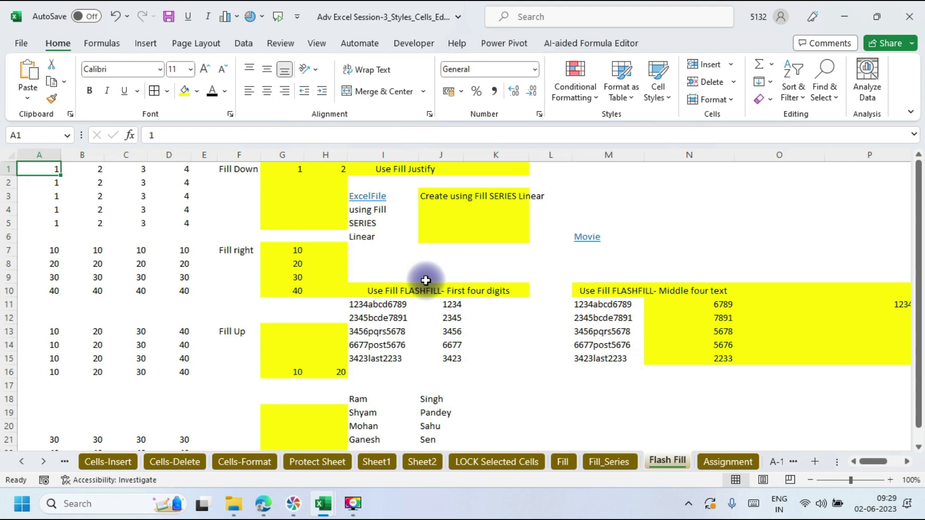
drag(718, 306, 714, 359)
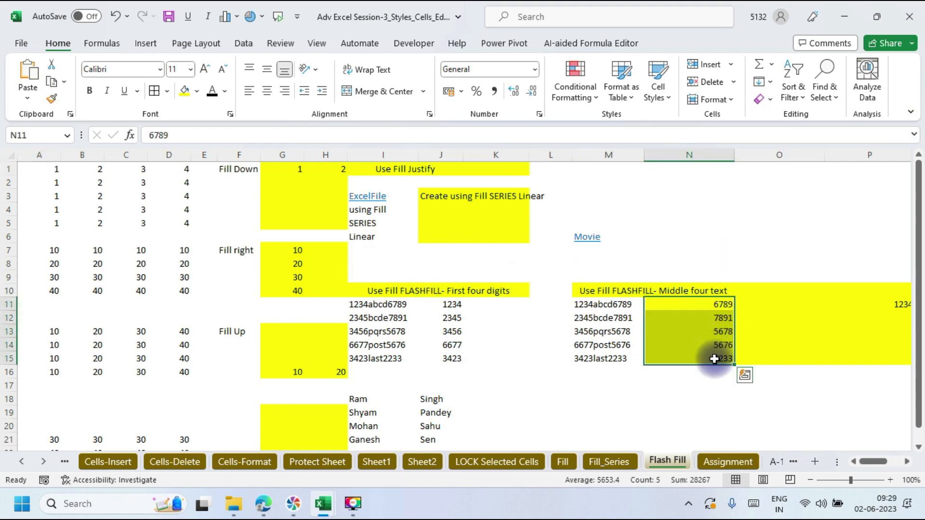
key(Delete)
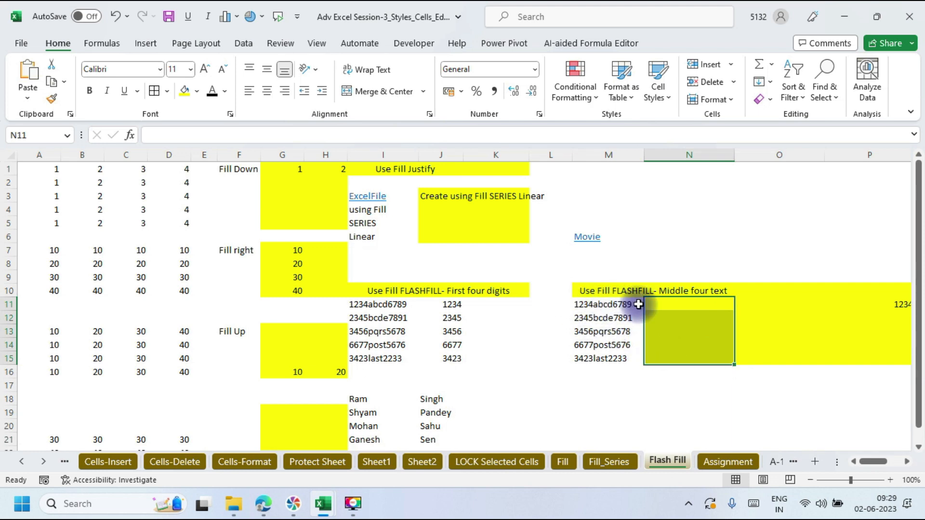
Step: Enter 1234 in N11 and Flash Fill N11:N15 via Home > Fill > Flash Fill
click(679, 303)
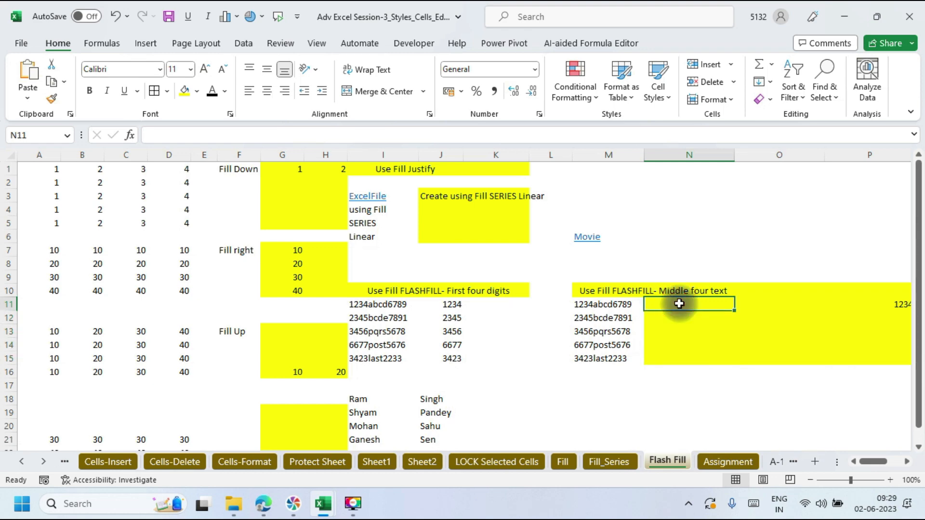
text(1234)
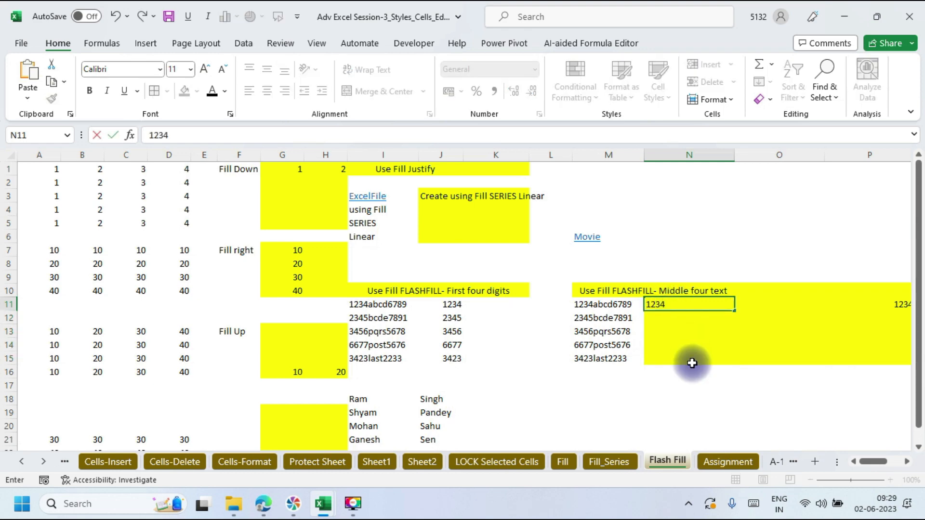
click(692, 363)
drag(696, 304, 702, 360)
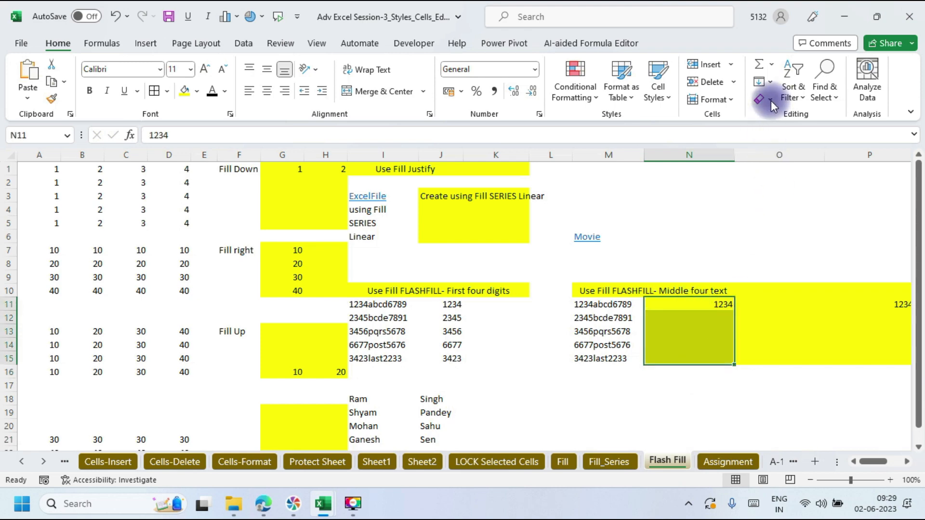
click(770, 82)
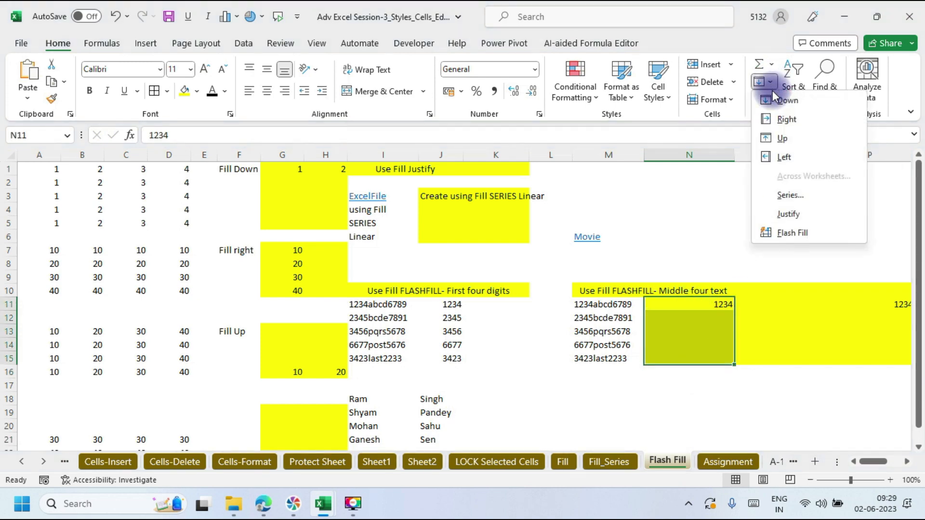
click(795, 232)
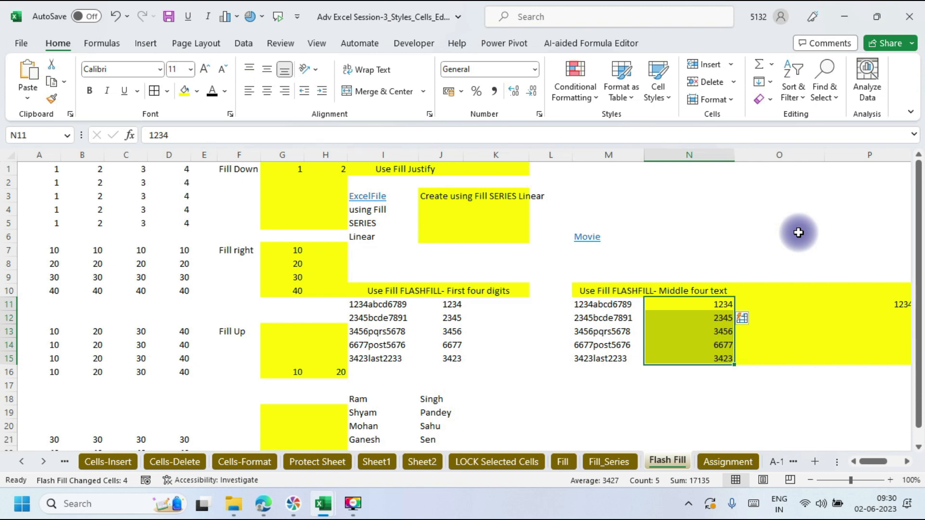
Step: Enter abcd in O11 and Flash Fill O11:O15 with Ctrl+E to get bcde, pqrs, post, last
click(759, 305)
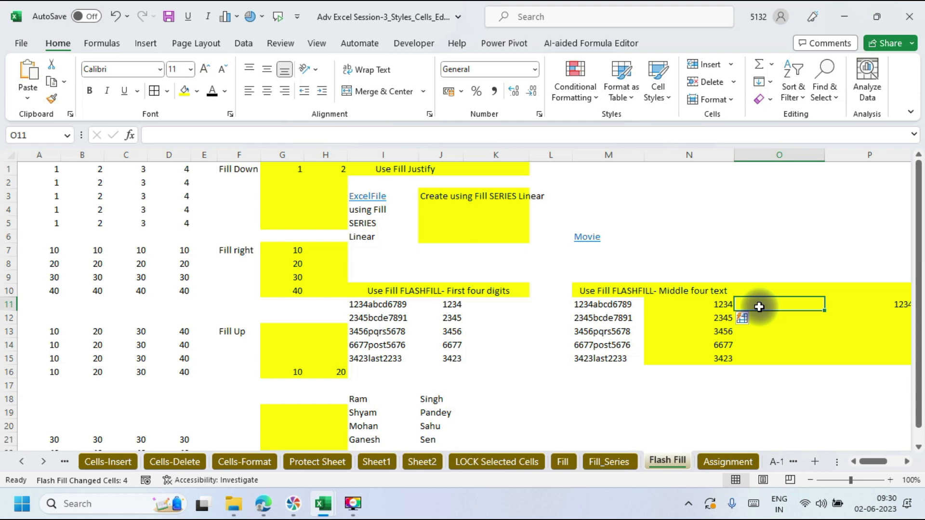
text(abc)
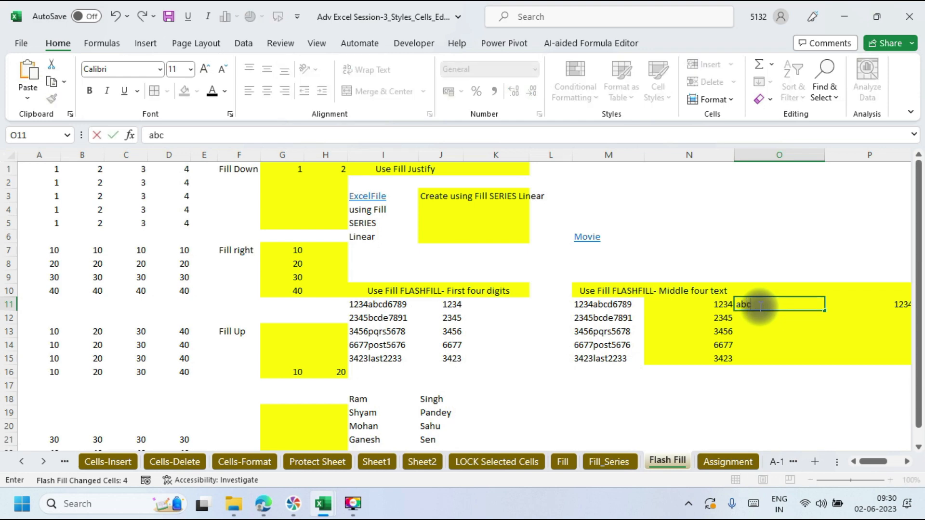
text(d)
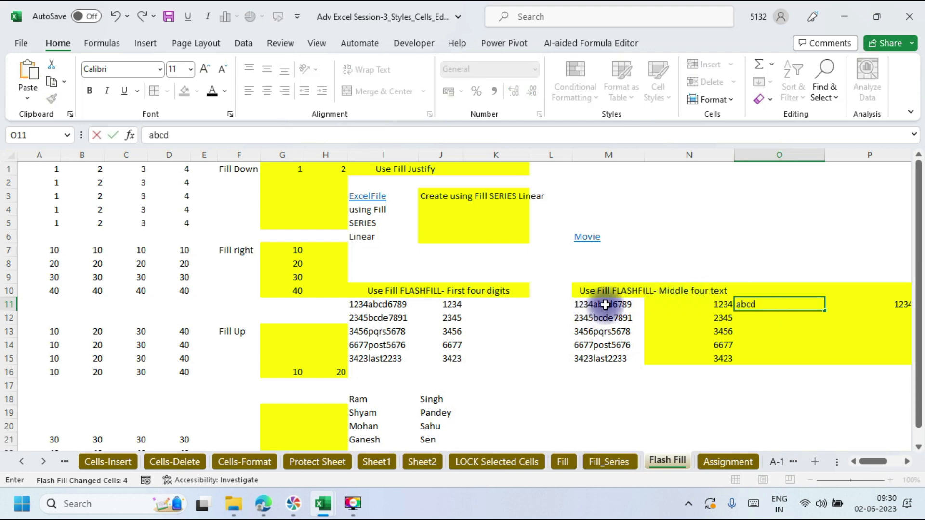
click(761, 331)
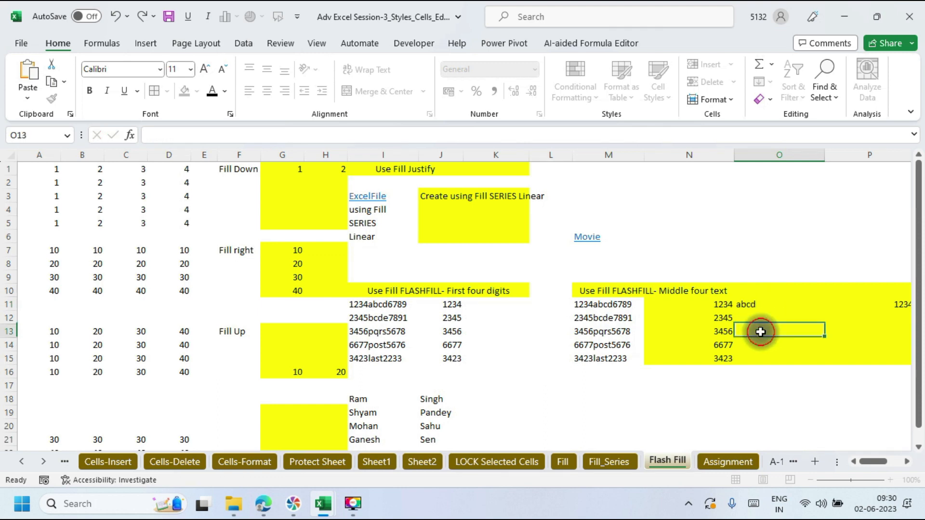
drag(763, 306, 763, 362)
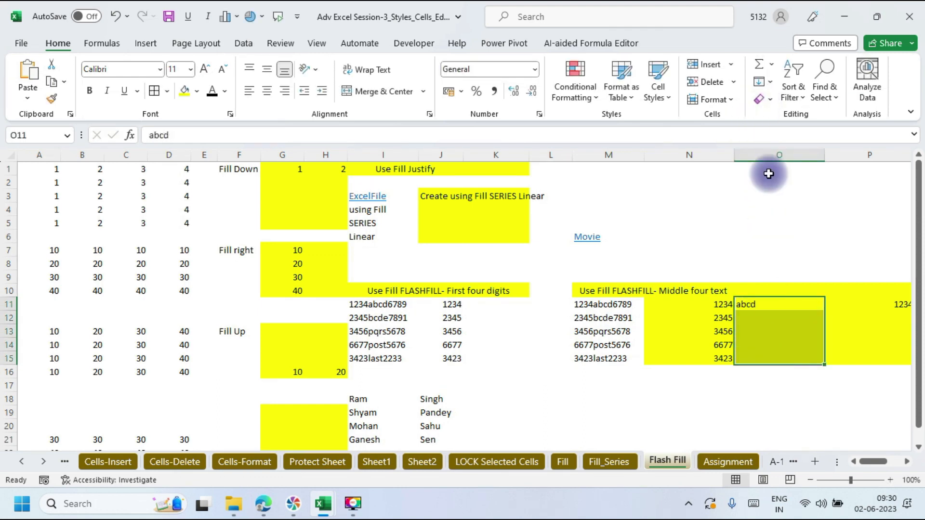
key(ctrl+e)
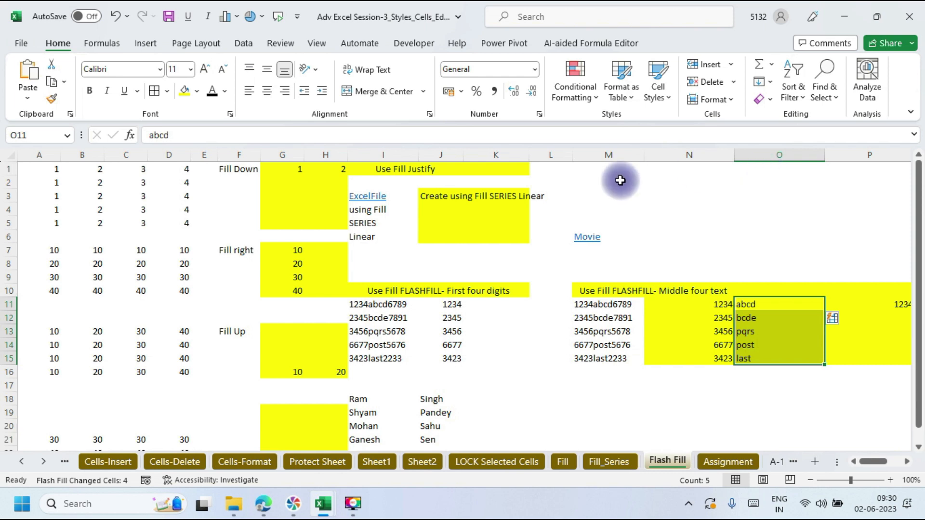
mouse_move(264, 513)
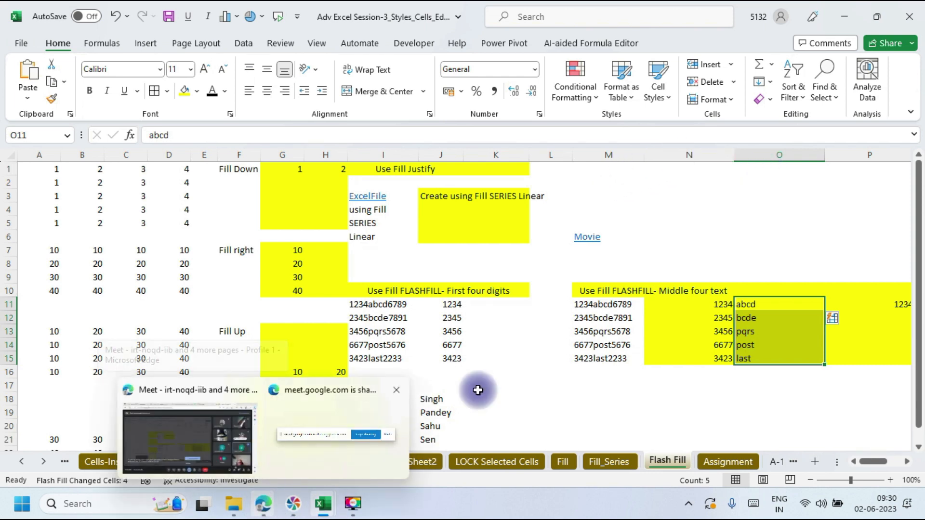
Step: Replace P11 with 6789 and Flash Fill P12:P15 with the trailing digits 7891, 5678, 5676, 2233
click(835, 306)
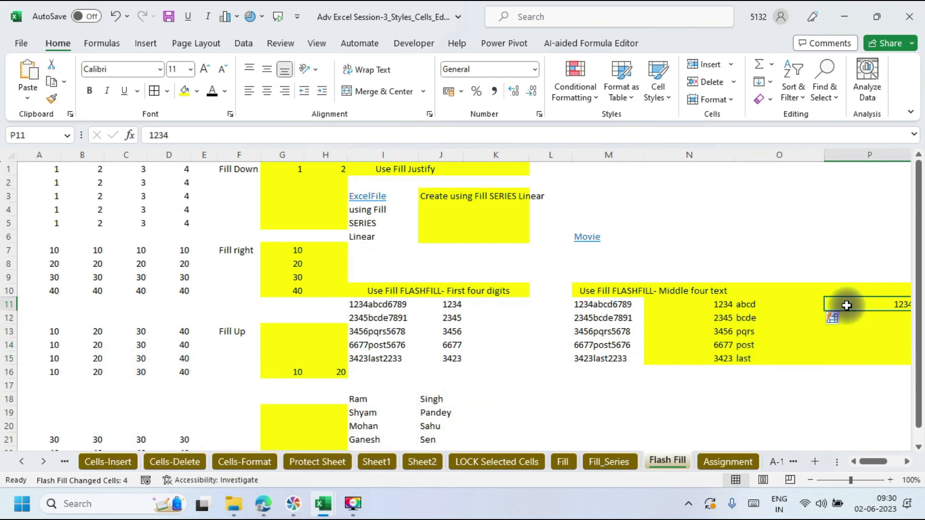
key(Delete)
scroll(838, 306, right, 5)
click(386, 304)
click(448, 303)
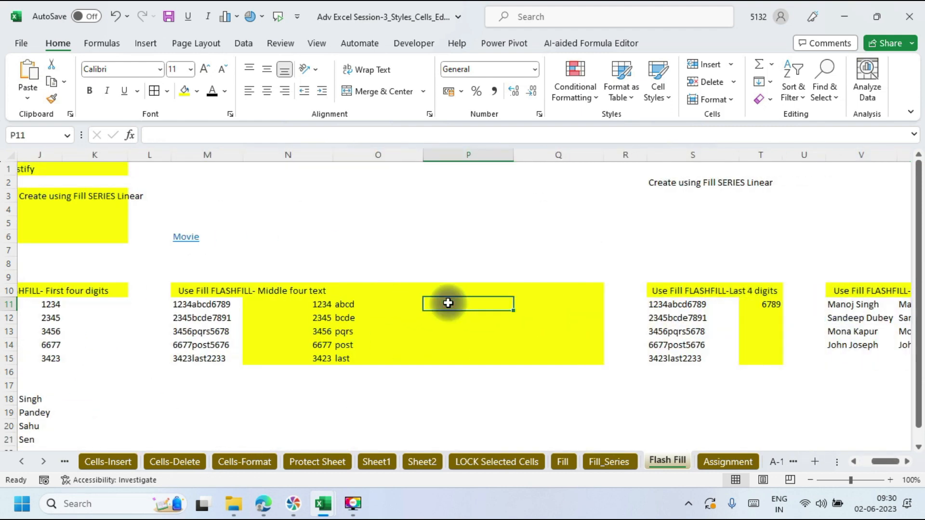
text(6789)
drag(419, 336, 443, 357)
click(443, 303)
key(shift+Up)
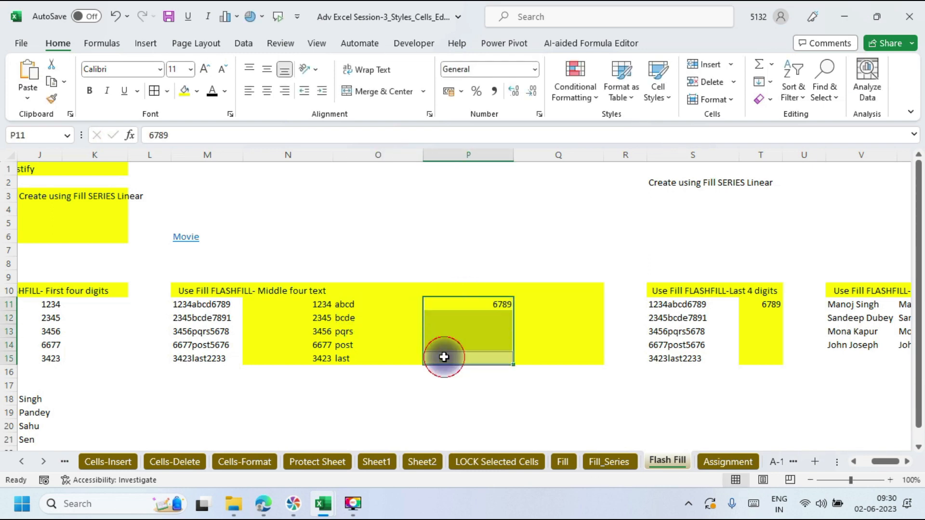
key(ctrl+e)
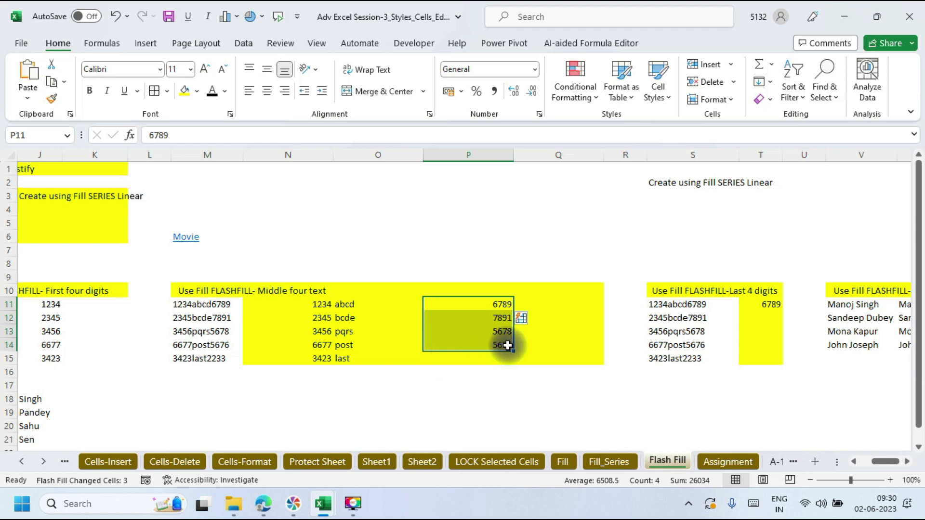
click(462, 359)
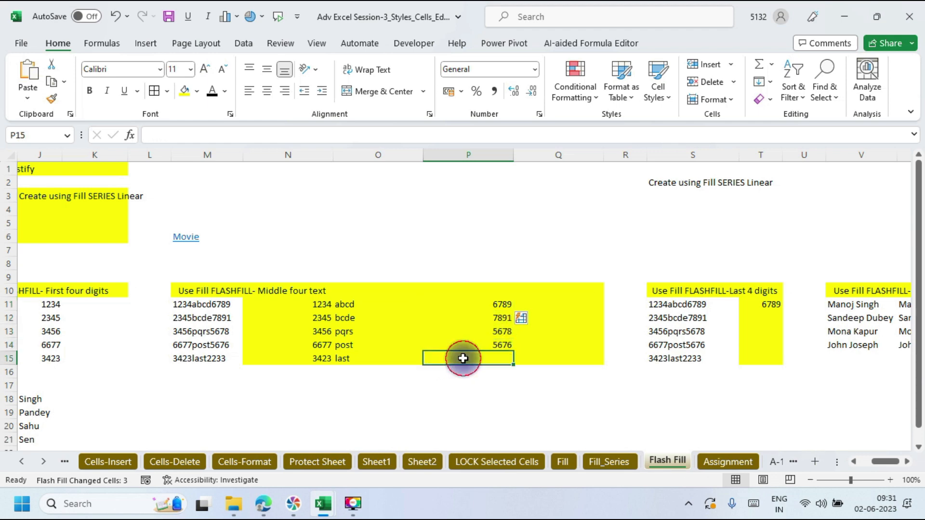
key(ctrl+e)
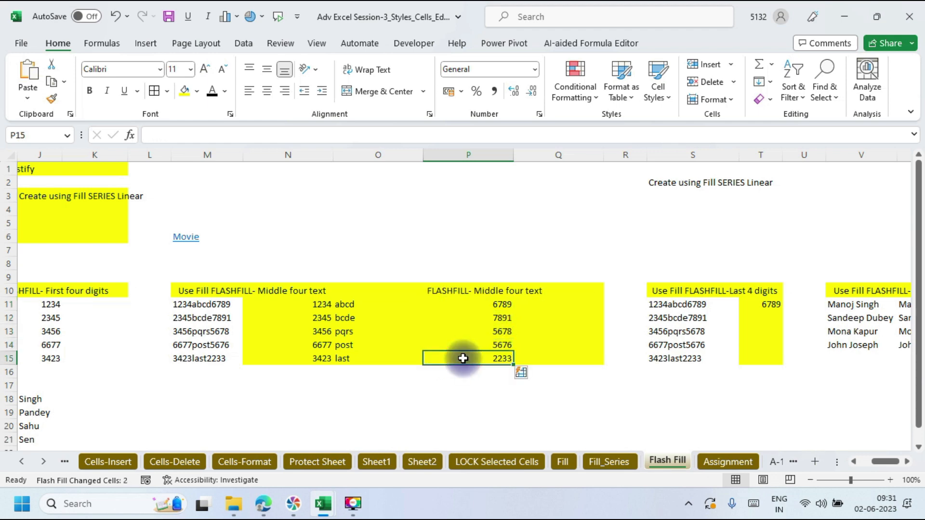
Step: Move to K18 and type the first combined full-name sample
click(529, 227)
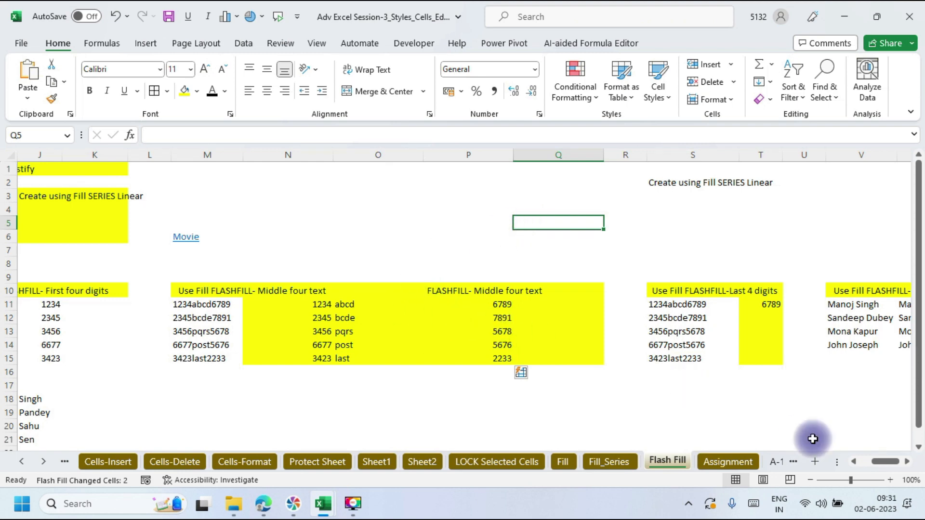
click(722, 395)
key(Left)
key(Left)
key(Left)
key(Left)
key(Left)
key(Left)
key(Left)
key(Left)
key(Left)
key(Left)
key(Left)
key(Left)
key(Left)
key(Left)
key(Left)
key(Left)
key(Down)
key(Right)
key(Right)
key(Right)
key(Right)
key(Right)
key(Right)
key(Right)
key(Right)
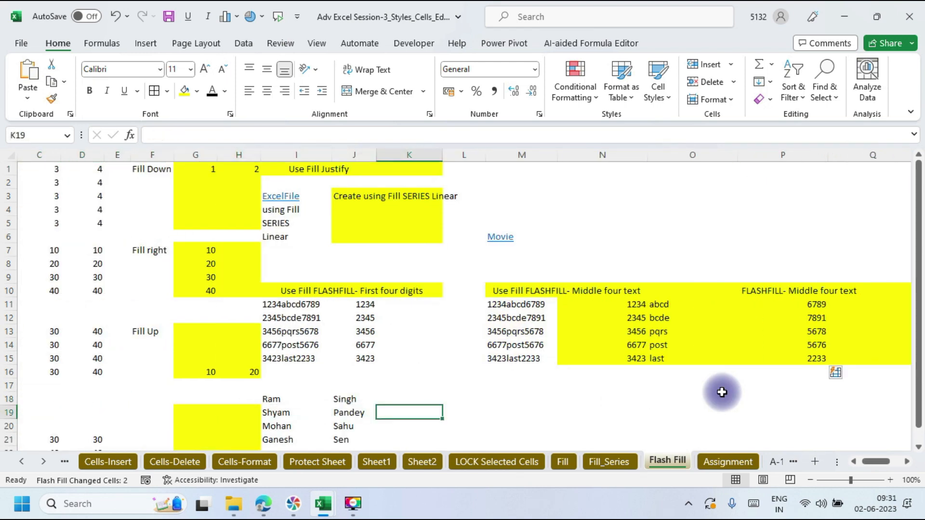
key(Up)
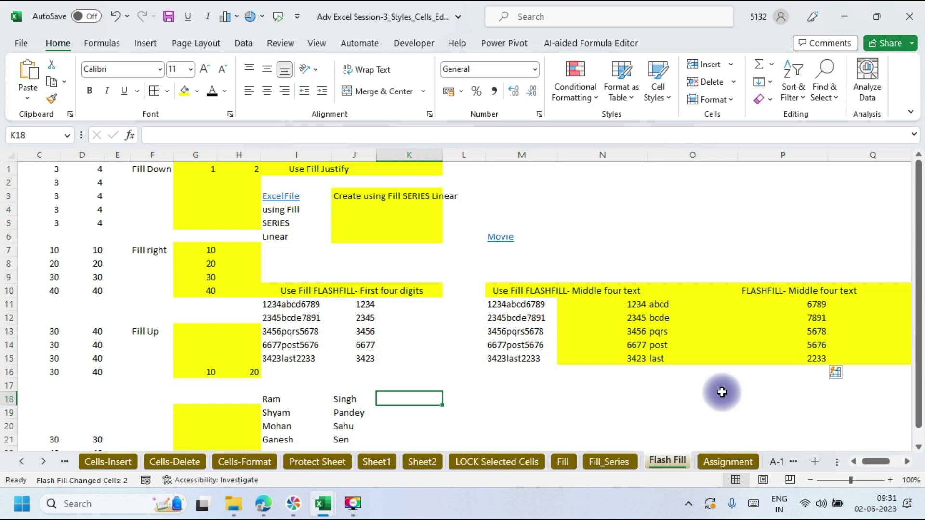
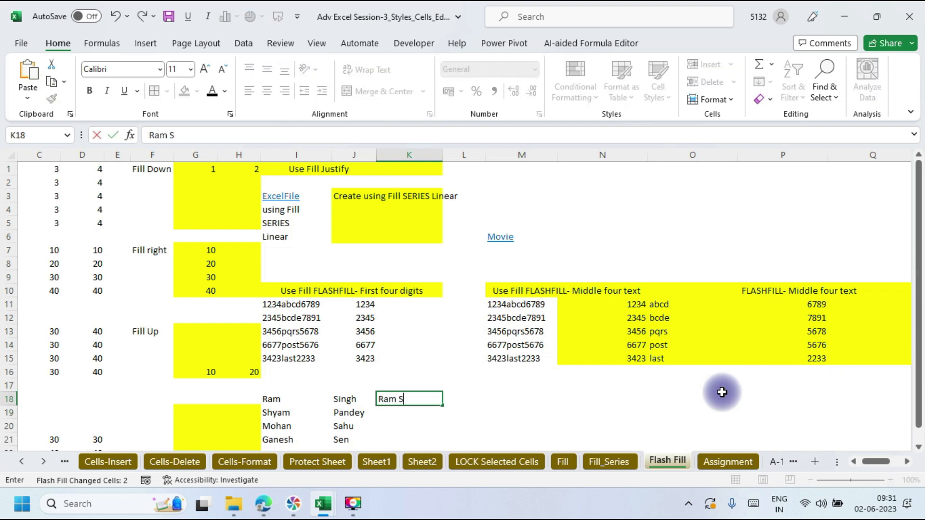
Step: Flash Fill full names into K18:K21 with Ctrl+E, then delete those results again
key(shift+Down)
key(shift+Down)
key(shift+Down)
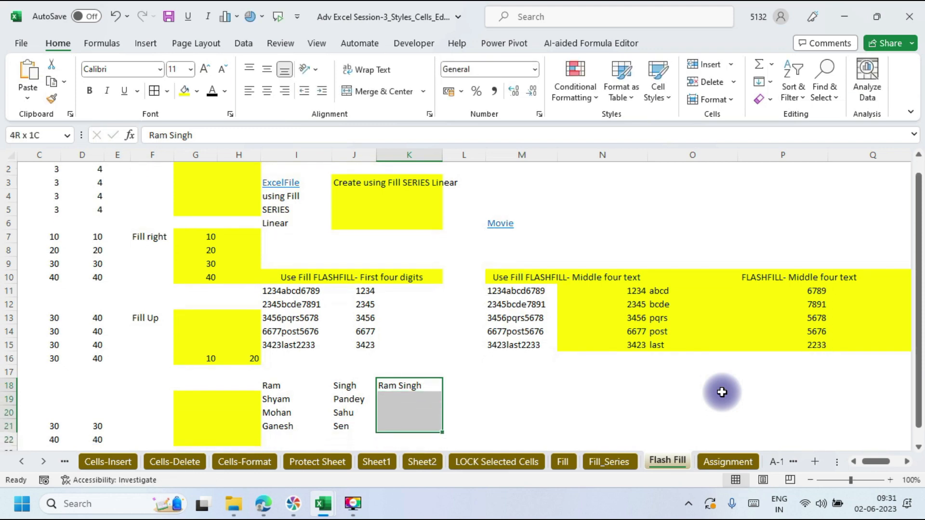
key(ctrl+e)
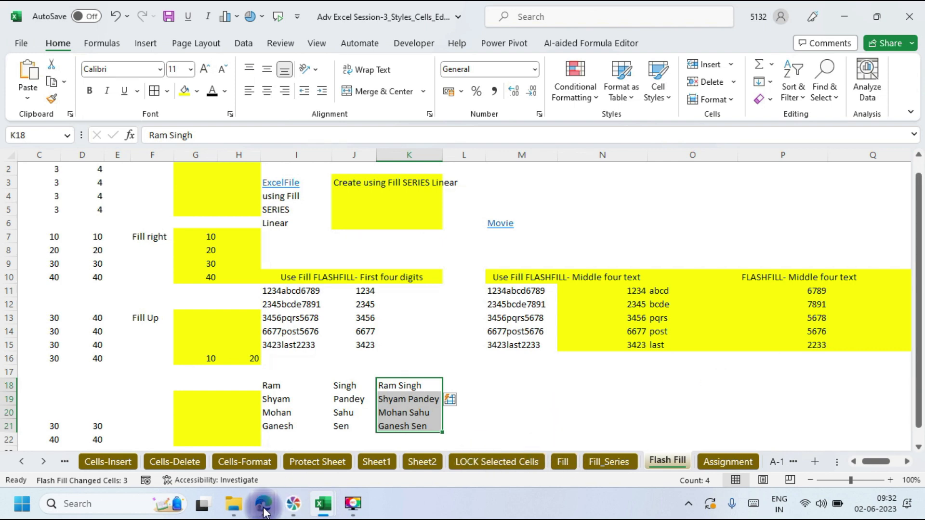
mouse_move(264, 512)
click(219, 446)
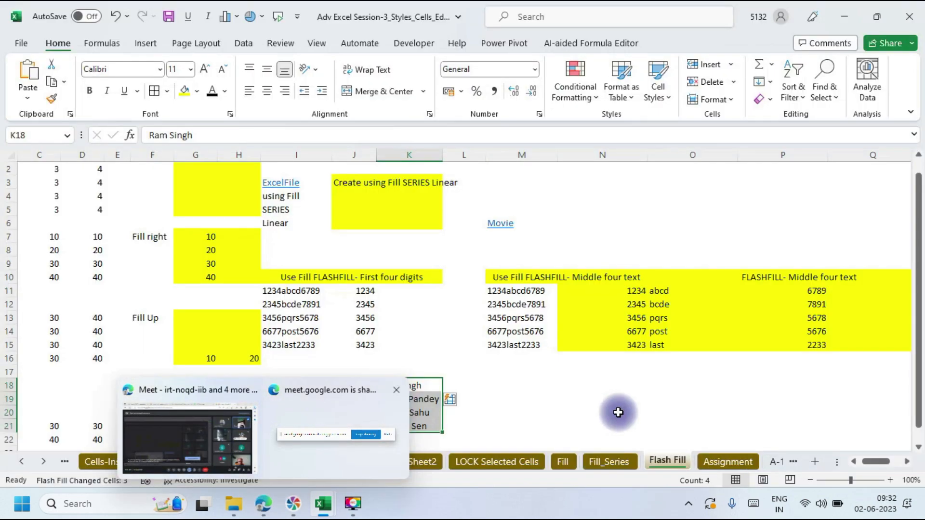
drag(407, 391, 398, 422)
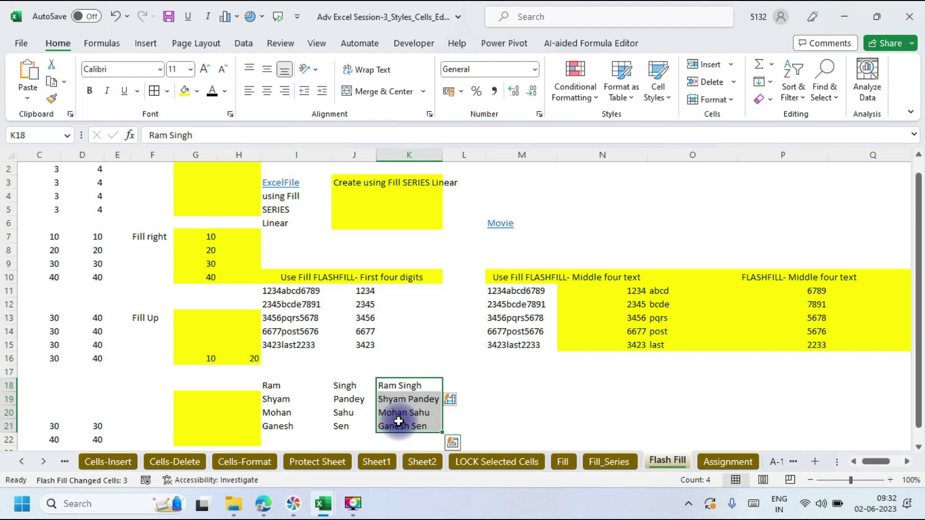
key(Delete)
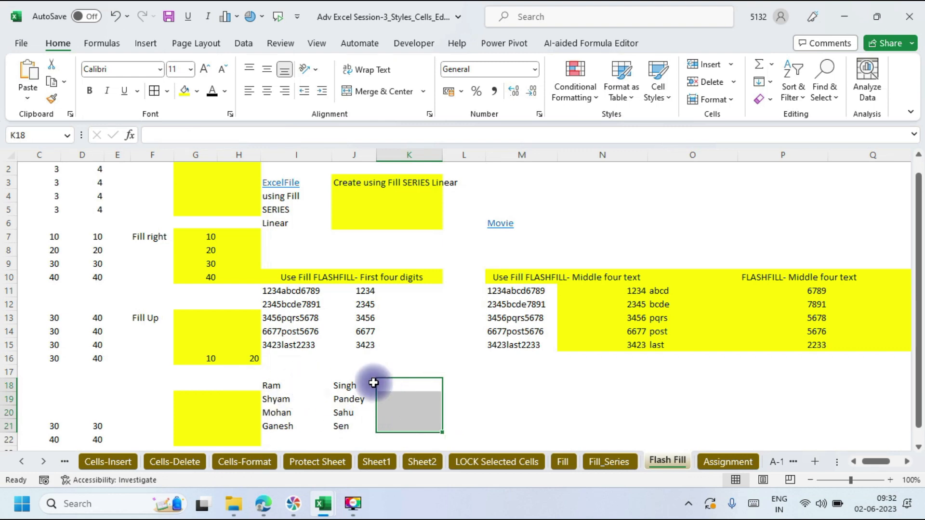
Step: Enter the first full name in K18 and Flash Fill K18:K21 via Home > Fill > Flash Fill
drag(279, 386, 355, 432)
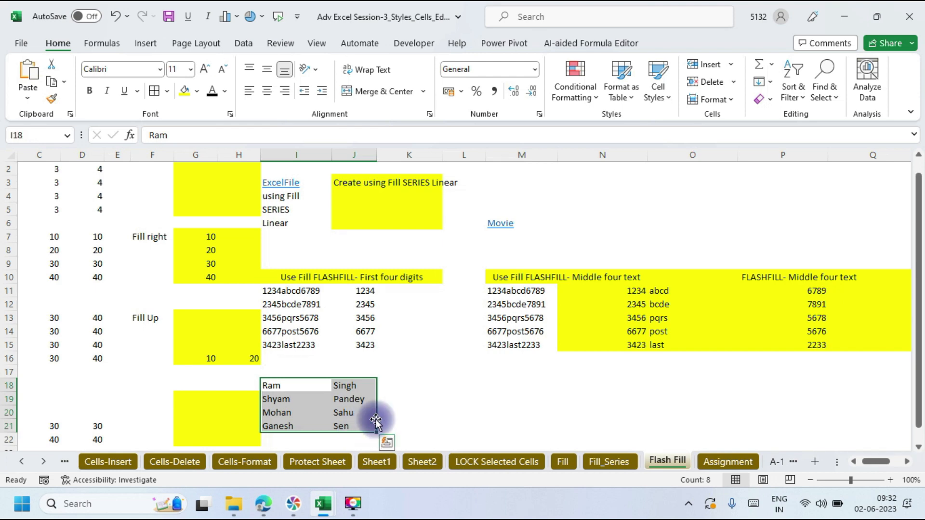
click(396, 385)
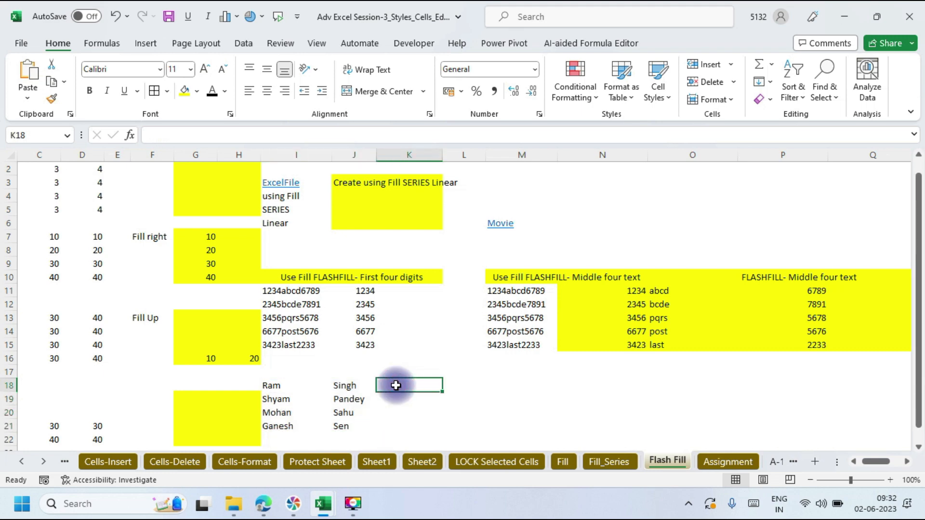
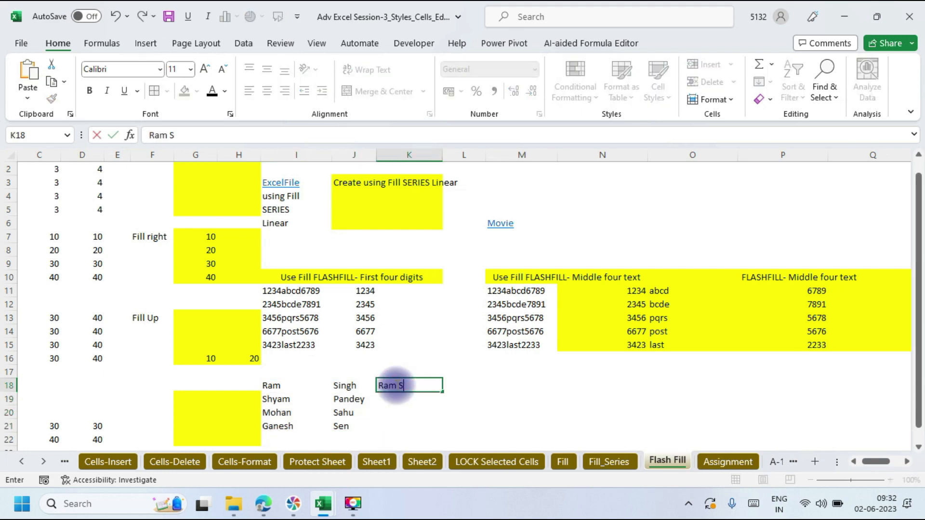
click(480, 398)
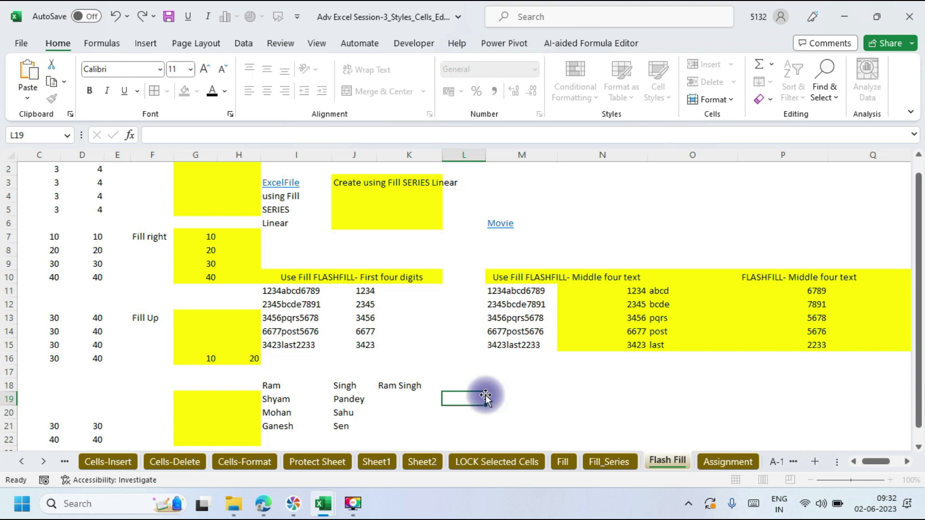
click(404, 387)
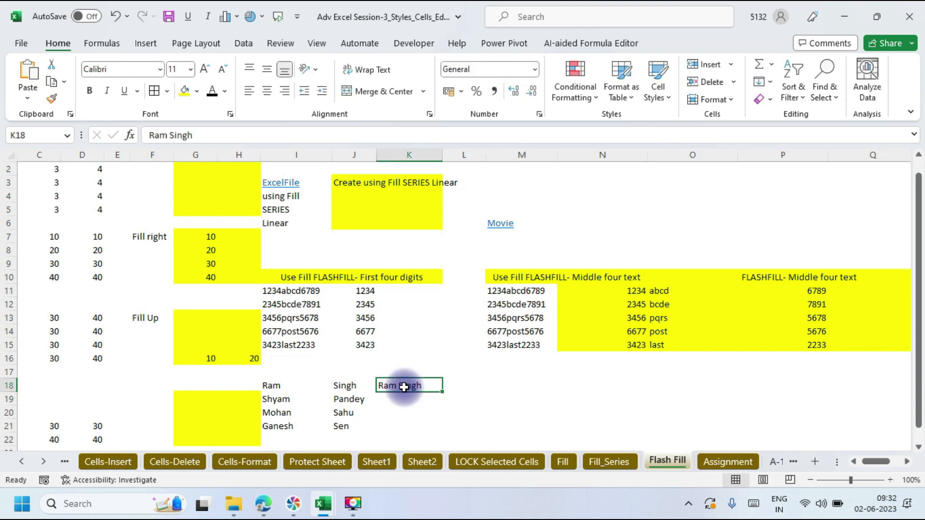
key(shift+Down)
key(shift+Down)
key(shift+Down)
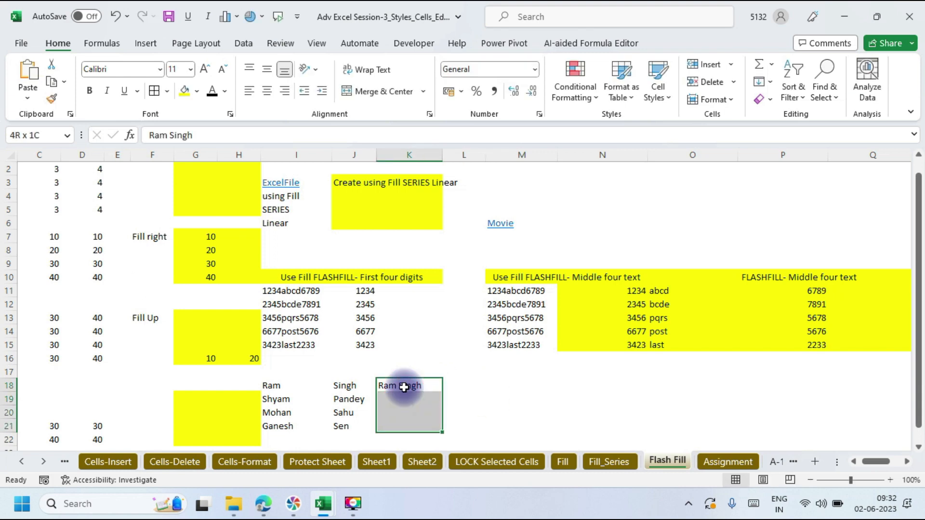
click(771, 83)
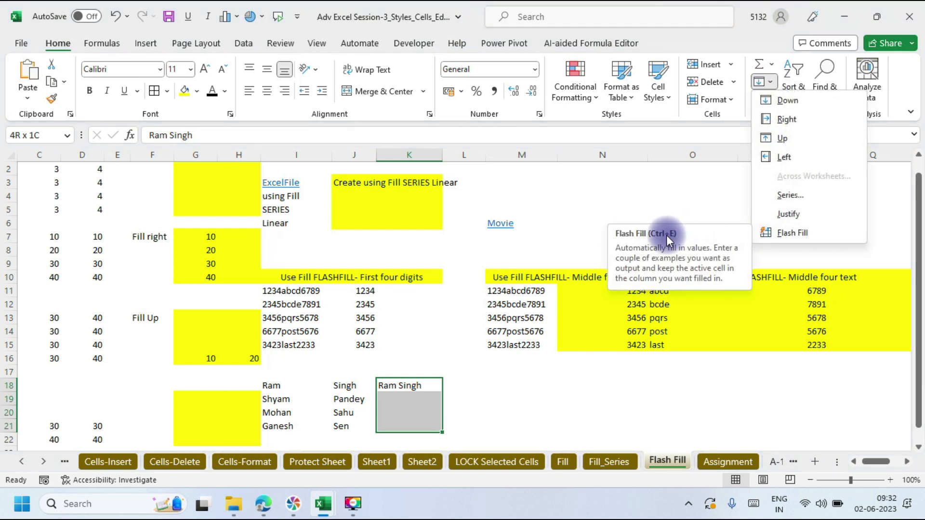
click(782, 232)
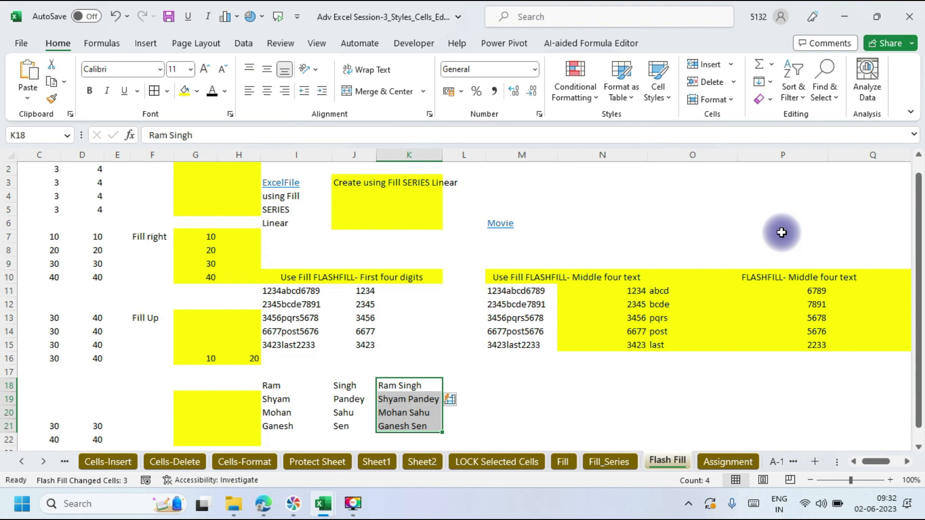
Step: Enter a capitalised-first-name, lowercase-surname sample in L18 and Flash Fill L18:L21 with Ctrl+E
click(472, 381)
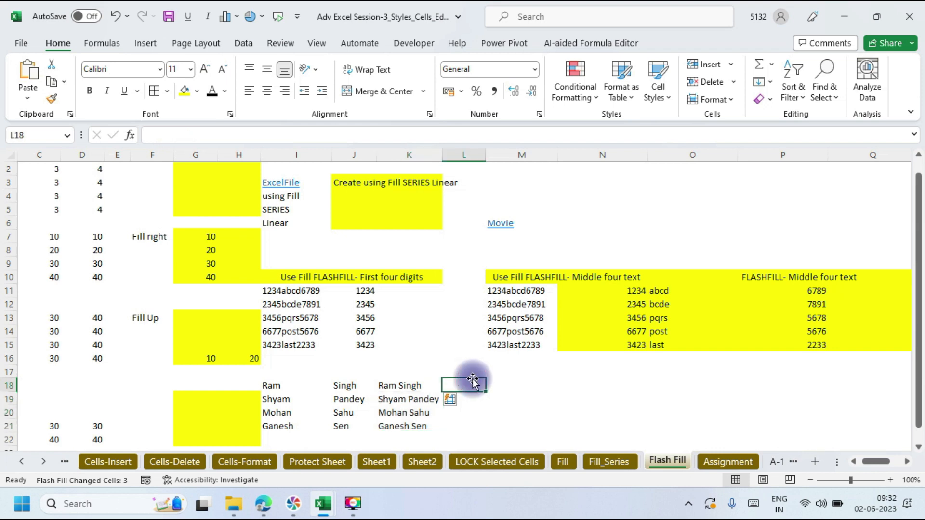
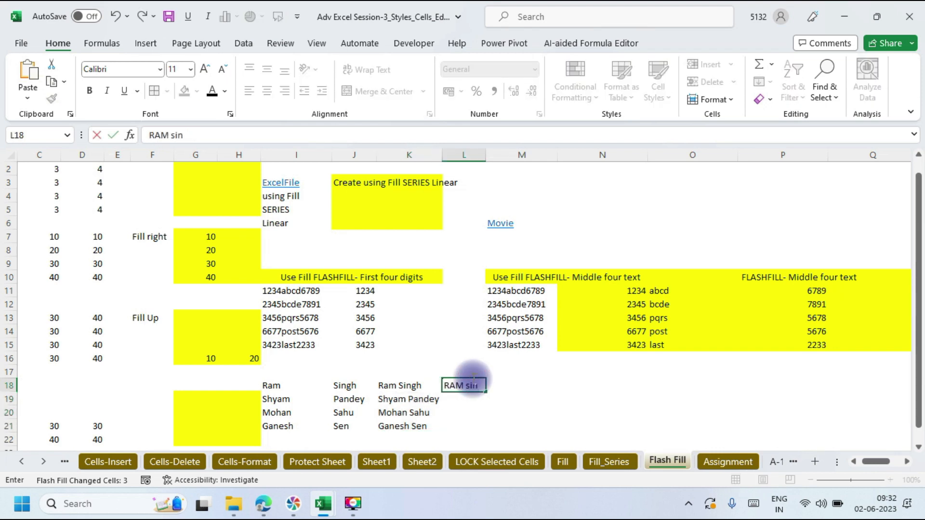
key(shift+Down)
key(shift+Down)
key(shift+Down)
key(shift+Down)
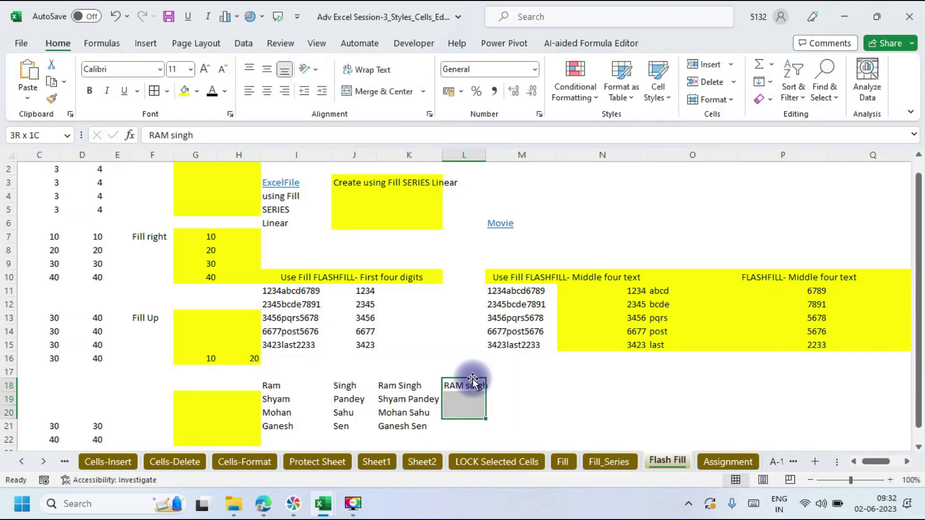
key(shift+Up)
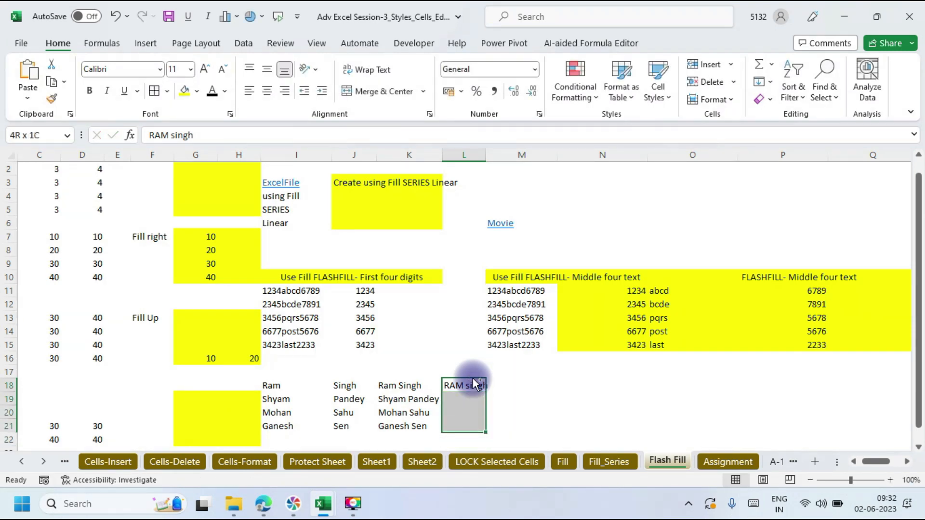
key(ctrl+e)
click(573, 380)
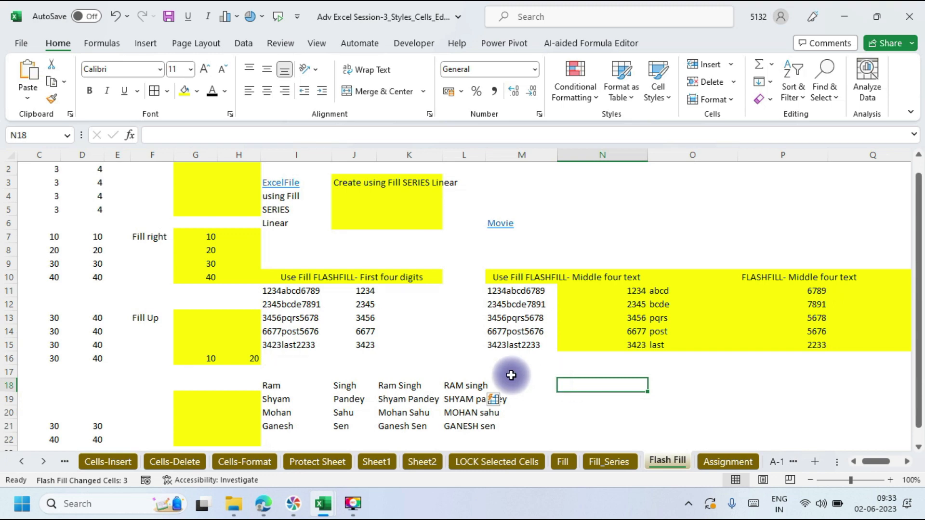
click(533, 385)
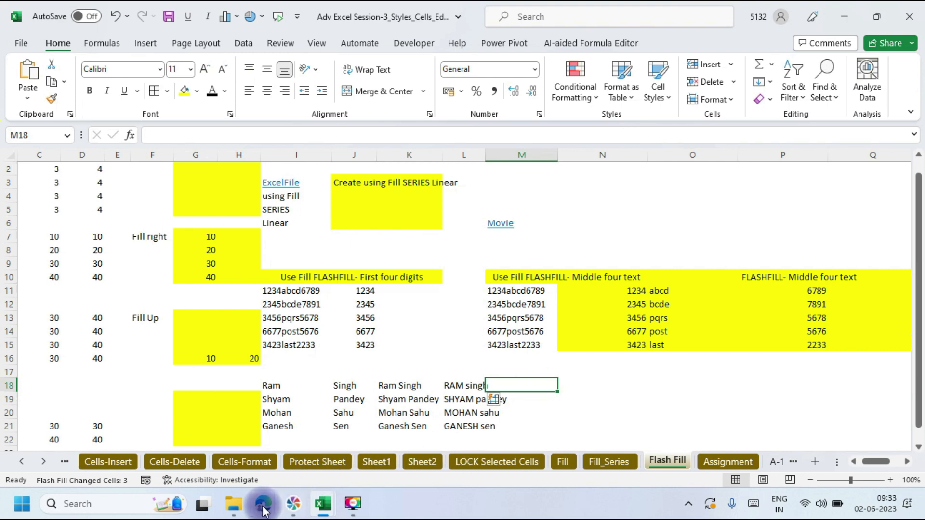
mouse_move(259, 506)
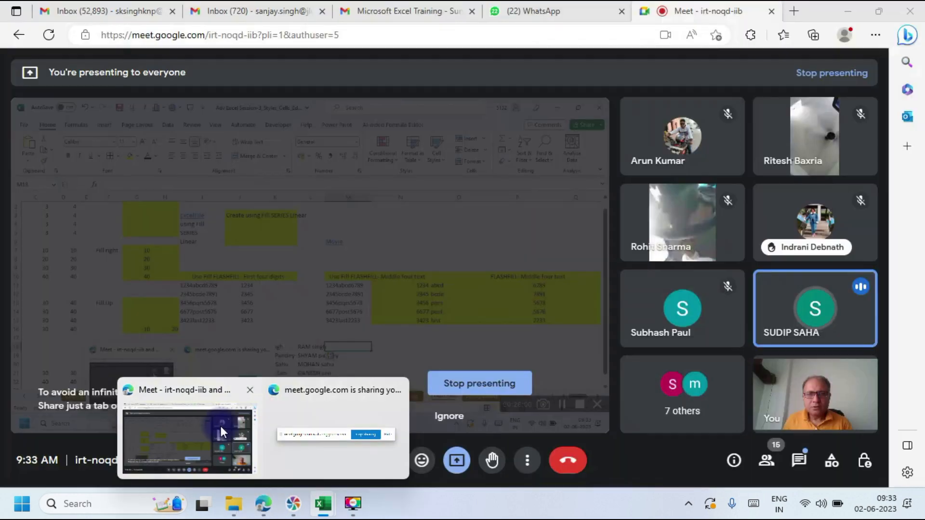
click(221, 425)
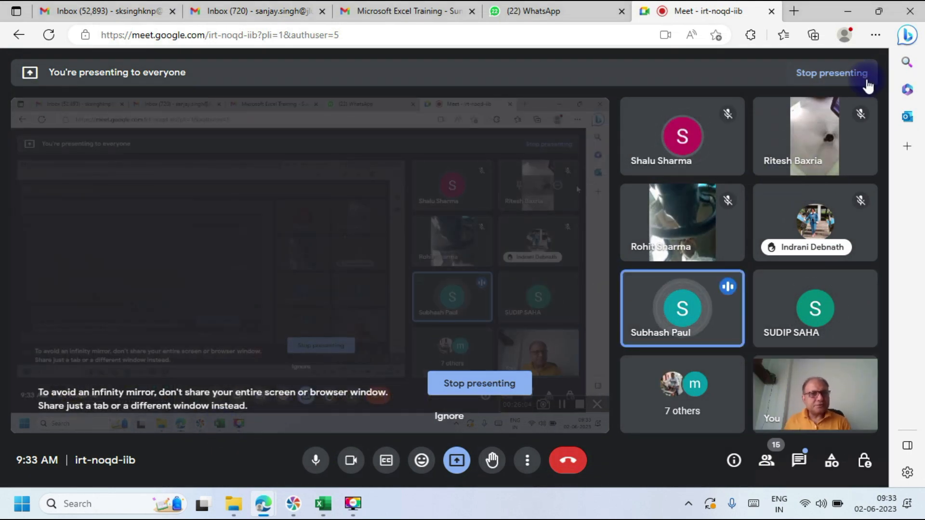
click(846, 13)
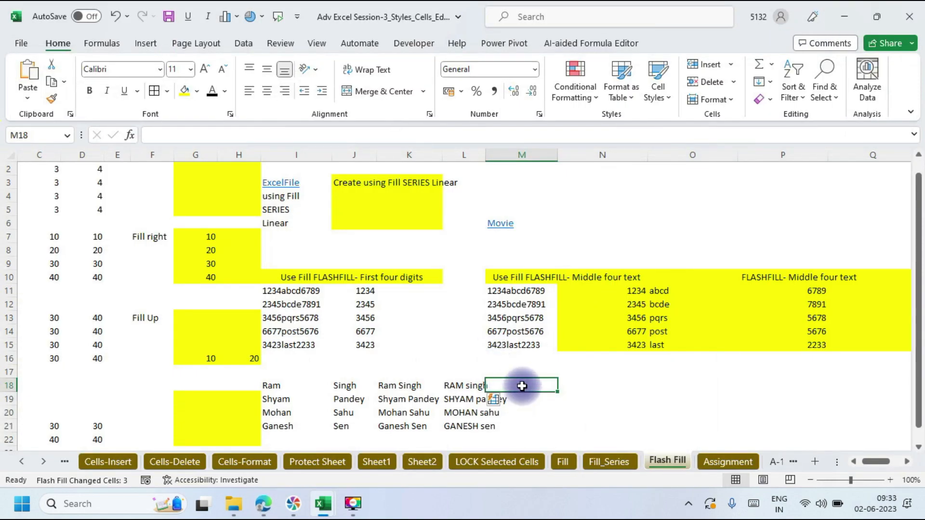
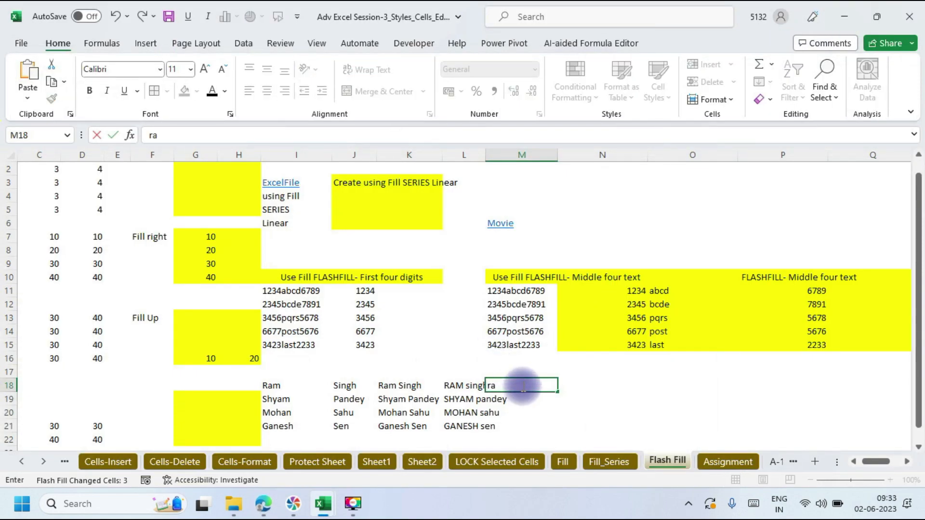
key(Return)
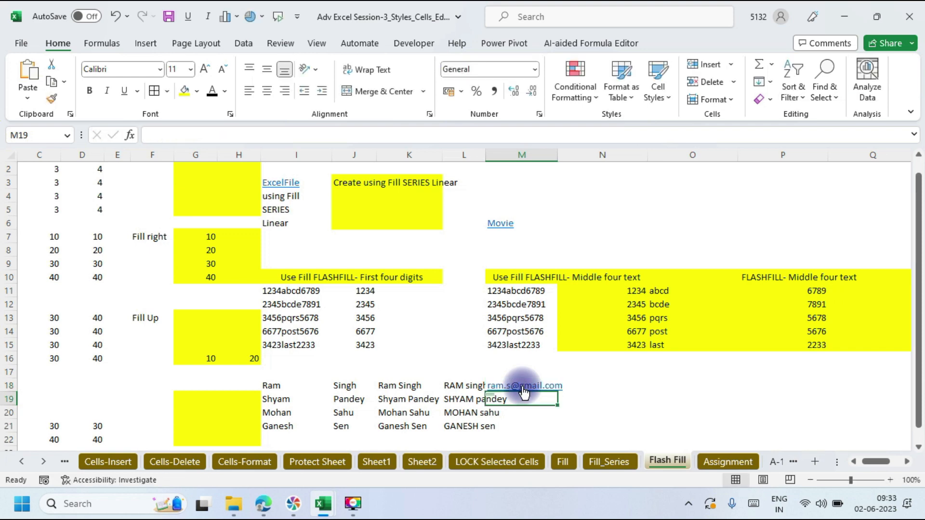
key(Up)
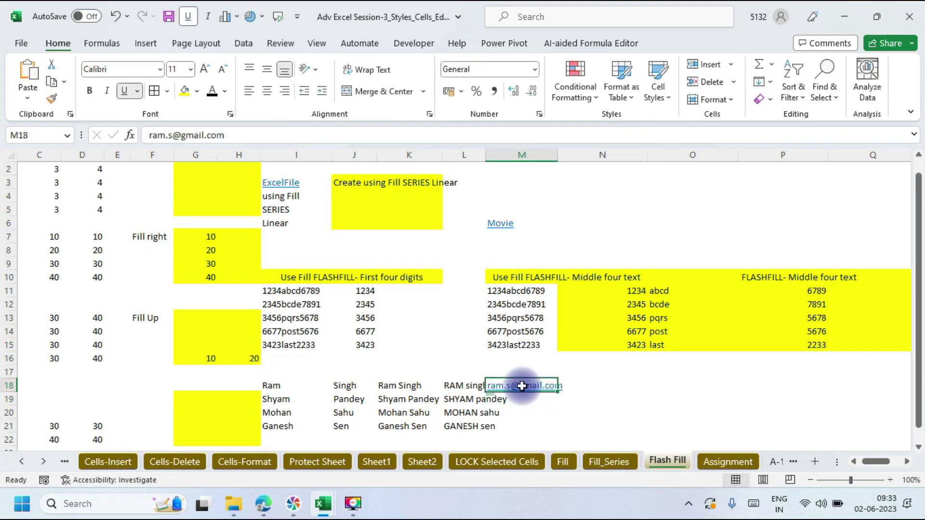
key(shift+Down)
key(shift+Down)
key(shift+Down)
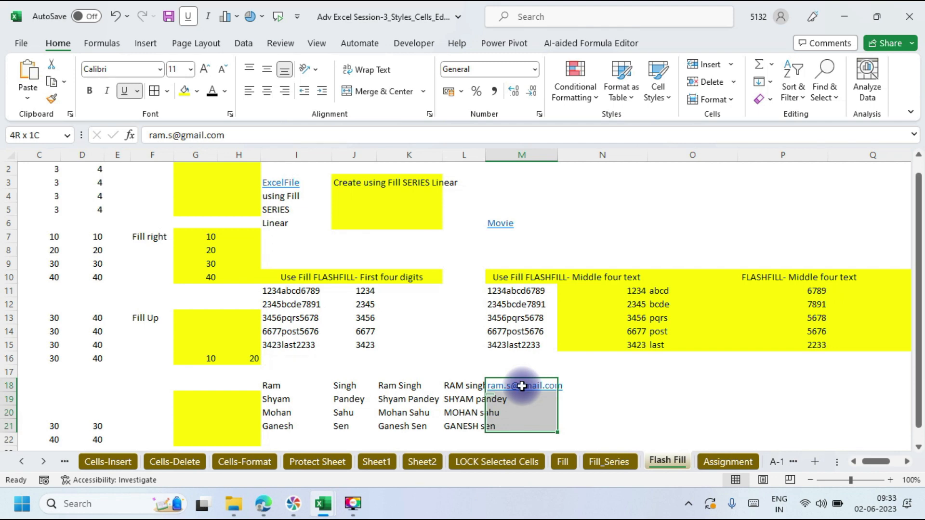
key(ctrl+e)
double_click(485, 155)
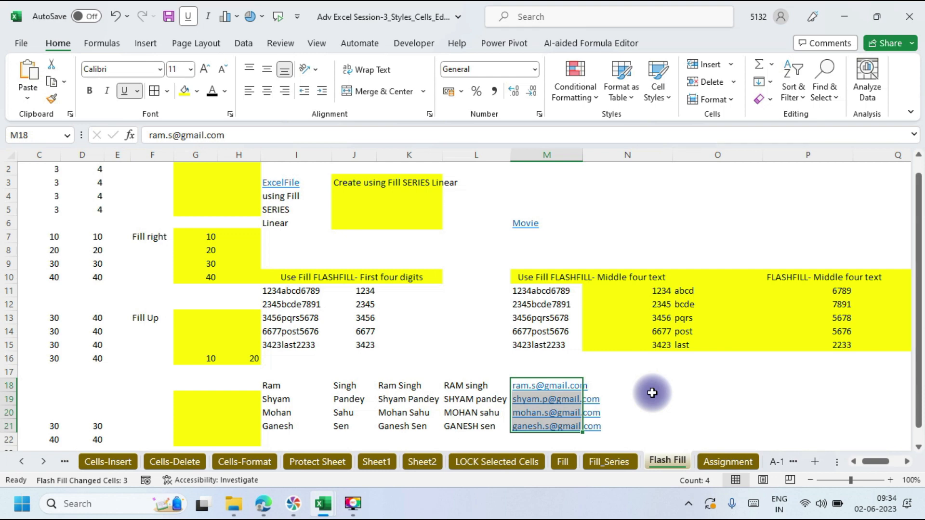
Step: Minimize Excel, bring the Google Meet window forward, then minimize it too
click(842, 16)
mouse_move(263, 503)
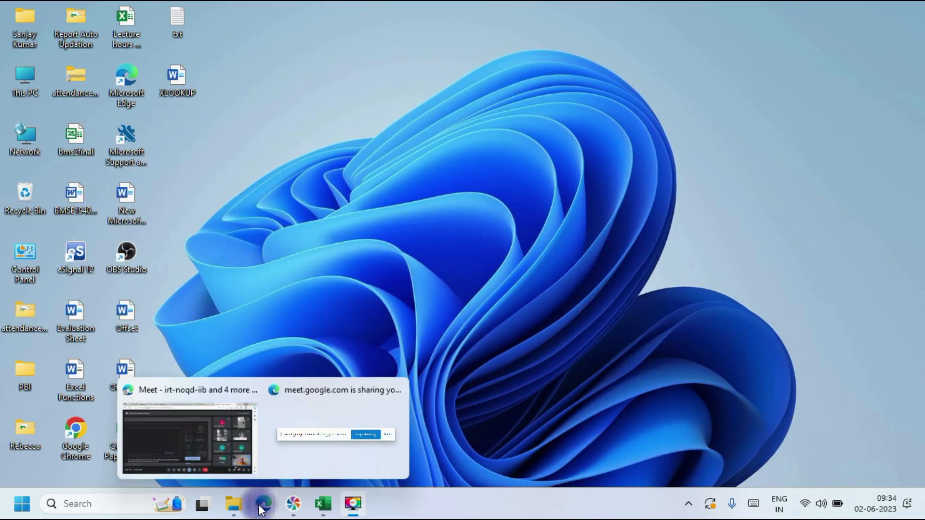
mouse_move(234, 478)
click(229, 462)
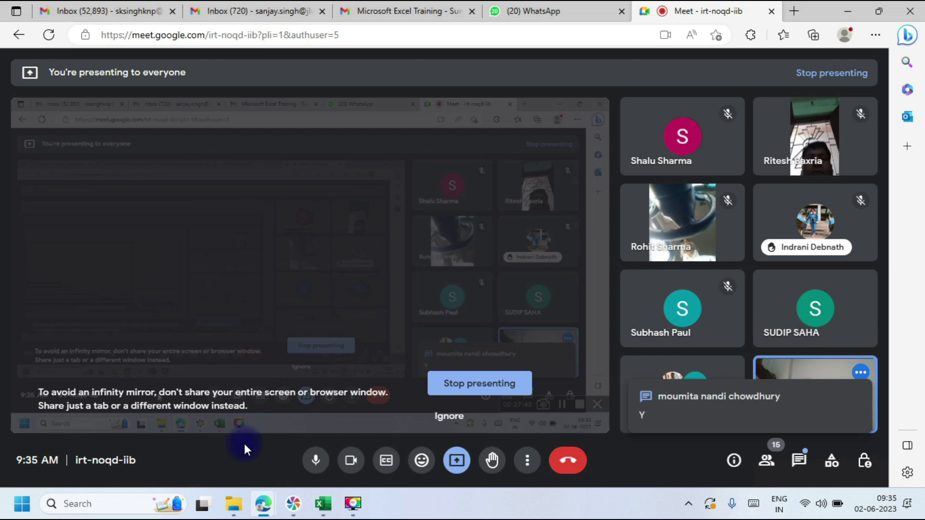
click(847, 10)
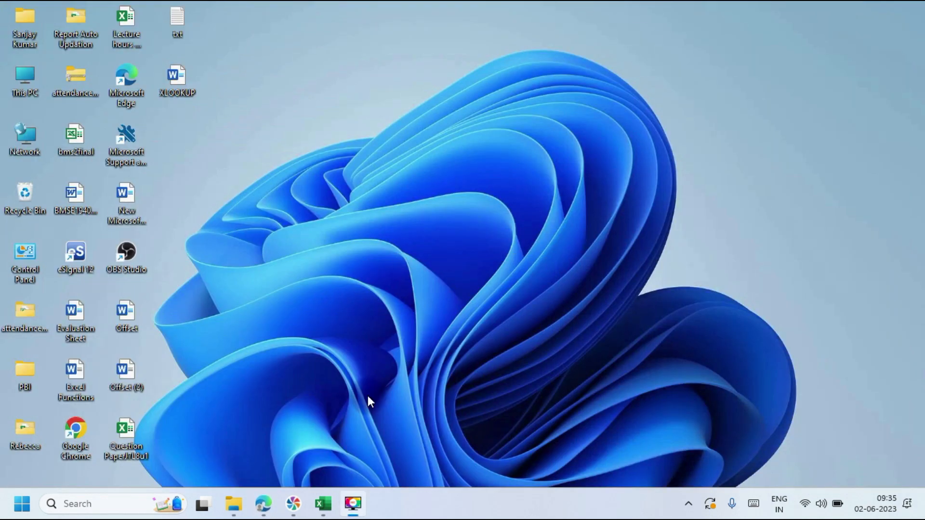
Step: View the Students Excel Wk-1 folder, then return to the Adv Excel Session-3_Styles_Cells_Editing workbook
mouse_move(233, 502)
click(253, 449)
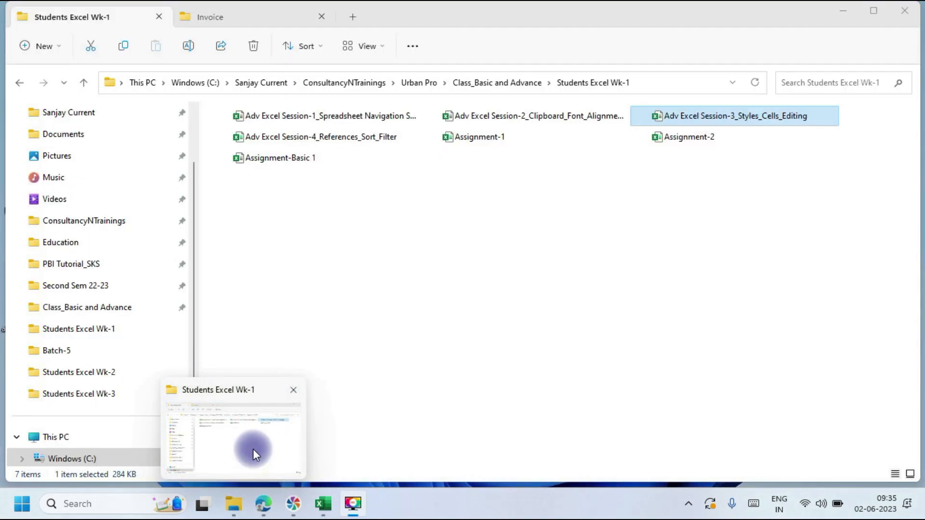
mouse_move(321, 504)
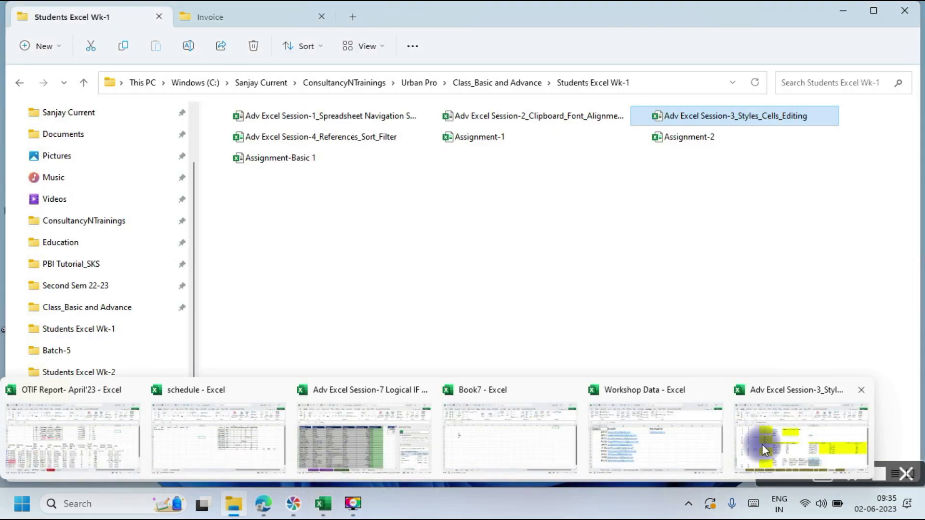
click(814, 444)
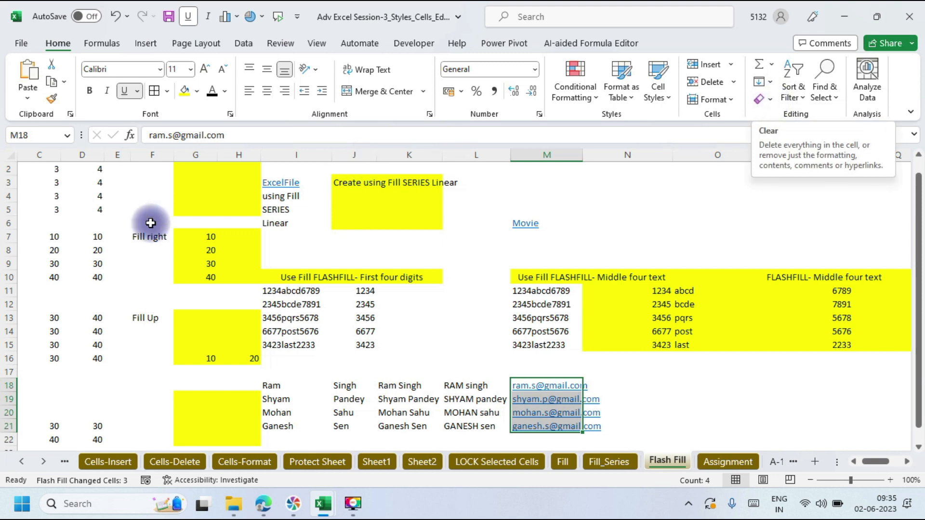
Step: Select the whole sheet, apply Clear All, then undo it to restore everything
click(11, 157)
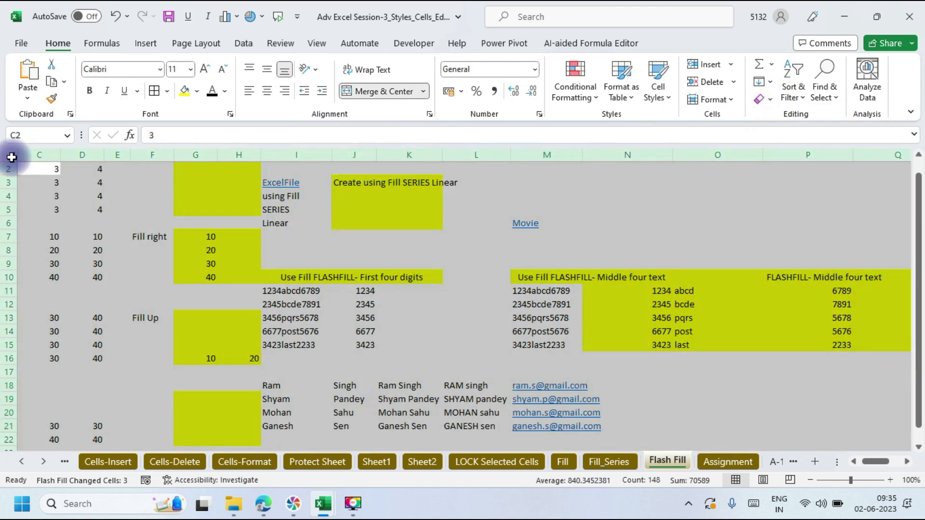
click(771, 100)
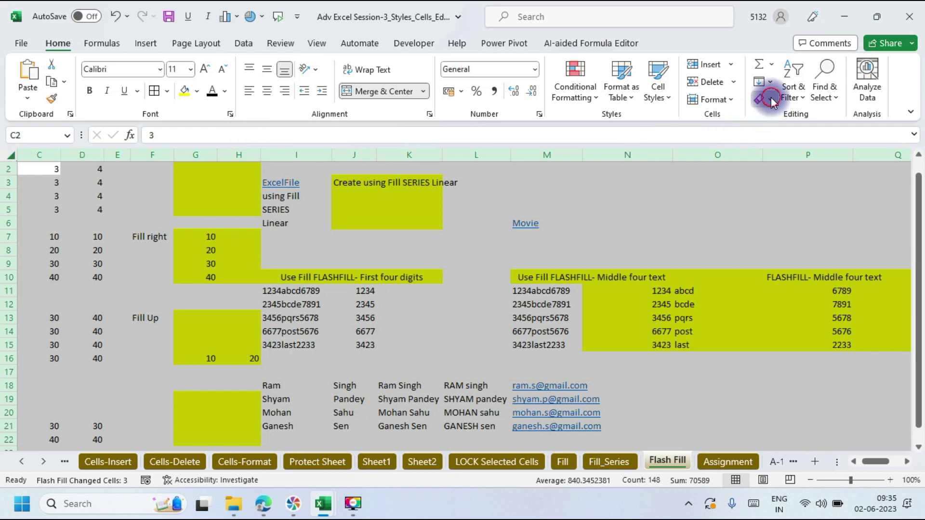
click(786, 120)
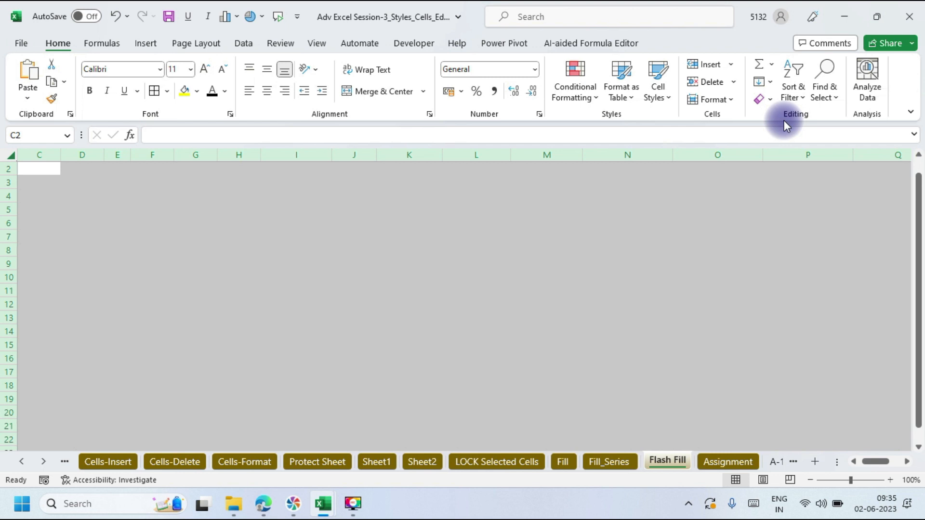
click(765, 100)
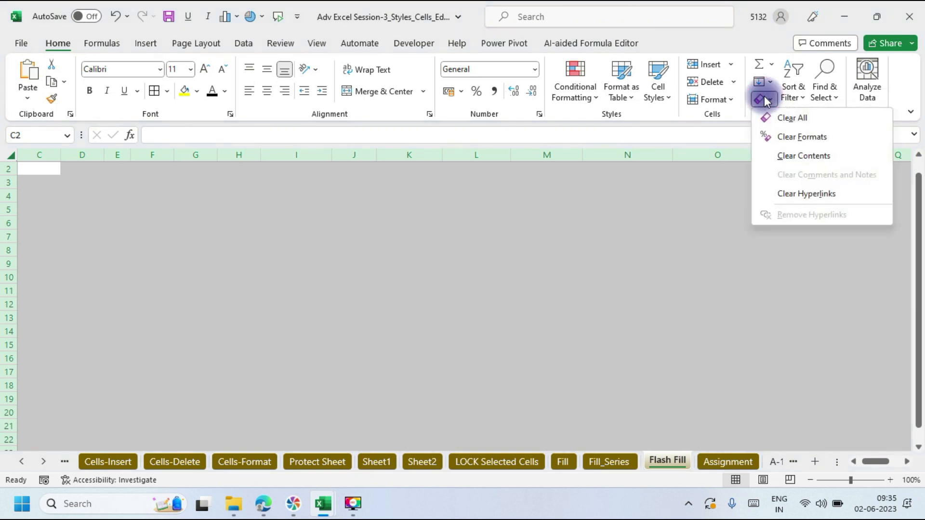
click(536, 284)
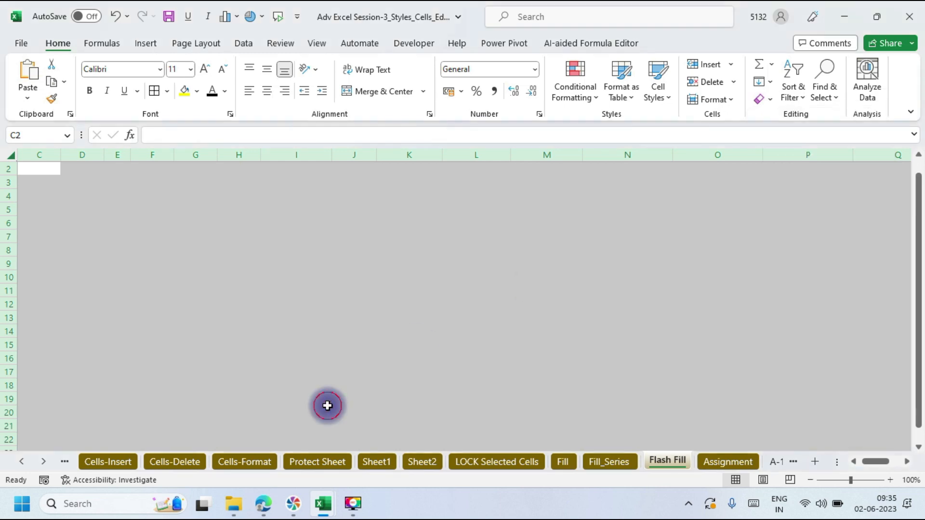
key(ctrl+z)
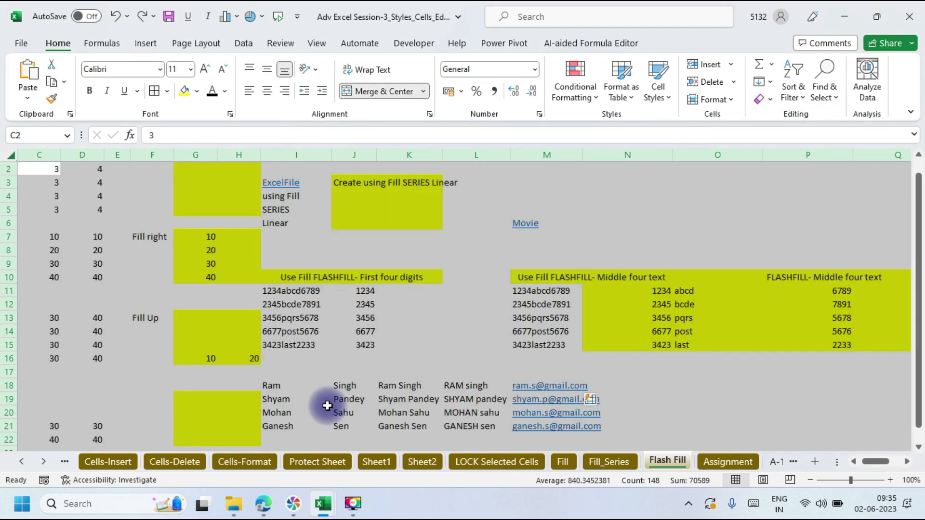
Step: Apply Clear Formats and Clear Contents, undoing each, then switch to File Explorer
click(769, 93)
click(788, 135)
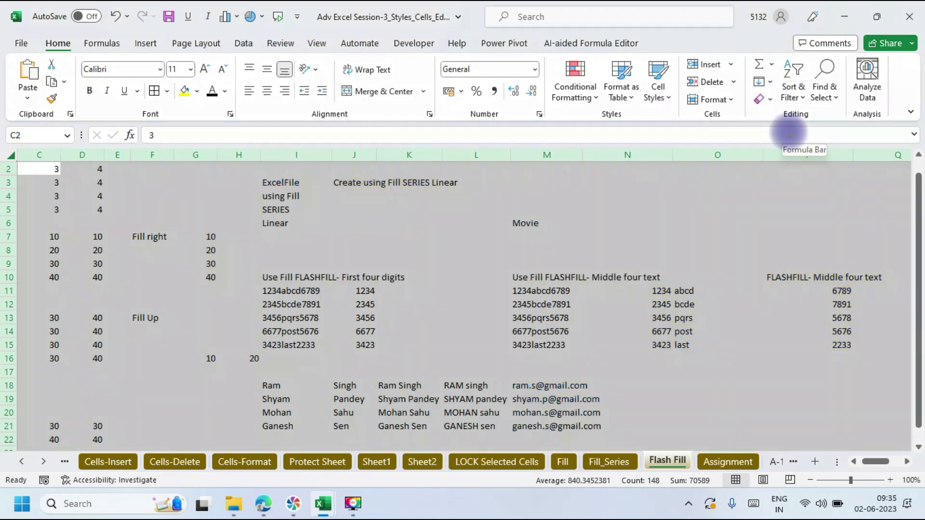
key(ctrl+z)
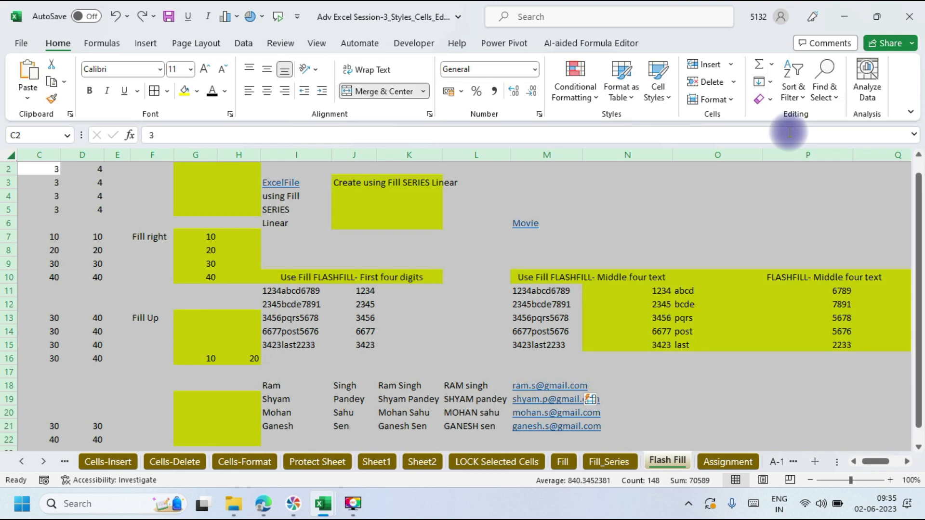
click(773, 99)
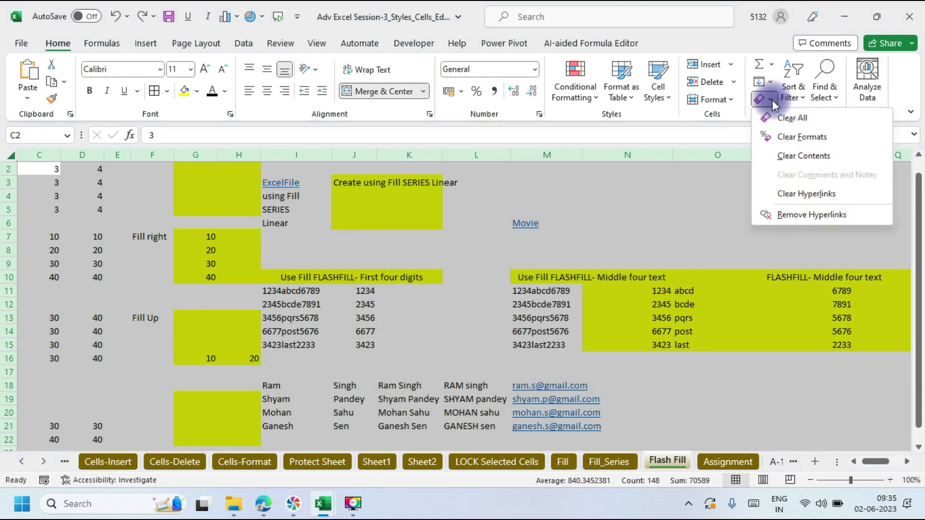
click(801, 155)
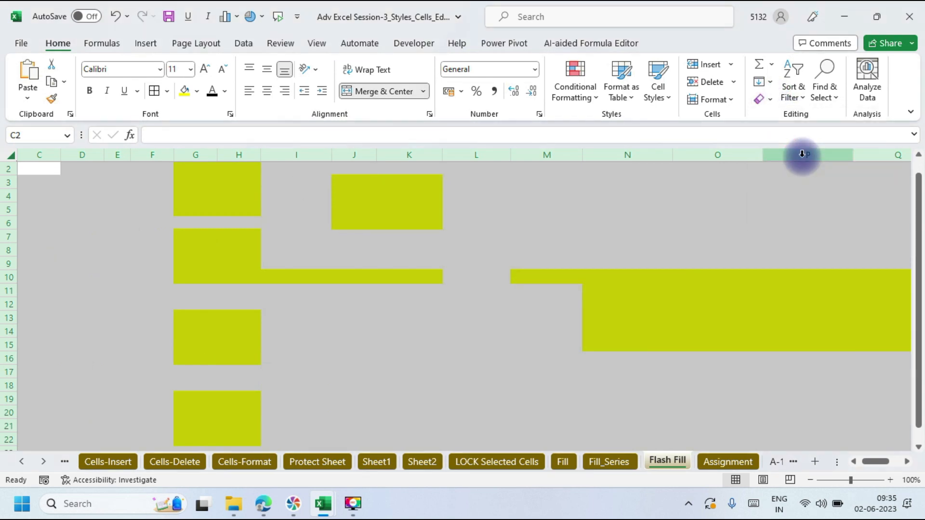
key(ctrl+z)
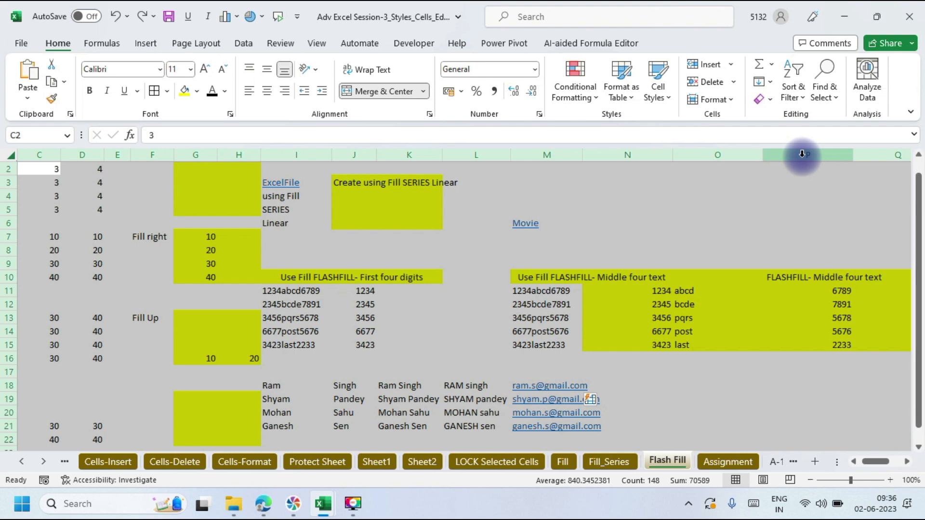
key(alt+Tab)
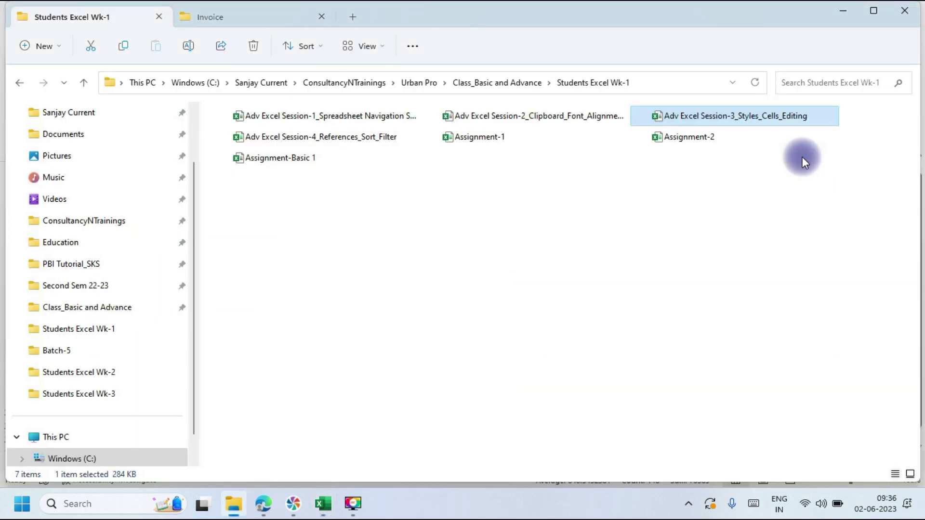
Step: Check the Google Meet call window, then bring the Adv Excel Session-3 workbook back to front
click(840, 9)
click(850, 10)
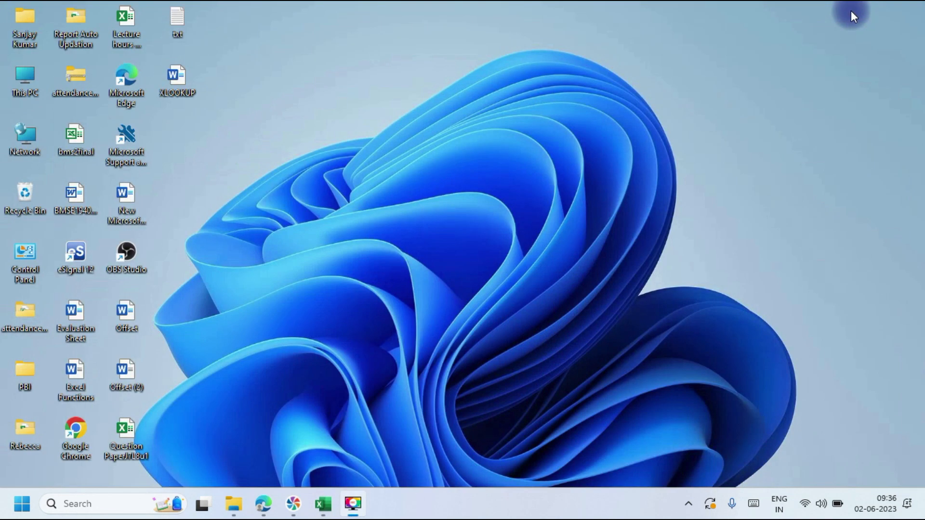
mouse_move(270, 490)
click(234, 458)
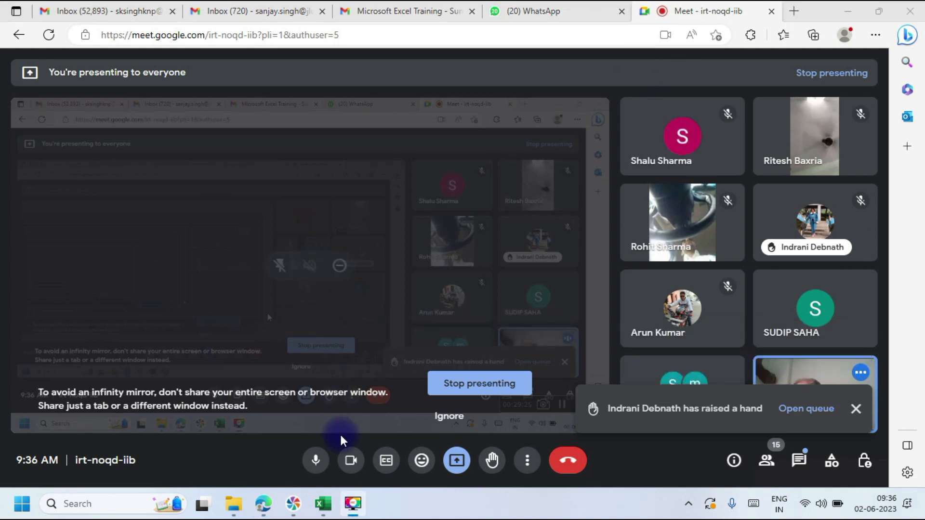
click(322, 503)
click(845, 458)
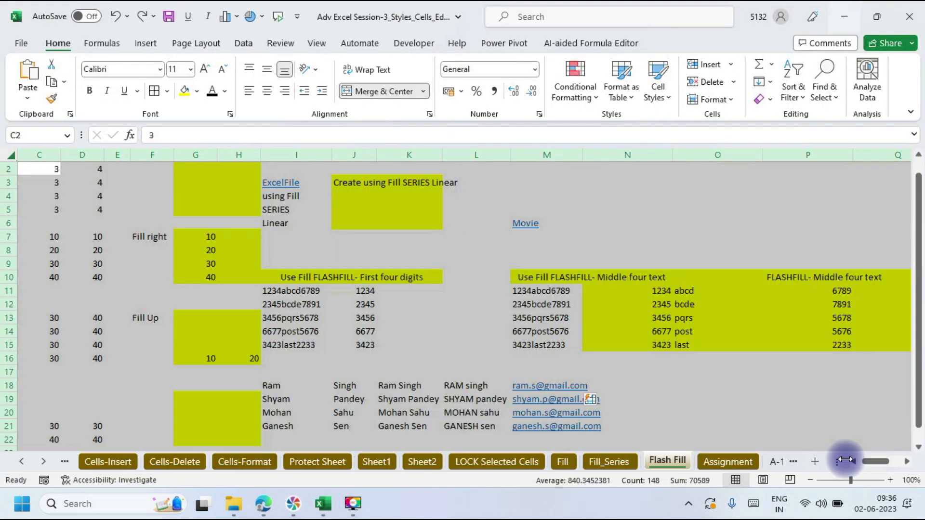
Step: Enter the word Google in cell N2 of the Flash Fill sheet
click(624, 173)
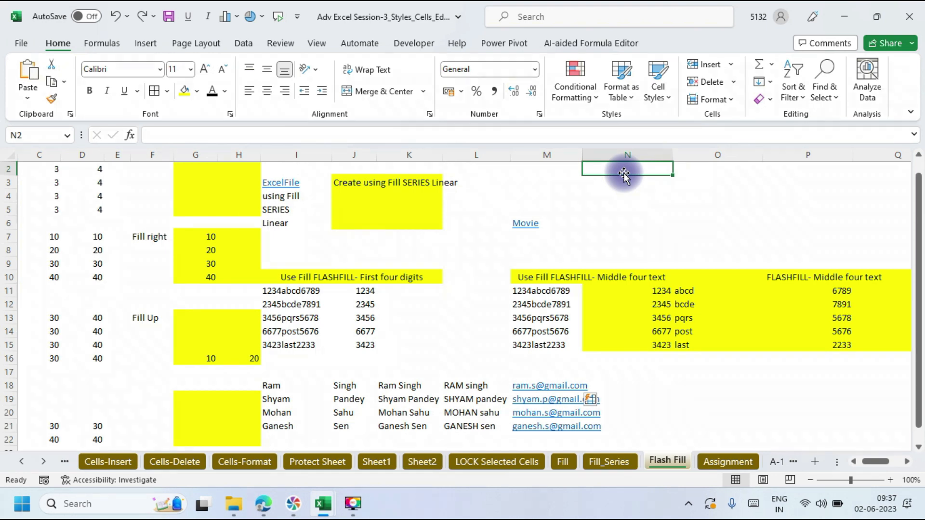
text(Google)
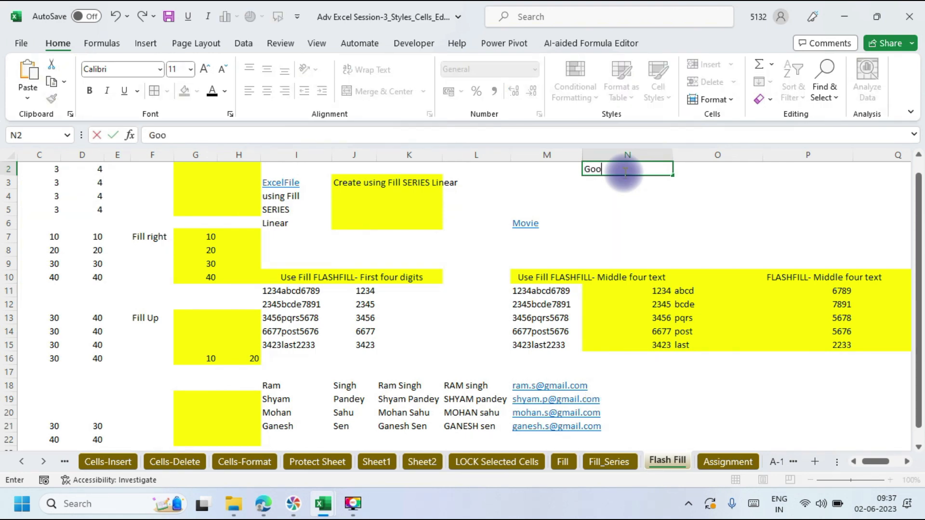
click(696, 234)
click(618, 174)
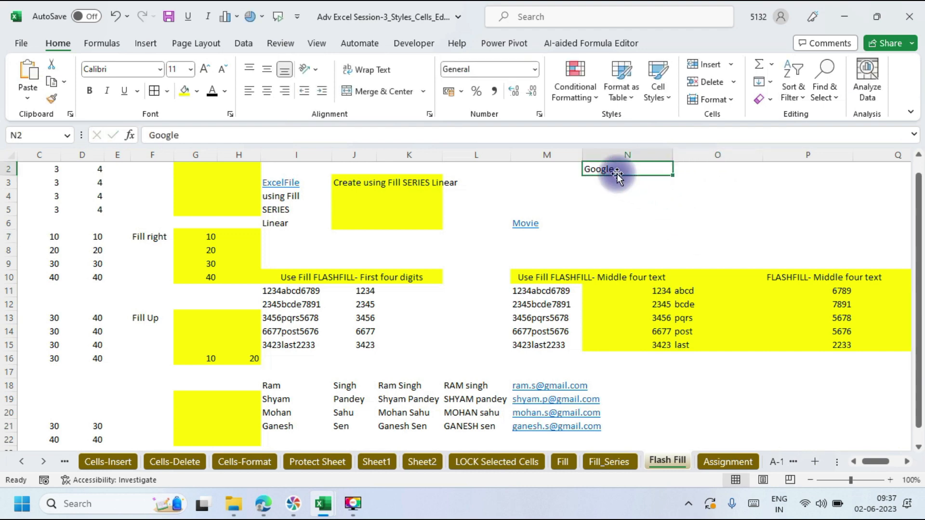
click(151, 43)
click(725, 94)
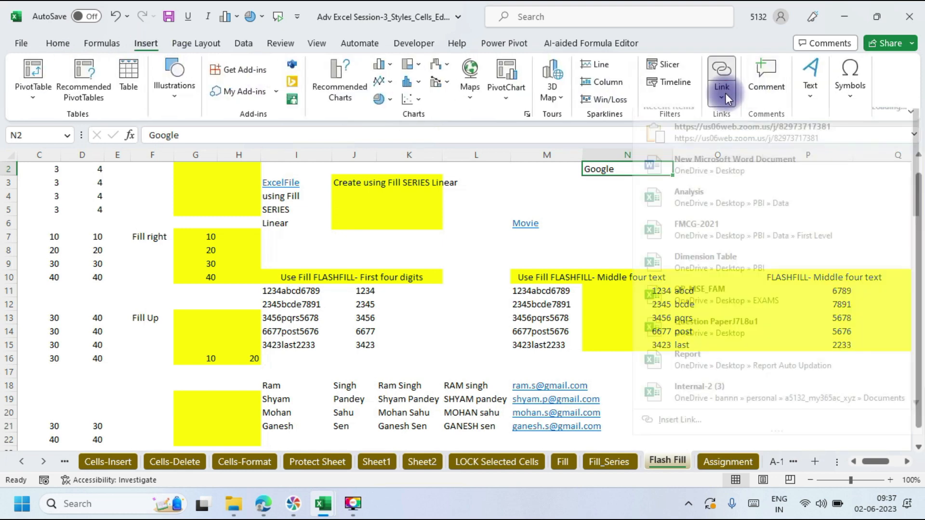
click(683, 435)
drag(649, 6, 195, 53)
click(68, 116)
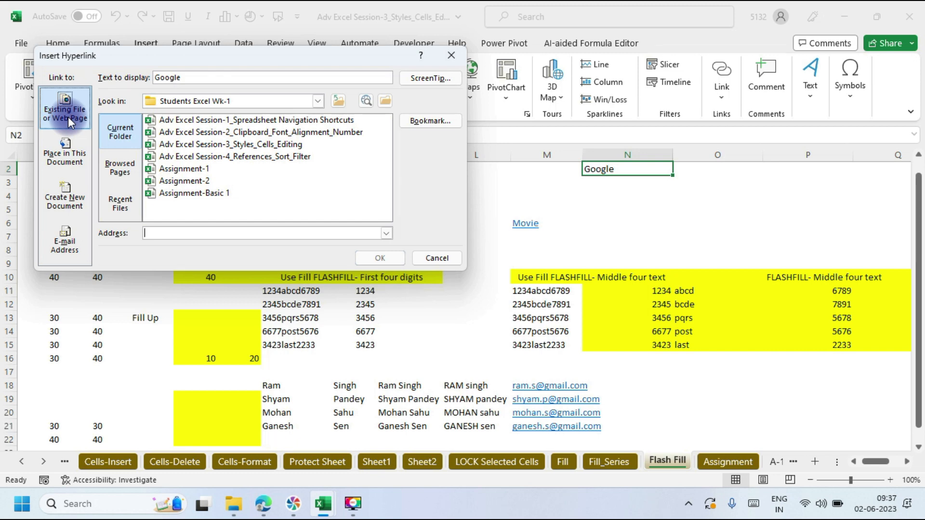
click(159, 232)
text(www.)
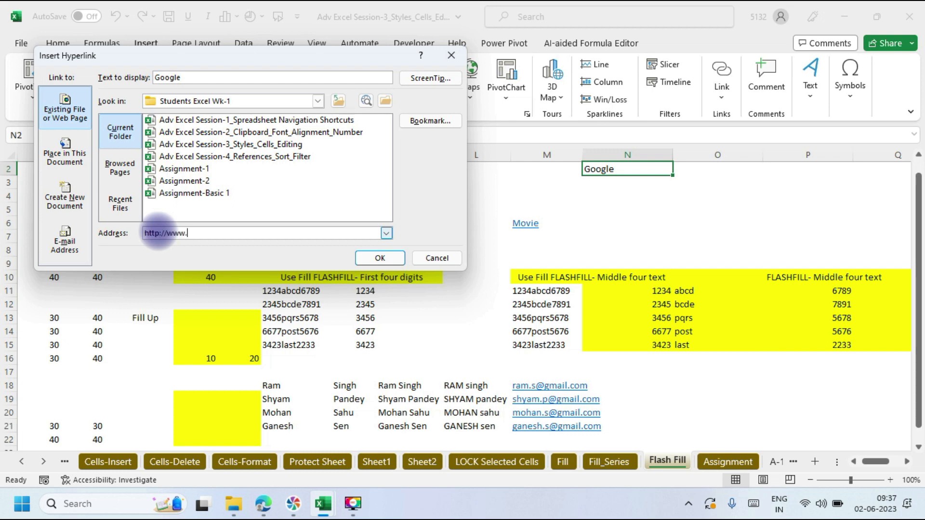
text(google.co.in)
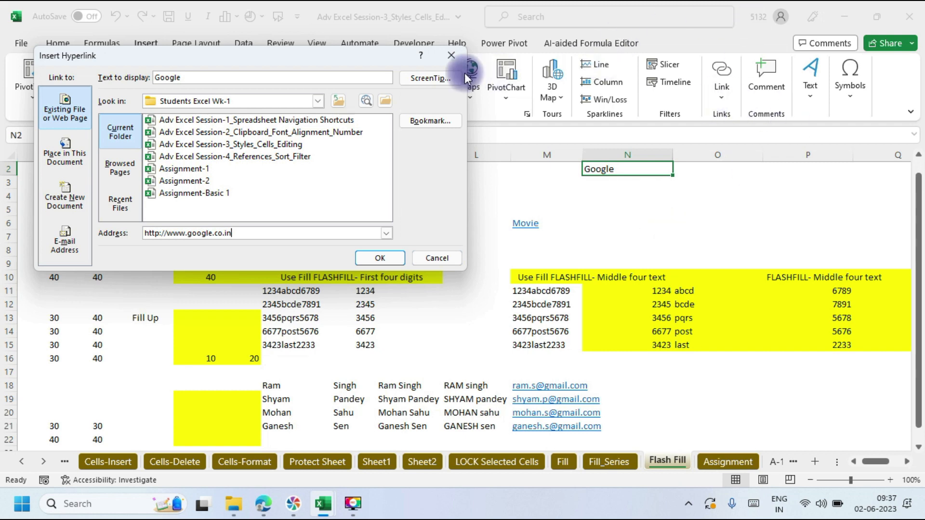
click(449, 59)
click(612, 182)
click(607, 168)
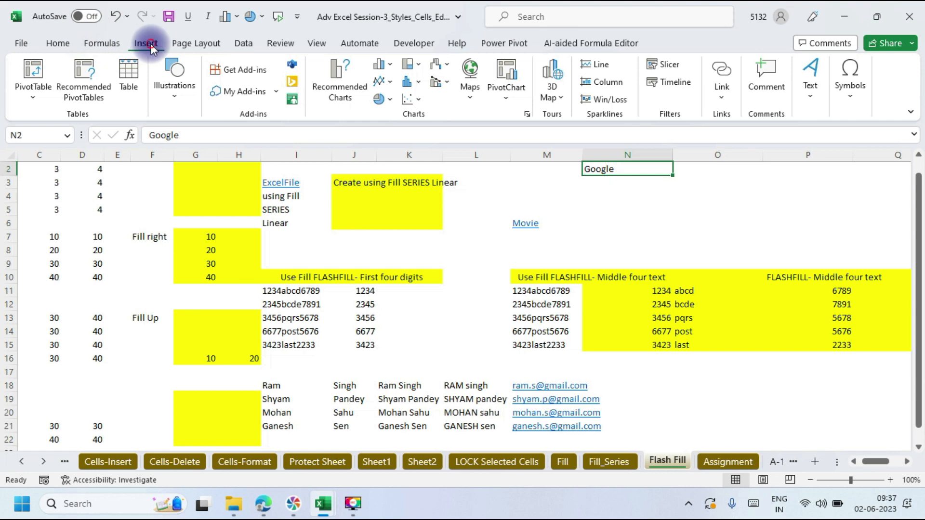
click(724, 91)
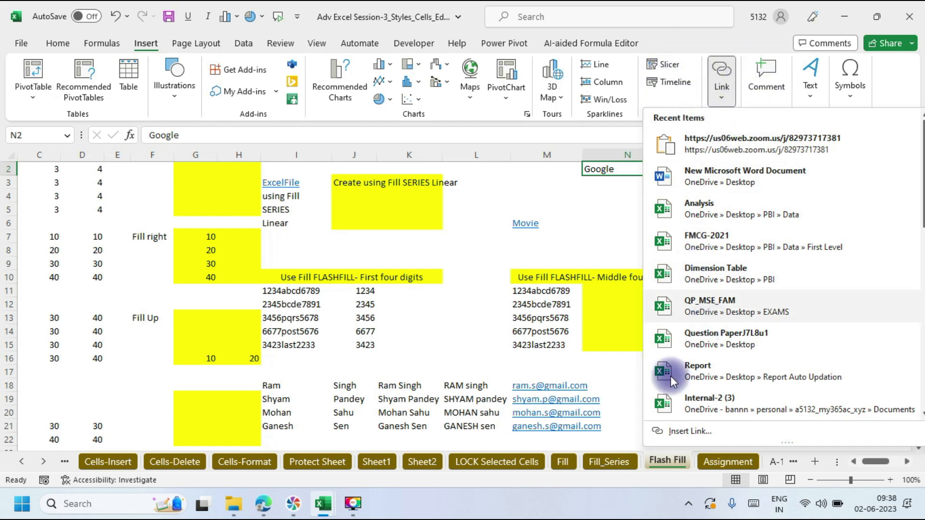
click(687, 427)
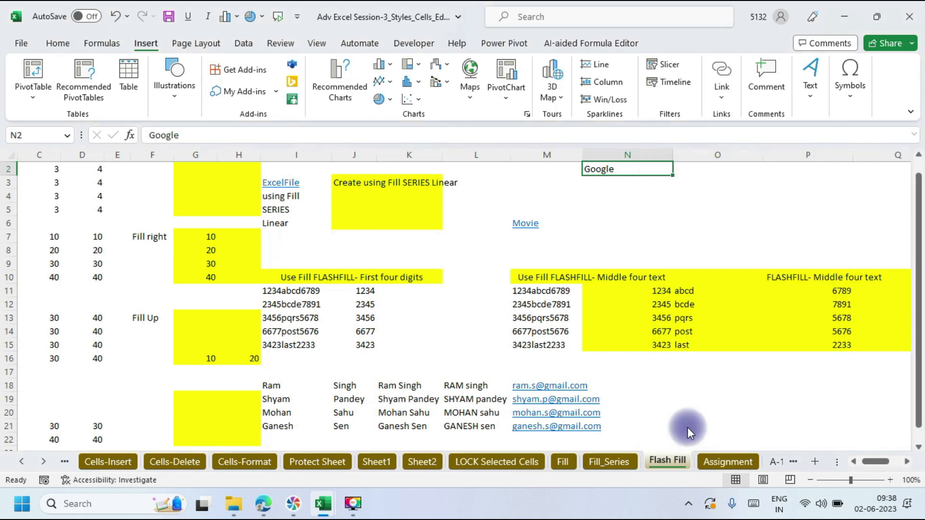
drag(204, 49, 568, 212)
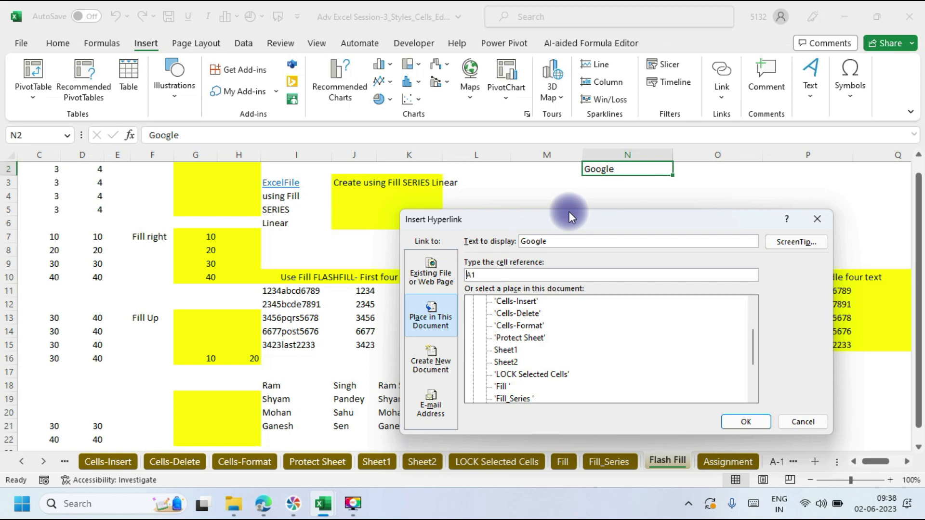
click(428, 267)
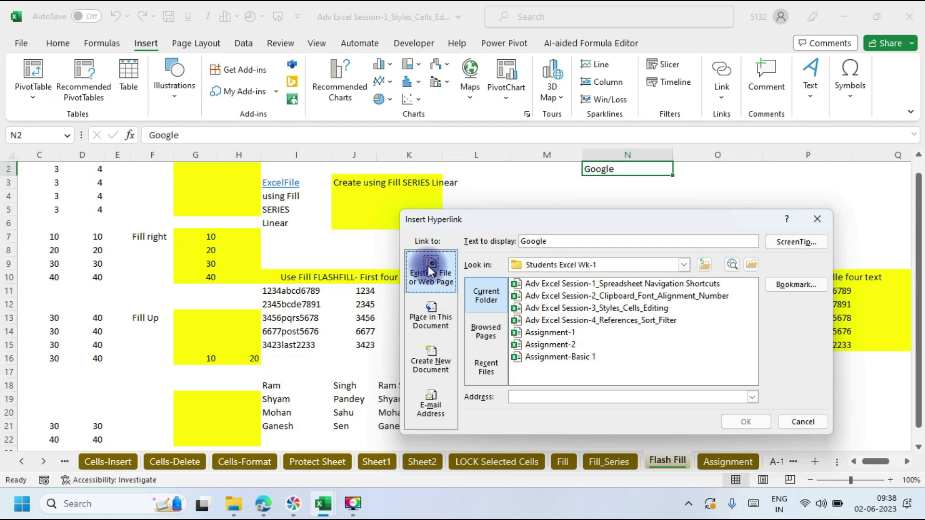
click(527, 396)
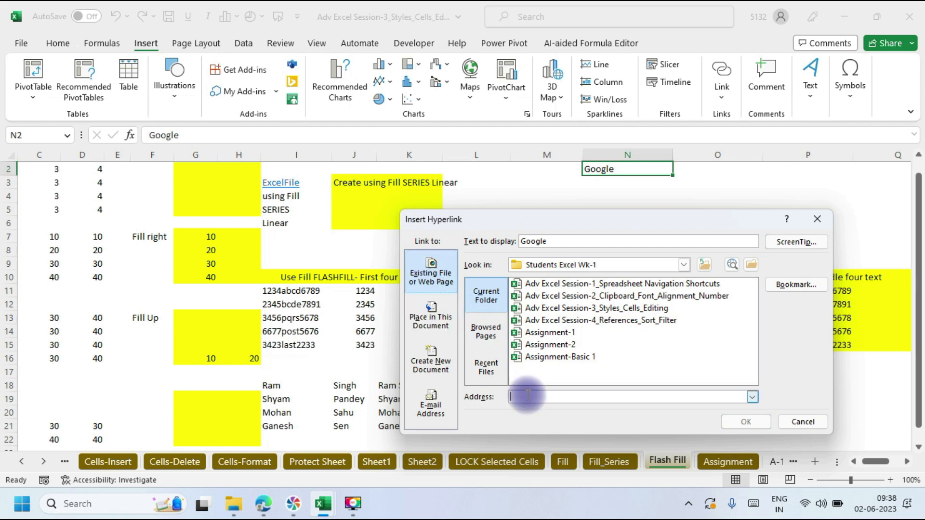
text(http://www.goo)
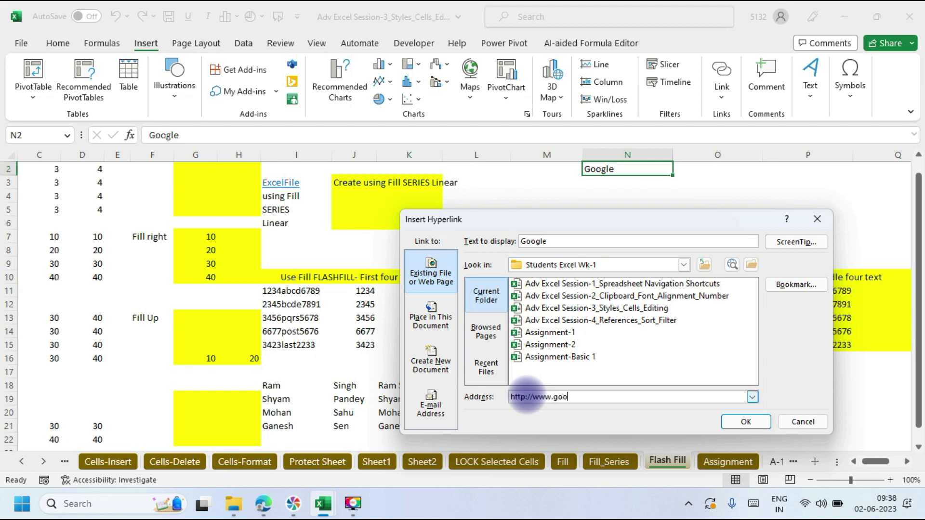
text(gle.co.in)
click(740, 426)
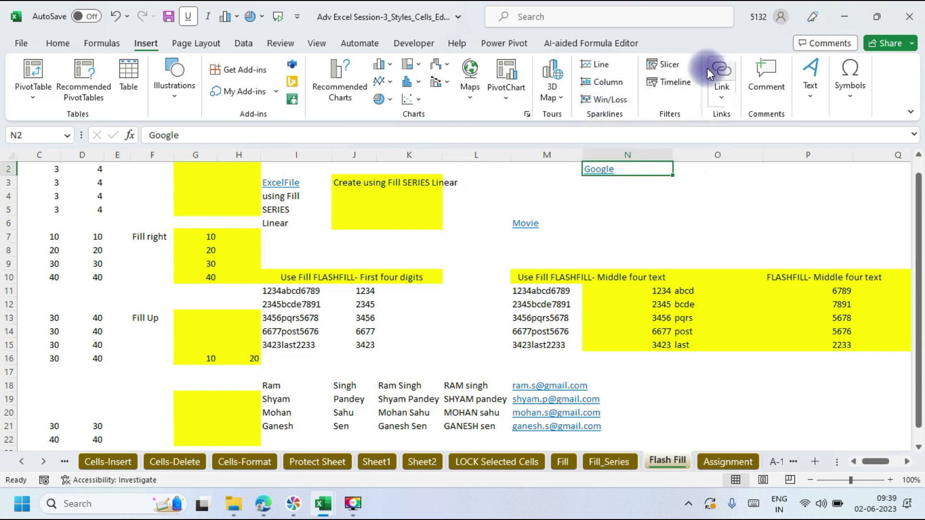
click(718, 75)
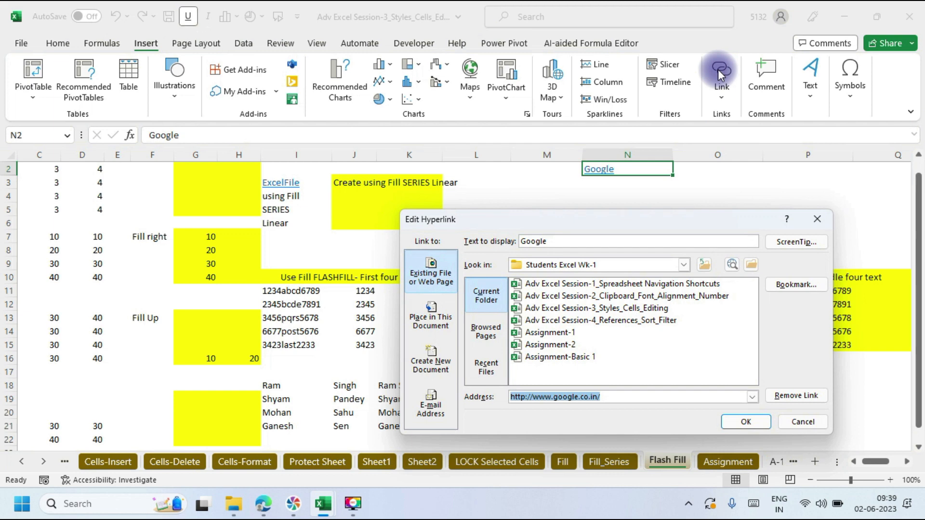
drag(663, 224, 300, 51)
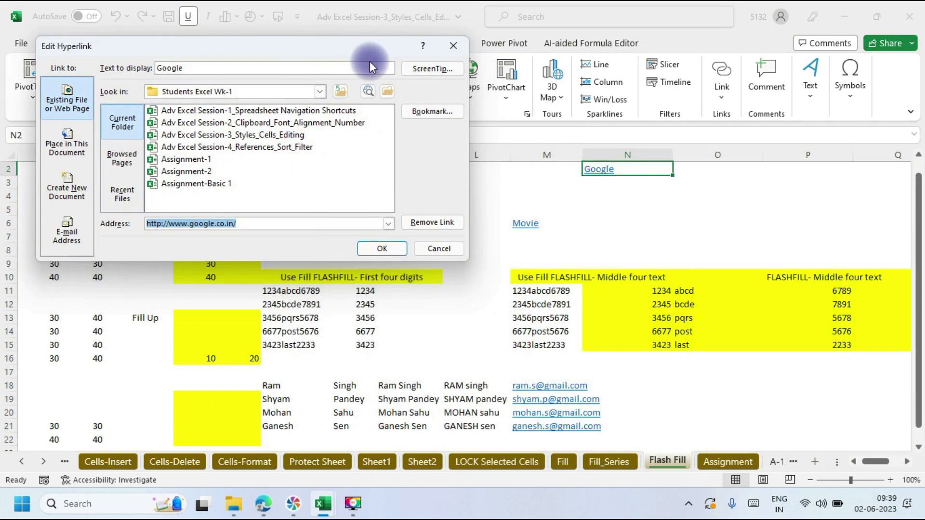
click(455, 48)
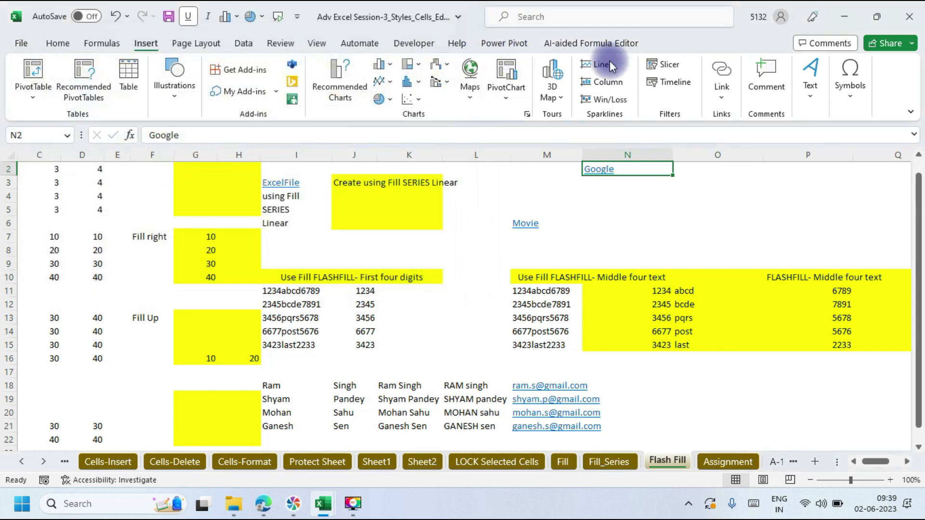
click(718, 78)
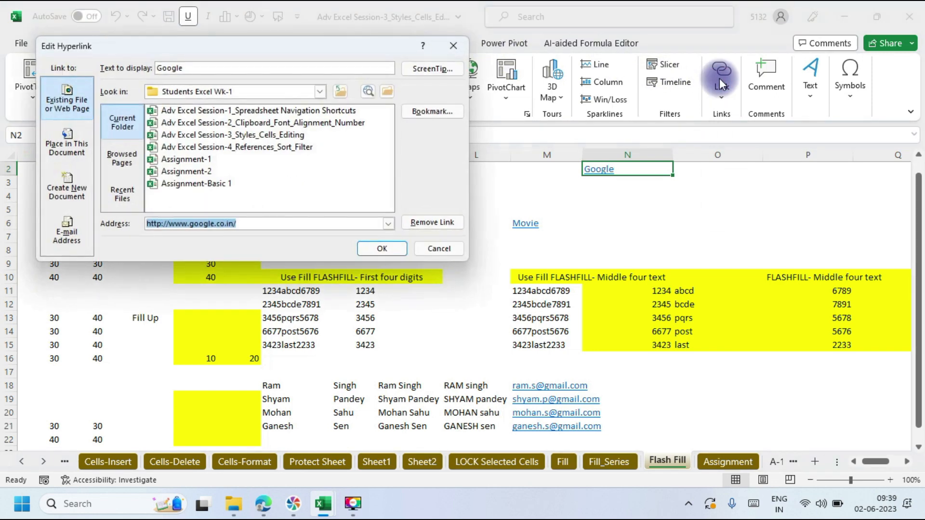
drag(235, 51, 266, 94)
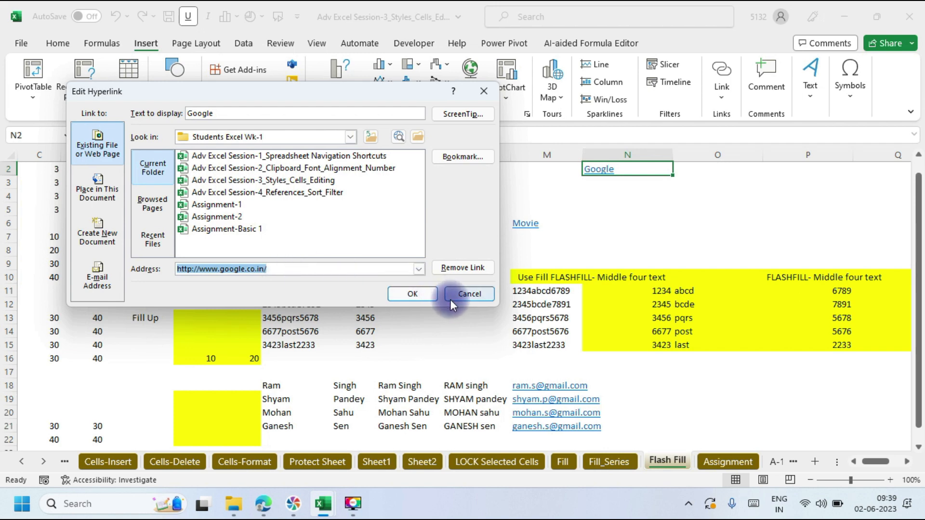
click(422, 295)
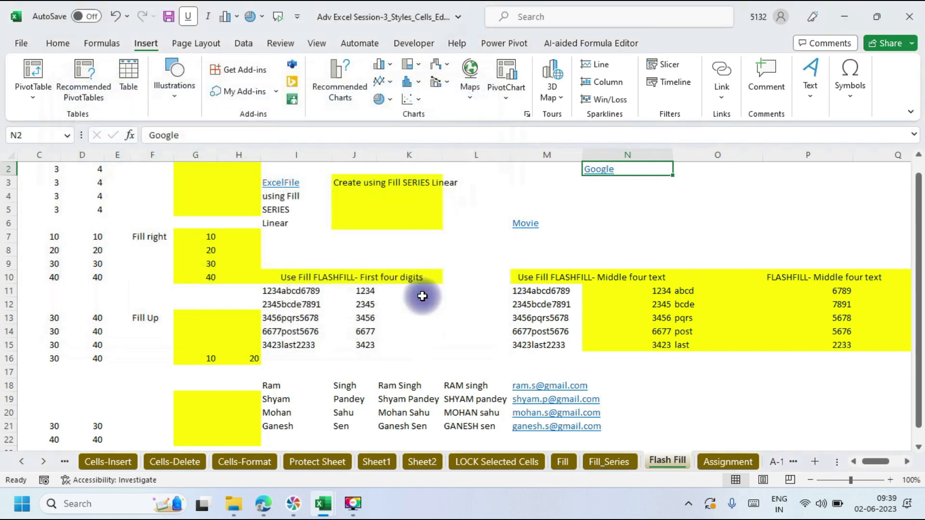
Step: Follow the Google link in N2 to google.co.in in Edge, then minimize the browser
click(598, 169)
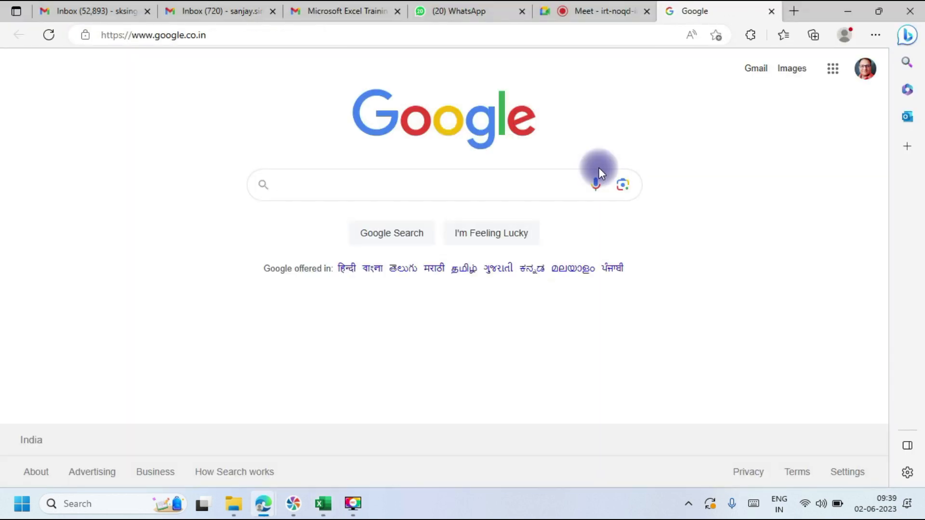
click(854, 7)
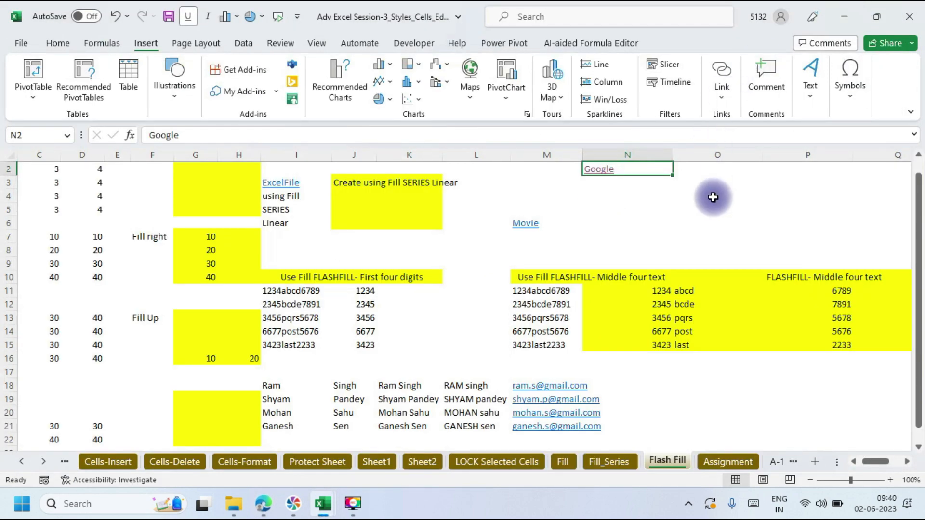
Step: Select the whole Flash Fill sheet and apply Clear Hyperlinks to it
click(712, 196)
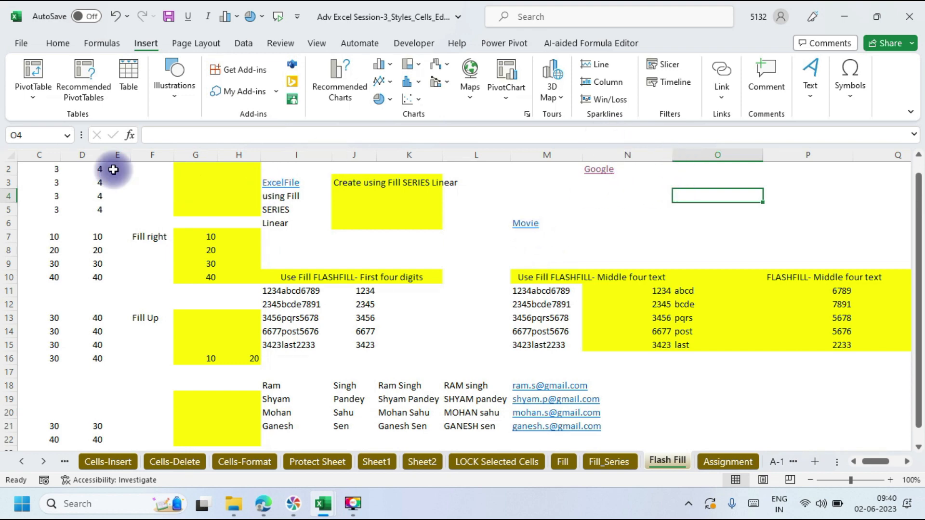
click(10, 155)
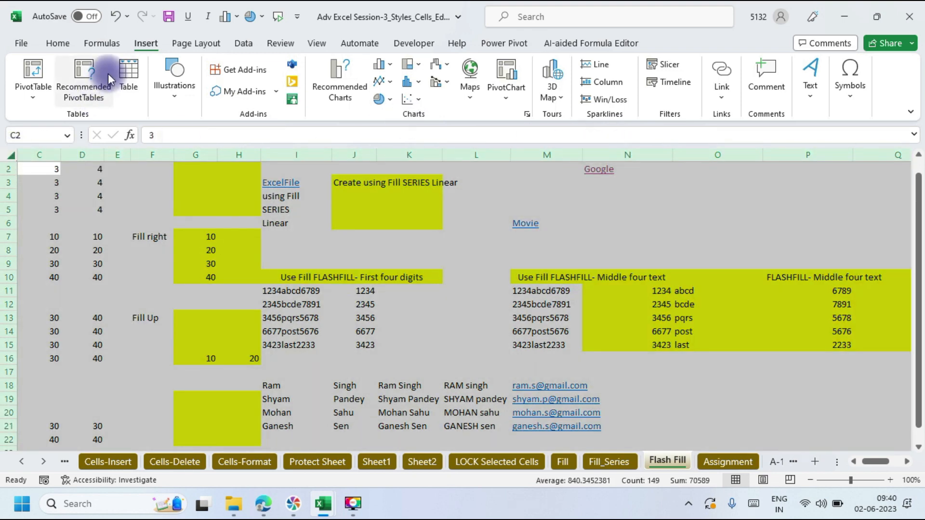
click(62, 42)
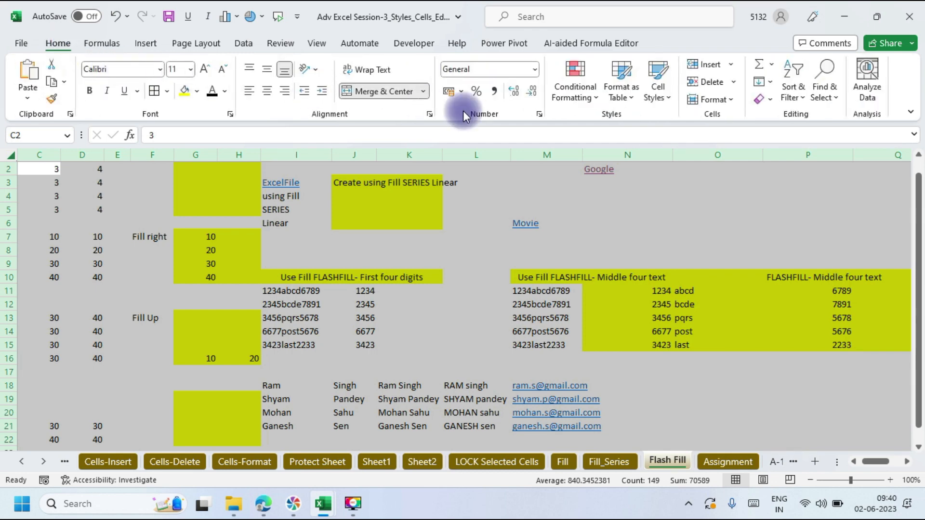
click(768, 99)
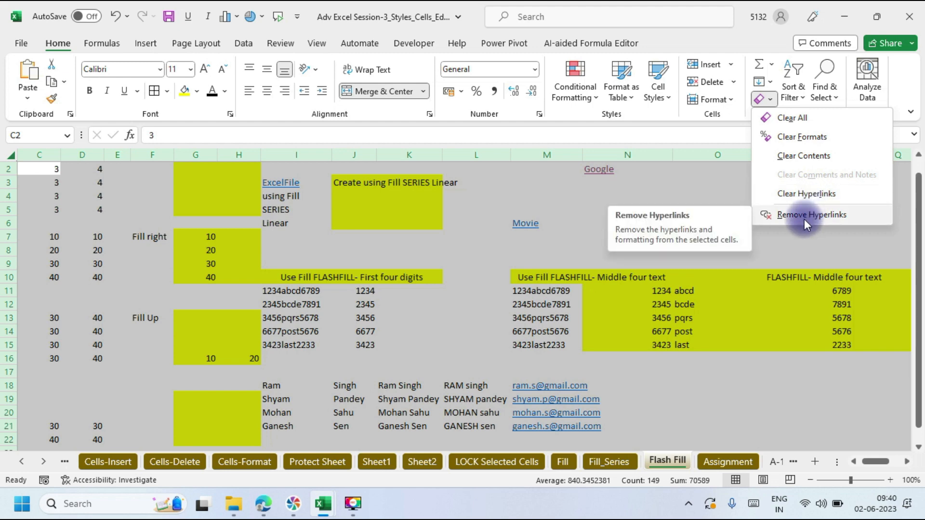
click(793, 195)
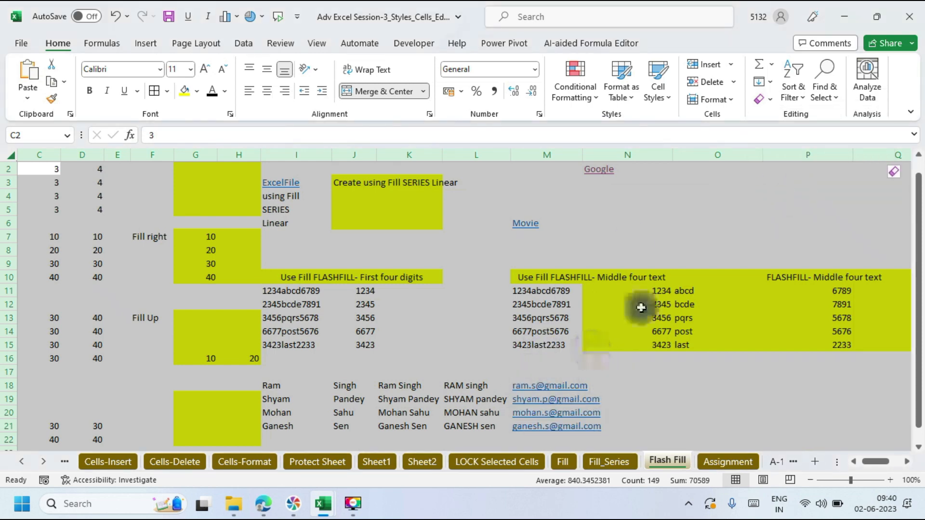
Step: Reselect the whole sheet with Ctrl+A and apply Remove Hyperlinks
click(667, 208)
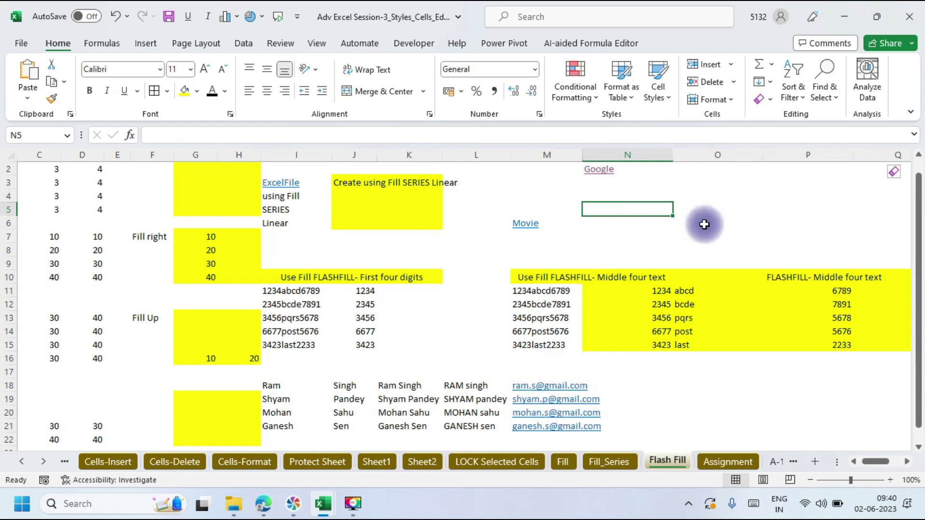
key(ctrl+a)
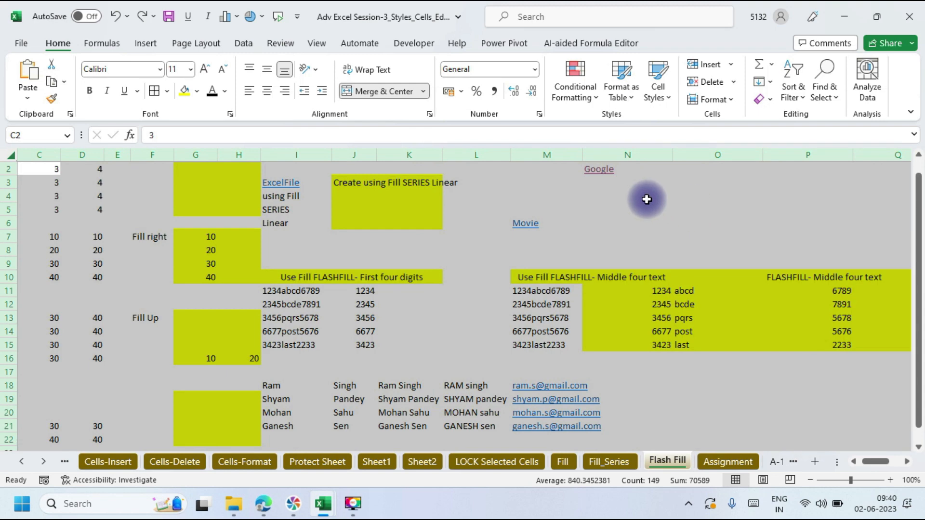
click(769, 100)
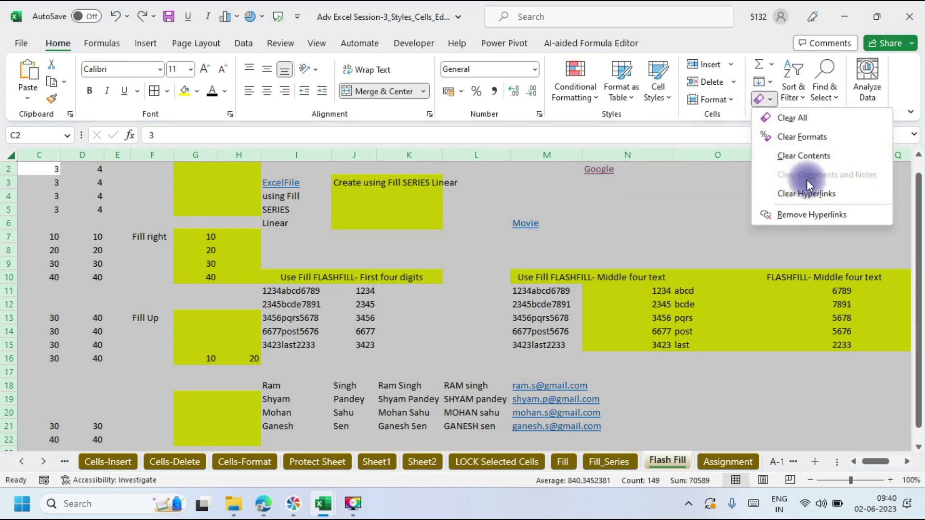
click(807, 216)
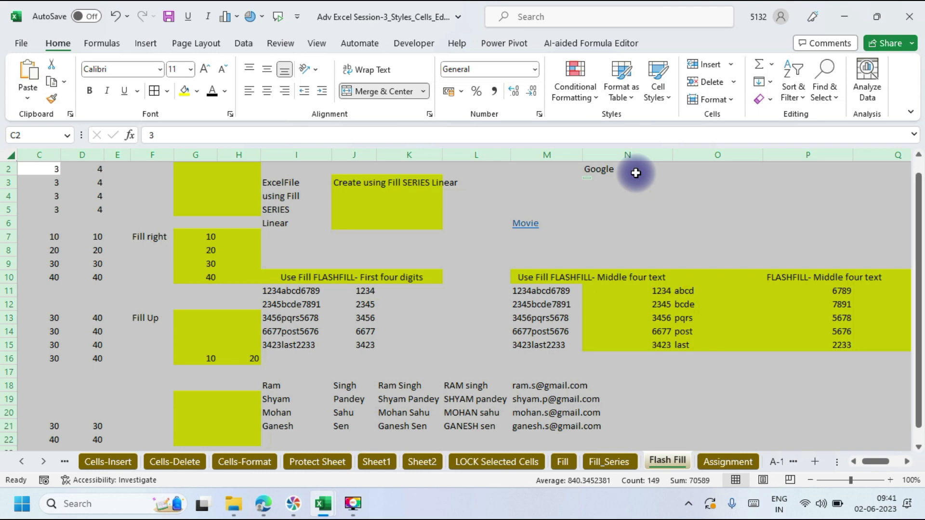
click(635, 172)
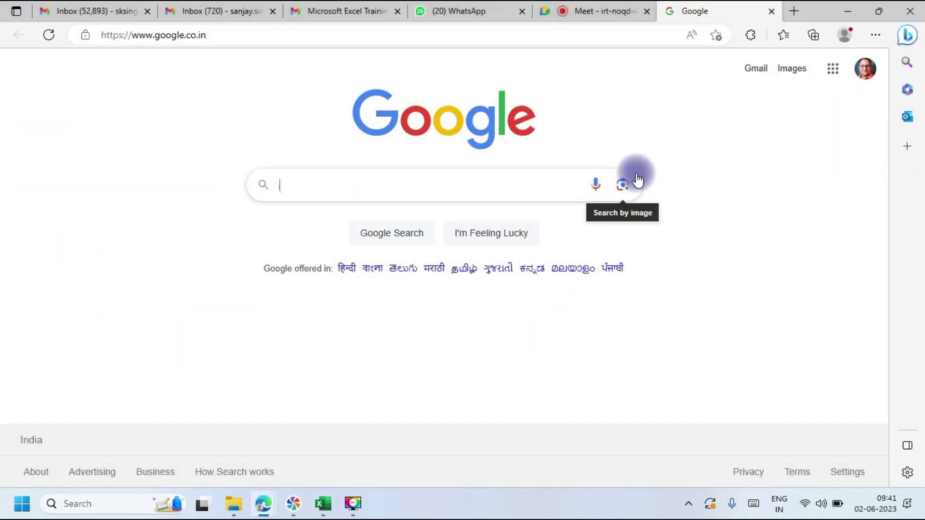
click(608, 13)
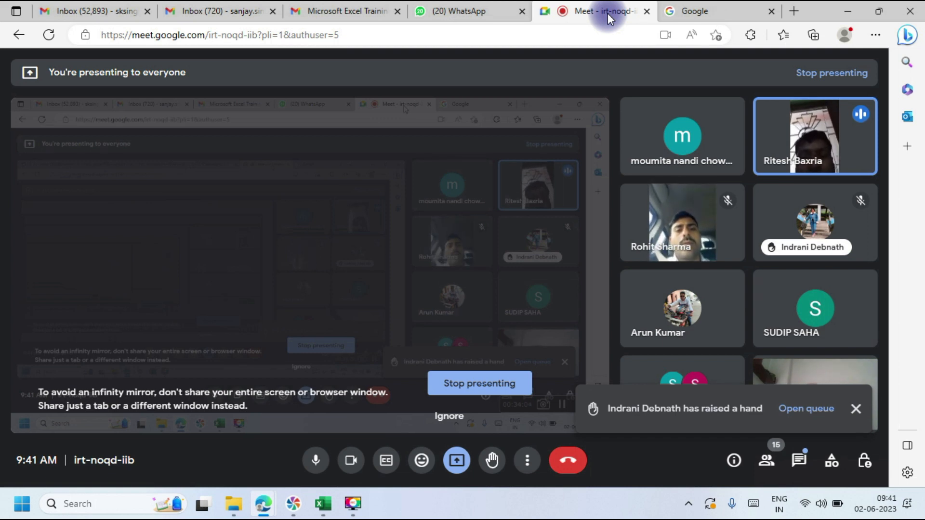
click(849, 11)
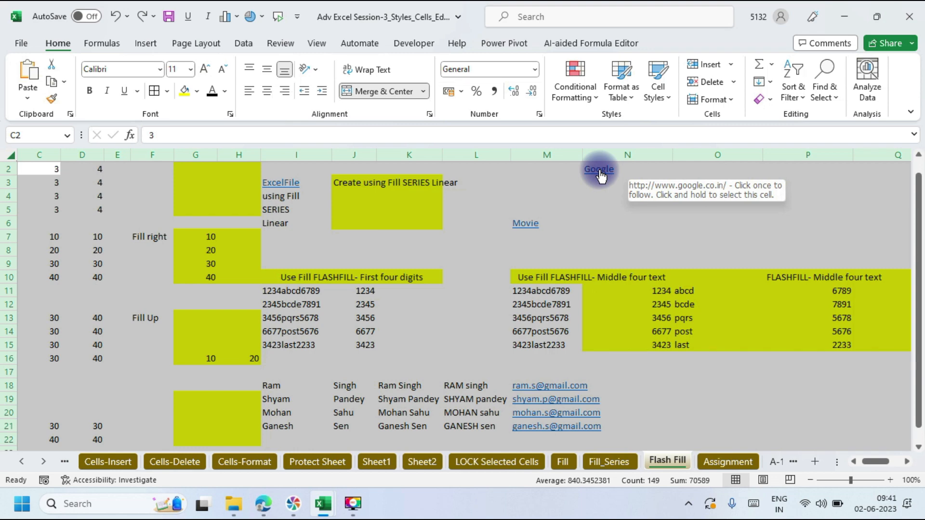
Step: Apply Clear Hyperlinks and then Remove Hyperlinks to the selected sheet
click(770, 99)
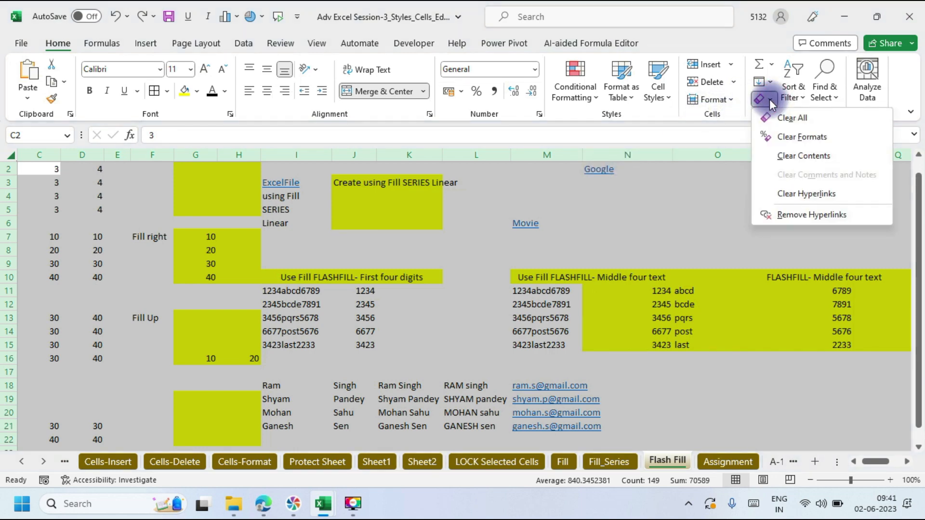
click(794, 192)
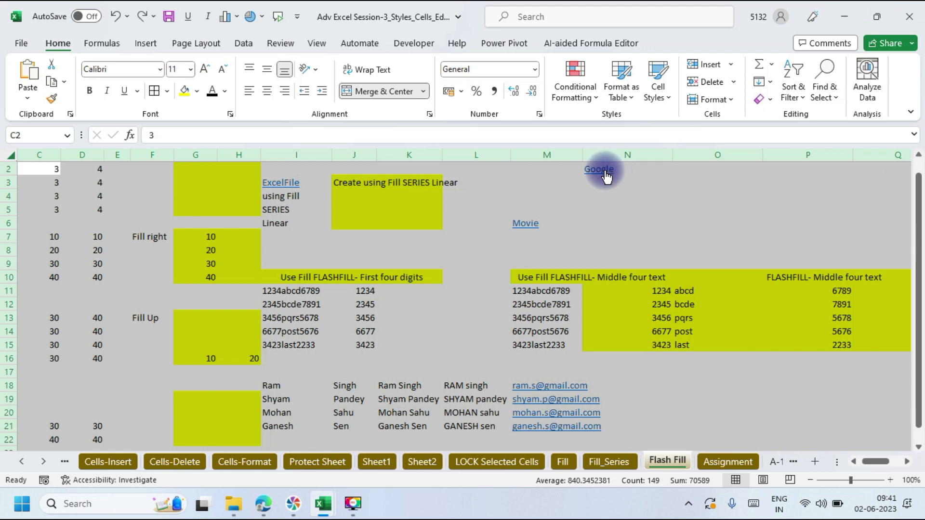
click(768, 99)
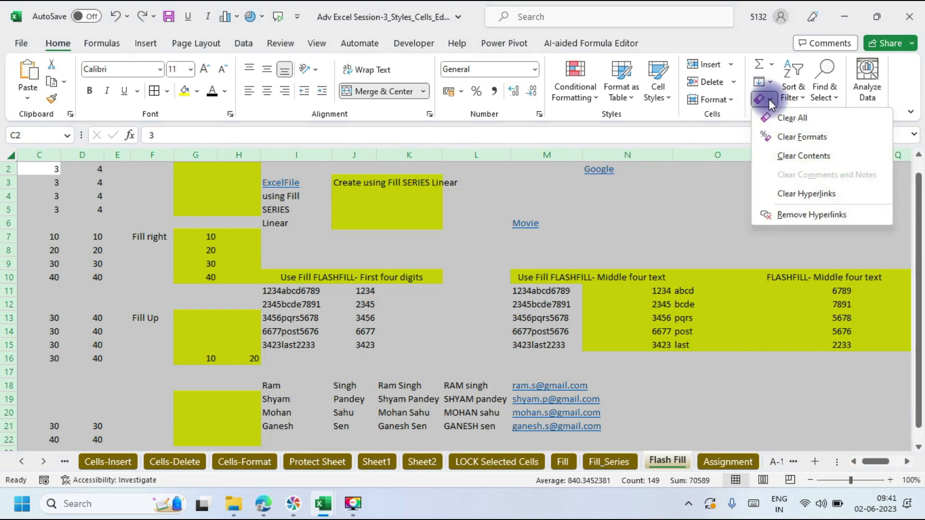
click(799, 216)
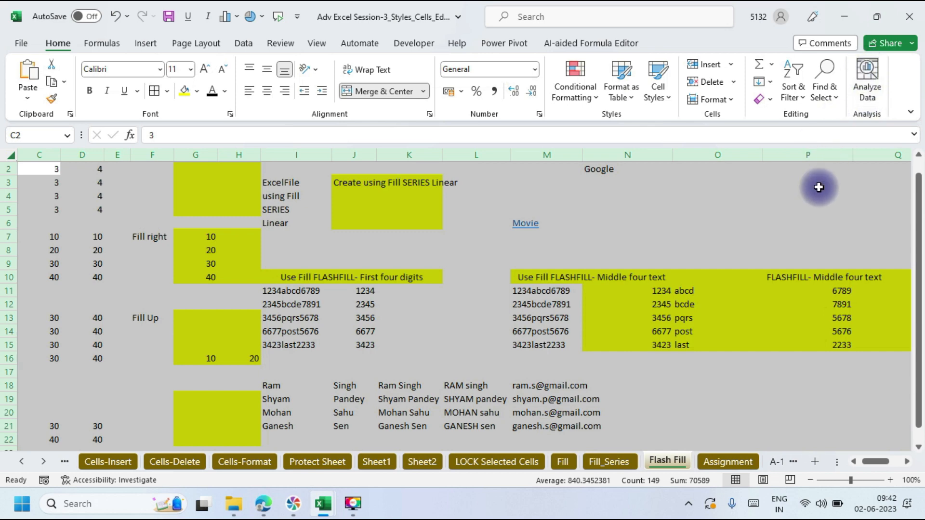
Step: Switch to the A-1 sheet with the Mon–Fri stock price tables
click(822, 210)
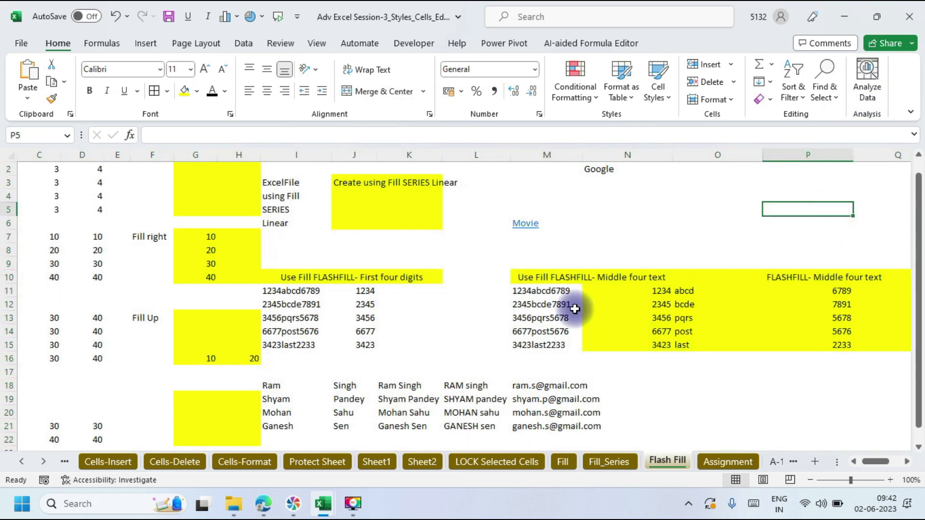
click(46, 461)
click(48, 461)
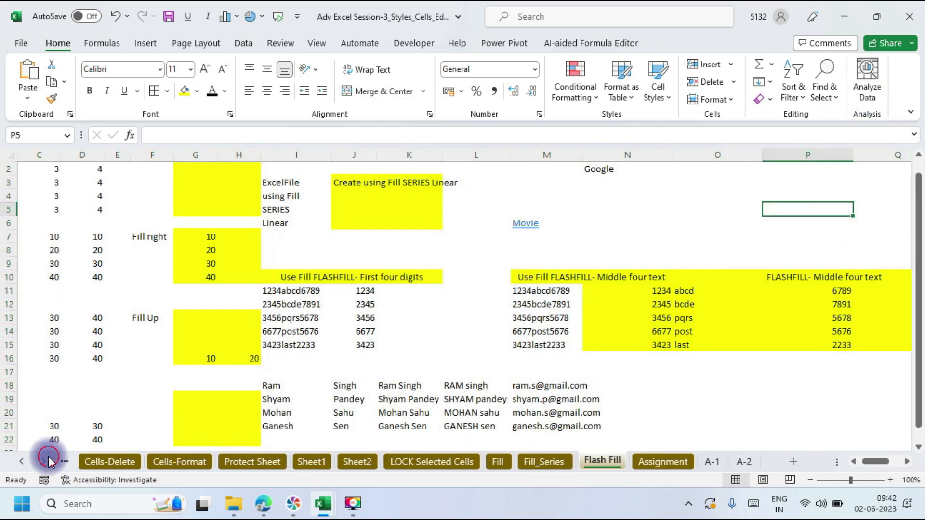
click(710, 462)
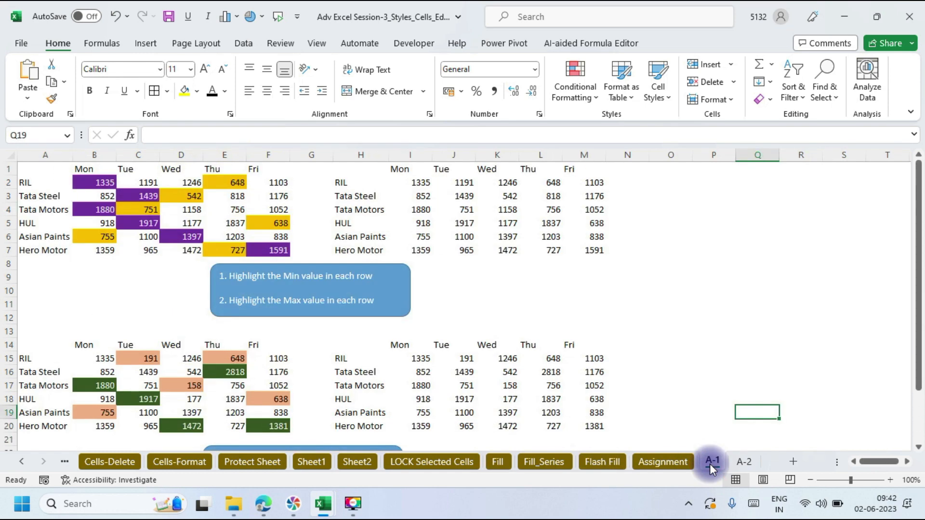